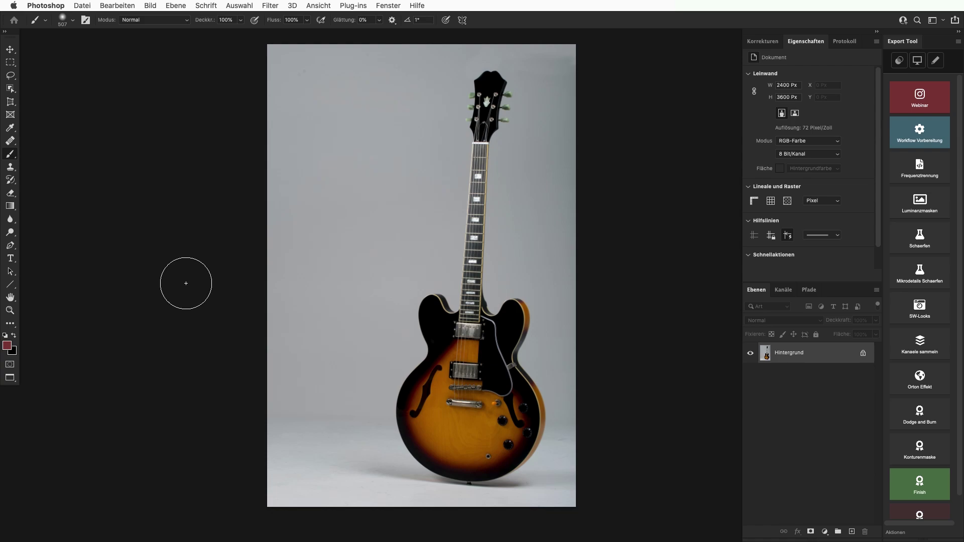
# Select the Move tool and cycle through the open photos back to the guitar image
pyautogui.press('v')
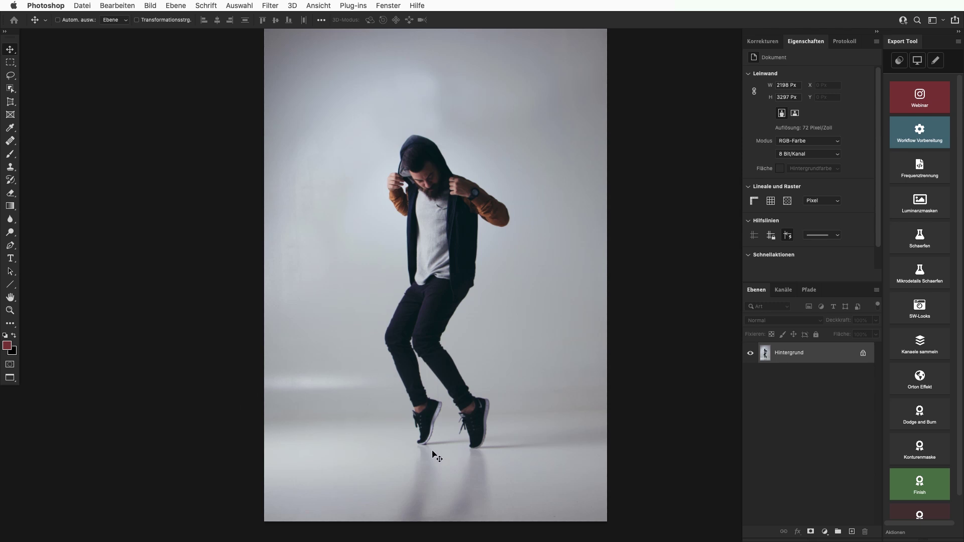
pyautogui.hotkey('ctrl', 'Tab')
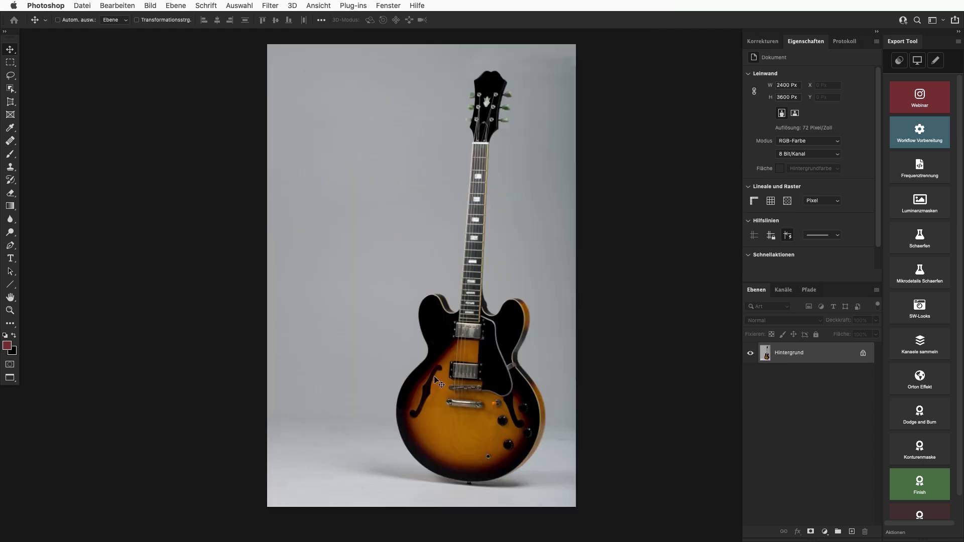
# Nudge the guitar view and show the Korrekturen adjustments panel
pyautogui.moveTo(500, 347); pyautogui.dragTo(488, 349)
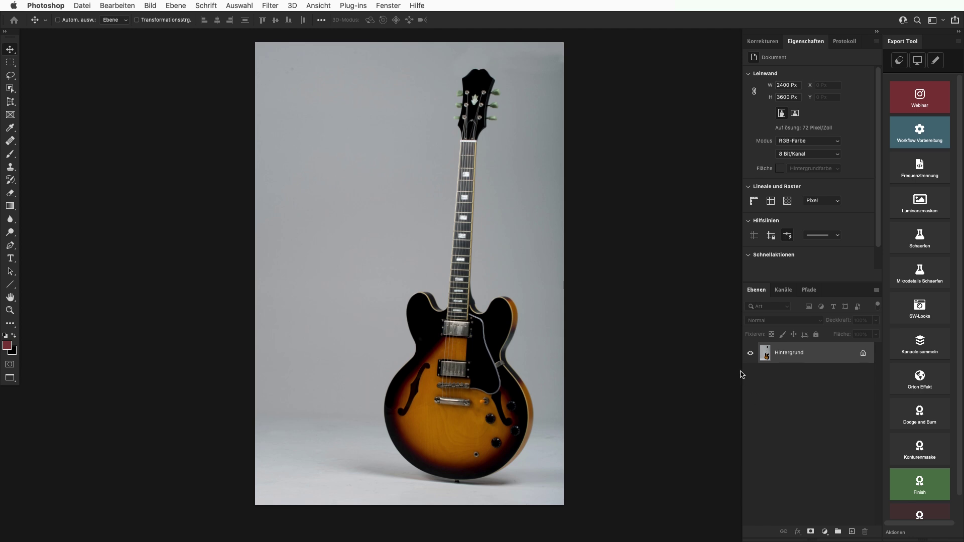
pyautogui.click(774, 45)
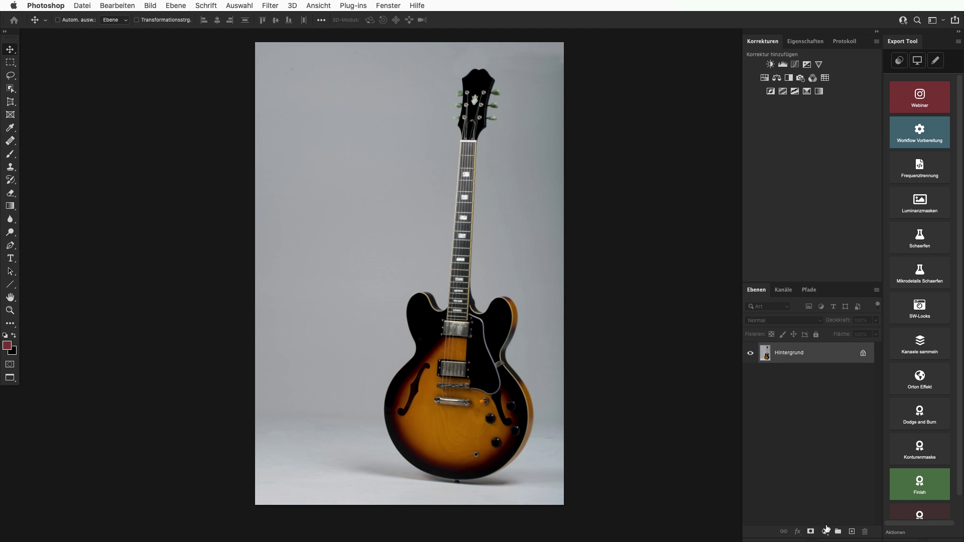
# Add a Farbfläche fill layer, shifting its colour from pink c5a7a7 to beige dec8ad
pyautogui.click(824, 532)
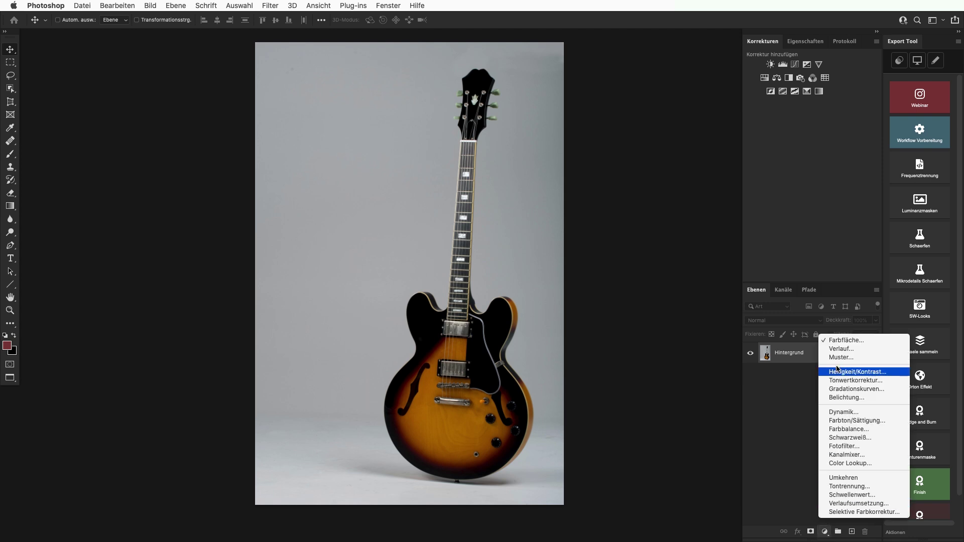
pyautogui.click(835, 341)
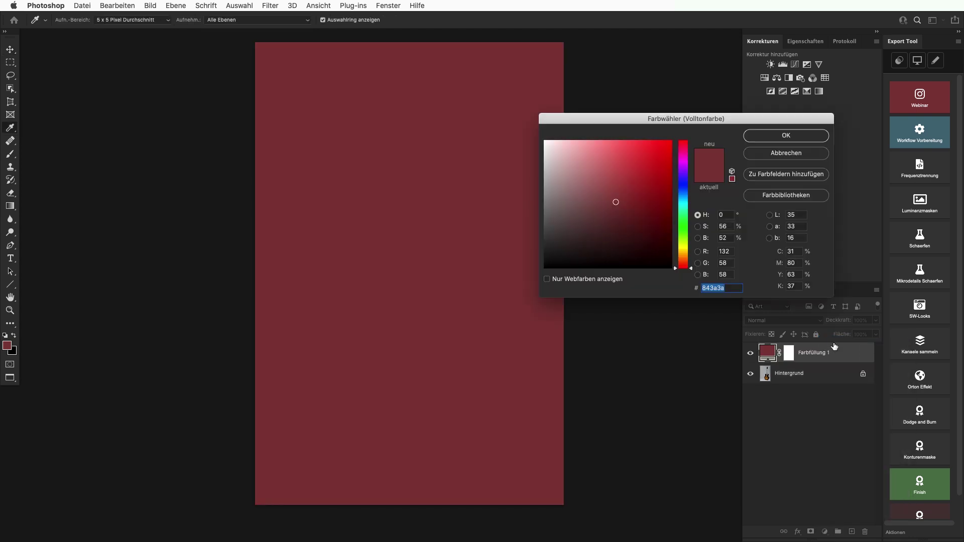
pyautogui.moveTo(598, 183); pyautogui.dragTo(586, 194)
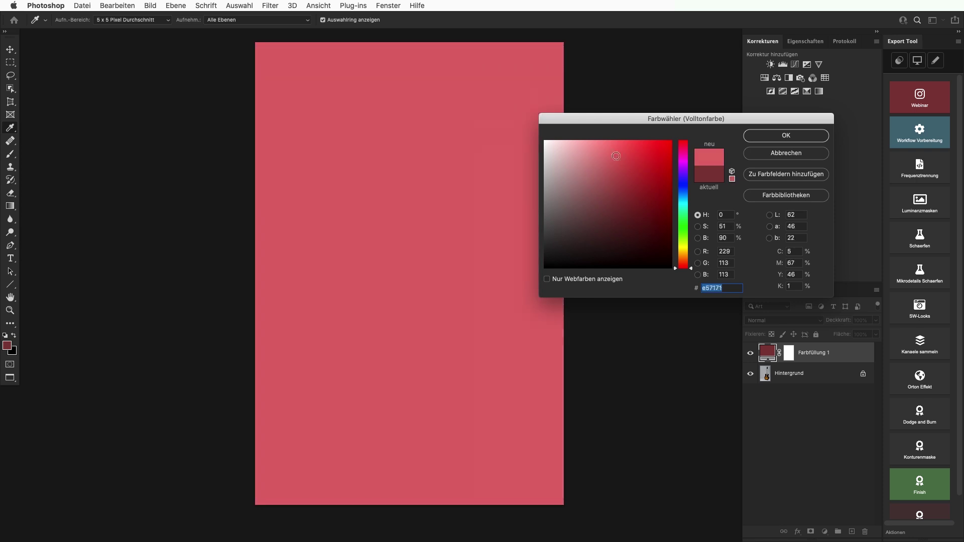
pyautogui.write('c5a7a7')
pyautogui.moveTo(573, 169); pyautogui.dragTo(573, 157)
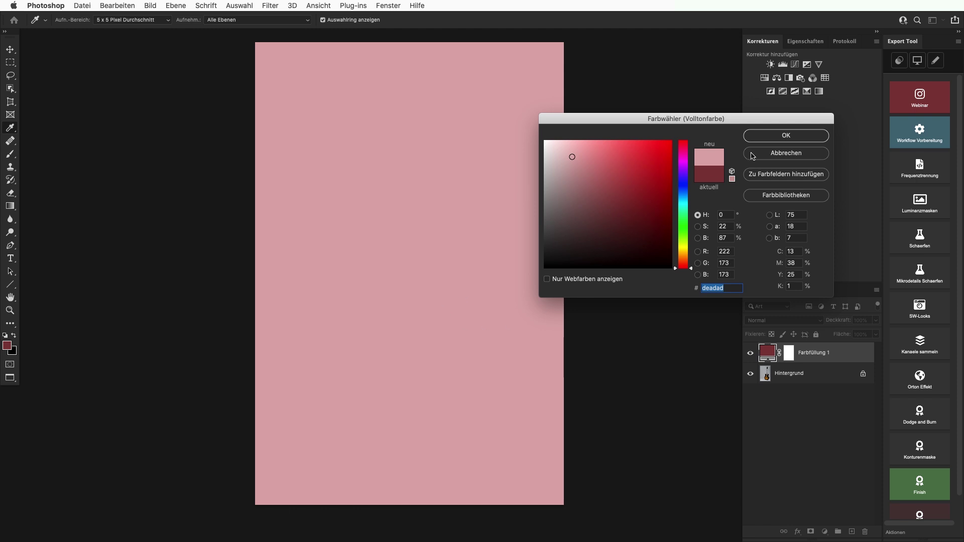
pyautogui.moveTo(683, 244); pyautogui.dragTo(685, 260)
pyautogui.click(787, 136)
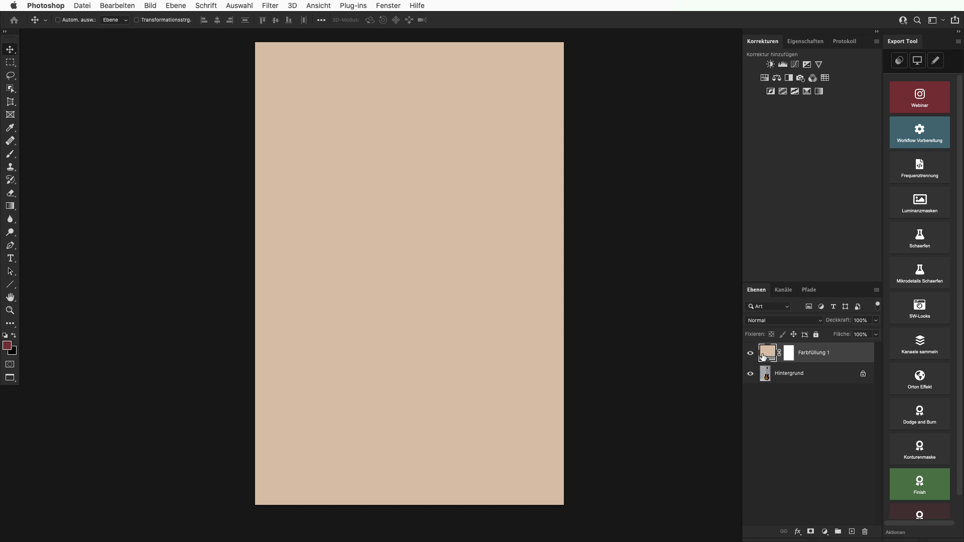
# Hide Farbfüllung 1 and zoom in on the guitar body and headstock
pyautogui.click(751, 354)
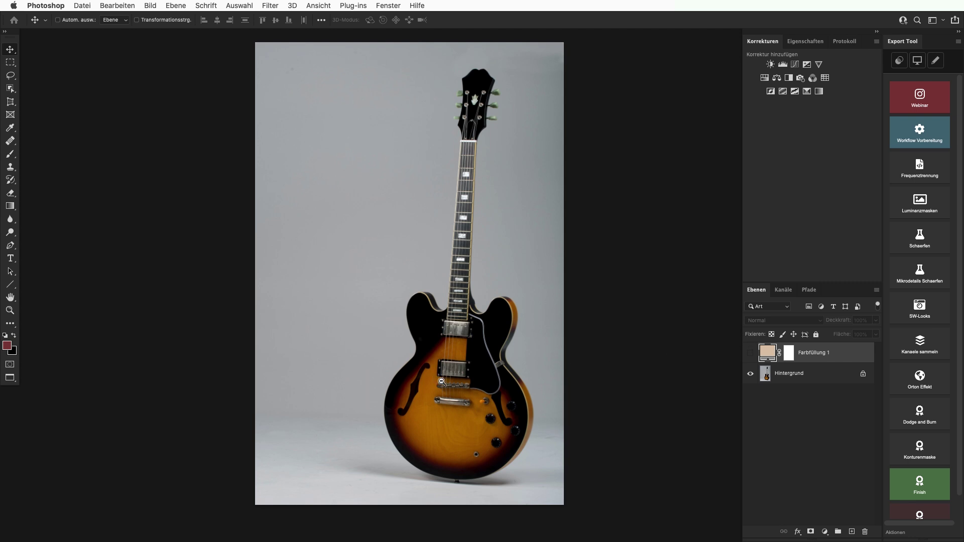
pyautogui.moveTo(451, 418)
pyautogui.mouseDown()
pyautogui.moveTo(551, 120)
pyautogui.moveTo(450, 387)
pyautogui.mouseUp()
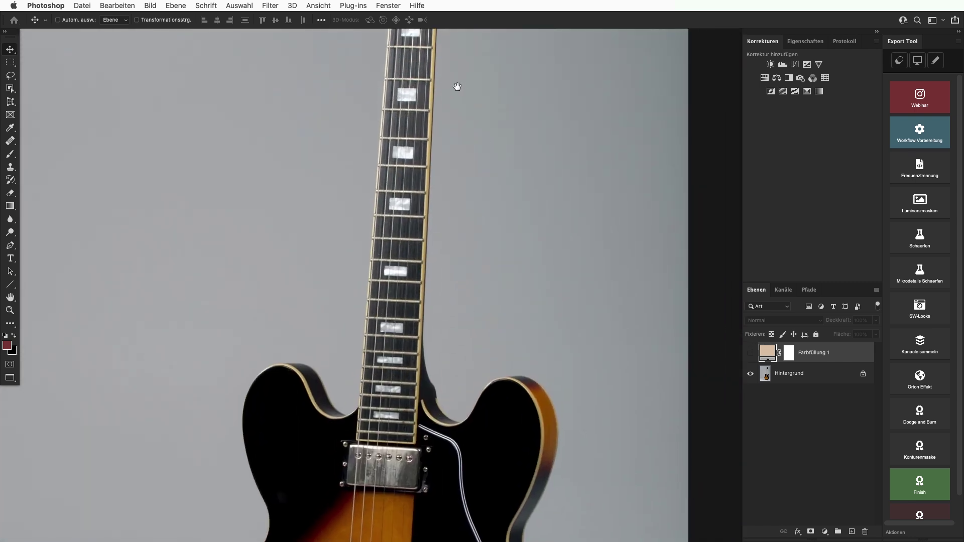
pyautogui.moveTo(457, 91); pyautogui.dragTo(465, 401)
pyautogui.scroll(5, 442, 211)
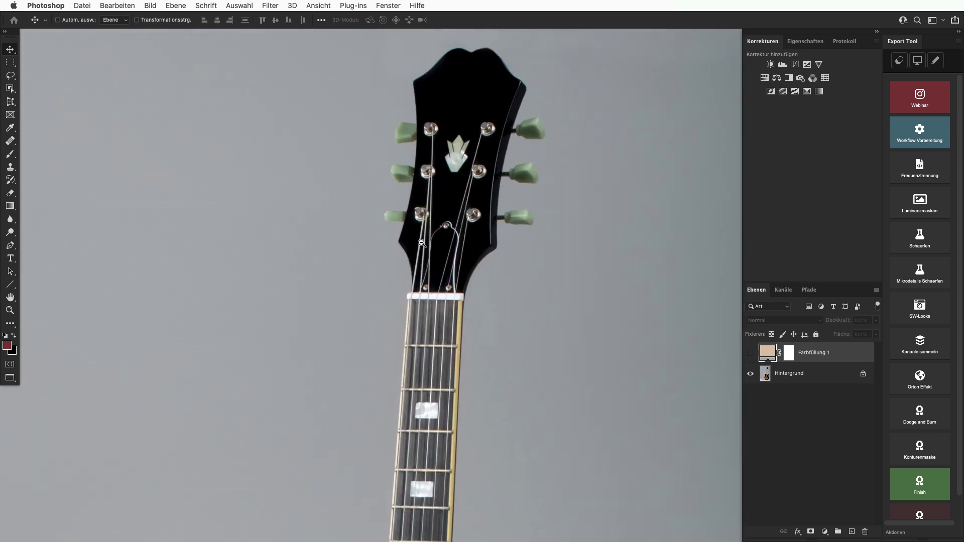
pyautogui.moveTo(445, 221); pyautogui.dragTo(423, 290)
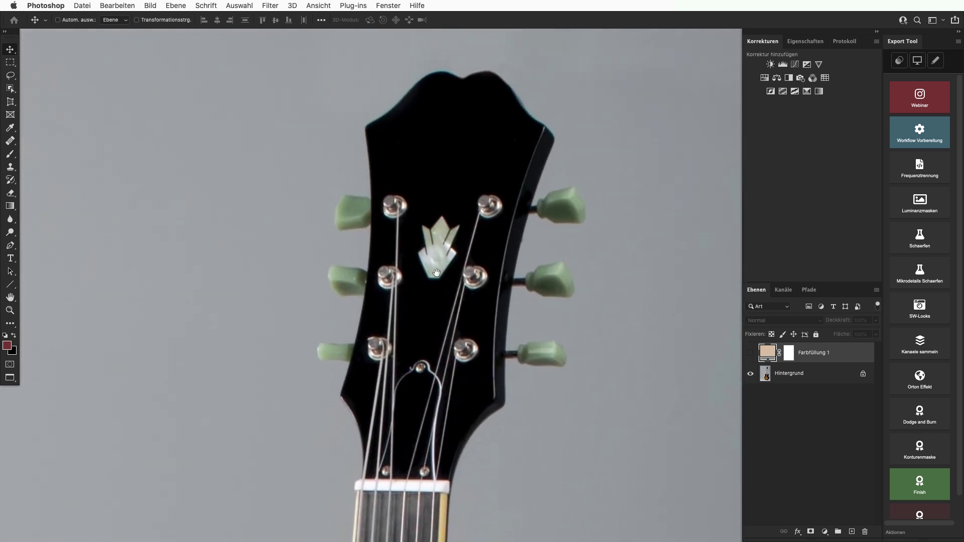
# Scroll down along the guitar to inspect it closely
pyautogui.scroll(-1, 432, 303)
pyautogui.scroll(-2, 427, 302)
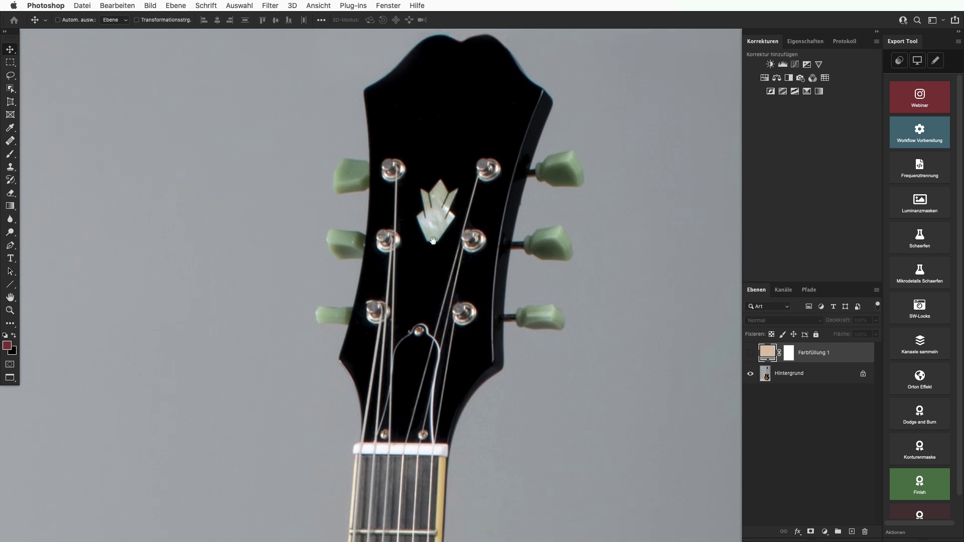
pyautogui.scroll(-4, 412, 293)
pyautogui.scroll(-3, 402, 287)
pyautogui.scroll(-4, 404, 281)
pyautogui.scroll(-4, 409, 274)
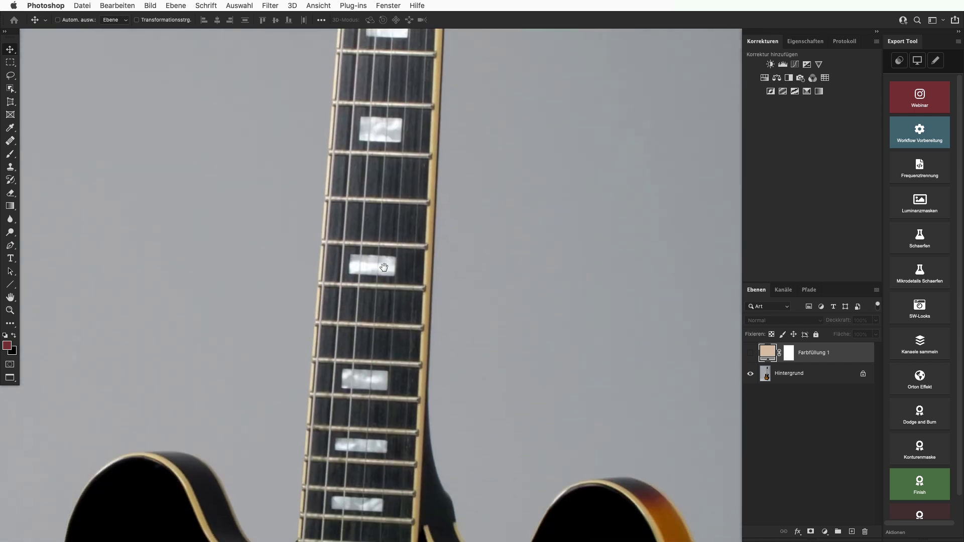
pyautogui.scroll(-6, 417, 264)
pyautogui.scroll(-3, 419, 261)
pyautogui.scroll(-4, 401, 231)
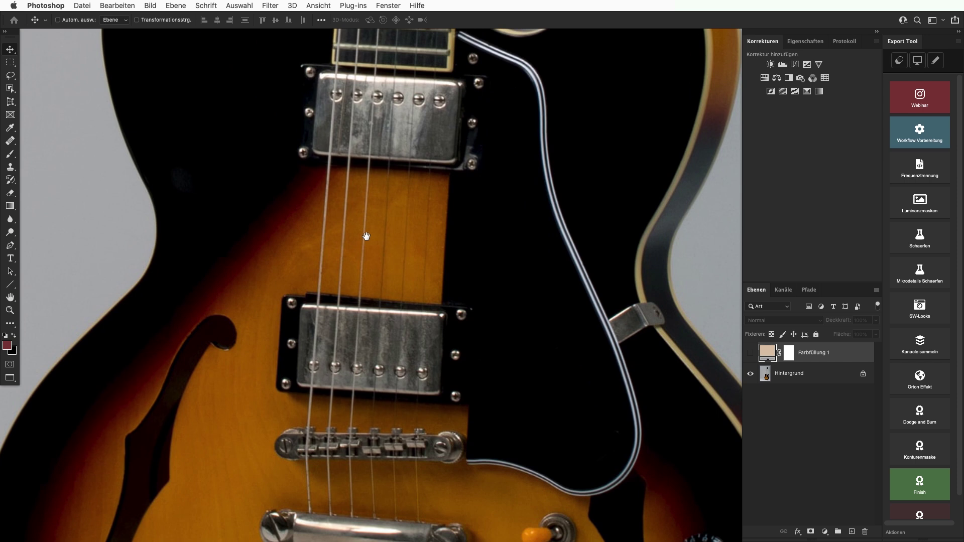
pyautogui.scroll(-2, 452, 211)
pyautogui.scroll(-2, 401, 254)
pyautogui.scroll(-3, 402, 255)
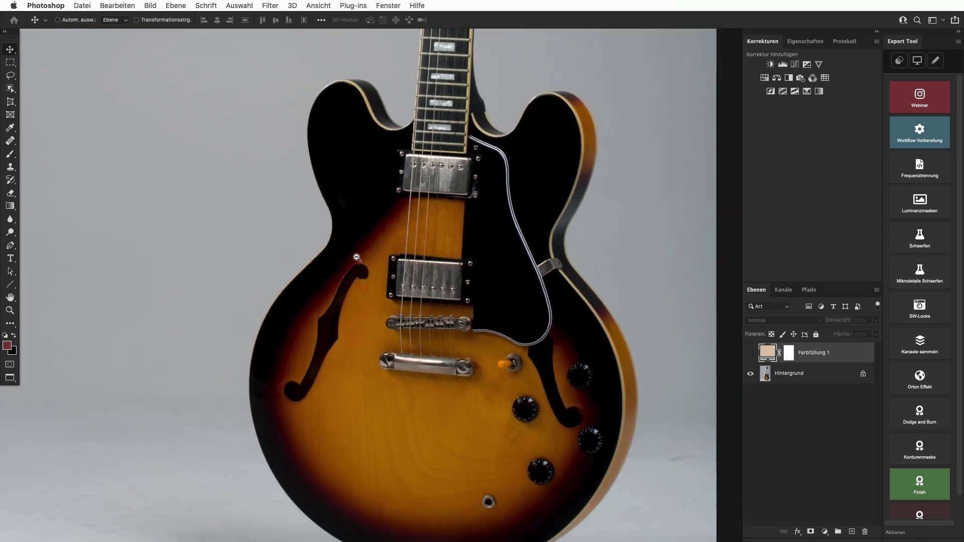
pyautogui.scroll(-1, 402, 254)
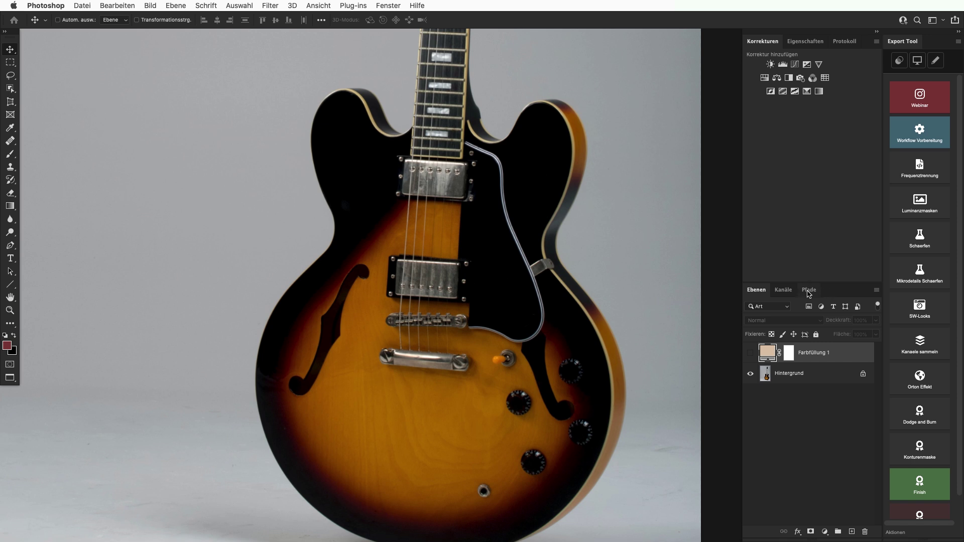
# Show the Pfade panel and add a new path named Freisteller
pyautogui.click(388, 6)
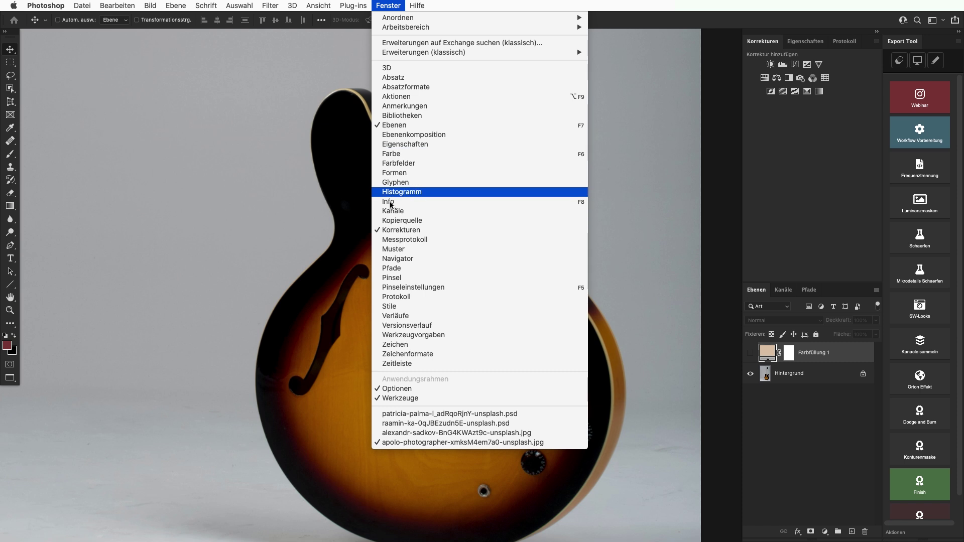
pyautogui.click(822, 252)
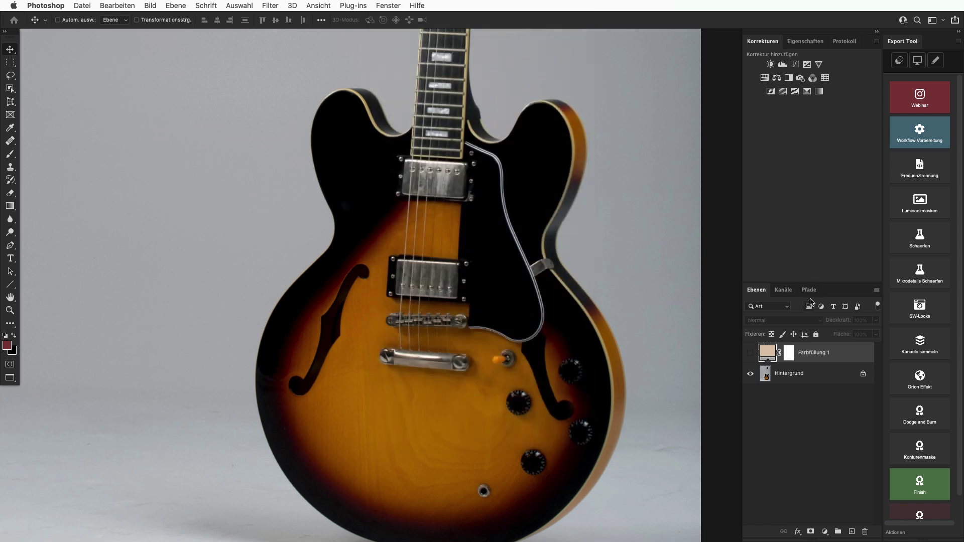
pyautogui.click(810, 292)
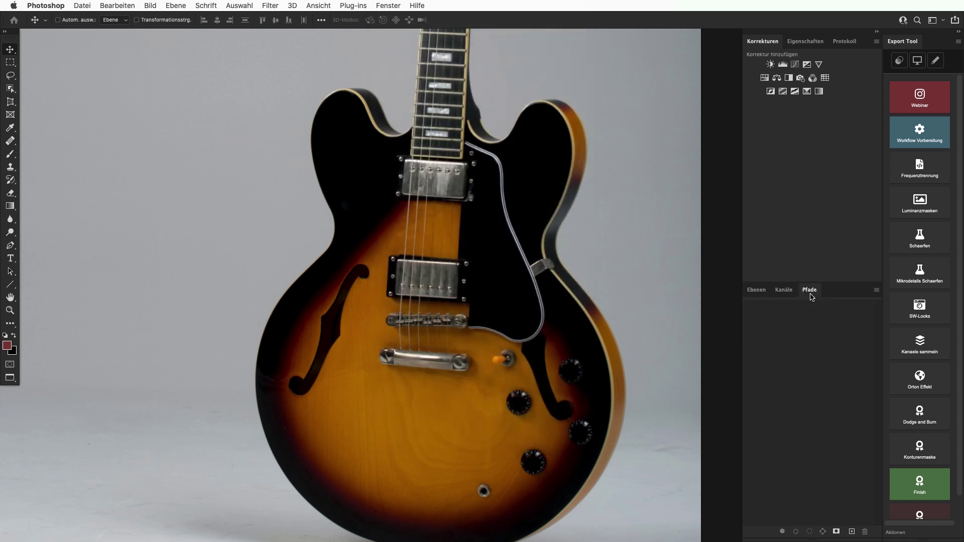
pyautogui.click(853, 532)
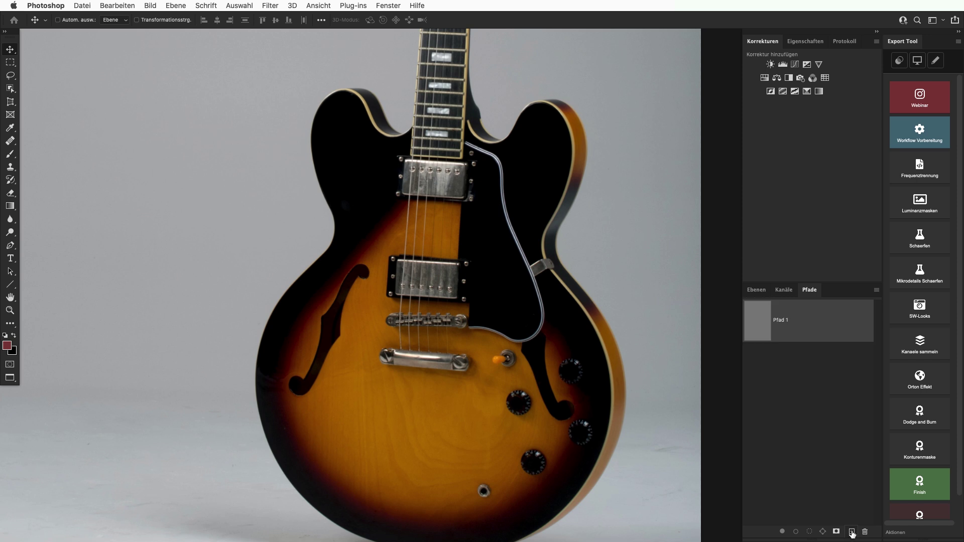
pyautogui.doubleClick(786, 320)
pyautogui.write('Fre')
pyautogui.press('Return')
pyautogui.scroll(-1, 482, 257)
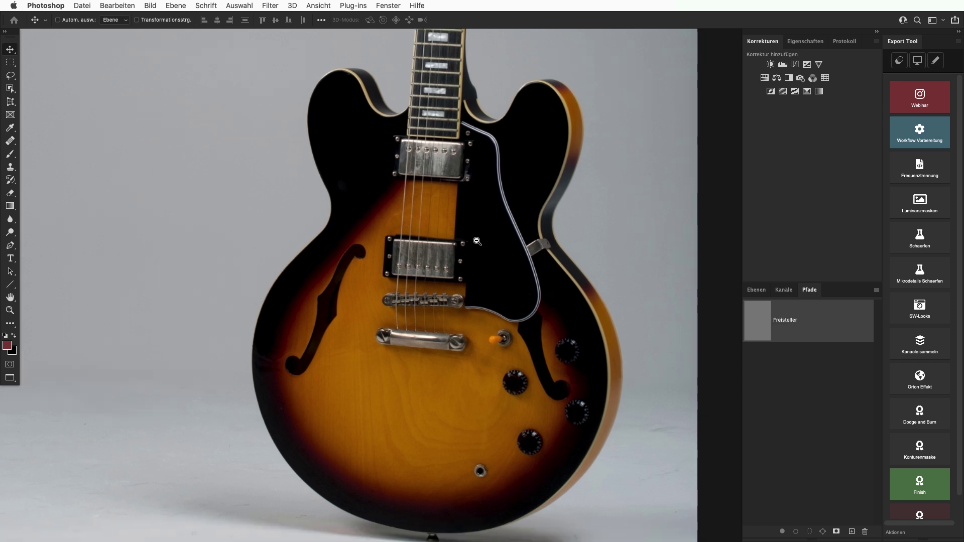
pyautogui.scroll(-2, 473, 259)
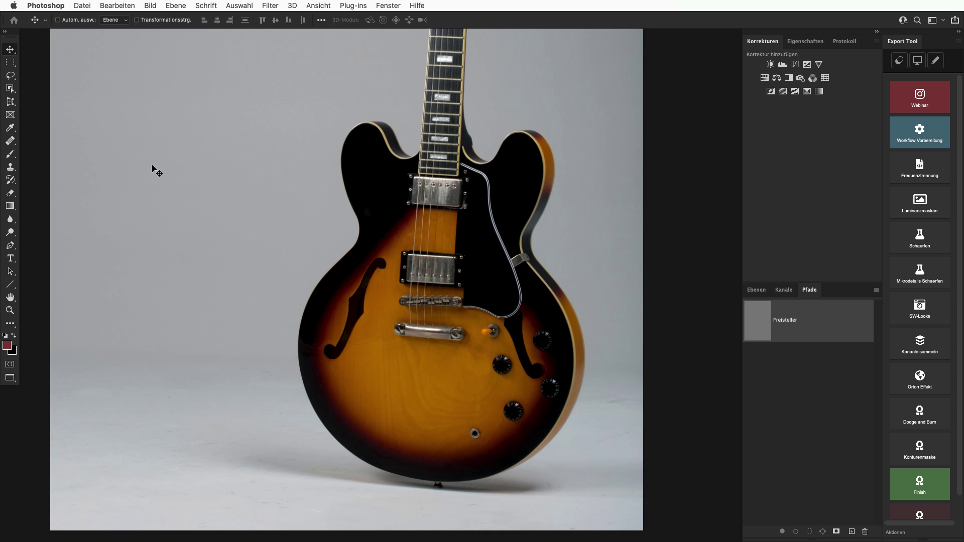
# Select the Pen tool and zoom in on the nut of the guitar neck
pyautogui.click(11, 248)
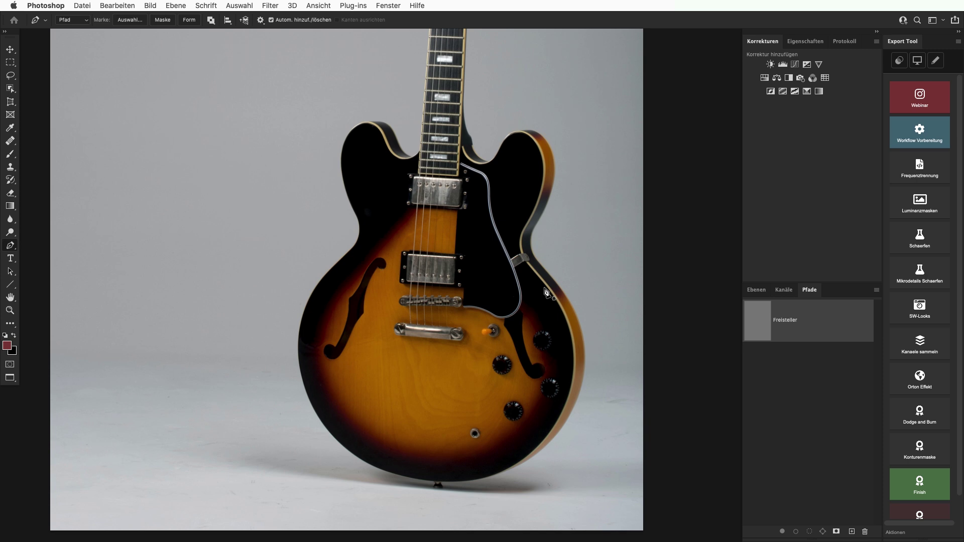
pyautogui.scroll(5, 522, 160)
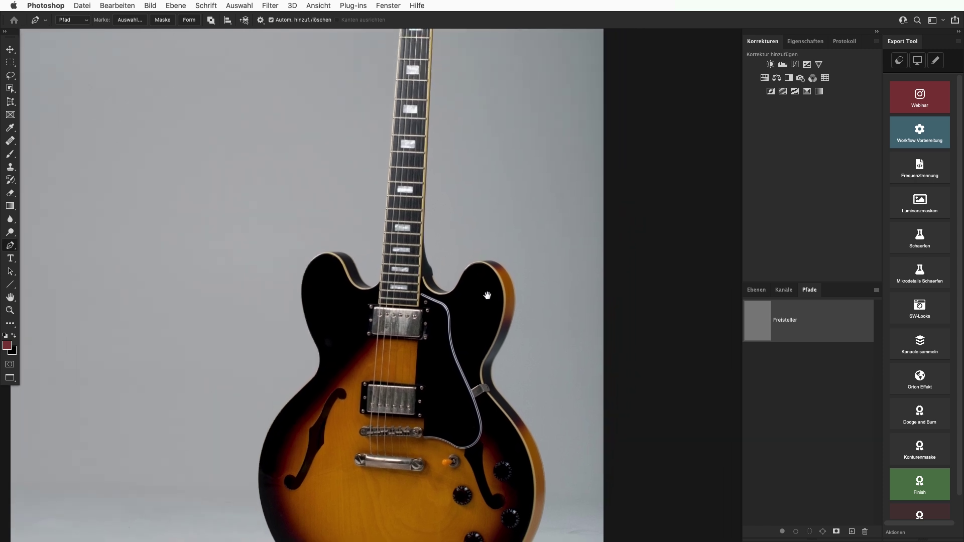
pyautogui.scroll(1, 487, 171)
pyautogui.scroll(5, 476, 315)
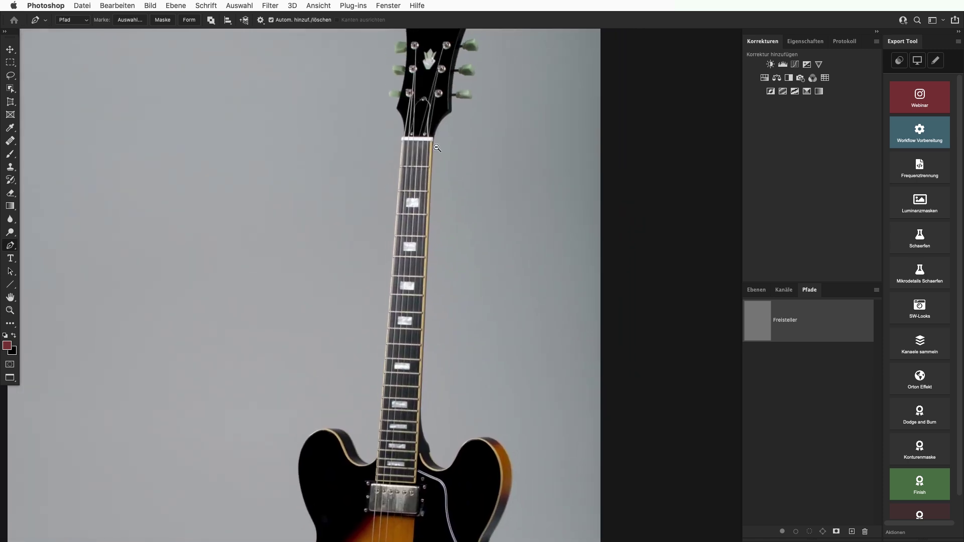
pyautogui.moveTo(440, 142); pyautogui.dragTo(494, 147)
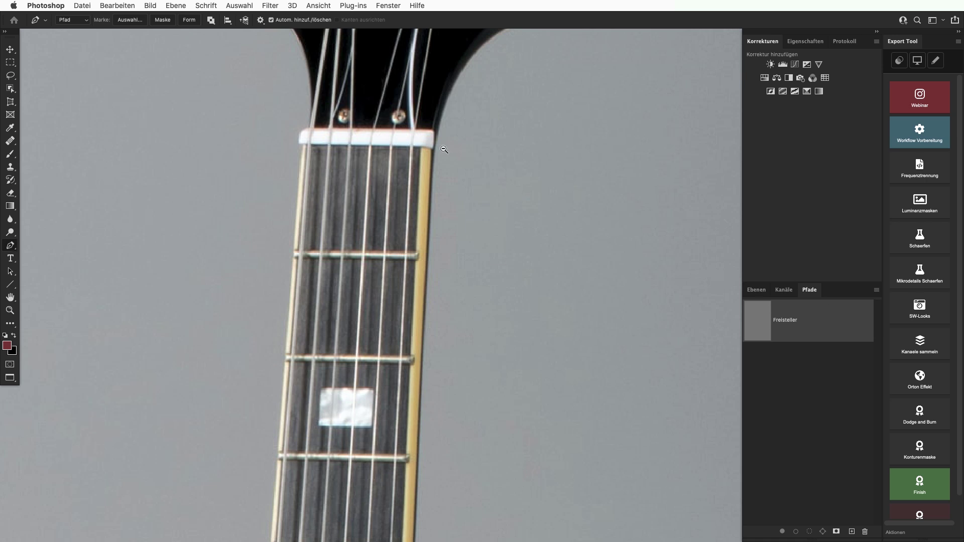
pyautogui.moveTo(444, 150); pyautogui.dragTo(501, 149)
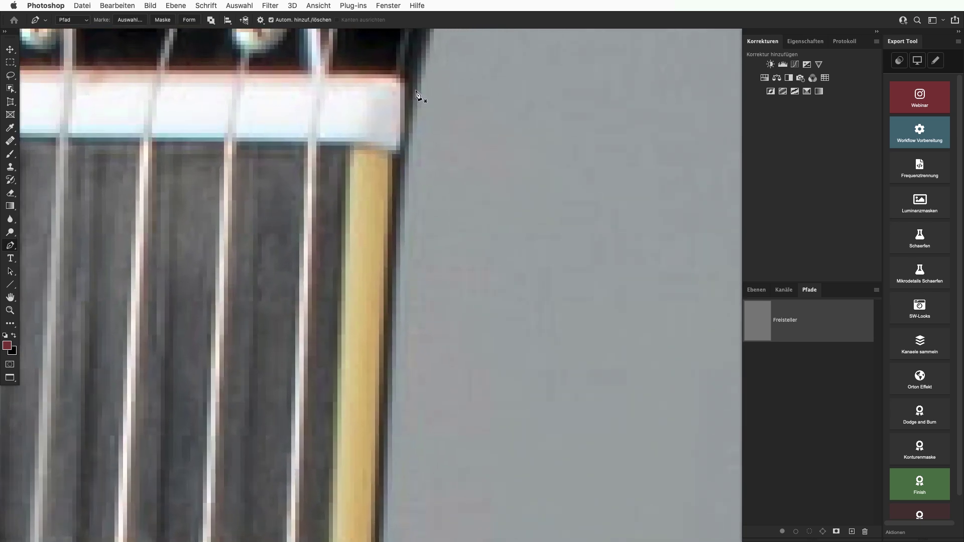
pyautogui.scroll(-5, 514, 196)
pyautogui.hscroll(-3, 514, 196)
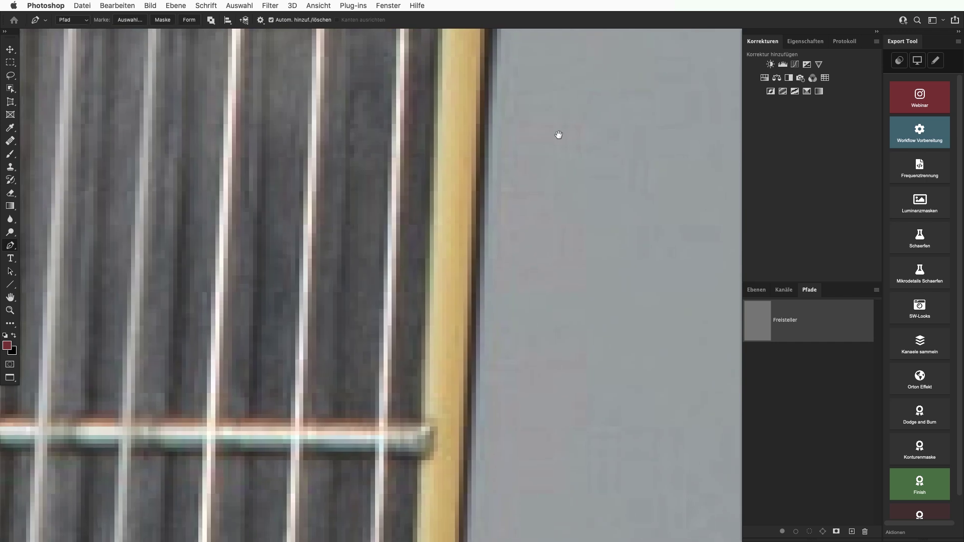
# Place anchor points down the right edge of the neck along the fretboard
pyautogui.click(485, 158)
pyautogui.click(478, 275)
pyautogui.moveTo(491, 345); pyautogui.dragTo(552, 49)
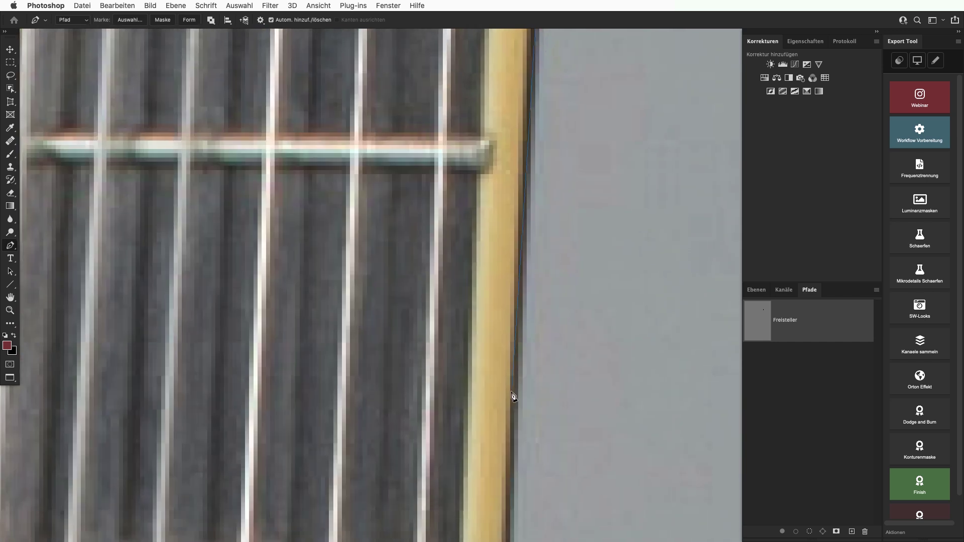
pyautogui.moveTo(515, 400); pyautogui.dragTo(516, 414)
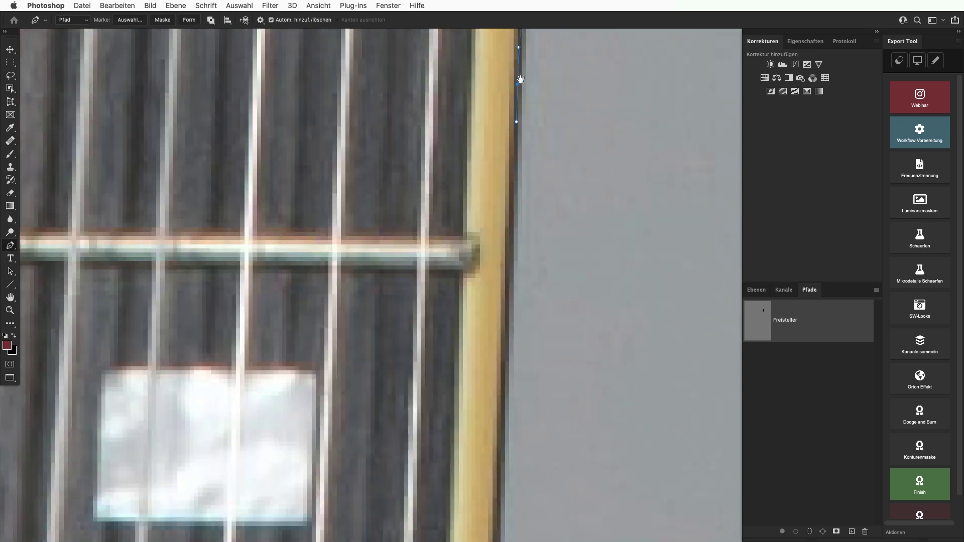
pyautogui.moveTo(516, 438); pyautogui.dragTo(531, 209)
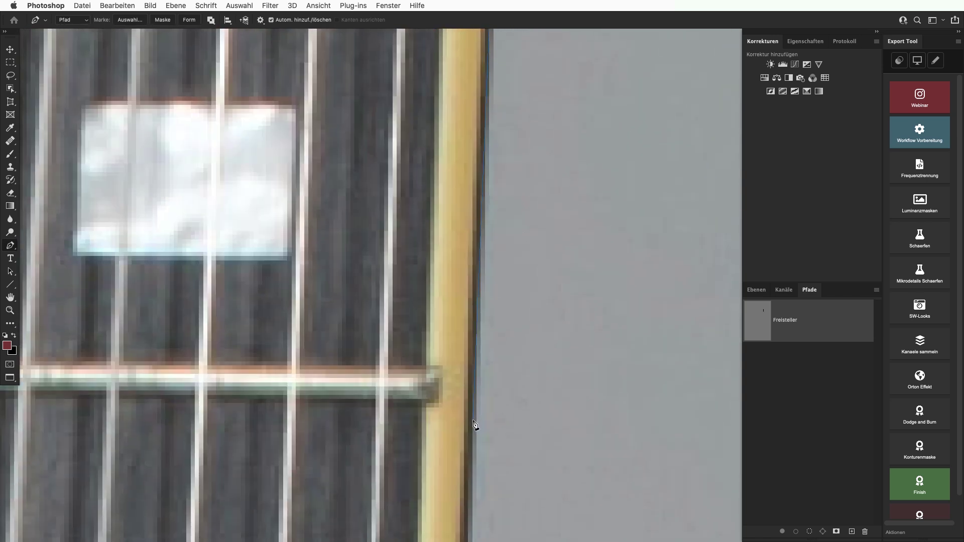
pyautogui.moveTo(473, 427); pyautogui.dragTo(484, 140)
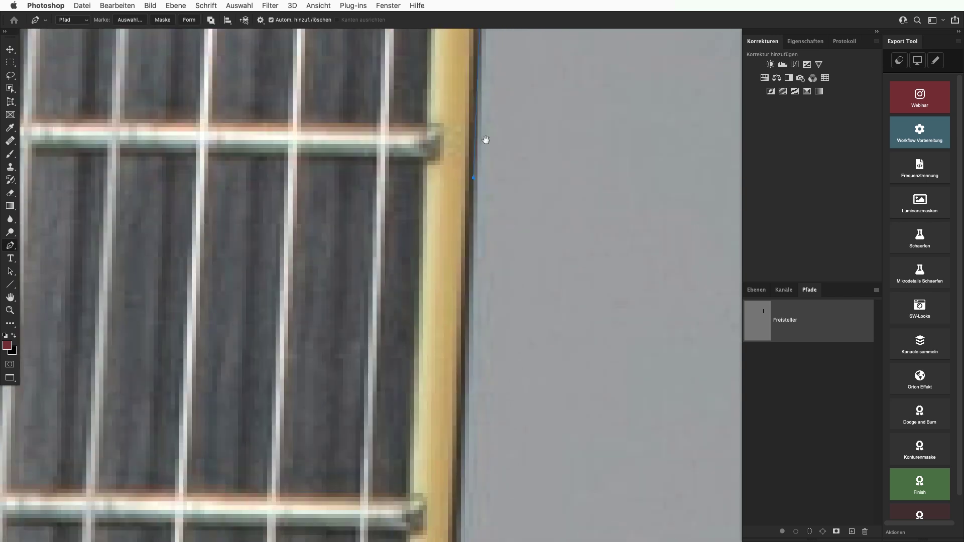
pyautogui.moveTo(505, 346); pyautogui.dragTo(543, 70)
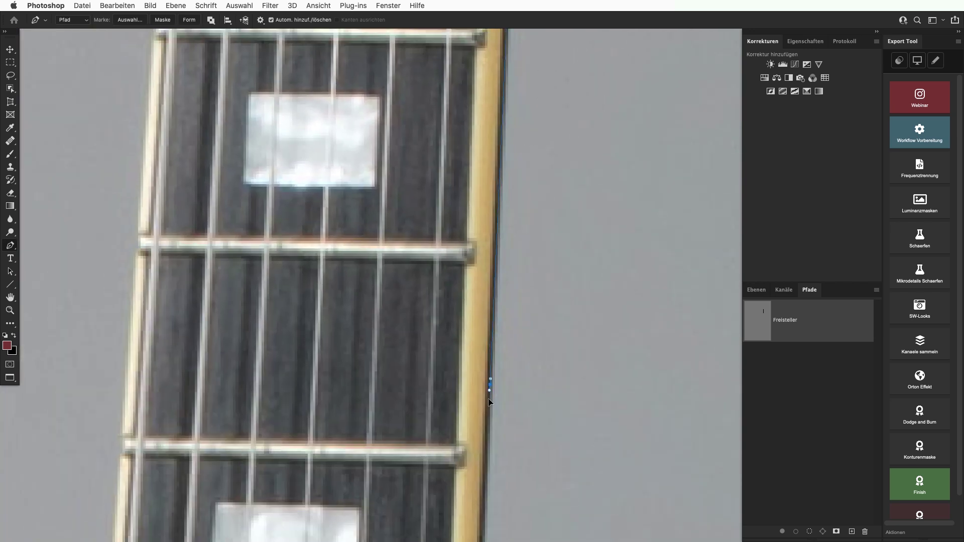
pyautogui.click(485, 472)
pyautogui.scroll(-5, 497, 442)
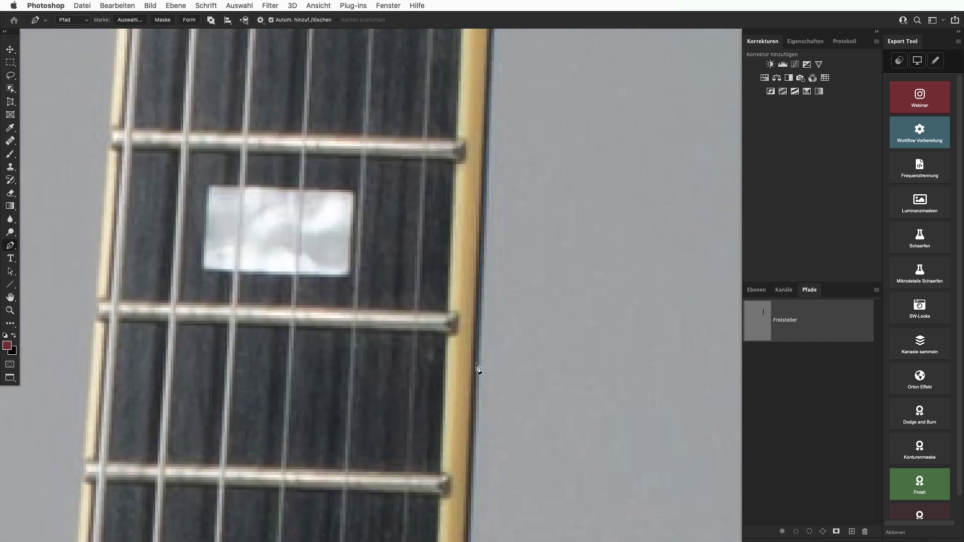
pyautogui.click(479, 366)
pyautogui.click(477, 431)
# Add and adjust anchors on the lower stretch of the neck edge
pyautogui.moveTo(476, 440); pyautogui.dragTo(471, 463)
pyautogui.scroll(-2, 497, 402)
pyautogui.scroll(-2, 515, 347)
pyautogui.scroll(-2, 523, 332)
pyautogui.scroll(-1, 524, 282)
pyautogui.scroll(1, 472, 279)
pyautogui.scroll(1, 498, 287)
pyautogui.scroll(2, 475, 302)
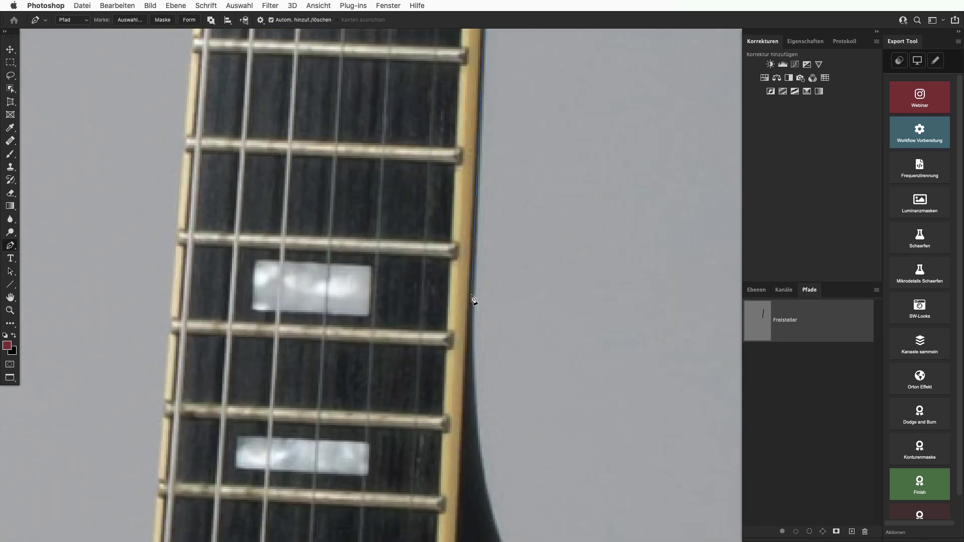
pyautogui.click(473, 337)
pyautogui.click(470, 348)
pyautogui.moveTo(472, 351); pyautogui.dragTo(473, 355)
pyautogui.scroll(-5, 472, 355)
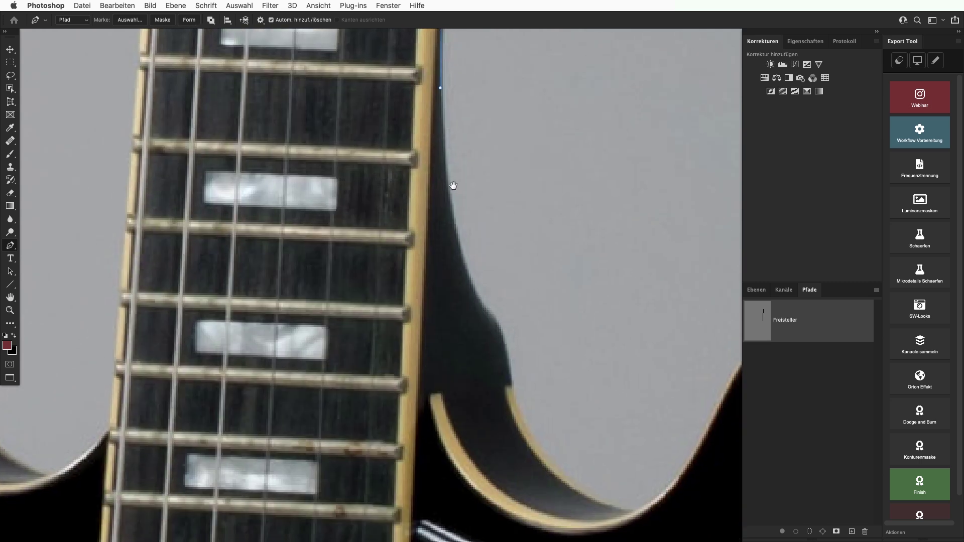
pyautogui.click(478, 302)
# Trace the path from the neck junction around the cutaway's curved binding
pyautogui.keyDown('super'); pyautogui.click(495, 321); pyautogui.keyUp('super')
pyautogui.click(510, 353)
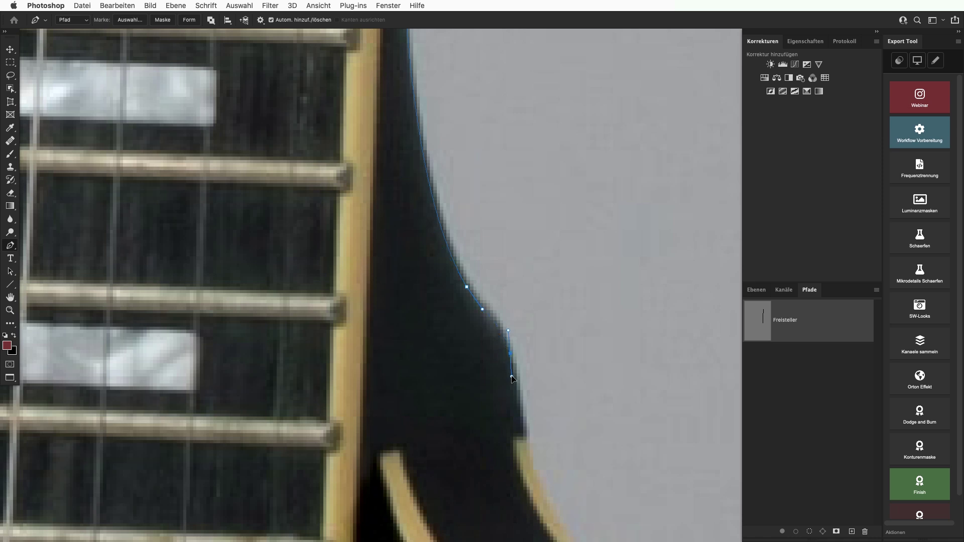
pyautogui.click(510, 368)
pyautogui.scroll(-2, 510, 371)
pyautogui.scroll(-8, 482, 312)
pyautogui.moveTo(455, 249); pyautogui.dragTo(487, 303)
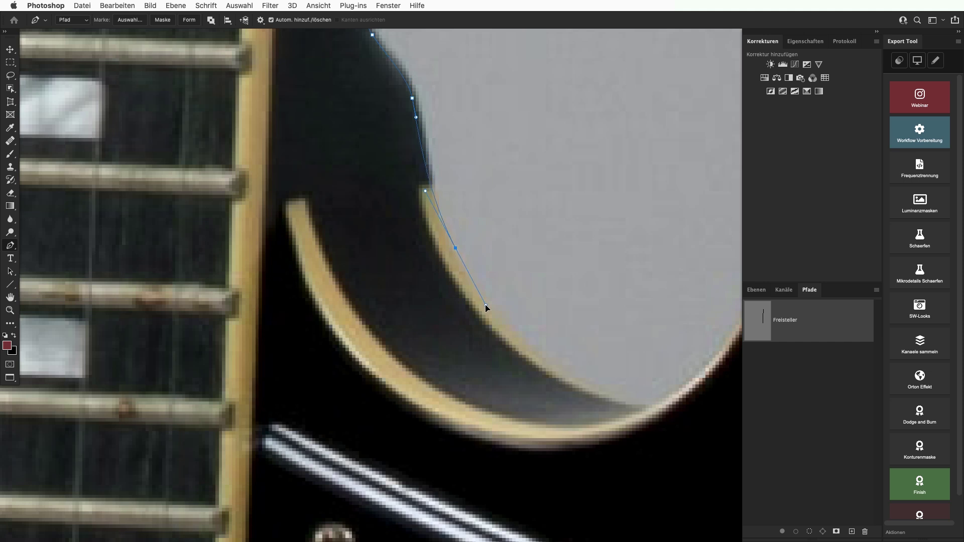
pyautogui.moveTo(575, 377); pyautogui.dragTo(637, 407)
pyautogui.hscroll(5, 573, 372)
pyautogui.scroll(-1, 573, 372)
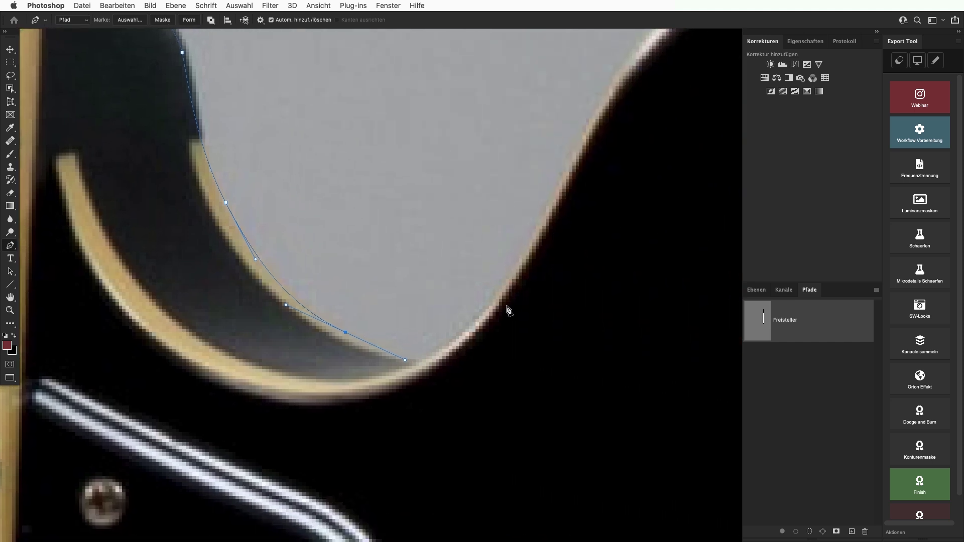
pyautogui.moveTo(496, 303)
pyautogui.mouseDown()
pyautogui.moveTo(562, 220)
pyautogui.moveTo(547, 226)
pyautogui.mouseUp()
pyautogui.hscroll(5, 545, 225)
pyautogui.scroll(3, 546, 225)
# Curve the path up the rising body edge and over the horn's top
pyautogui.click(415, 200)
pyautogui.moveTo(426, 189); pyautogui.dragTo(441, 152)
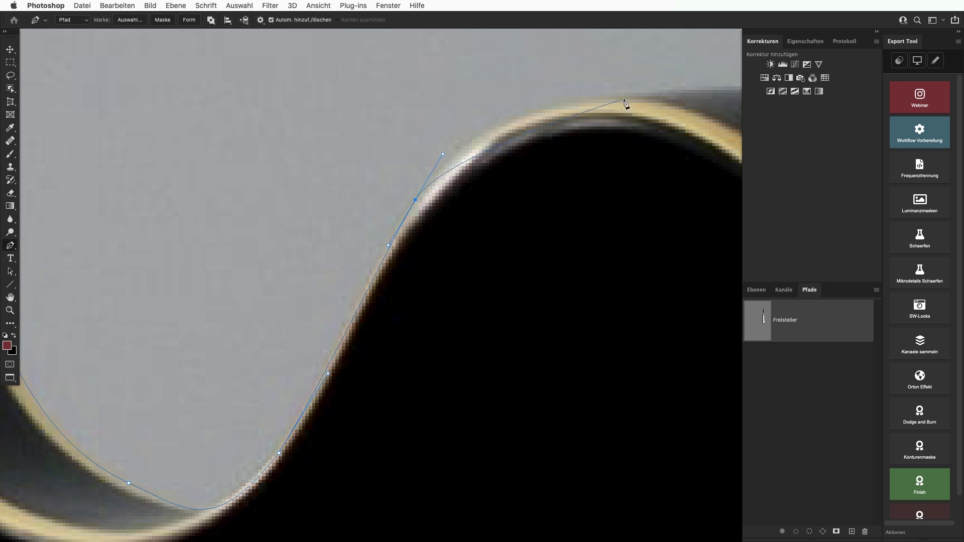
pyautogui.moveTo(626, 96); pyautogui.dragTo(746, 95)
pyautogui.hscroll(10, 427, 166)
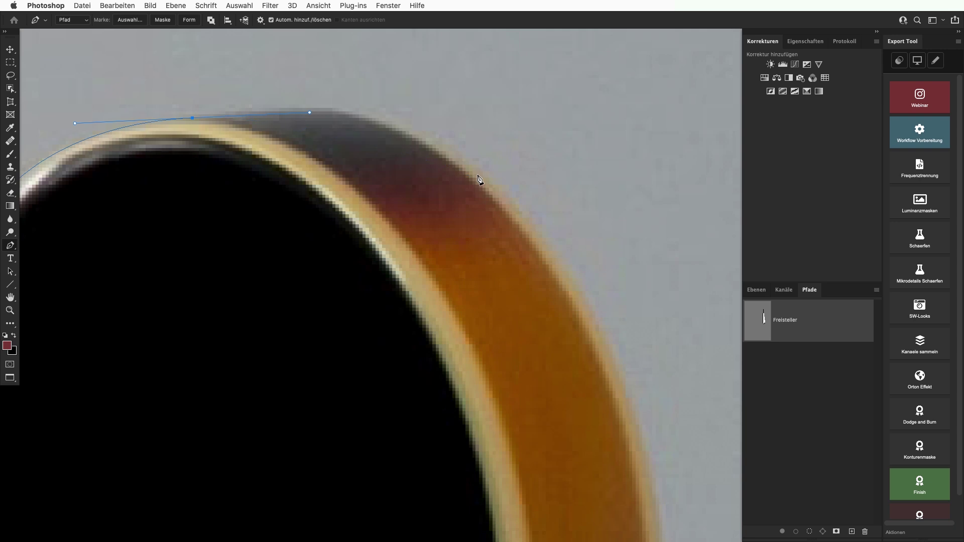
pyautogui.moveTo(479, 176); pyautogui.dragTo(549, 229)
pyautogui.moveTo(309, 113); pyautogui.dragTo(336, 95)
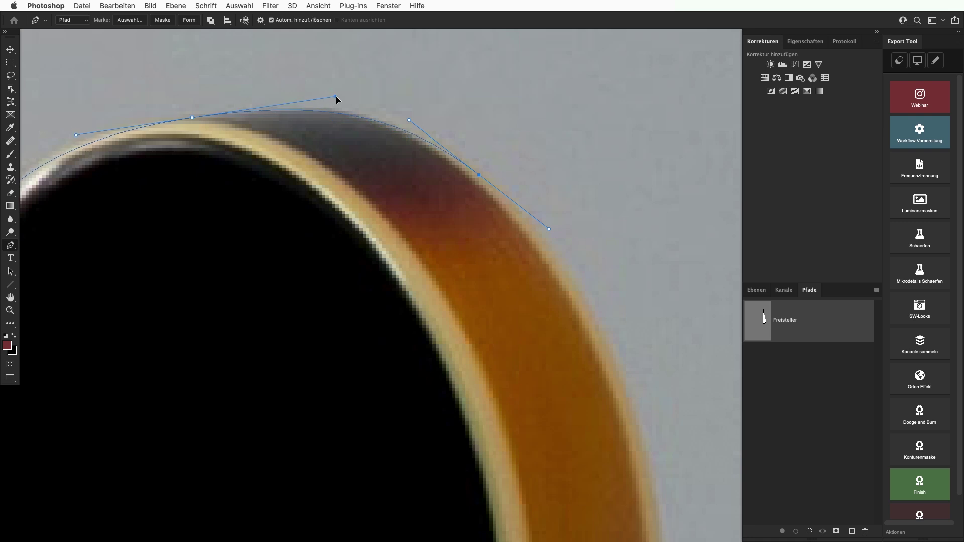
# Fit curved anchors down the horn's outer edge and along the body edge
pyautogui.moveTo(588, 367); pyautogui.dragTo(437, 163)
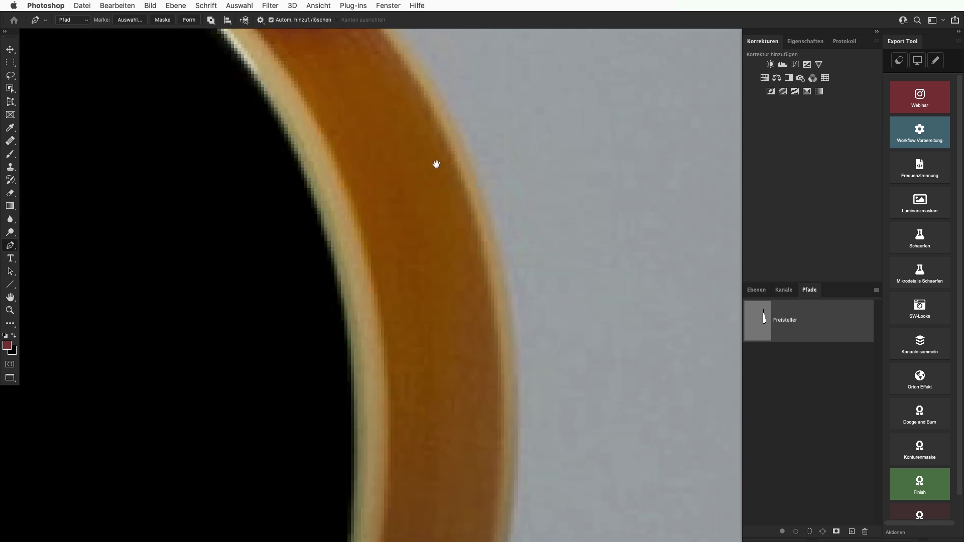
pyautogui.moveTo(487, 289); pyautogui.dragTo(491, 403)
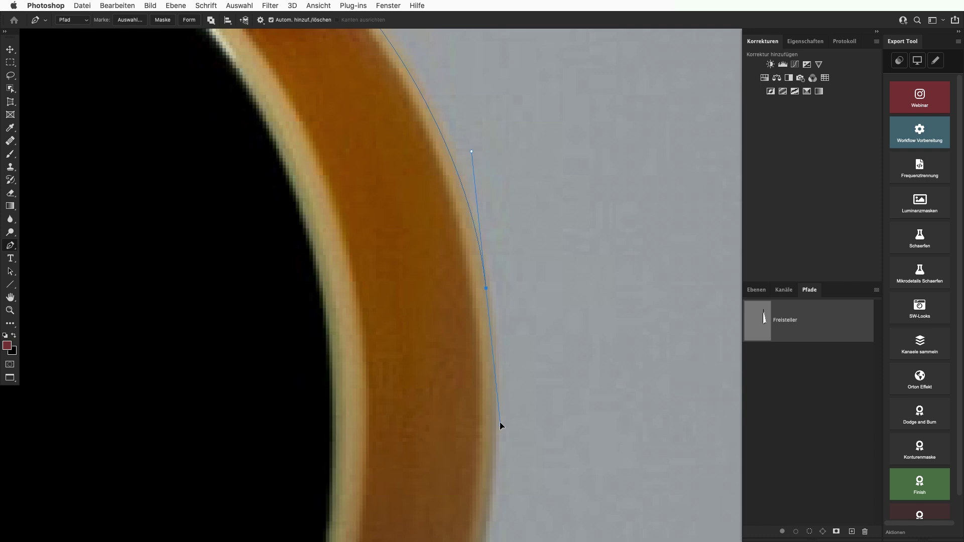
pyautogui.scroll(-5, 494, 406)
pyautogui.scroll(3, 452, 209)
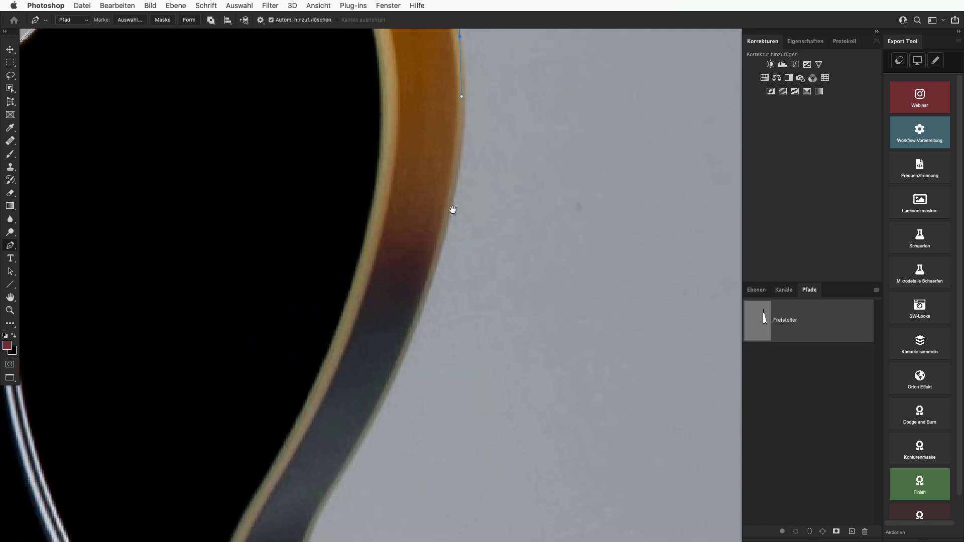
pyautogui.scroll(3, 428, 291)
pyautogui.moveTo(405, 322); pyautogui.dragTo(372, 438)
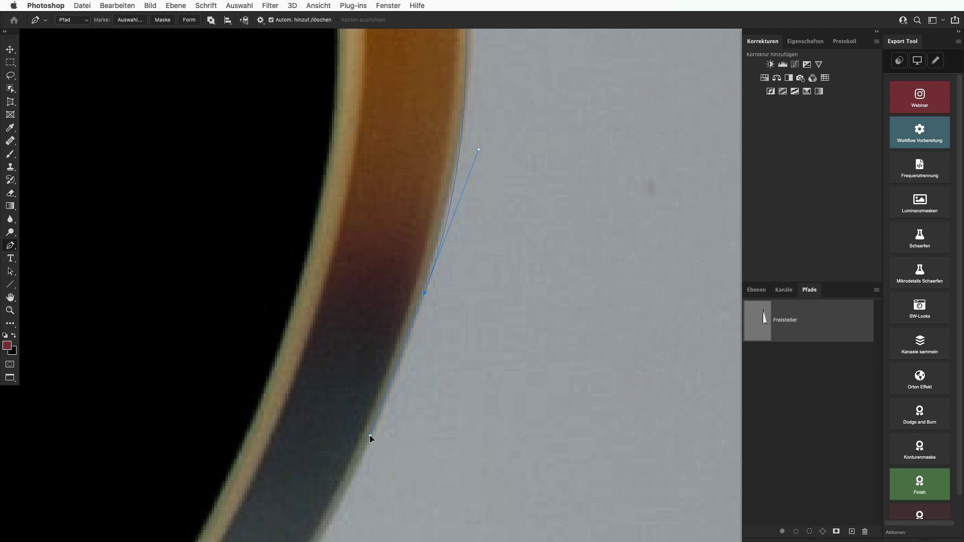
pyautogui.scroll(-5, 352, 432)
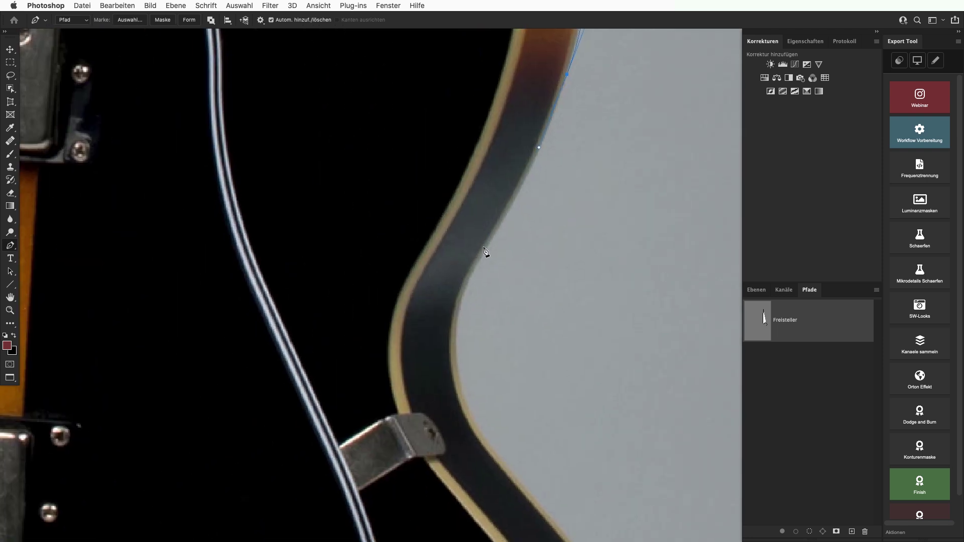
pyautogui.moveTo(464, 277); pyautogui.dragTo(462, 287)
pyautogui.moveTo(474, 421)
pyautogui.mouseDown()
pyautogui.moveTo(520, 507)
pyautogui.moveTo(512, 478)
pyautogui.moveTo(291, 154)
pyautogui.mouseUp()
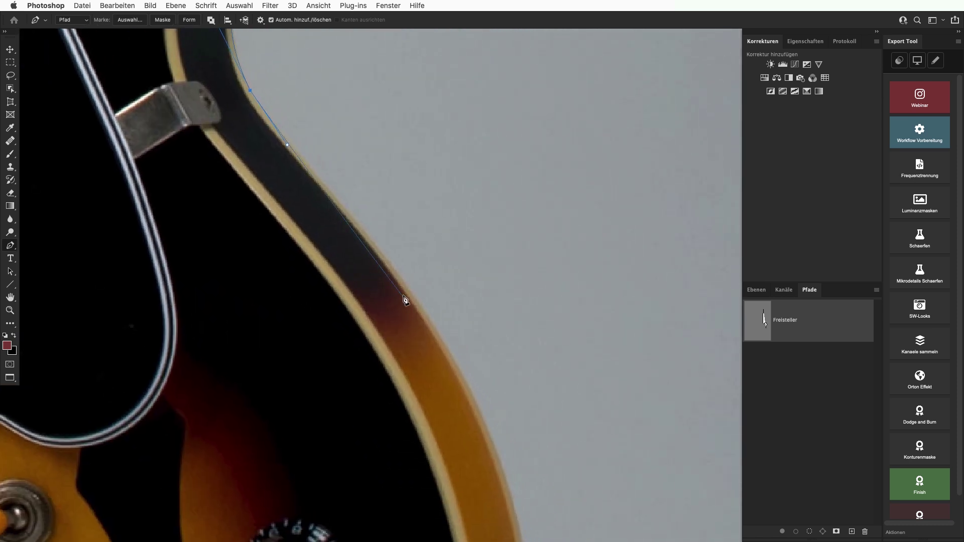
# Curve the path along the lower bout past the control knobs to the bottom edge
pyautogui.moveTo(421, 307); pyautogui.dragTo(444, 345)
pyautogui.scroll(-5, 443, 345)
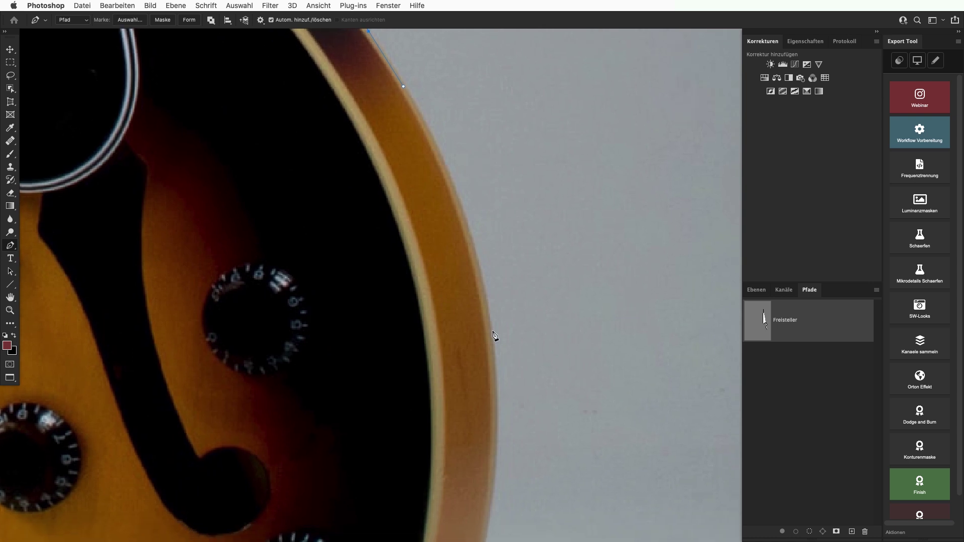
pyautogui.moveTo(493, 345)
pyautogui.mouseDown()
pyautogui.moveTo(491, 461)
pyautogui.moveTo(510, 495)
pyautogui.mouseUp()
pyautogui.scroll(2, 452, 187)
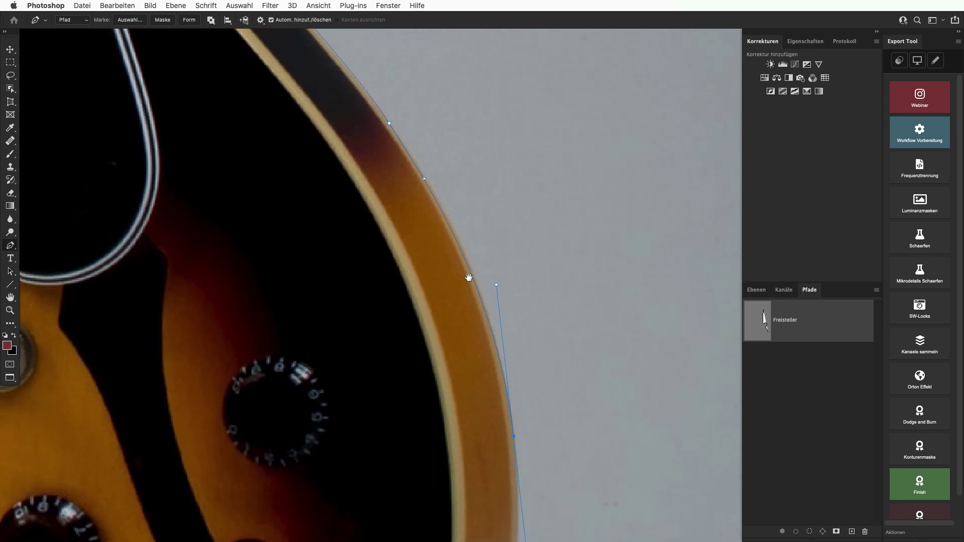
pyautogui.moveTo(424, 183); pyautogui.dragTo(429, 188)
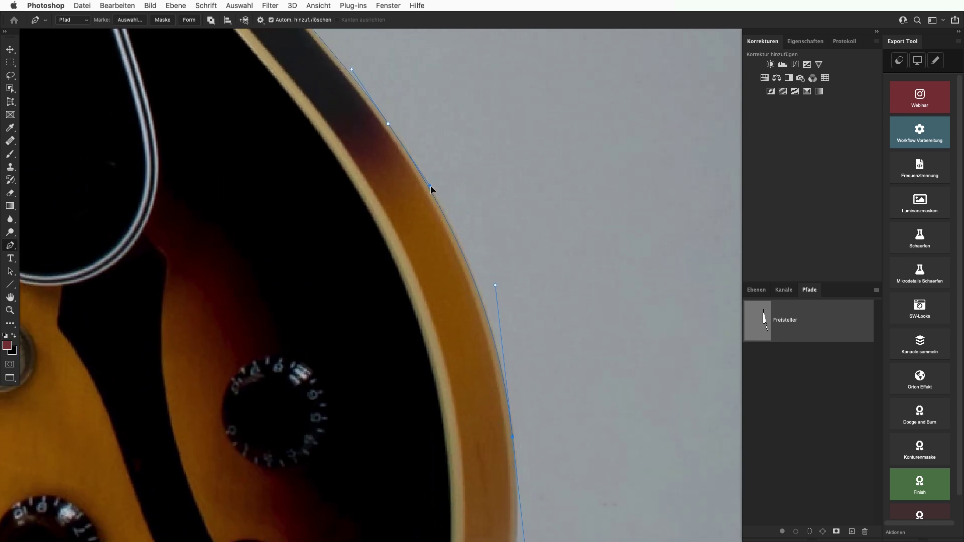
pyautogui.moveTo(528, 469); pyautogui.dragTo(486, 60)
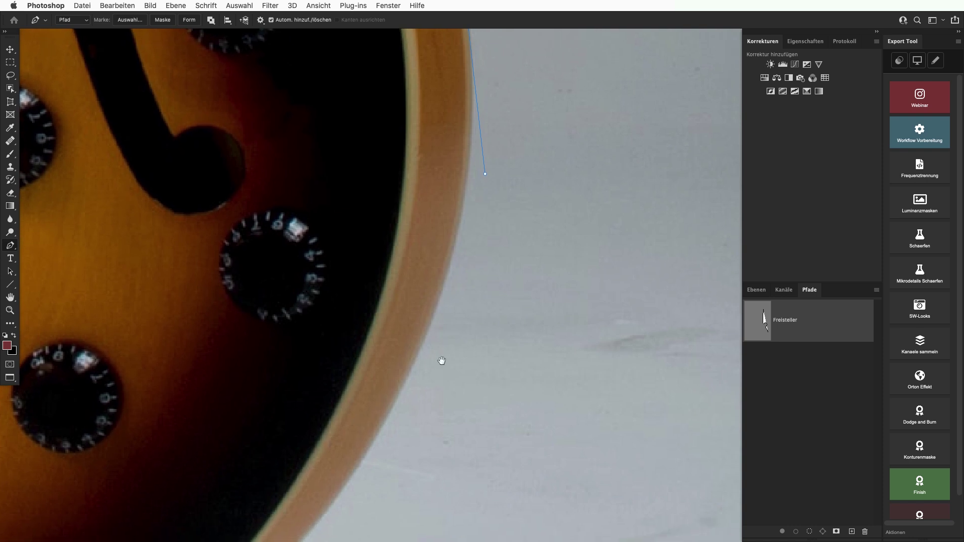
pyautogui.moveTo(453, 323)
pyautogui.mouseDown()
pyautogui.moveTo(391, 429)
pyautogui.moveTo(402, 438)
pyautogui.mouseUp()
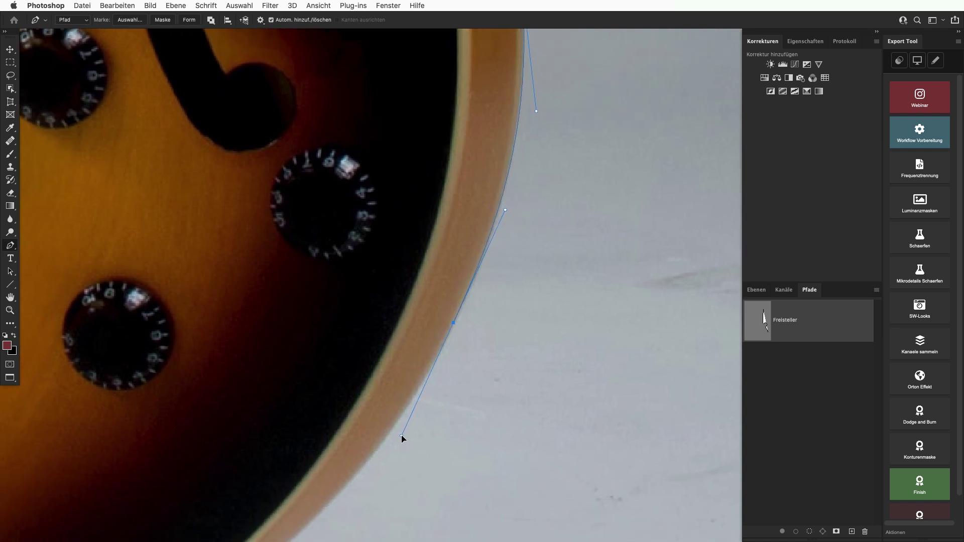
pyautogui.scroll(-5, 513, 264)
pyautogui.scroll(-10, 521, 209)
pyautogui.moveTo(429, 272)
pyautogui.mouseDown()
pyautogui.moveTo(324, 345)
pyautogui.moveTo(721, 207)
pyautogui.mouseUp()
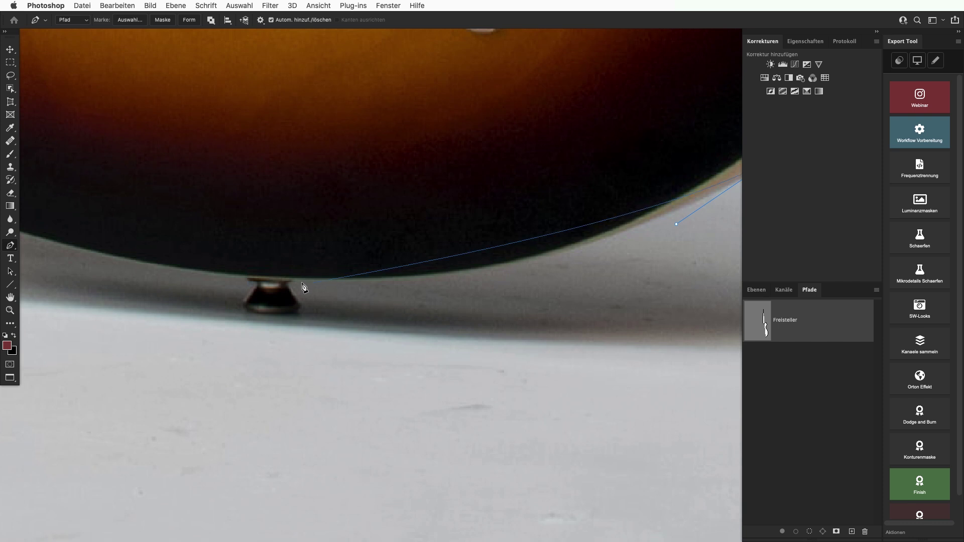
pyautogui.moveTo(292, 279)
pyautogui.mouseDown()
pyautogui.moveTo(106, 255)
pyautogui.moveTo(105, 265)
pyautogui.mouseUp()
# Zoom in and place anchors around the end pin at the bottom
pyautogui.moveTo(289, 286); pyautogui.dragTo(414, 241)
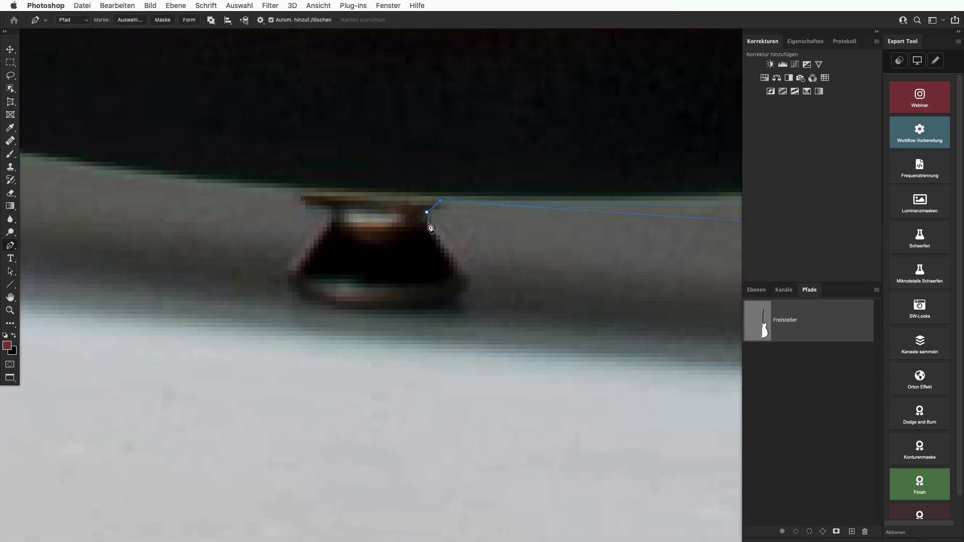
pyautogui.moveTo(427, 223); pyautogui.dragTo(432, 234)
pyautogui.click(466, 279)
pyautogui.click(252, 278)
# Move up to the headstock and outline the first tuner with anchor points
pyautogui.scroll(5, 377, 122)
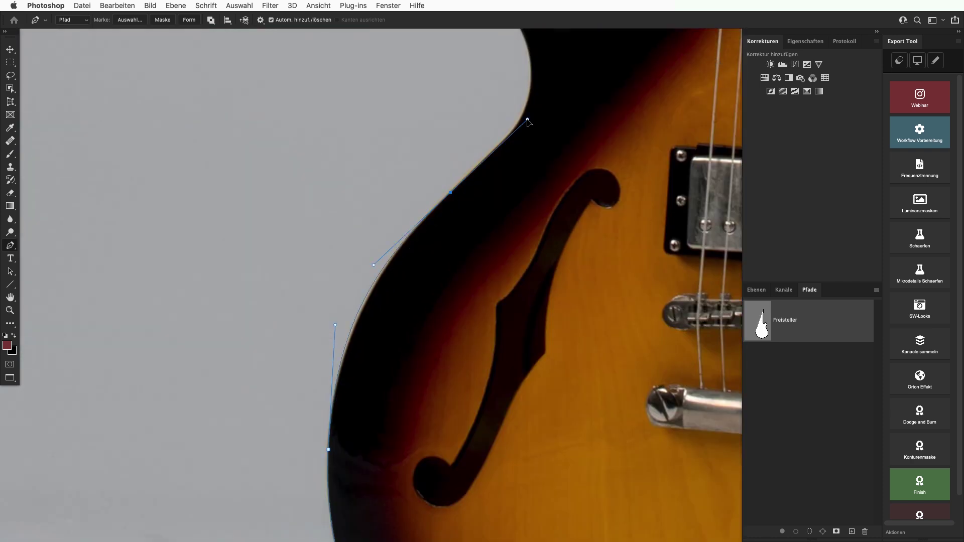
pyautogui.scroll(10, 521, 129)
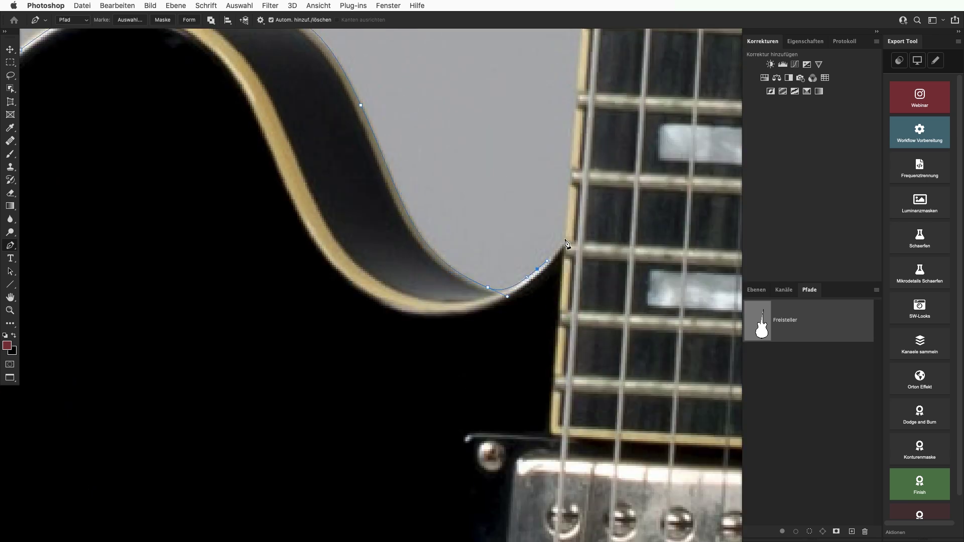
pyautogui.scroll(5, 367, 151)
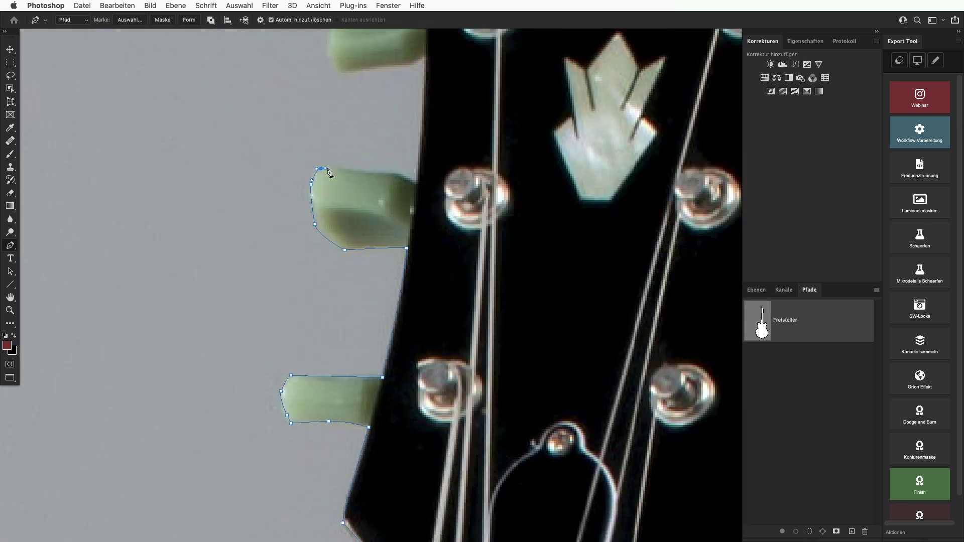
pyautogui.scroll(3, 381, 165)
pyautogui.scroll(5, 442, 113)
pyautogui.scroll(5, 382, 281)
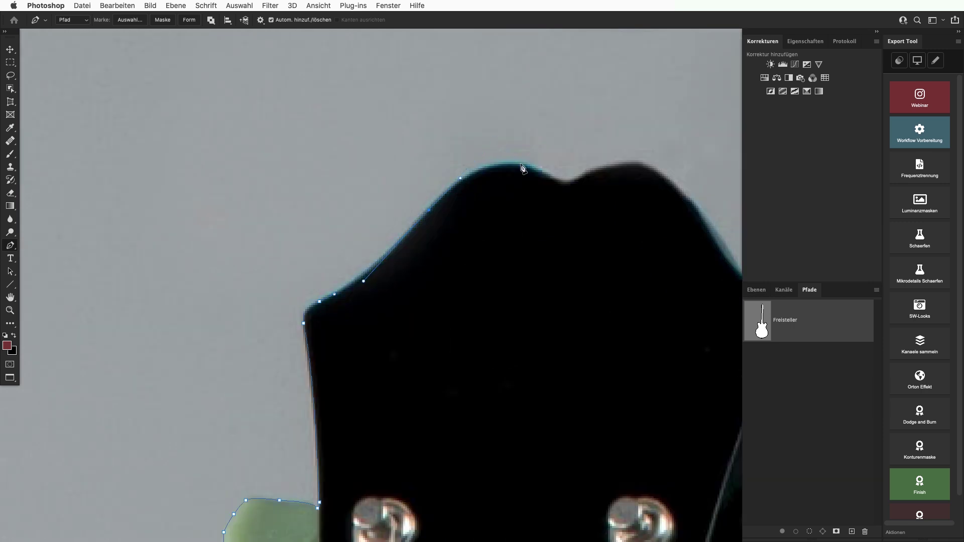
pyautogui.hscroll(10, 382, 282)
pyautogui.scroll(-6, 382, 281)
pyautogui.click(636, 301)
pyautogui.click(666, 343)
pyautogui.click(618, 398)
pyautogui.click(566, 386)
# Add anchors outlining the next two tuners
pyautogui.scroll(-5, 567, 386)
pyautogui.click(577, 336)
pyautogui.click(580, 361)
pyautogui.scroll(-3, 580, 362)
pyautogui.click(542, 429)
# Follow the neck down to the body and zoom in on its upper right edge
pyautogui.scroll(-5, 544, 432)
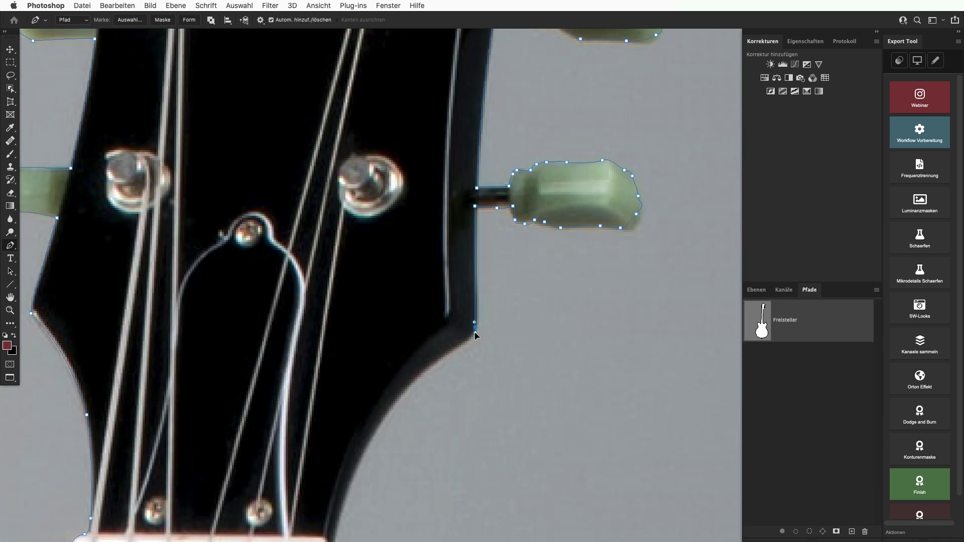
pyautogui.scroll(-5, 557, 321)
pyautogui.scroll(-3, 556, 319)
pyautogui.scroll(-2, 556, 319)
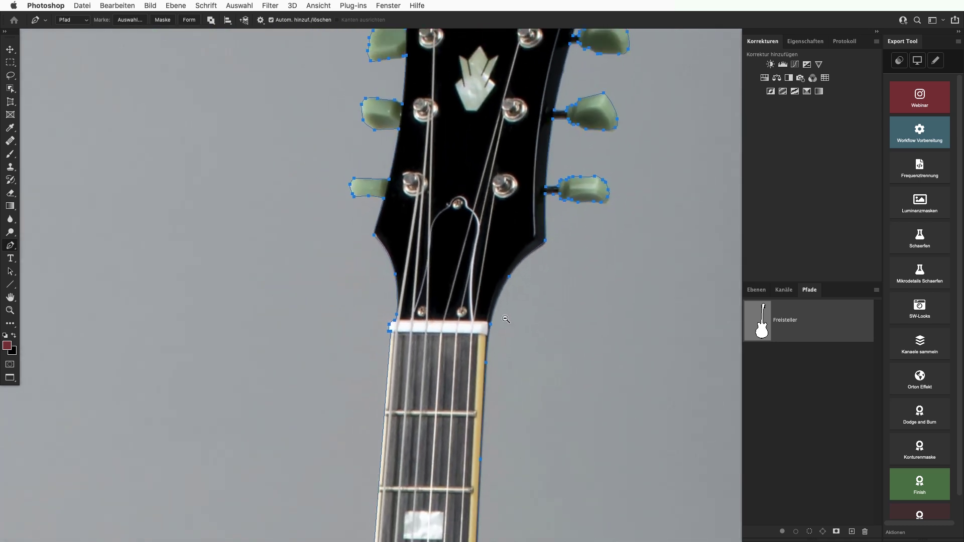
pyautogui.scroll(-2, 552, 322)
pyautogui.scroll(-1, 509, 353)
pyautogui.scroll(-3, 512, 327)
pyautogui.scroll(-2, 513, 306)
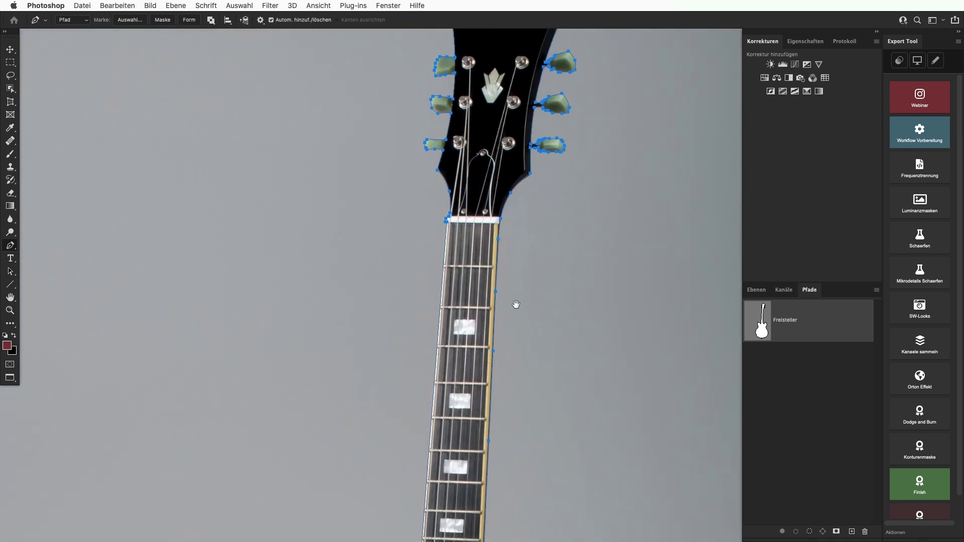
pyautogui.scroll(8, 512, 328)
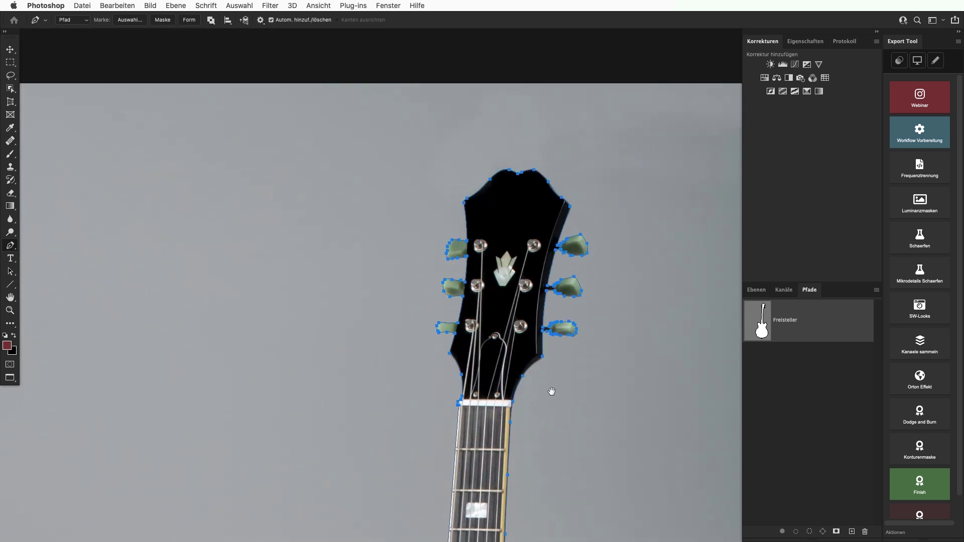
pyautogui.moveTo(556, 467); pyautogui.dragTo(531, 345)
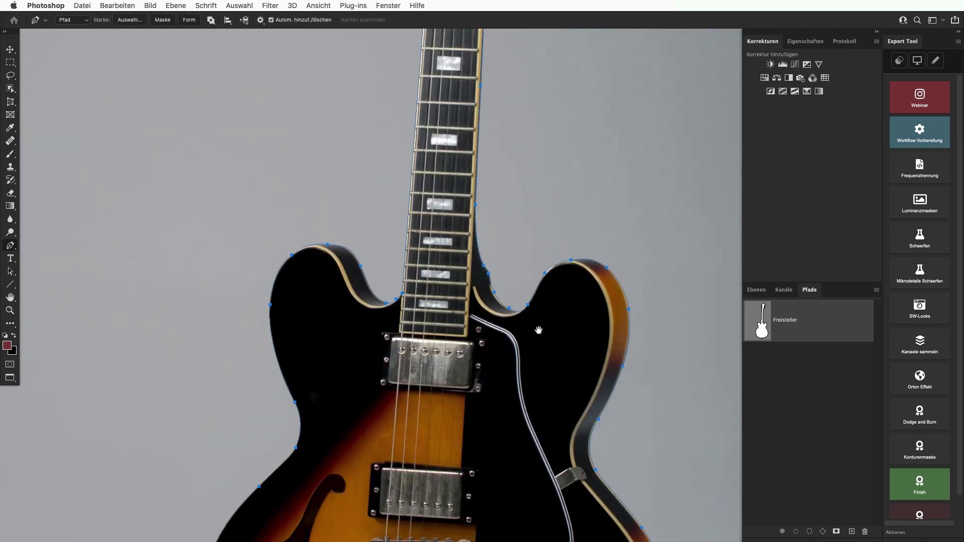
pyautogui.click(548, 220)
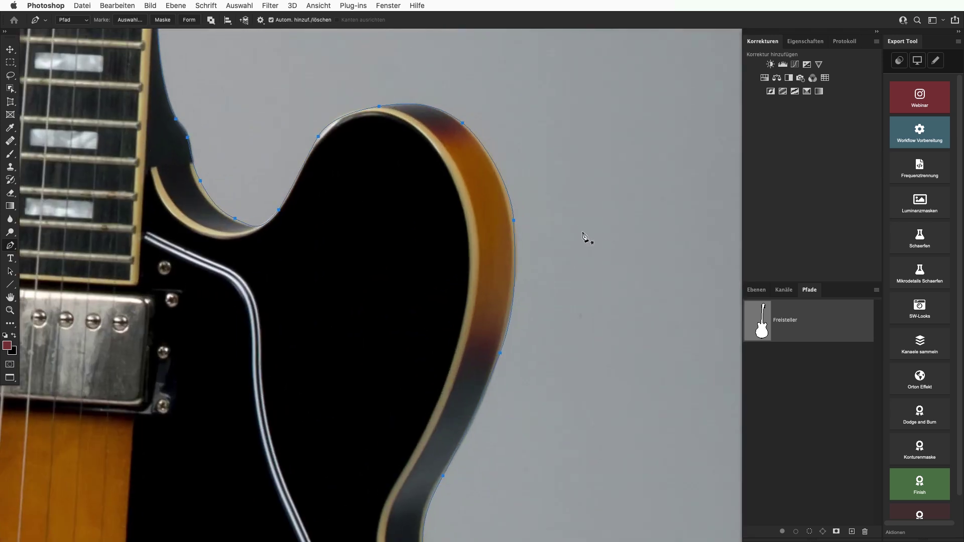
# Drag the Freisteller path's upper right anchors onto the guitar edge with Direct Selection
pyautogui.press('a')
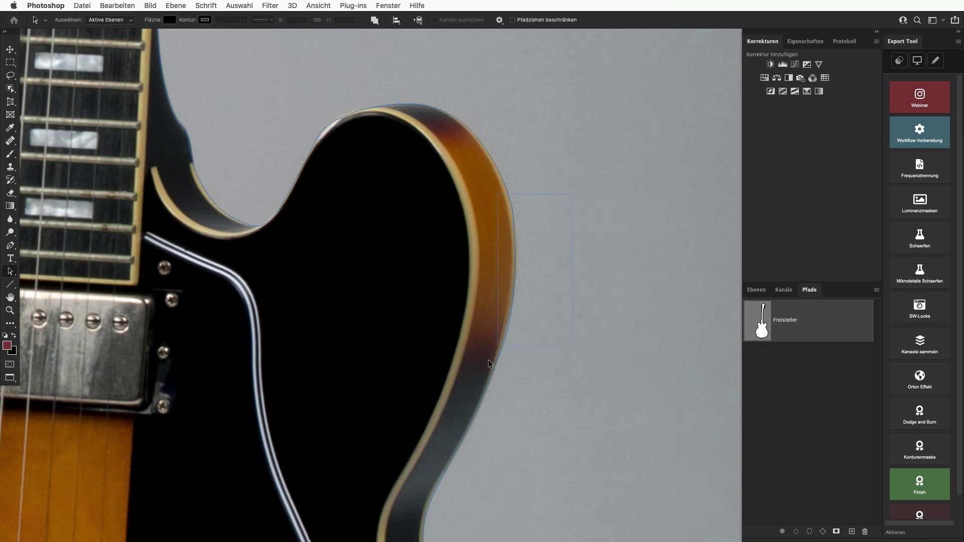
pyautogui.scroll(3, 504, 355)
pyautogui.scroll(2, 512, 169)
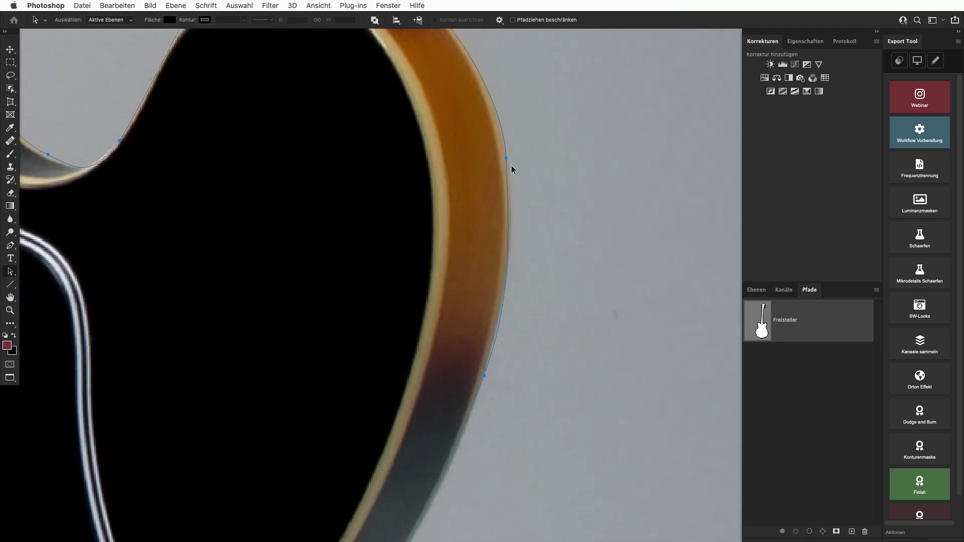
pyautogui.moveTo(510, 161); pyautogui.dragTo(517, 169)
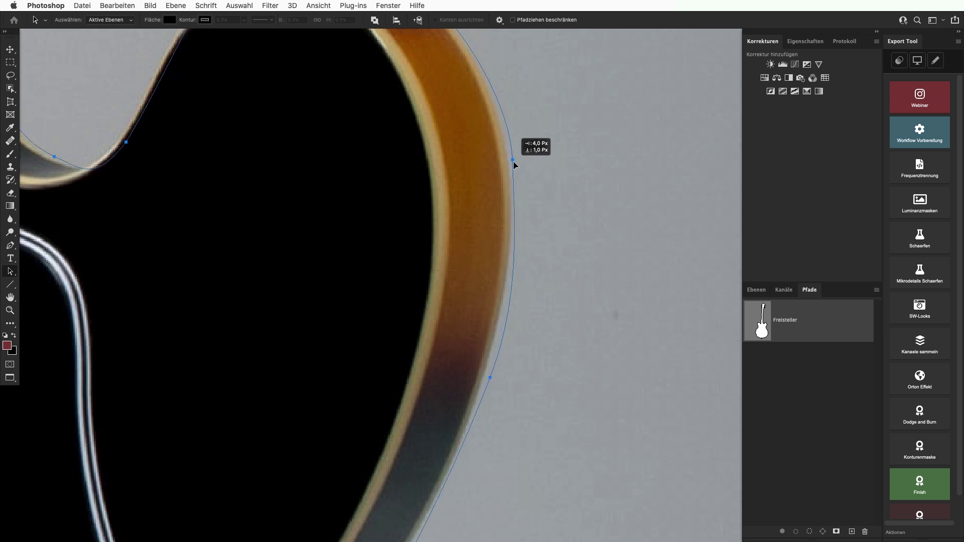
pyautogui.click(540, 197)
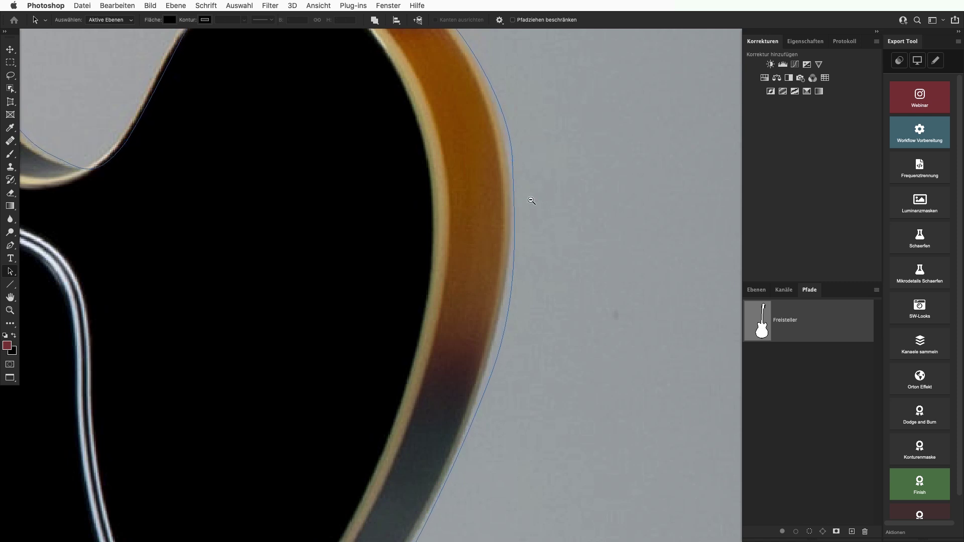
pyautogui.keyDown('alt'); pyautogui.click(492, 280); pyautogui.keyUp('alt')
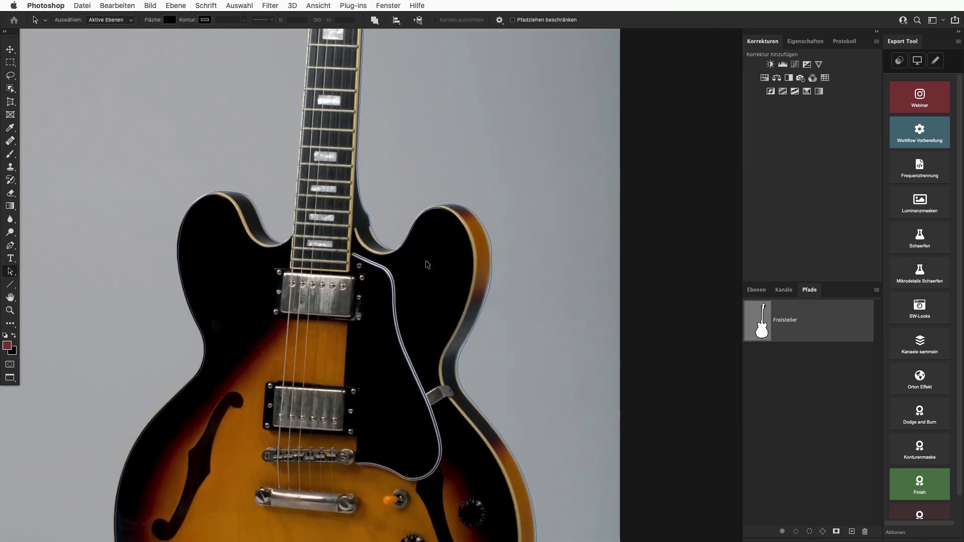
# Undo the accidental path shift and nudge the cutaway anchor left and up onto the edge
pyautogui.moveTo(383, 237)
pyautogui.mouseDown()
pyautogui.moveTo(454, 312)
pyautogui.moveTo(402, 290)
pyautogui.mouseUp()
pyautogui.hotkey('ctrl', 'z')
pyautogui.click(462, 265)
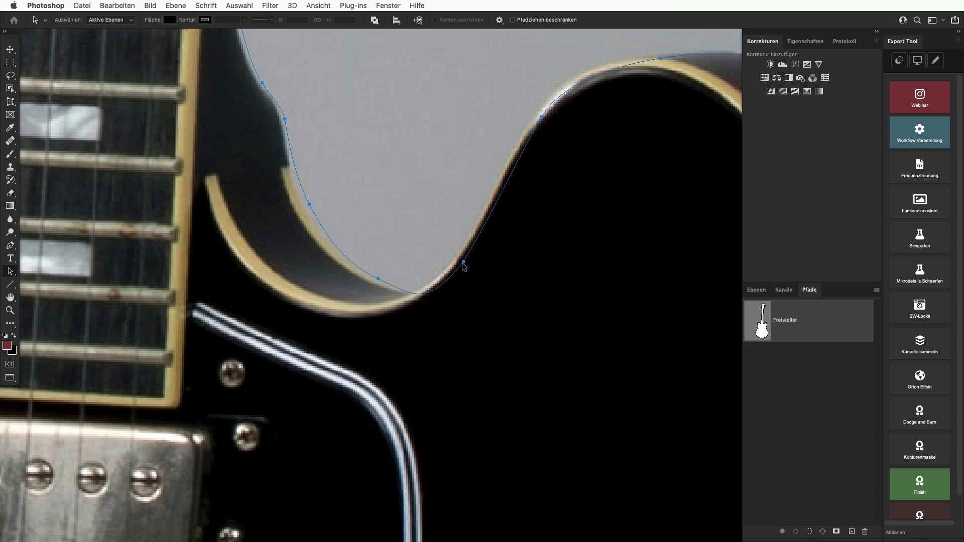
pyautogui.press('Left')
pyautogui.press('Left')
pyautogui.press('Left')
pyautogui.press('Up')
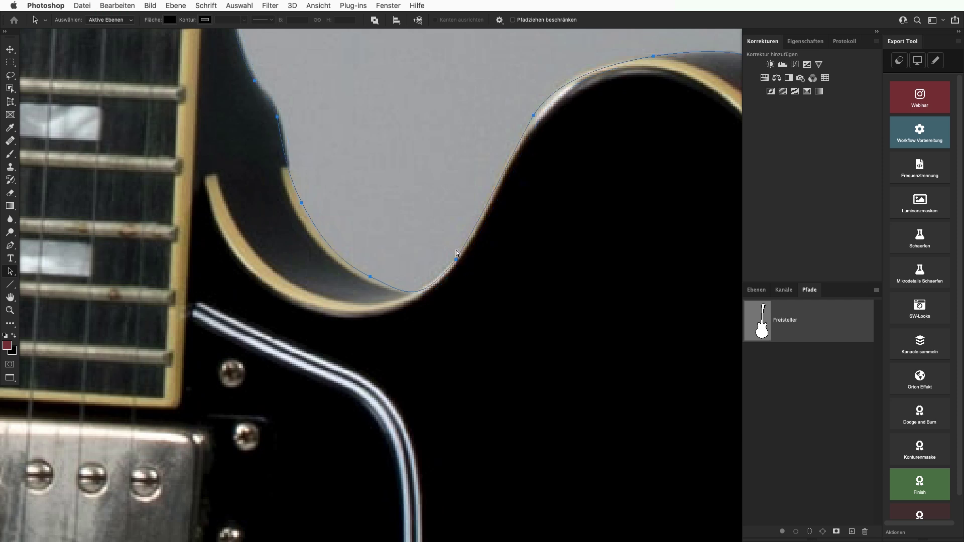
pyautogui.moveTo(521, 271); pyautogui.dragTo(244, 221)
pyautogui.scroll(-3, 614, 230)
pyautogui.scroll(3, 593, 242)
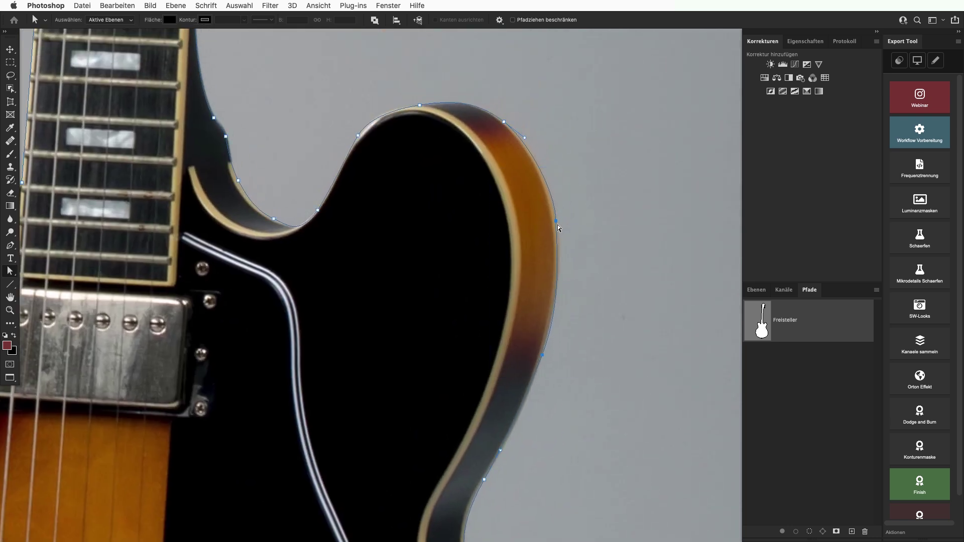
# Move the anchor onto the body's outer edge, then hide the Freisteller path
pyautogui.moveTo(558, 224); pyautogui.dragTo(561, 224)
pyautogui.click(576, 257)
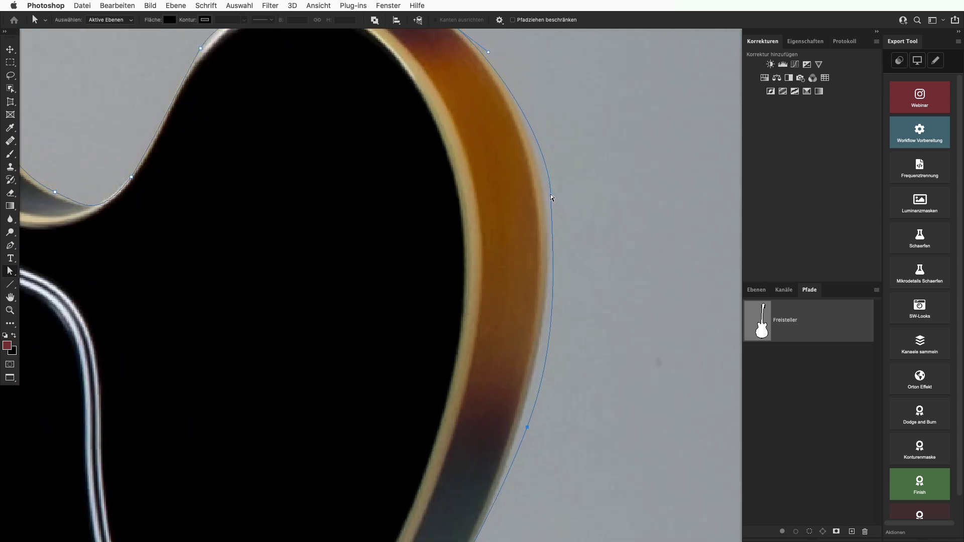
pyautogui.keyDown('alt'); pyautogui.click(578, 224); pyautogui.keyUp('alt')
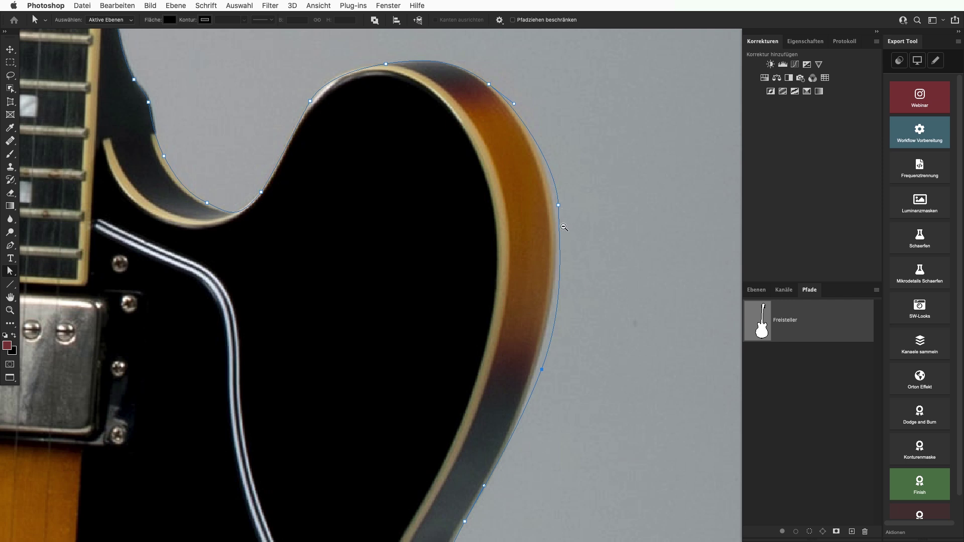
pyautogui.moveTo(564, 227); pyautogui.dragTo(521, 229)
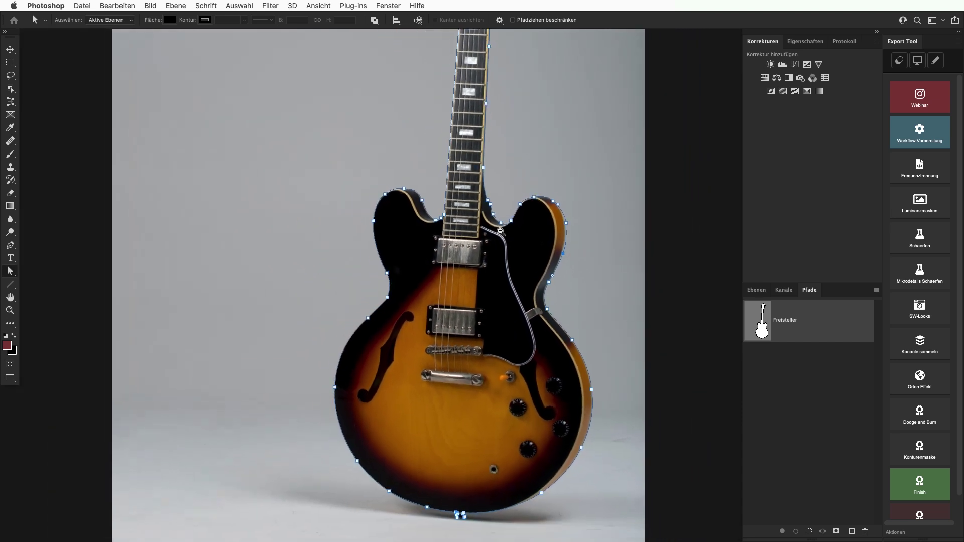
pyautogui.moveTo(521, 229); pyautogui.dragTo(495, 232)
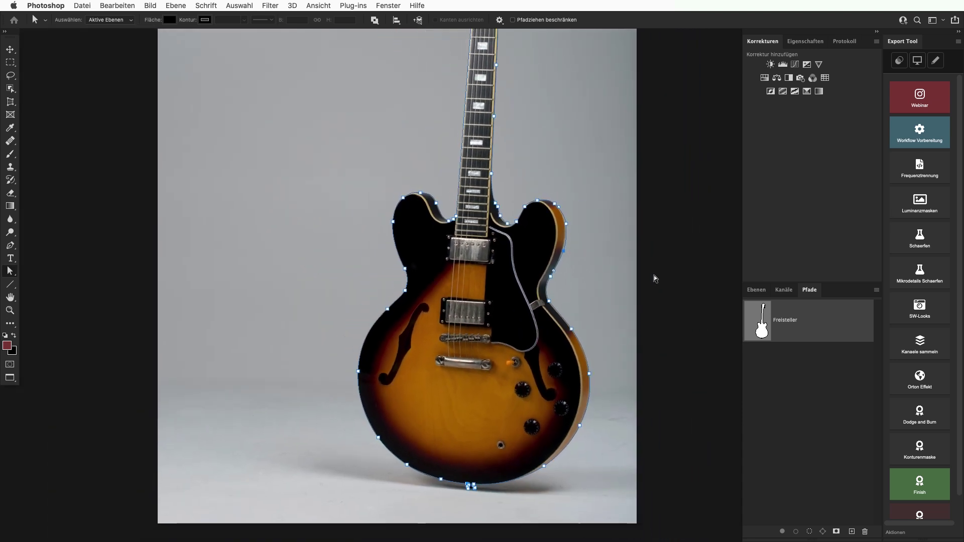
pyautogui.click(806, 390)
pyautogui.moveTo(582, 288); pyautogui.dragTo(189, 174)
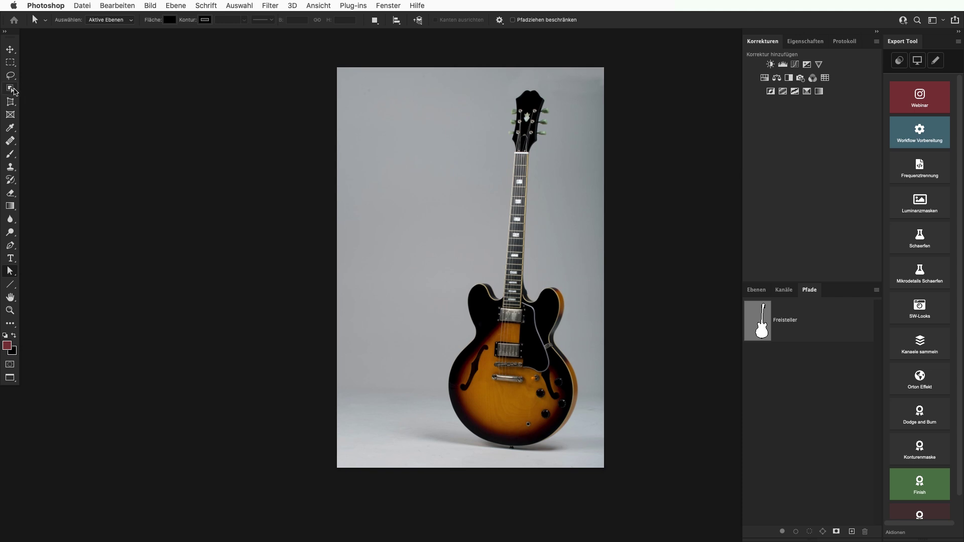
# Quick-select the grey background on both sides of the guitar, reducing the brush to 68, then 15
pyautogui.rightClick(11, 89)
pyautogui.click(41, 96)
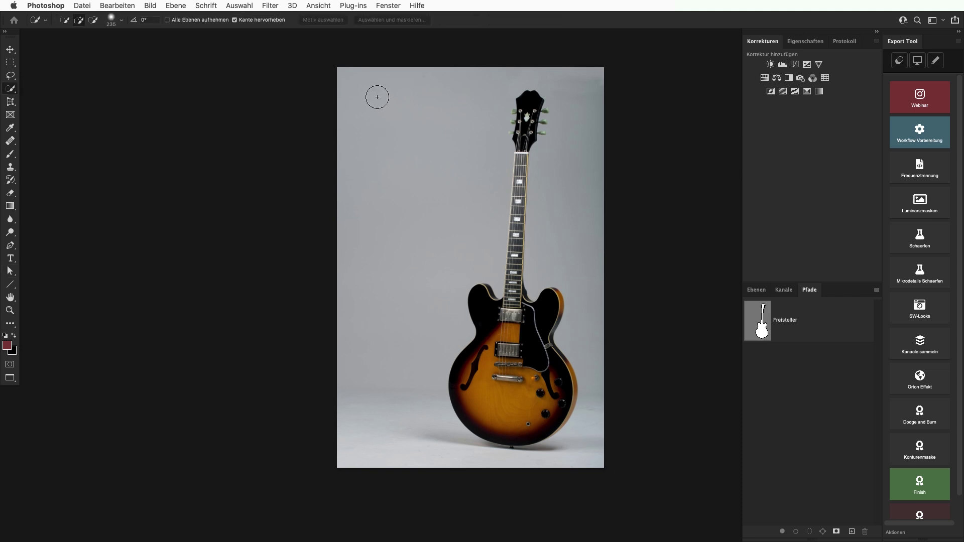
pyautogui.moveTo(390, 129); pyautogui.dragTo(424, 214)
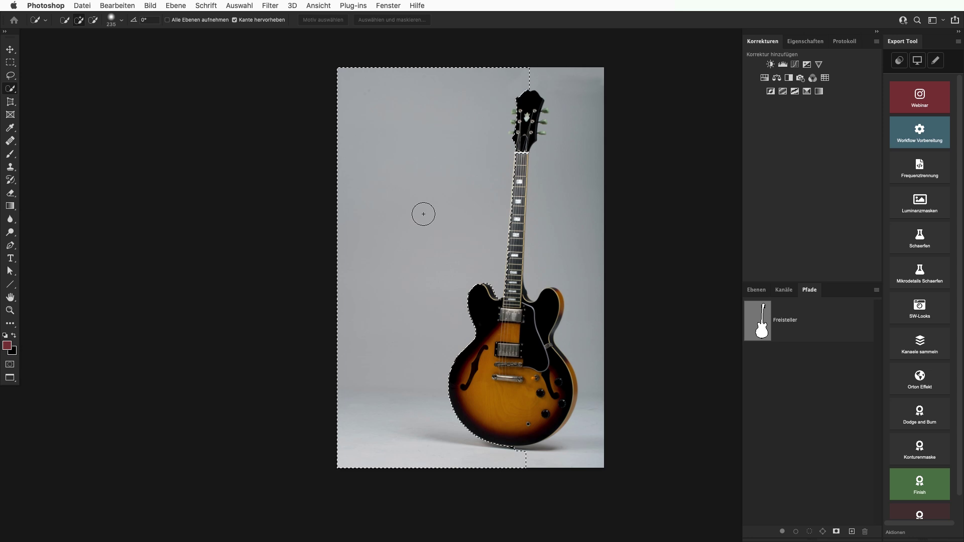
pyautogui.moveTo(577, 75)
pyautogui.mouseDown()
pyautogui.moveTo(559, 80)
pyautogui.moveTo(581, 112)
pyautogui.moveTo(584, 179)
pyautogui.mouseUp()
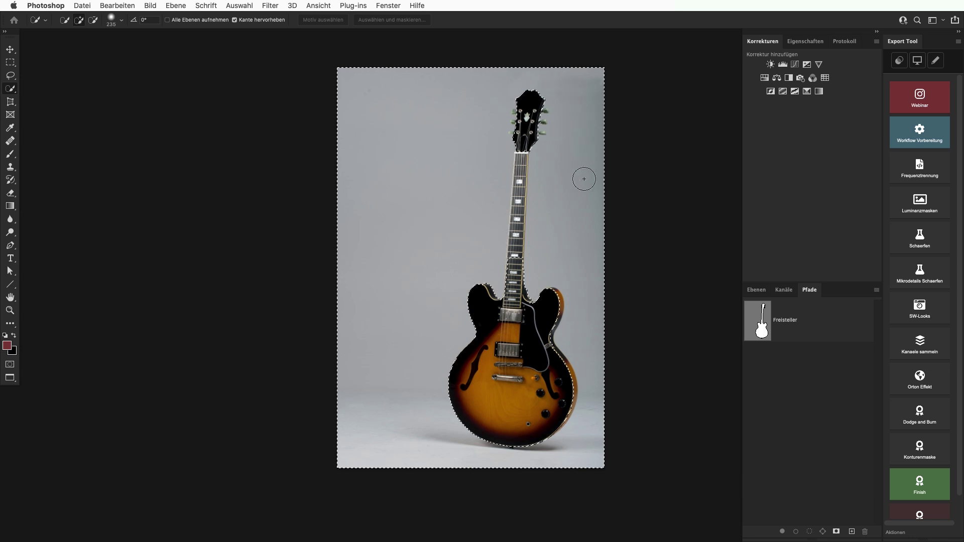
pyautogui.press('alt')
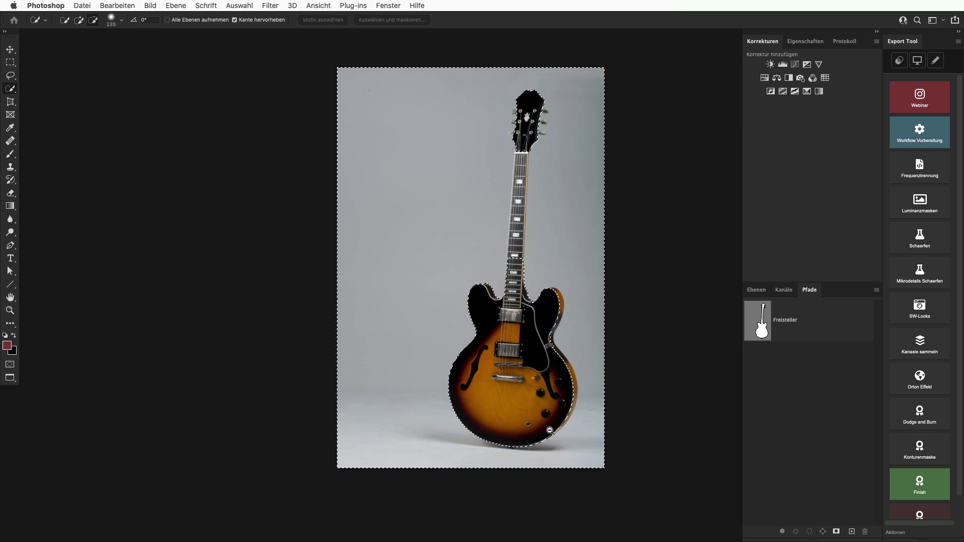
pyautogui.click(79, 19)
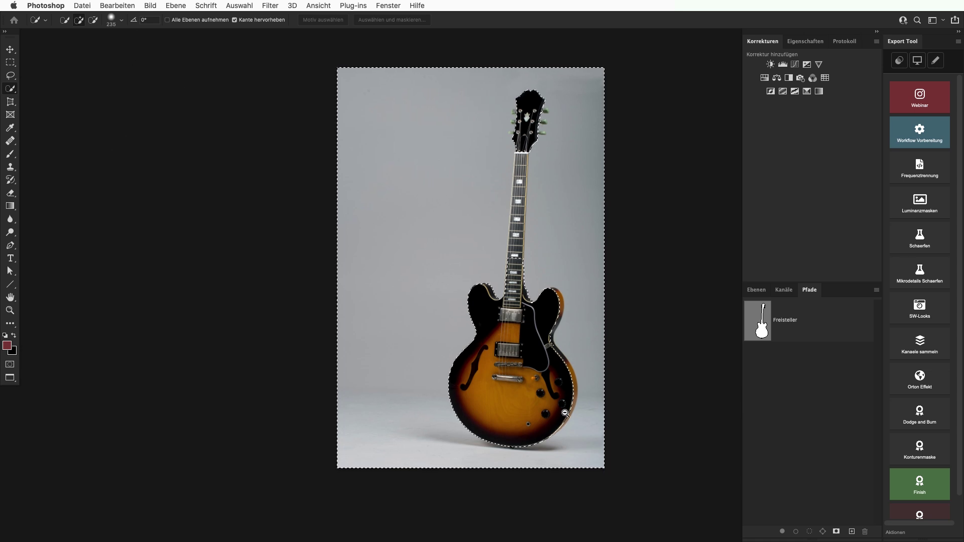
pyautogui.scroll(5, 565, 413)
pyautogui.moveTo(570, 409); pyautogui.dragTo(478, 447)
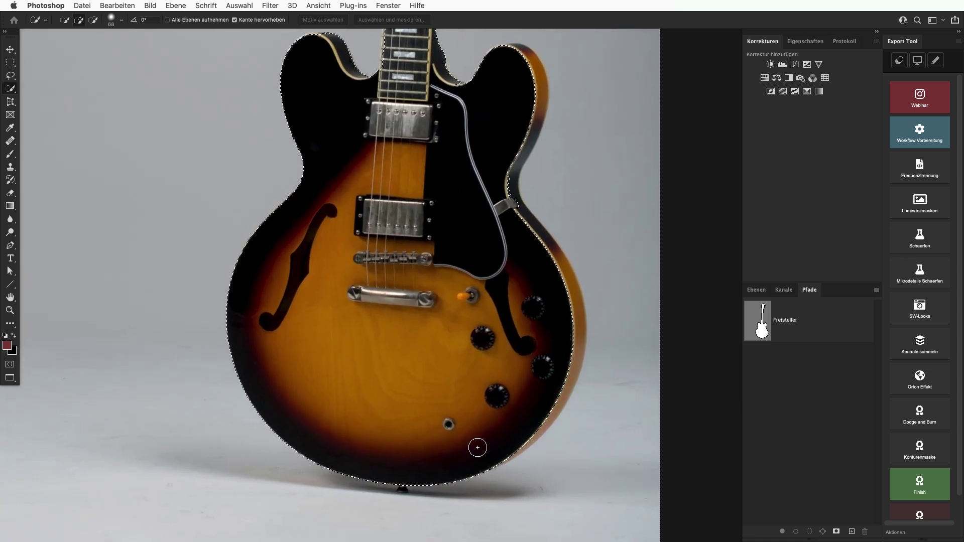
pyautogui.scroll(3, 432, 488)
pyautogui.moveTo(417, 488); pyautogui.dragTo(399, 488)
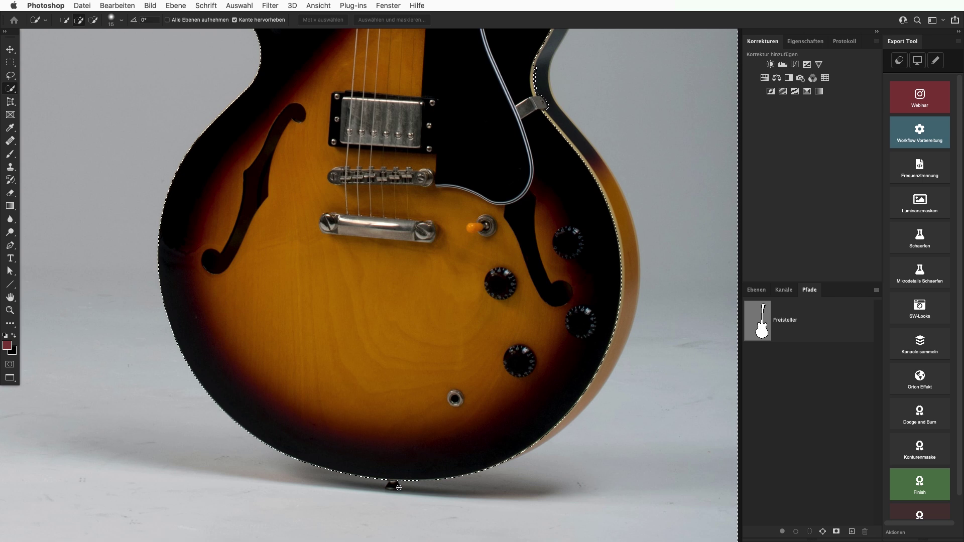
# Inspect the selection edges along the neck, headstock and body, then deselect
pyautogui.moveTo(515, 442); pyautogui.dragTo(434, 497)
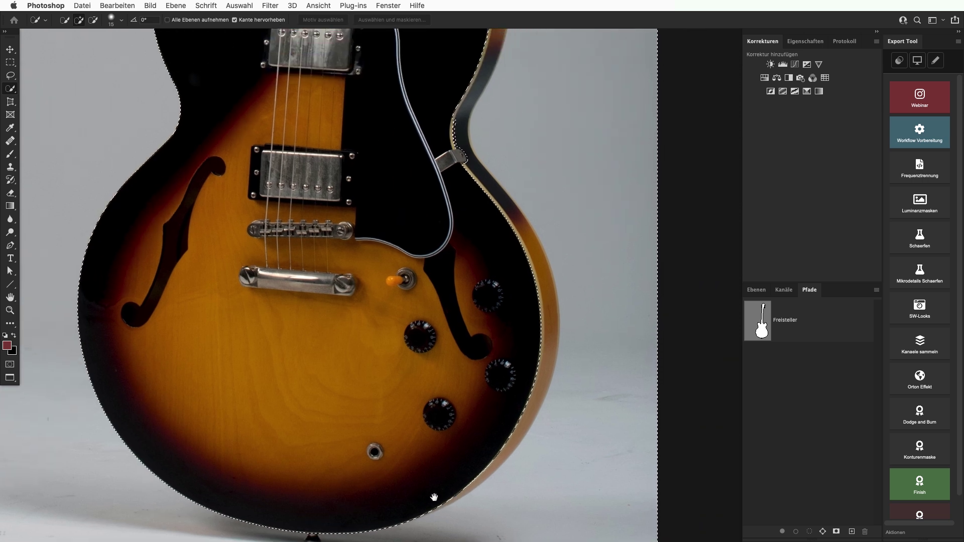
pyautogui.scroll(10, 472, 467)
pyautogui.scroll(5, 507, 444)
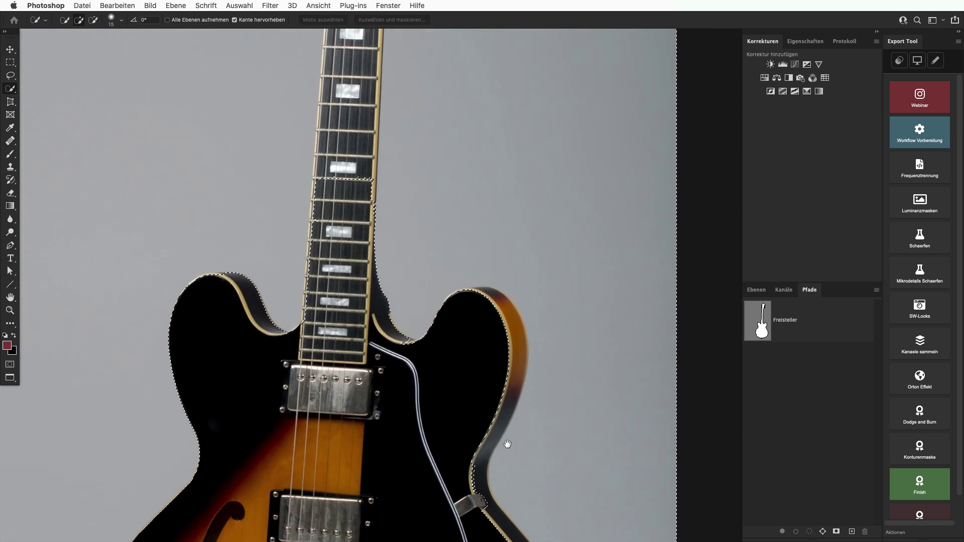
pyautogui.scroll(5, 330, 327)
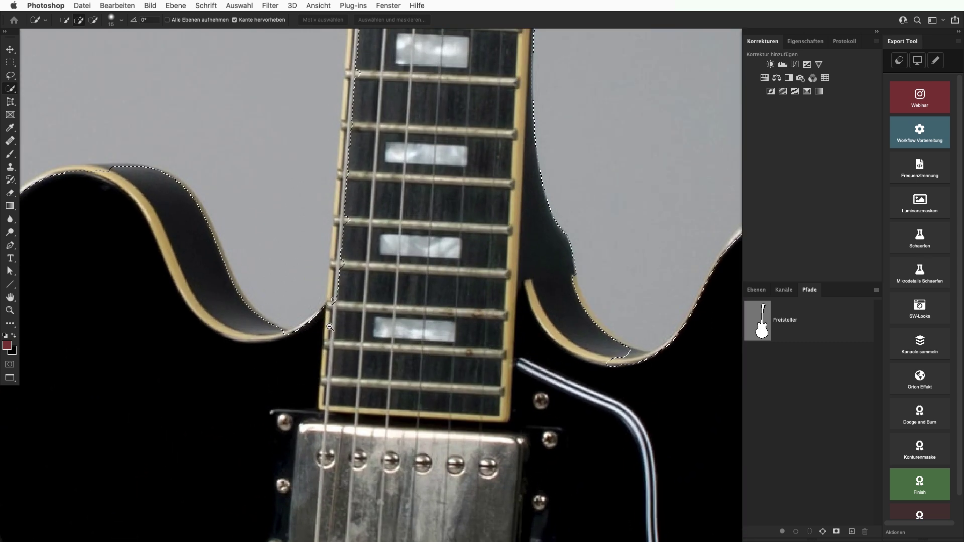
pyautogui.scroll(2, 346, 311)
pyautogui.scroll(4, 356, 298)
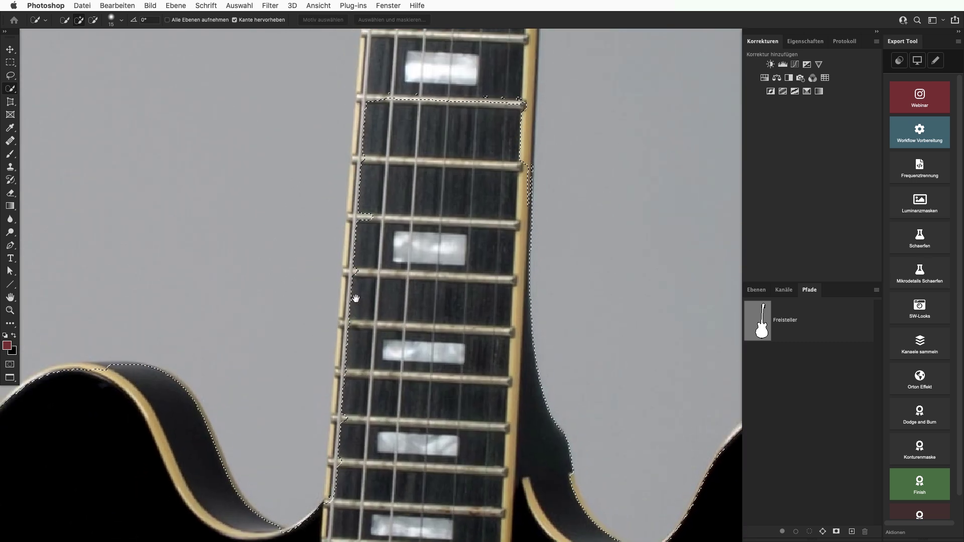
pyautogui.scroll(3, 416, 164)
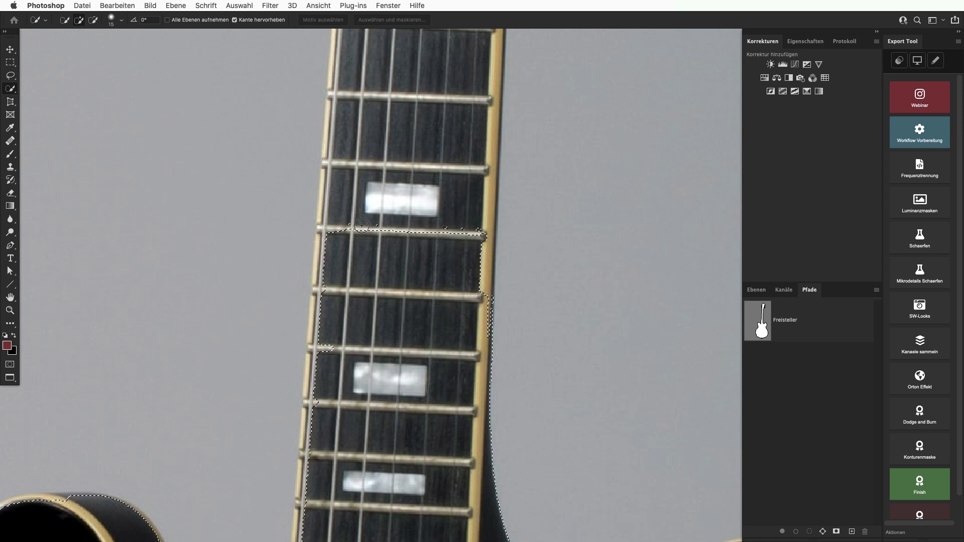
pyautogui.scroll(-3, 390, 215)
pyautogui.scroll(-3, 409, 297)
pyautogui.scroll(3, 414, 279)
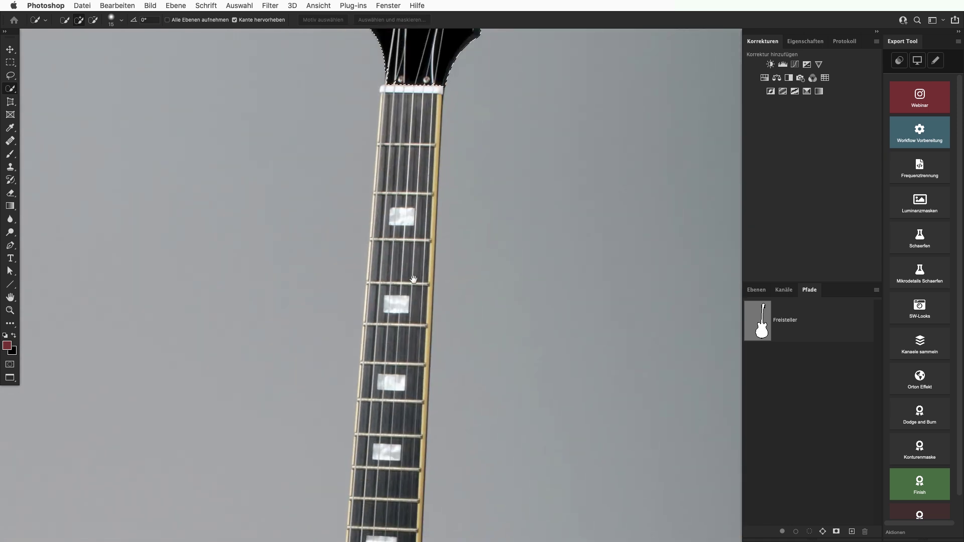
pyautogui.scroll(3, 414, 279)
pyautogui.scroll(3, 514, 185)
pyautogui.scroll(2, 501, 186)
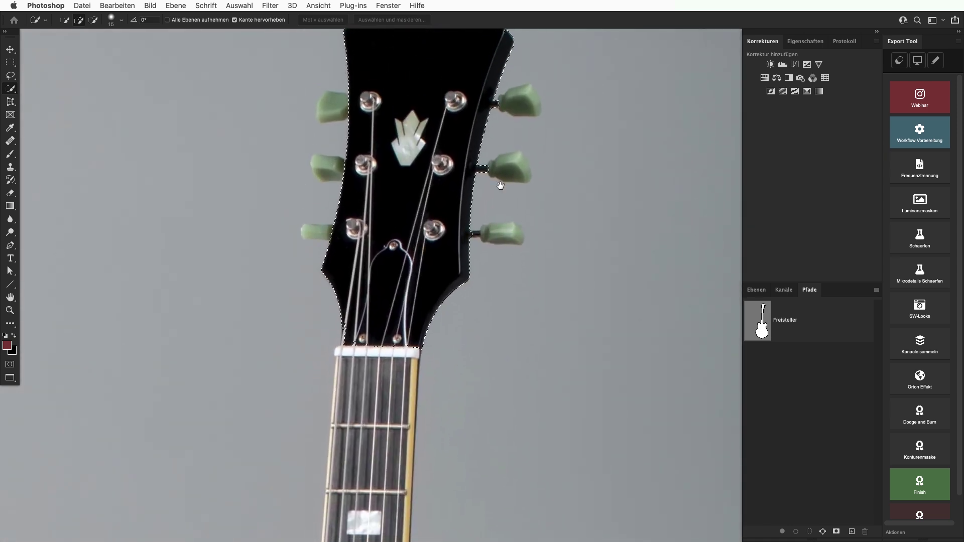
pyautogui.scroll(3, 501, 186)
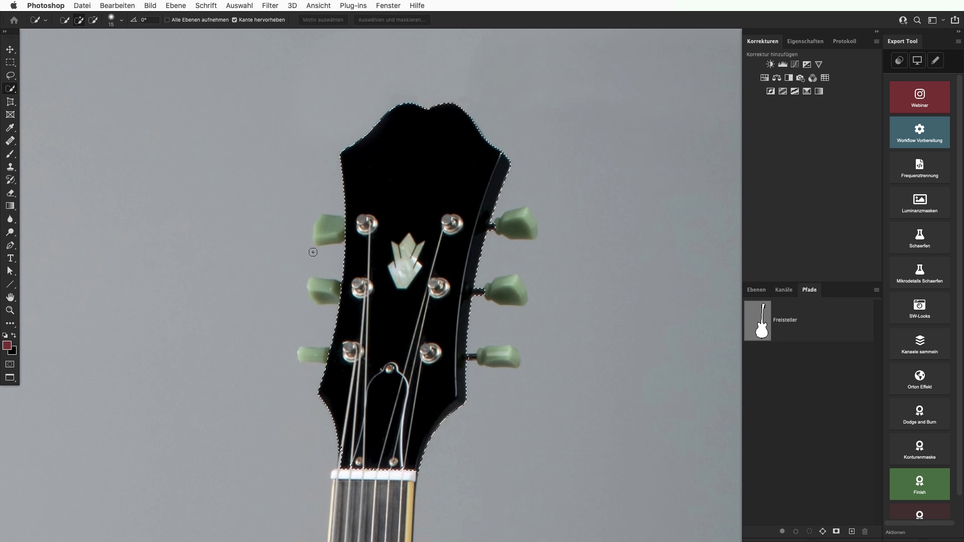
pyautogui.scroll(-5, 313, 253)
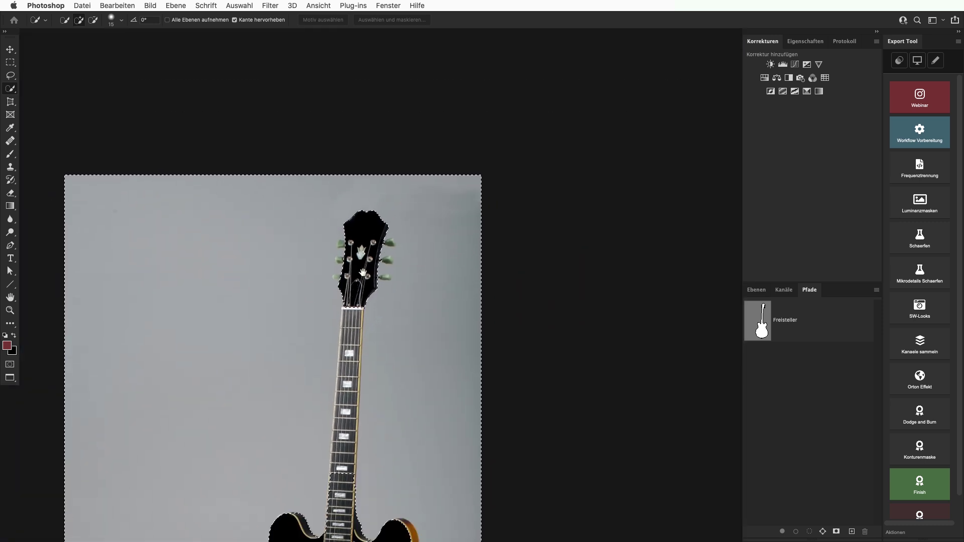
pyautogui.scroll(-5, 363, 272)
pyautogui.scroll(-3, 363, 273)
pyautogui.scroll(-4, 362, 273)
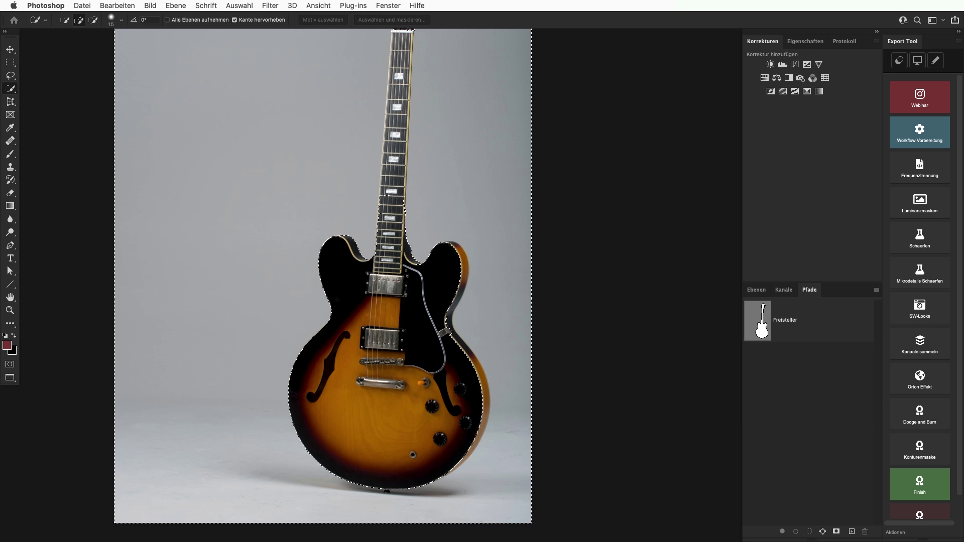
pyautogui.scroll(3, 458, 234)
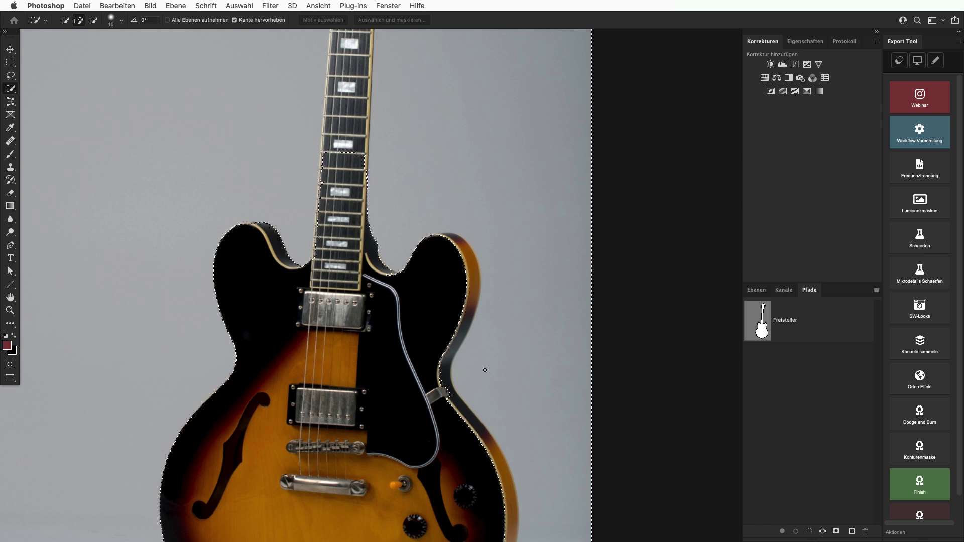
pyautogui.scroll(-5, 485, 371)
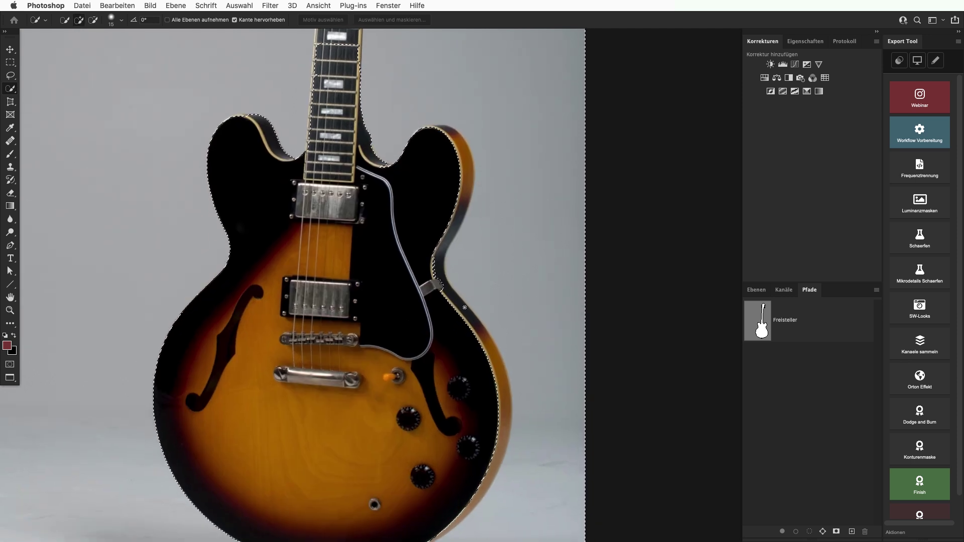
pyautogui.scroll(-1, 427, 251)
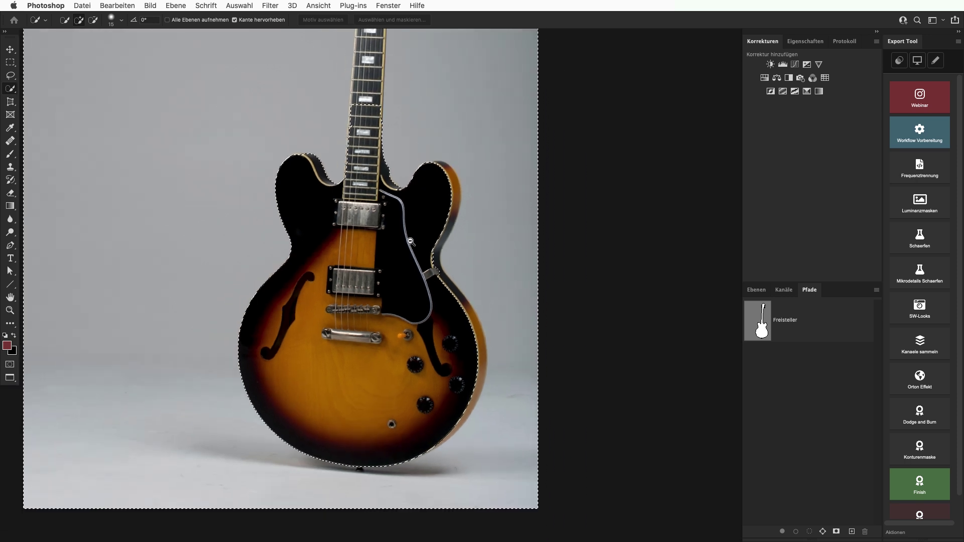
pyautogui.scroll(-1, 410, 241)
pyautogui.scroll(-1, 414, 252)
pyautogui.scroll(-1, 419, 264)
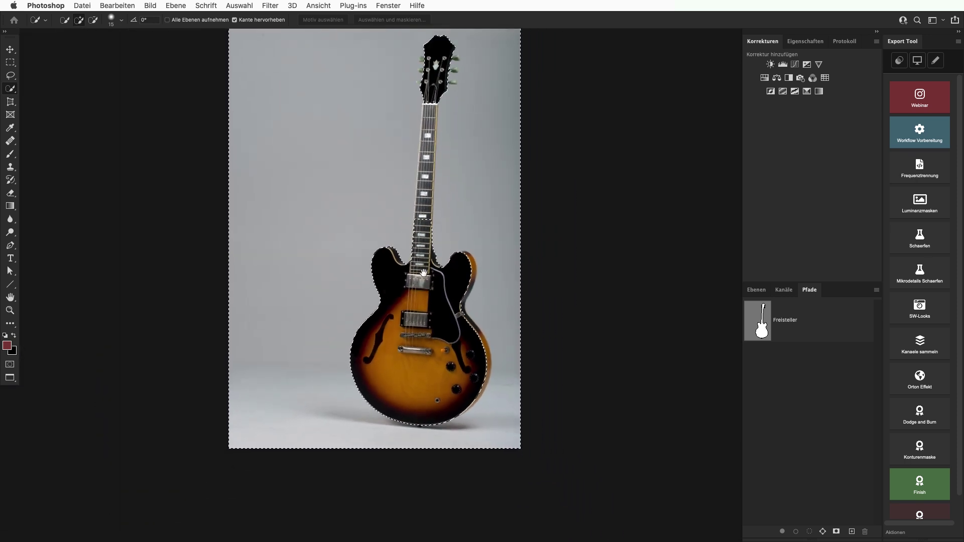
pyautogui.moveTo(423, 272); pyautogui.dragTo(441, 302)
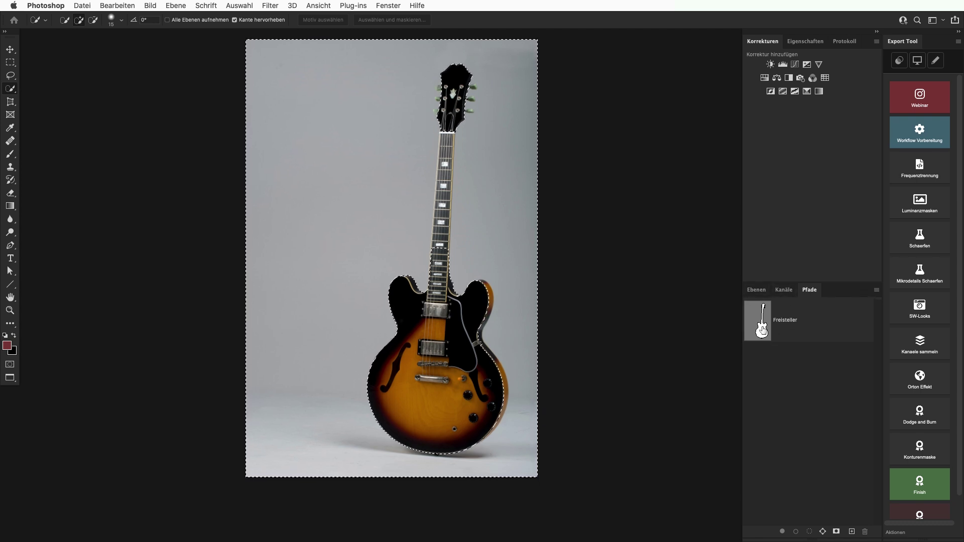
pyautogui.hotkey('ctrl', 'd')
# Make a selection from the Freisteller path via Auswahl erstellen with 0 feather radius
pyautogui.click(764, 324)
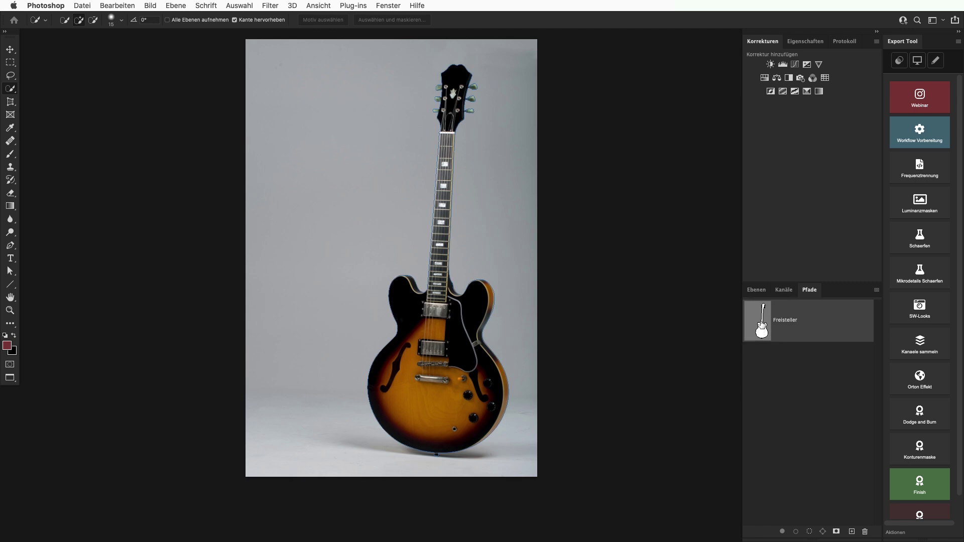
pyautogui.rightClick(819, 322)
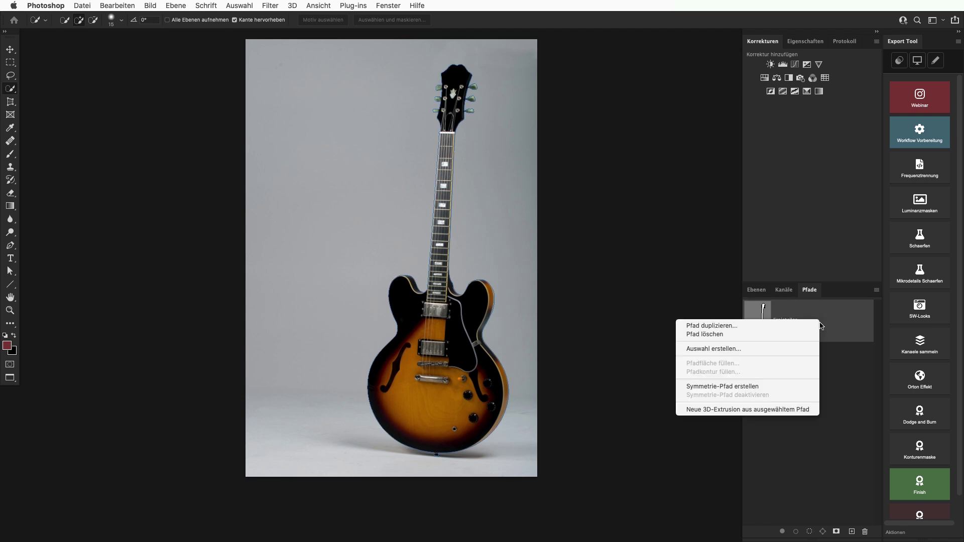
pyautogui.click(718, 349)
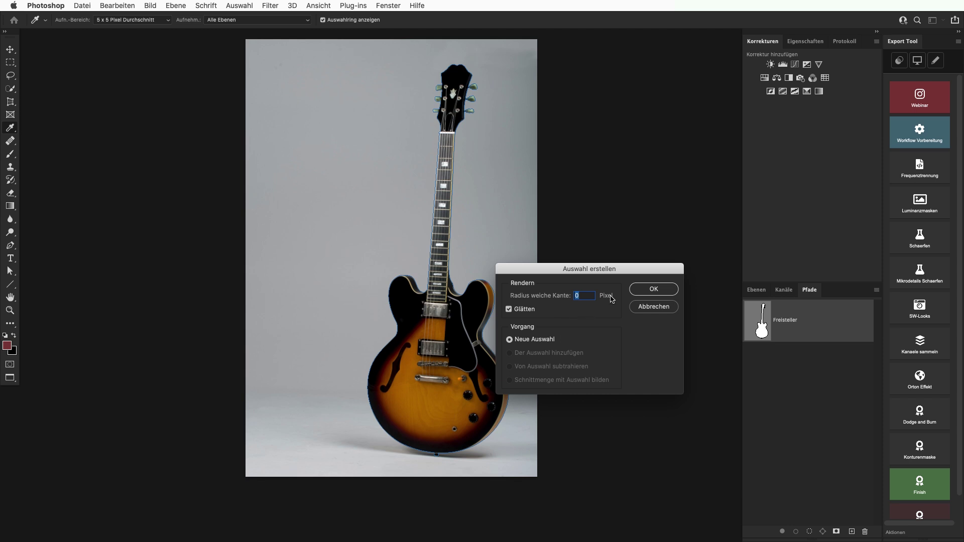
pyautogui.click(654, 290)
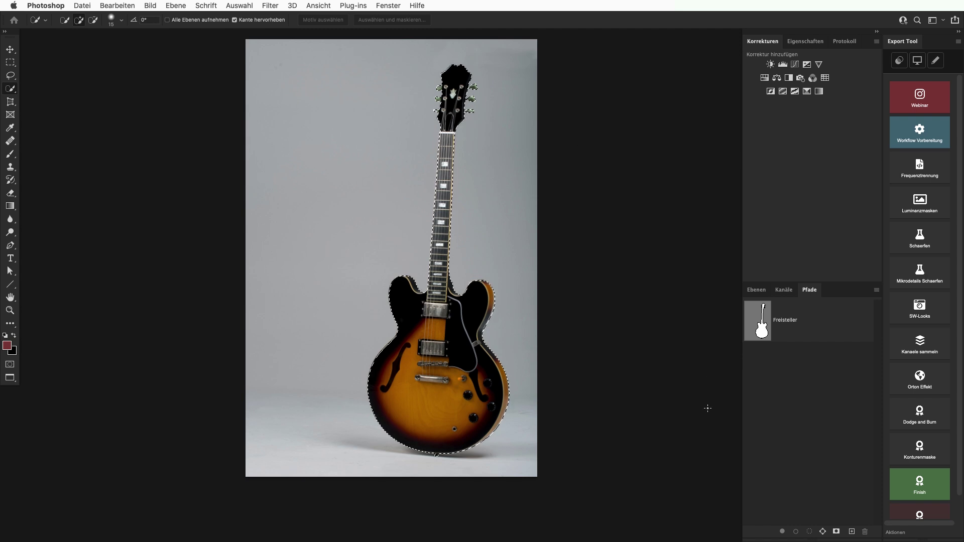
# Create the group Gruppe 1 with a layer mask from the guitar selection
pyautogui.click(757, 291)
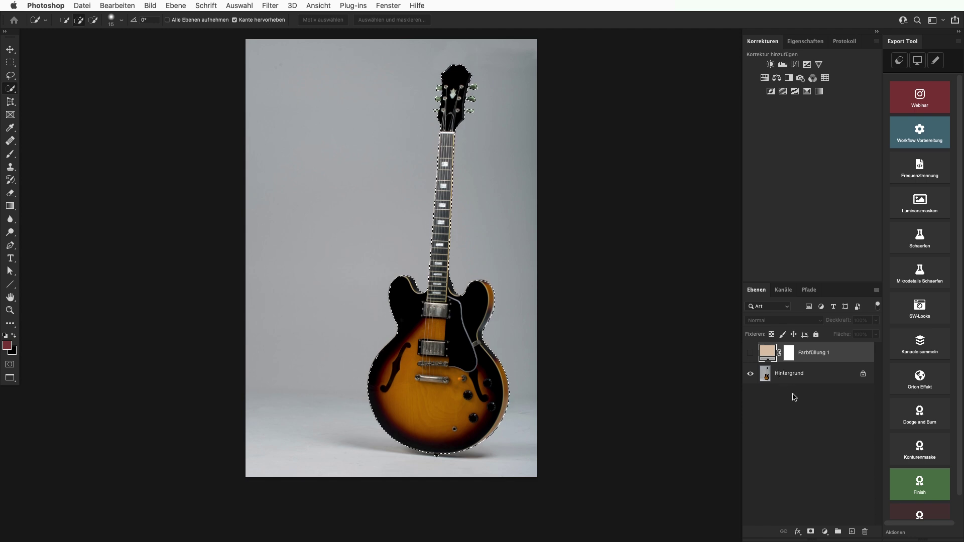
pyautogui.click(838, 532)
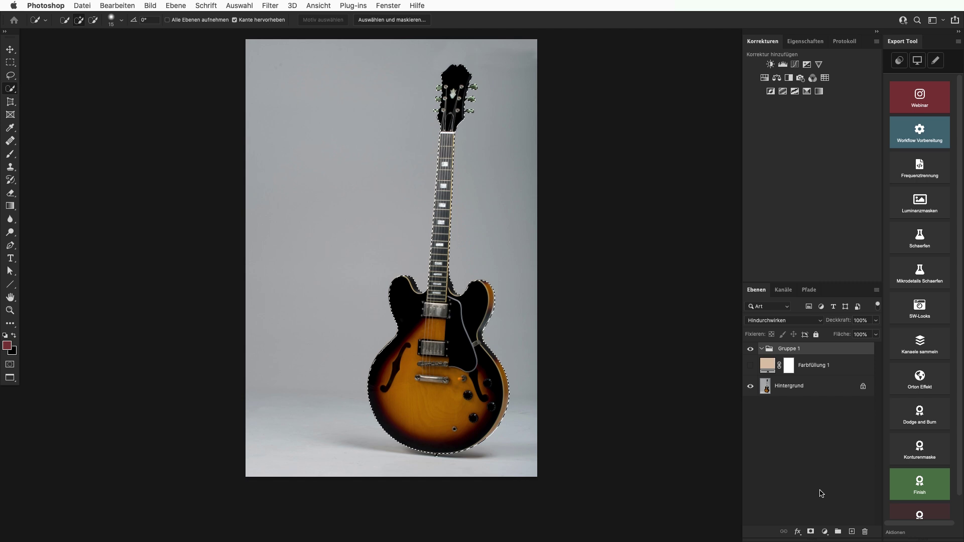
pyautogui.click(810, 532)
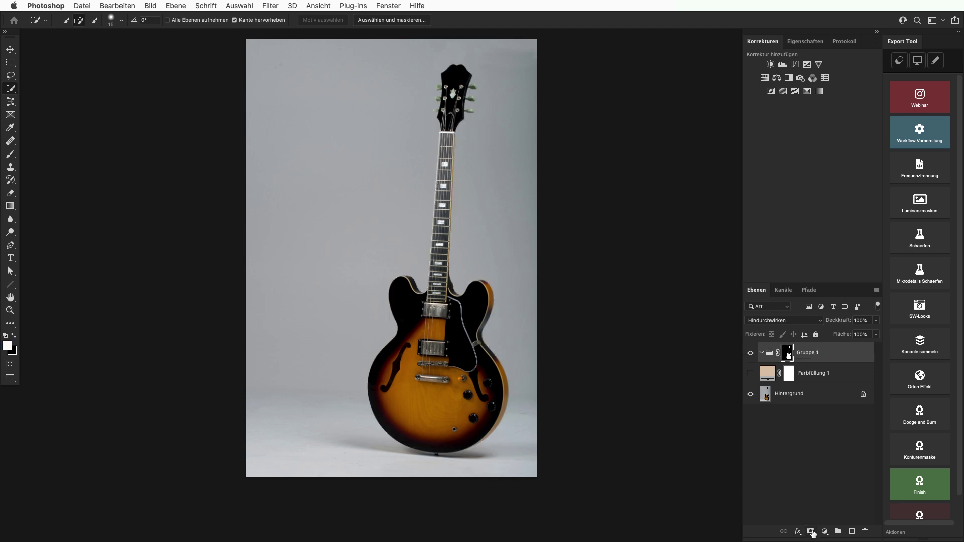
# Move the Farbfüllung 1 colour fill layer inside Gruppe 1
pyautogui.click(769, 358)
pyautogui.click(775, 380)
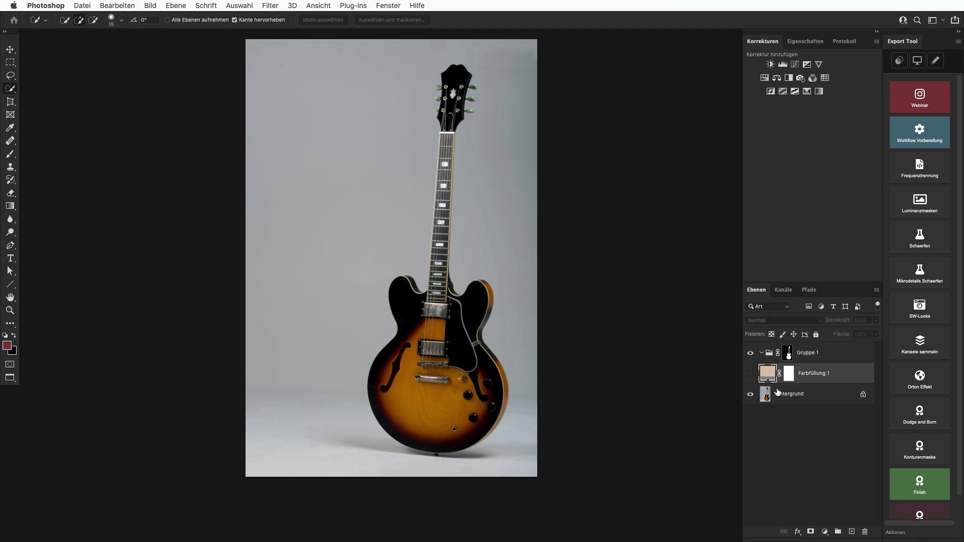
pyautogui.moveTo(767, 376); pyautogui.dragTo(771, 356)
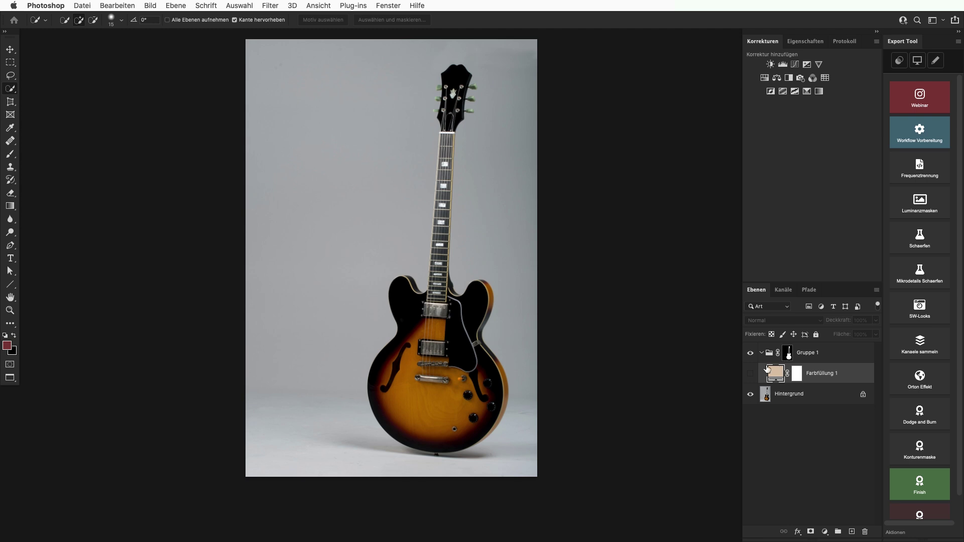
# Set the largest layer thumbnail size in the Layers panel's Bedienfeldoptionen
pyautogui.click(788, 354)
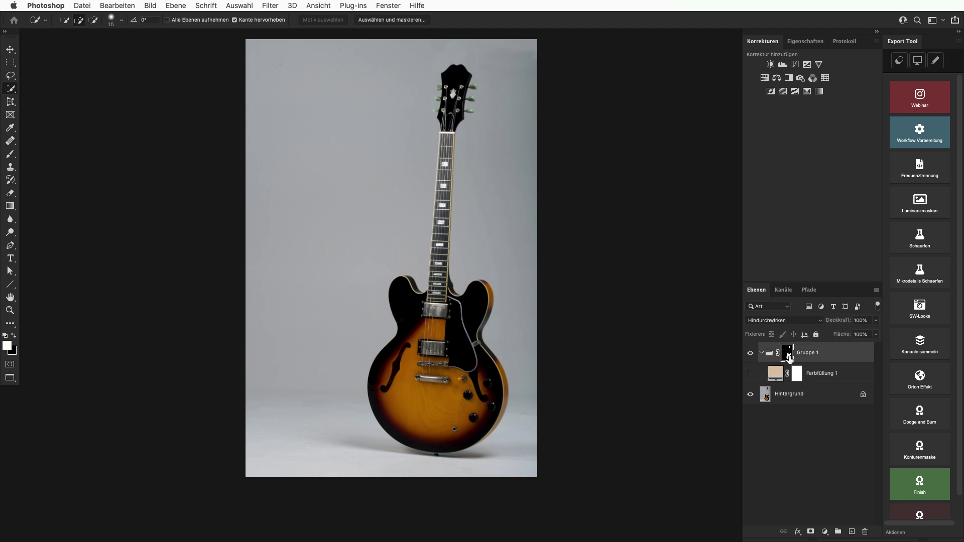
pyautogui.click(877, 290)
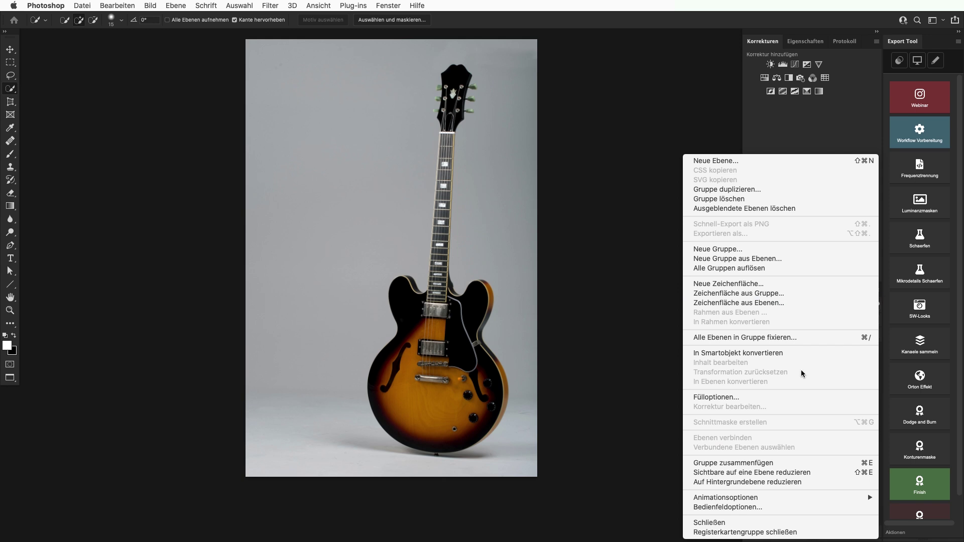
pyautogui.click(736, 507)
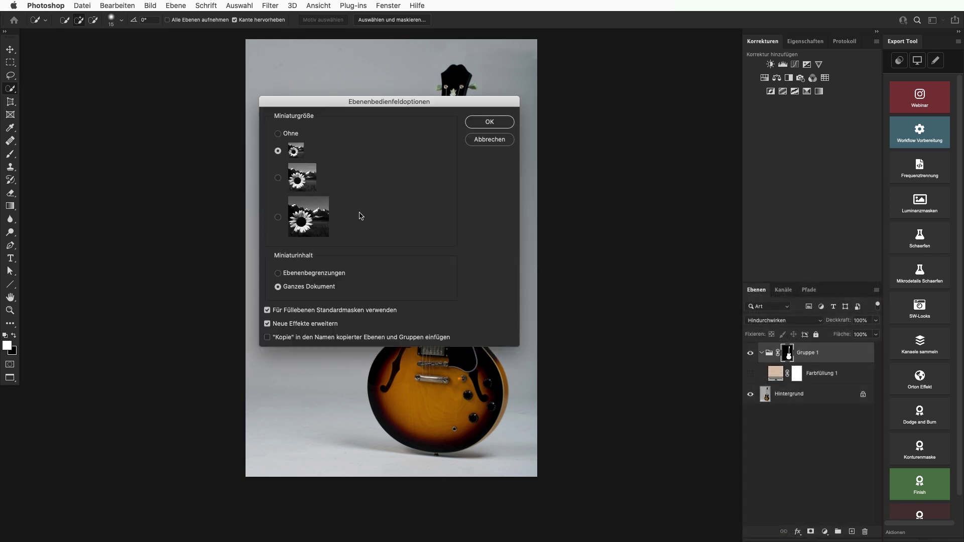
pyautogui.click(278, 217)
pyautogui.click(483, 121)
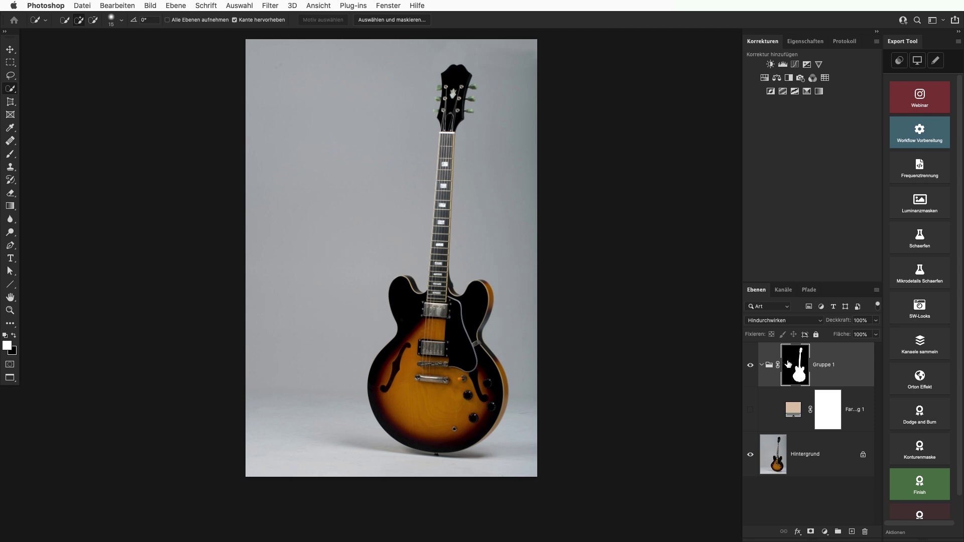
pyautogui.click(791, 416)
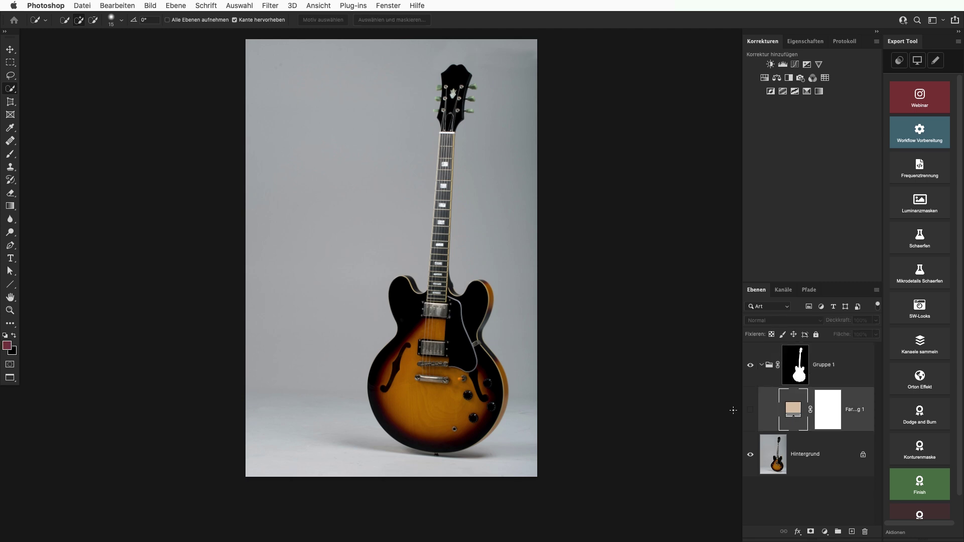
pyautogui.click(750, 415)
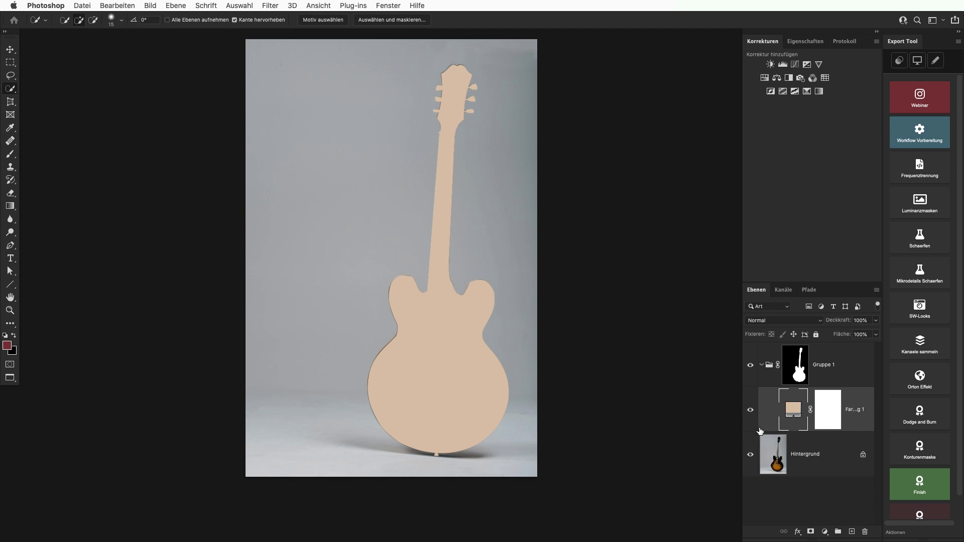
pyautogui.click(791, 382)
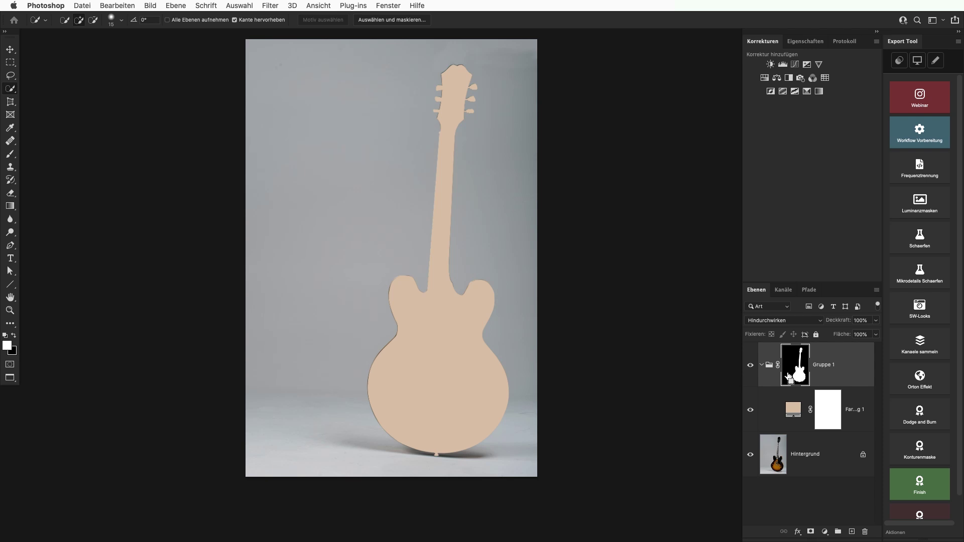
pyautogui.hotkey('ctrl', 'i')
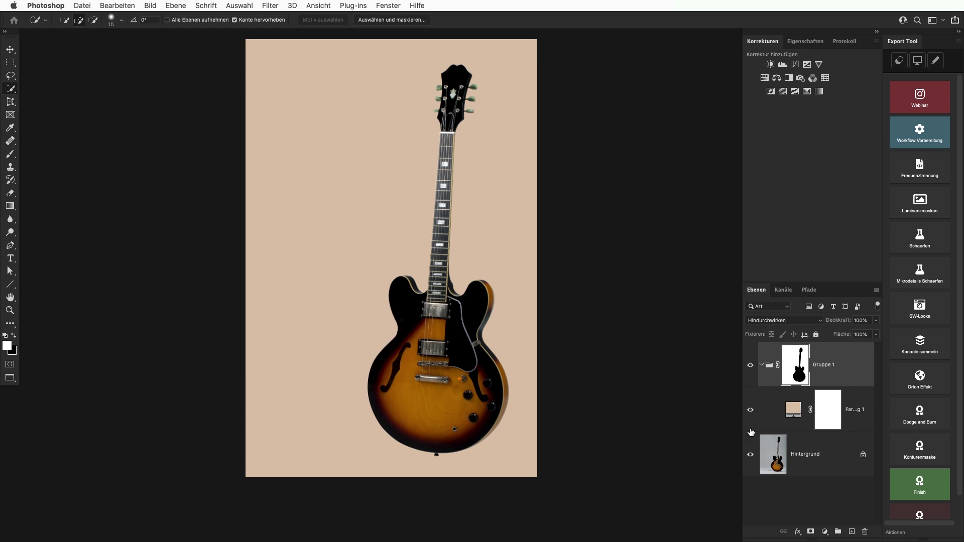
pyautogui.click(751, 410)
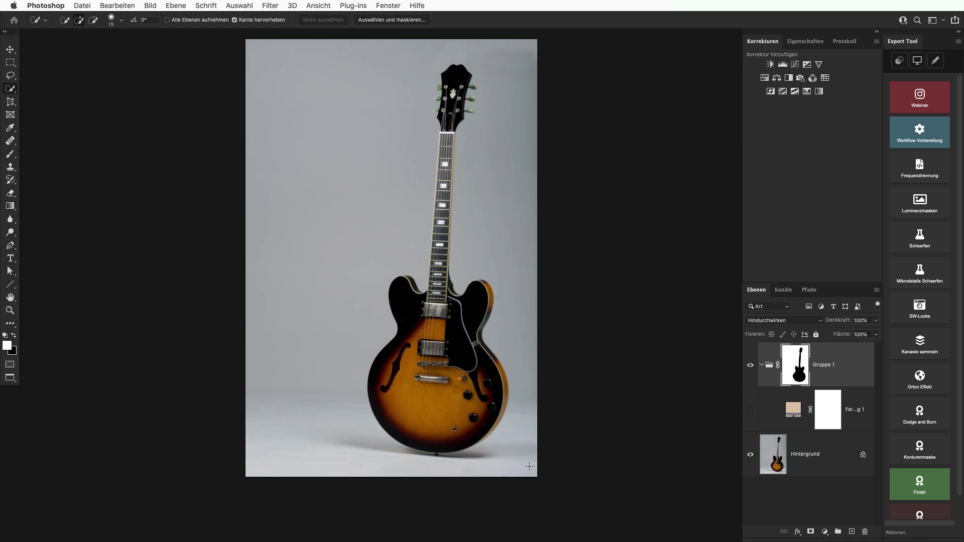
pyautogui.click(750, 412)
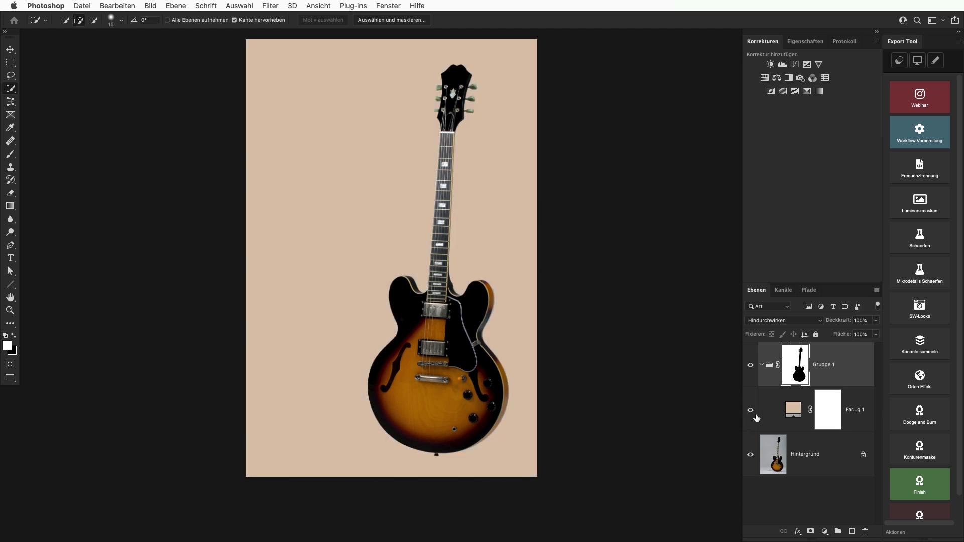
pyautogui.click(787, 413)
# Recolour the beige fill layer to a lighter, warmer peach in the Color Picker
pyautogui.doubleClick(789, 411)
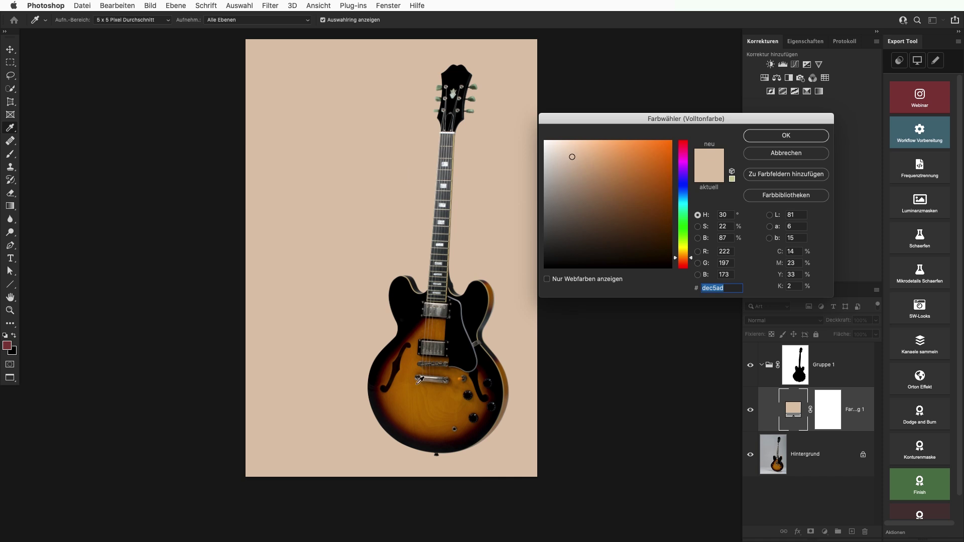
pyautogui.moveTo(591, 165); pyautogui.dragTo(585, 147)
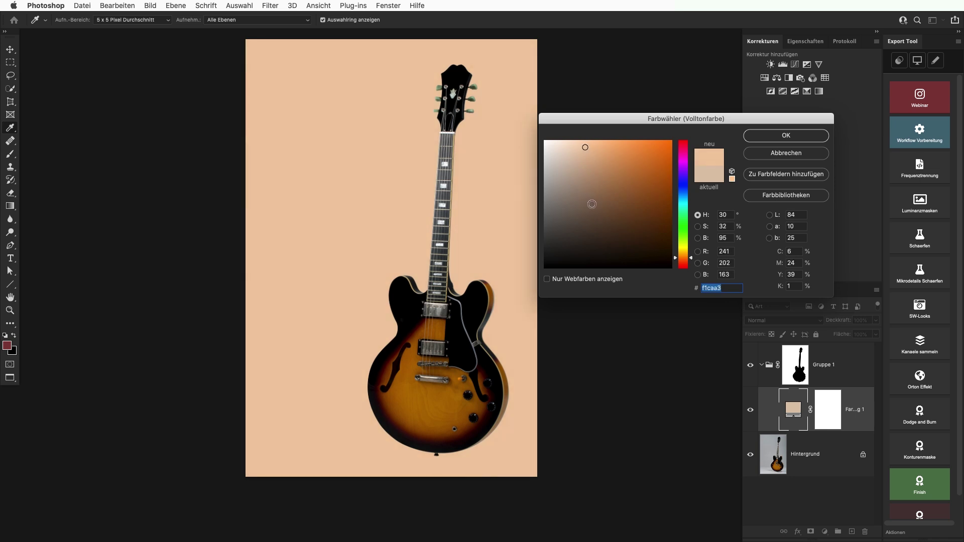
pyautogui.click(793, 136)
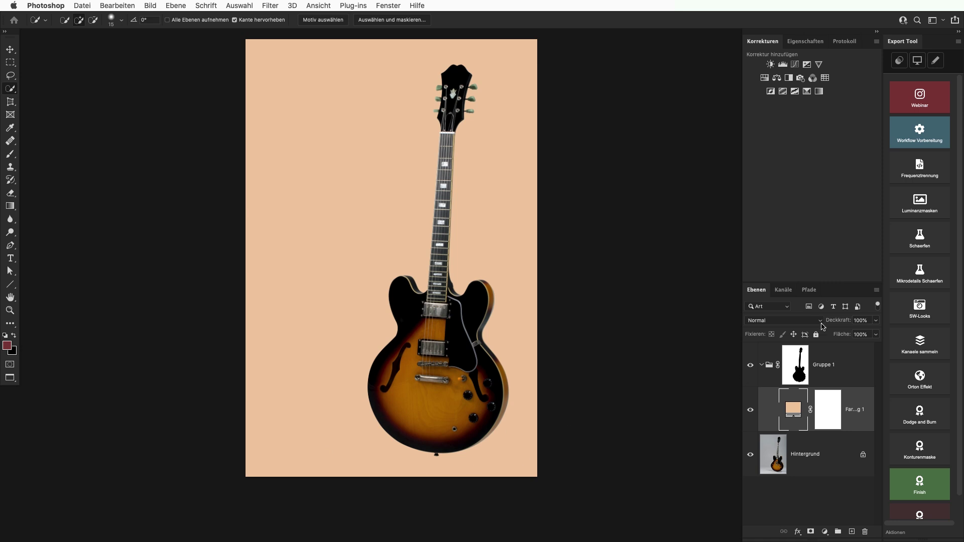
pyautogui.click(797, 322)
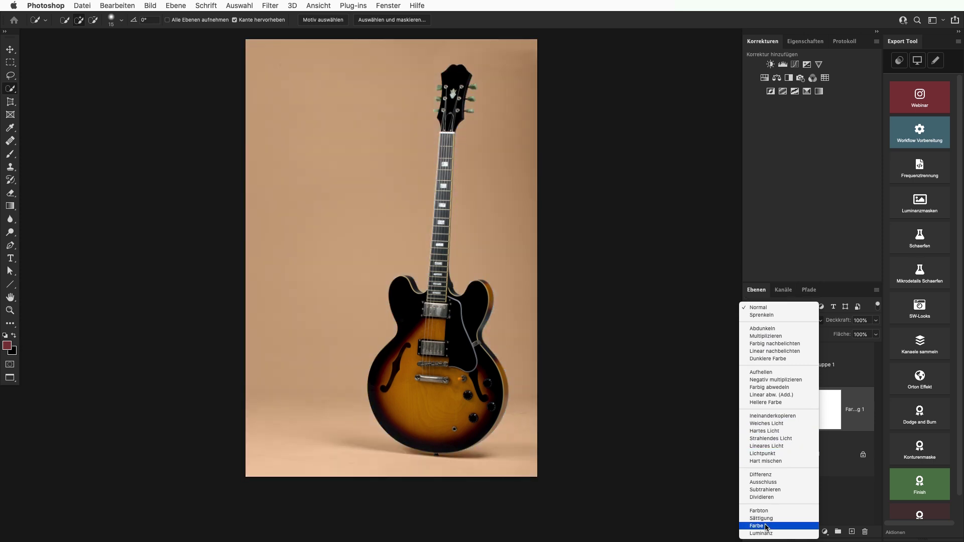
# Choose Farbe (Color) as the peach fill layer's blend mode
pyautogui.click(770, 526)
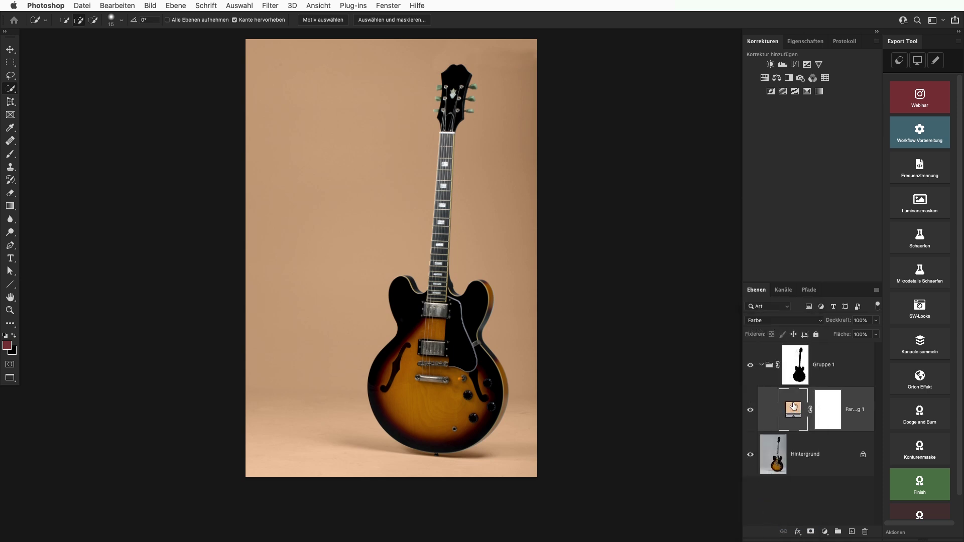
# Adjust the fill colour to brown #91683c, sampling browns from the guitar body
pyautogui.doubleClick(792, 411)
pyautogui.moveTo(587, 146); pyautogui.dragTo(577, 144)
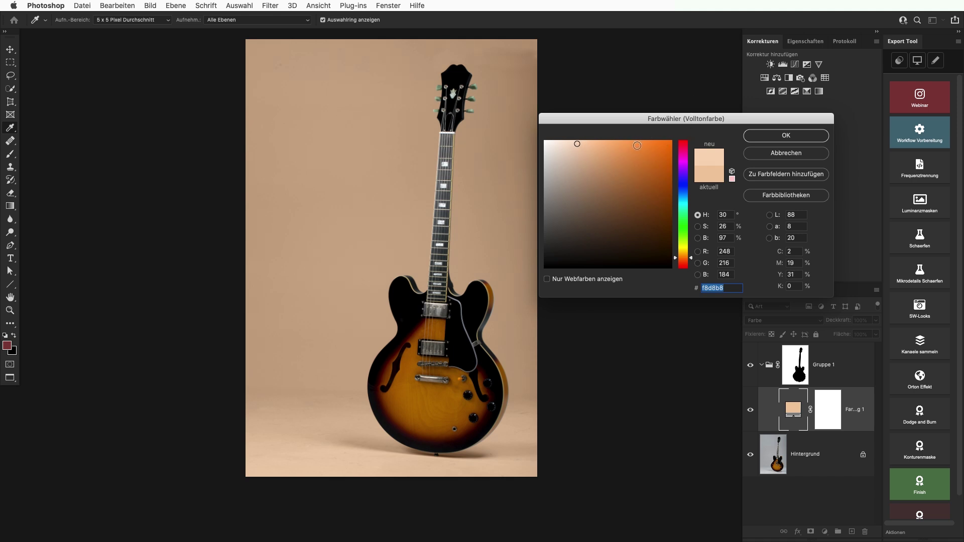
pyautogui.moveTo(577, 145)
pyautogui.mouseDown()
pyautogui.moveTo(577, 159)
pyautogui.moveTo(613, 191)
pyautogui.mouseUp()
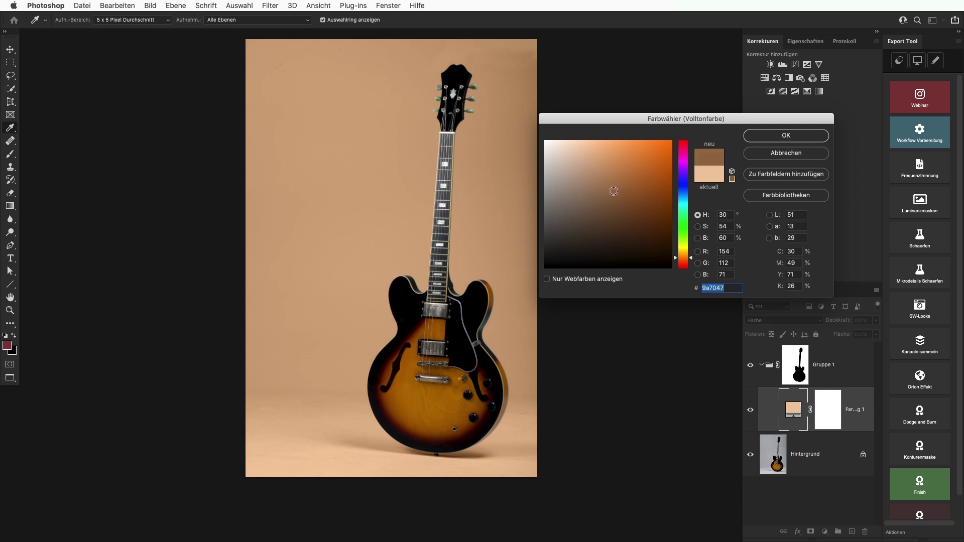
pyautogui.click(439, 398)
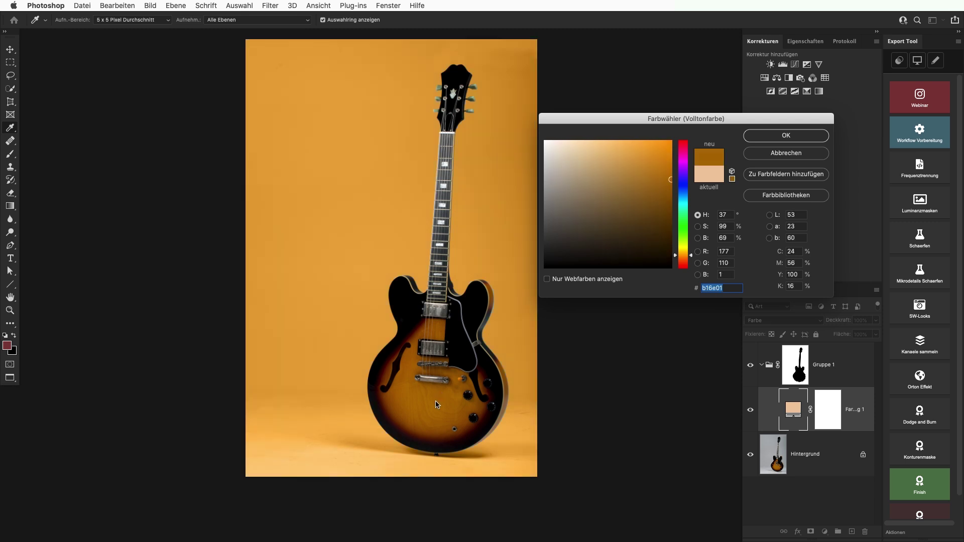
pyautogui.moveTo(457, 375); pyautogui.dragTo(456, 379)
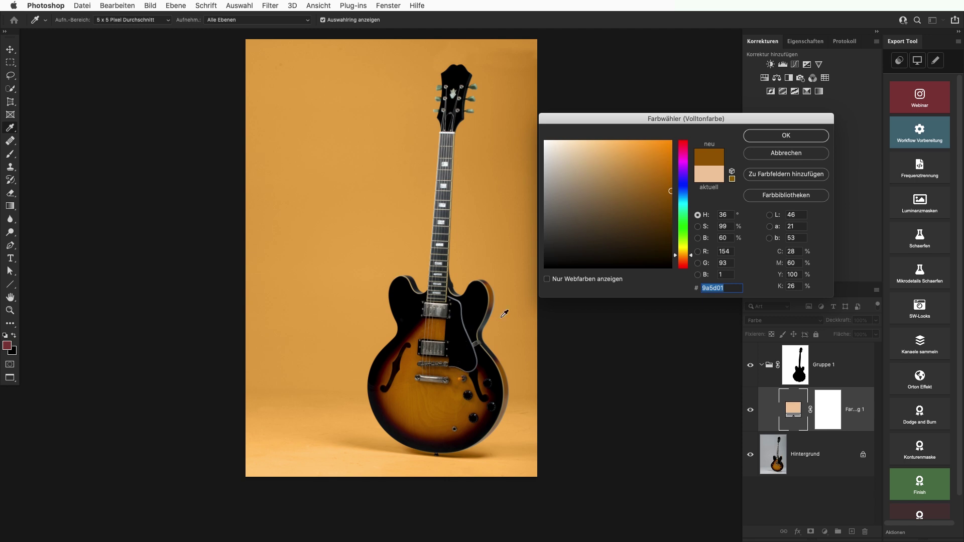
pyautogui.moveTo(671, 191)
pyautogui.mouseDown()
pyautogui.moveTo(601, 196)
pyautogui.moveTo(619, 195)
pyautogui.mouseUp()
pyautogui.moveTo(687, 255); pyautogui.dragTo(688, 259)
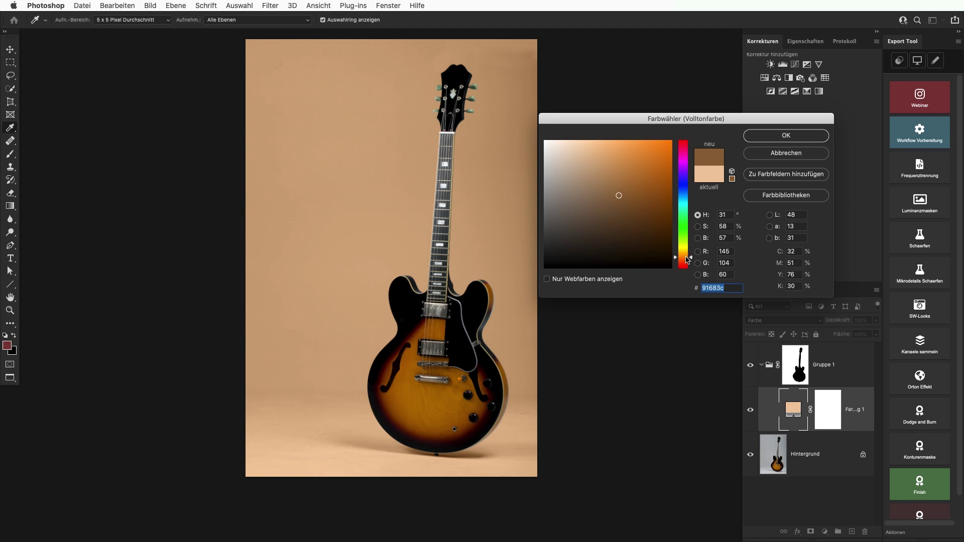
pyautogui.click(787, 136)
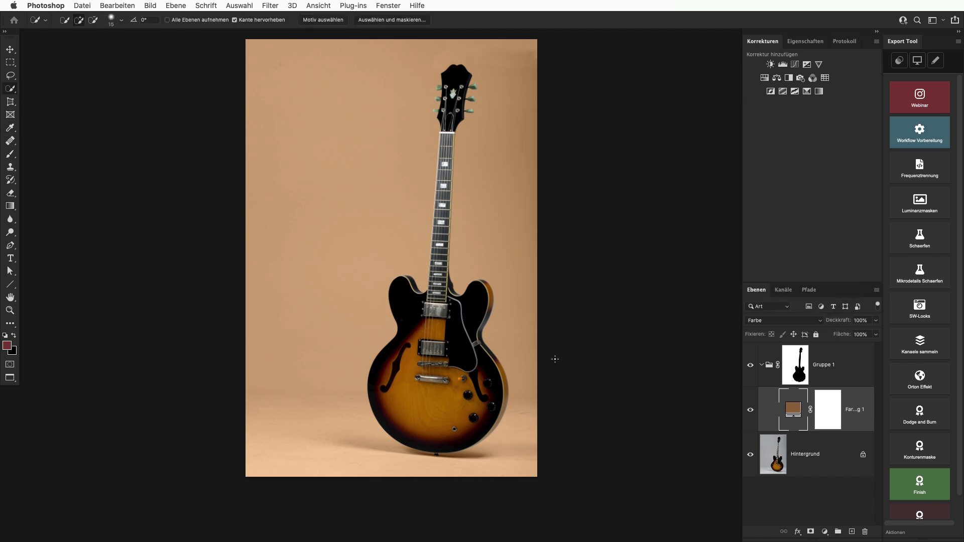
# Zoom and pan around the guitar's neck and upper body to check edges against the tan backdrop
pyautogui.moveTo(496, 311); pyautogui.dragTo(548, 313)
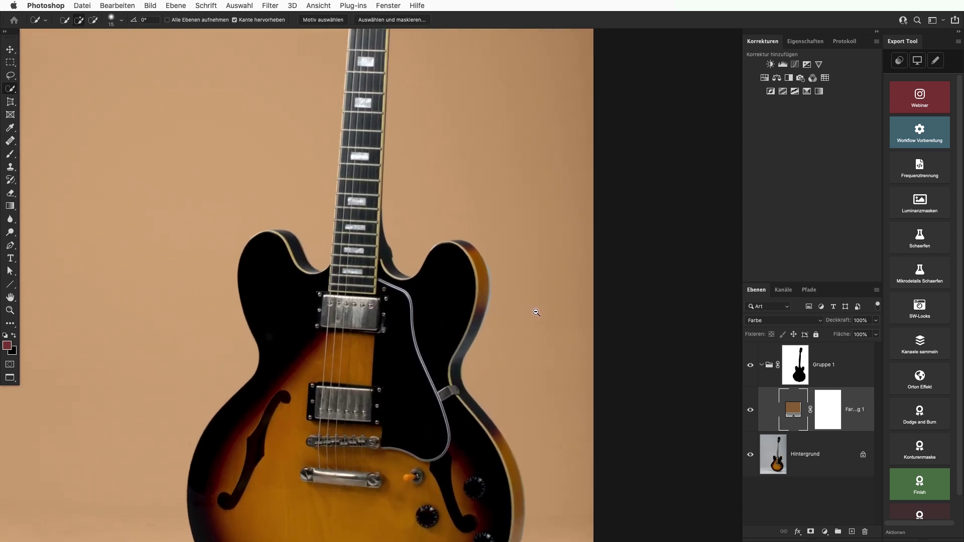
pyautogui.scroll(2, 549, 313)
pyautogui.scroll(3, 525, 335)
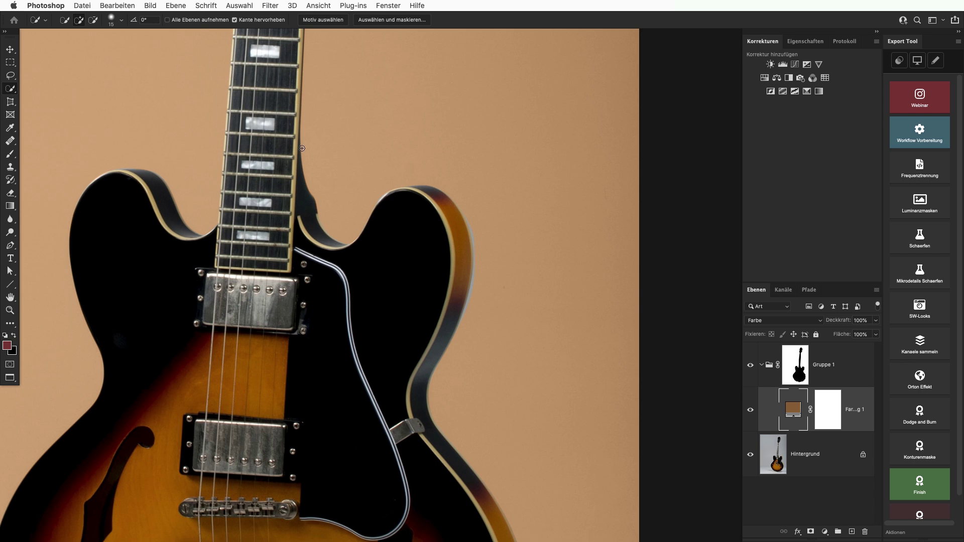
pyautogui.press('v')
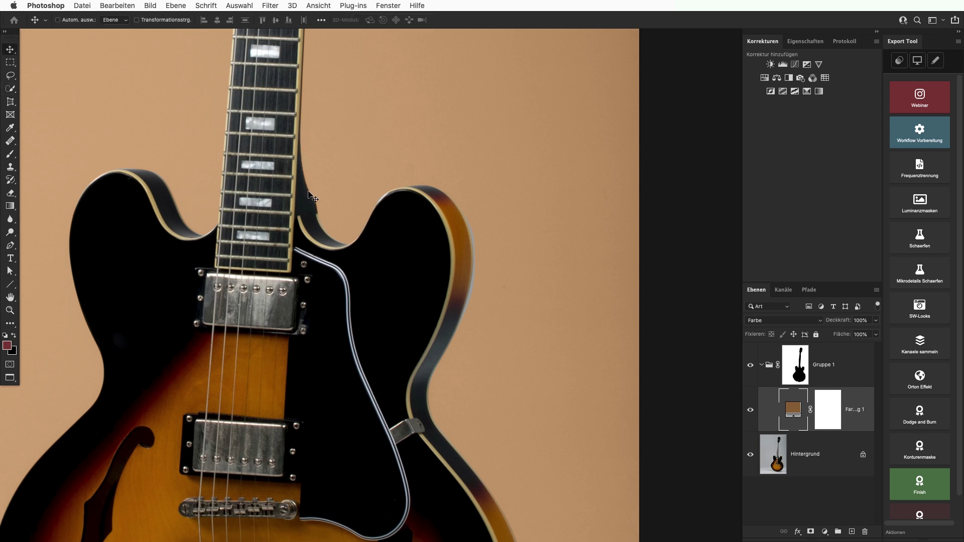
pyautogui.moveTo(288, 206); pyautogui.dragTo(315, 358)
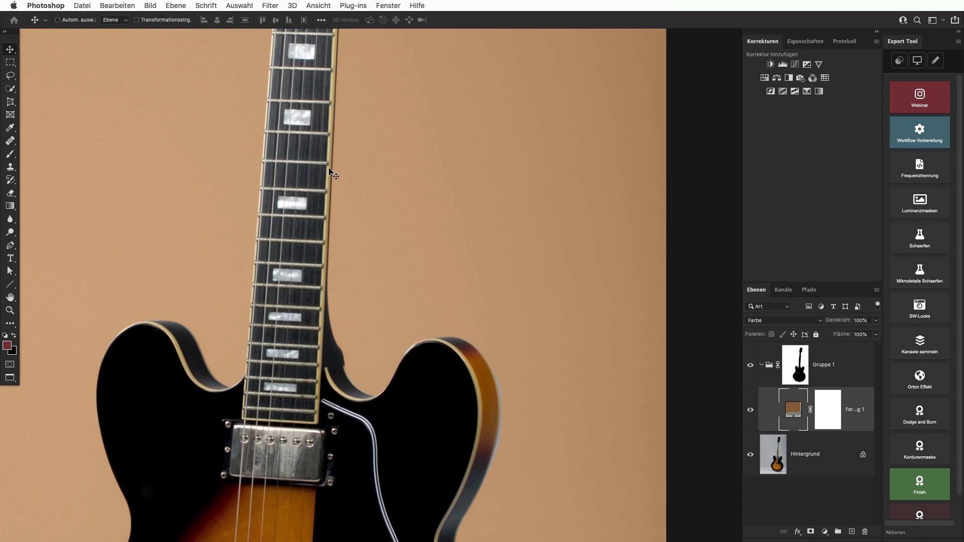
pyautogui.scroll(-5, 400, 253)
pyautogui.hscroll(5, 401, 254)
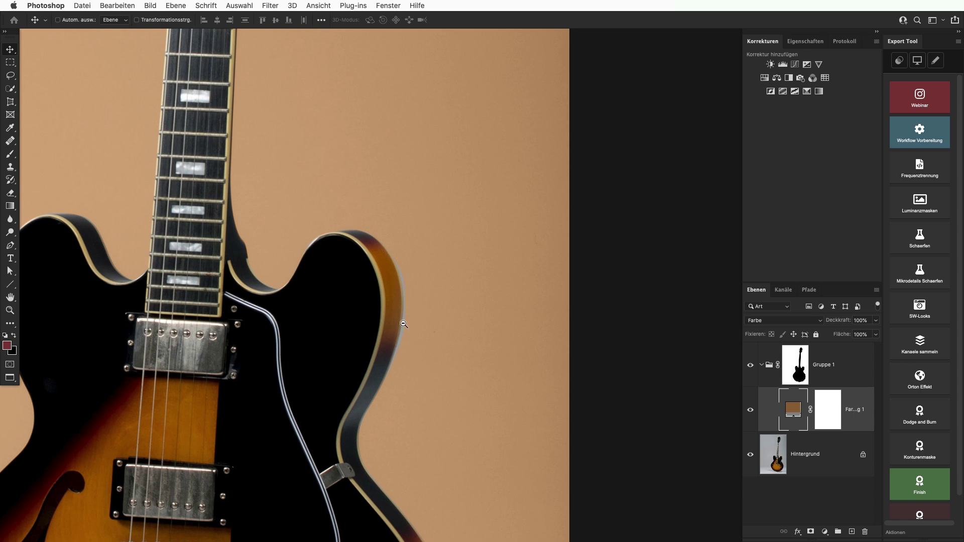
pyautogui.scroll(2, 404, 324)
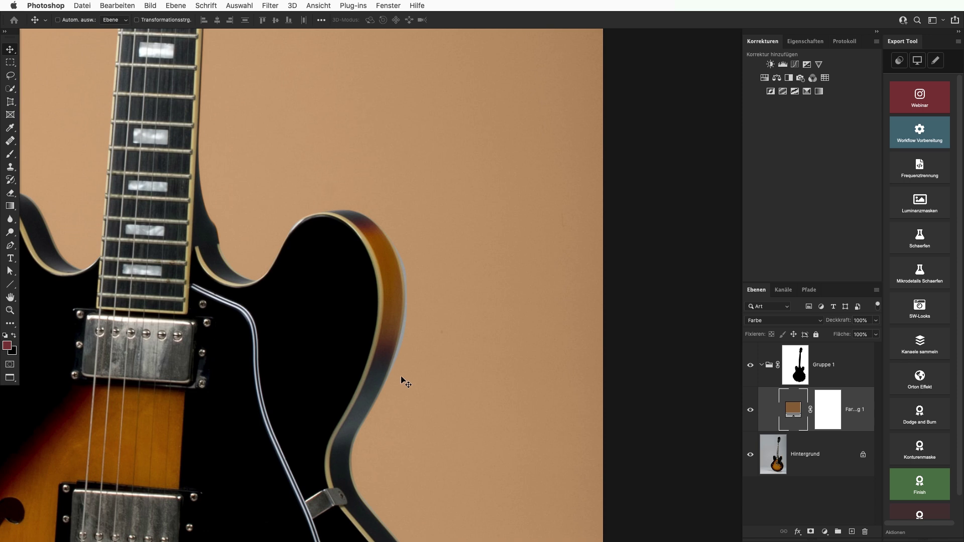
# Nudge the Freisteller path's right-edge anchors left twice, then load the path as a selection
pyautogui.click(810, 290)
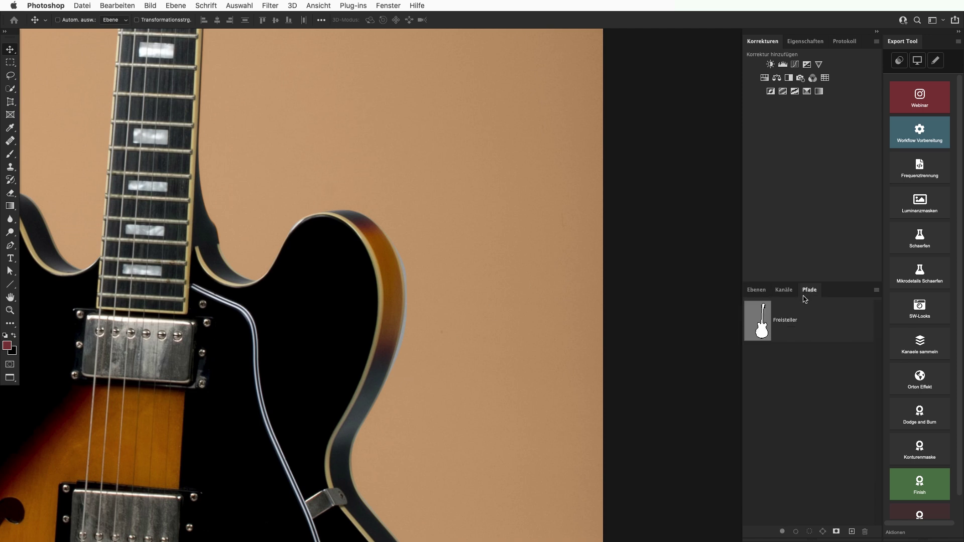
pyautogui.click(763, 326)
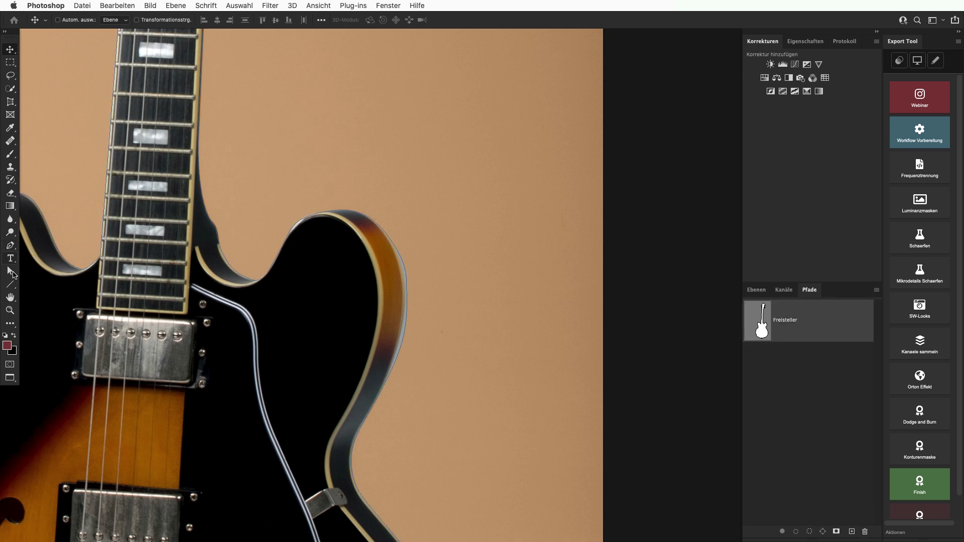
pyautogui.click(10, 271)
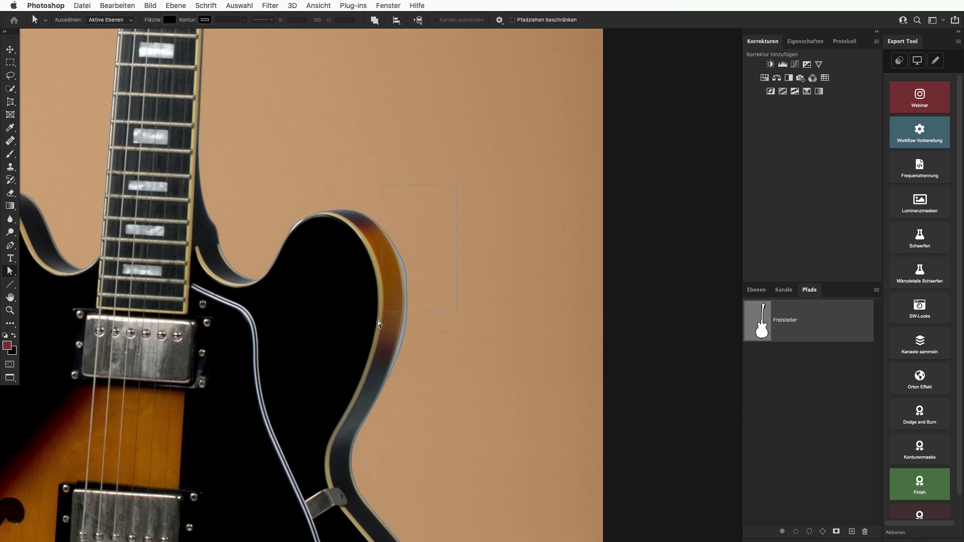
pyautogui.scroll(2, 395, 354)
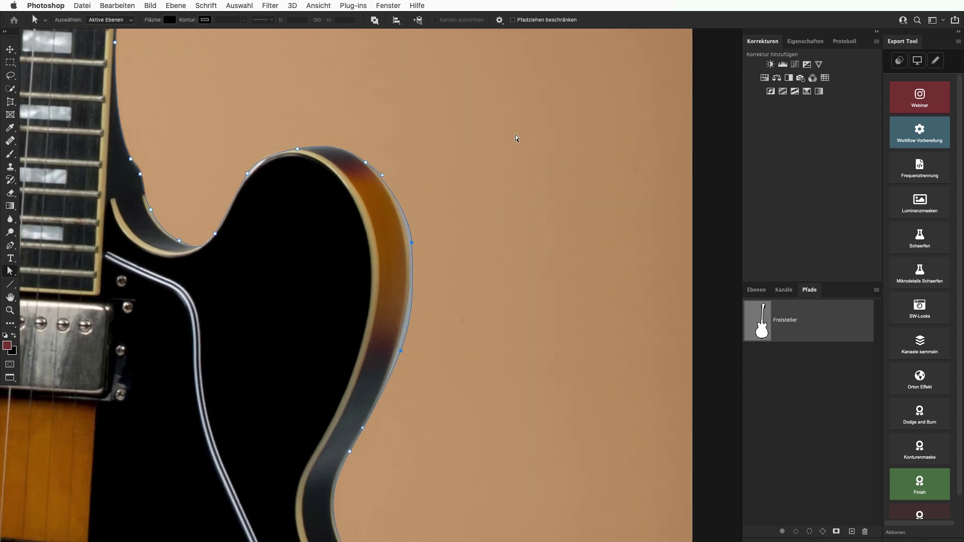
pyautogui.scroll(1, 409, 301)
pyautogui.press('Left')
pyautogui.press('Left')
pyautogui.press('Left')
pyautogui.press('Left')
pyautogui.press('Left')
pyautogui.press('Left')
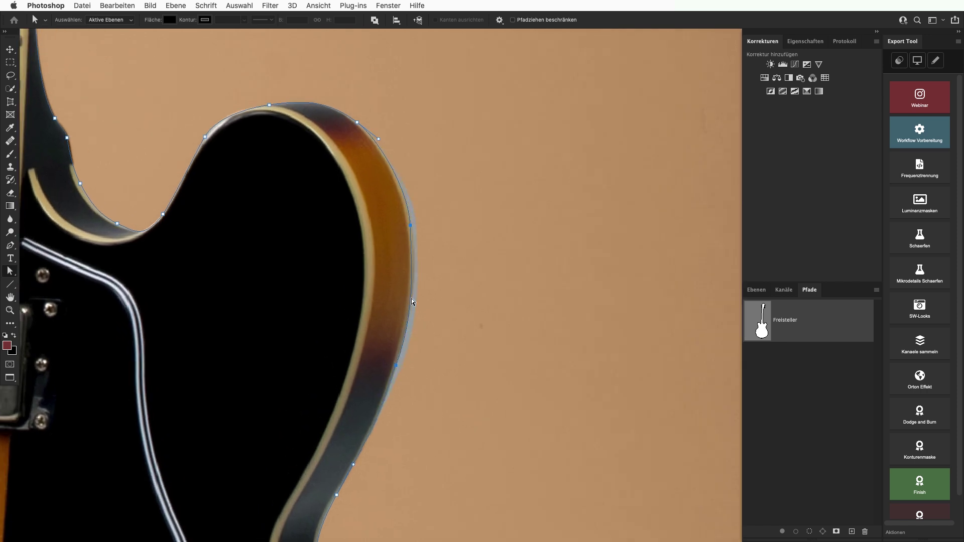
pyautogui.press('Left')
pyautogui.scroll(-3, 482, 223)
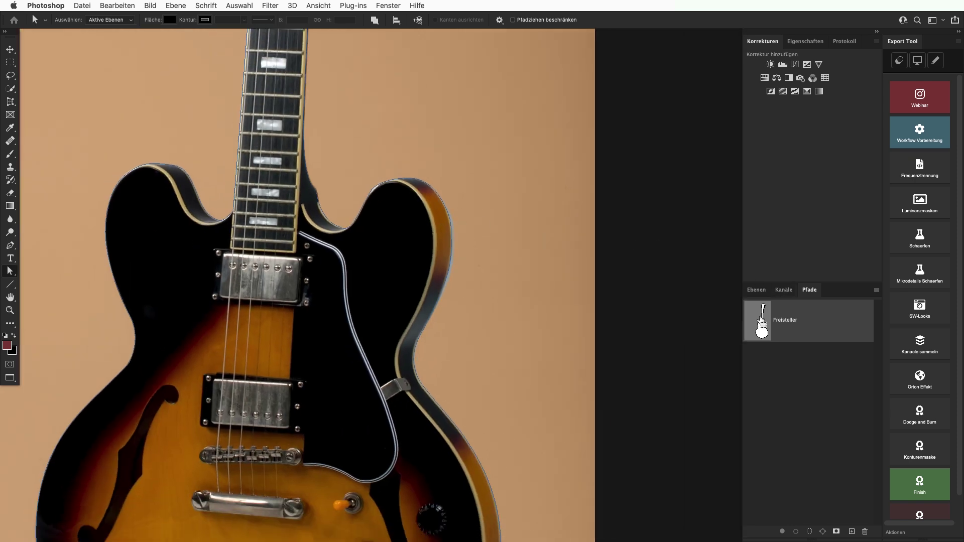
pyautogui.keyDown('super'); pyautogui.click(762, 324); pyautogui.keyUp('super')
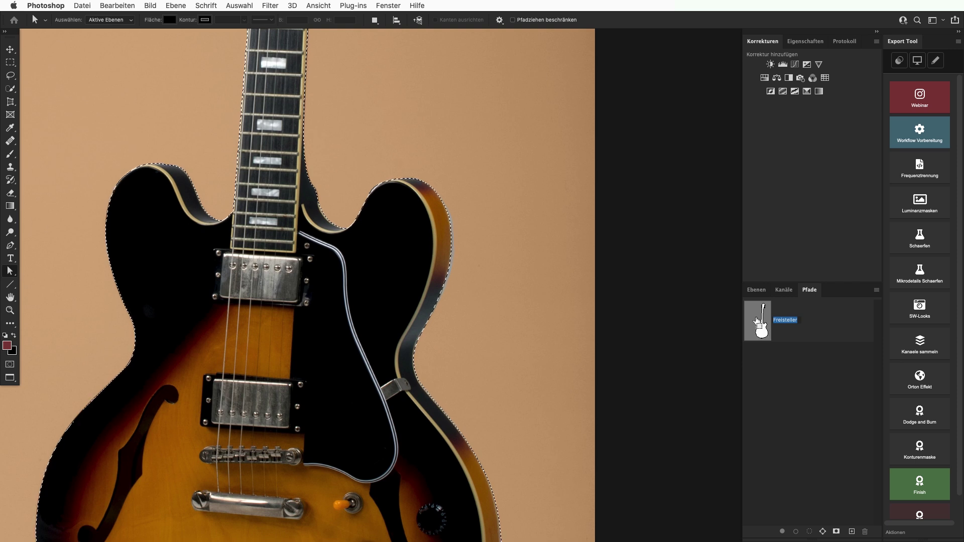
# Replace Gruppe 1's old layer mask with a new mask from the guitar selection
pyautogui.click(763, 291)
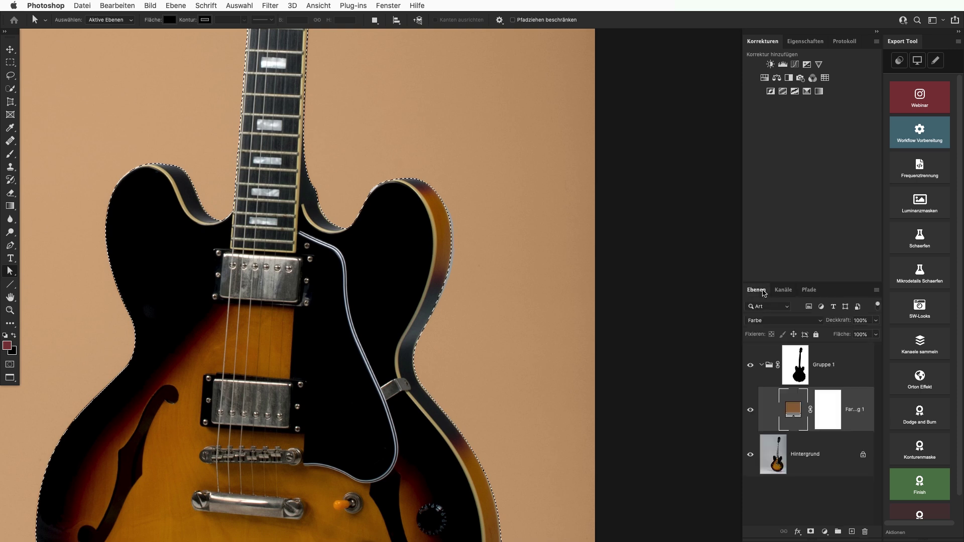
pyautogui.click(796, 369)
pyautogui.rightClick(796, 370)
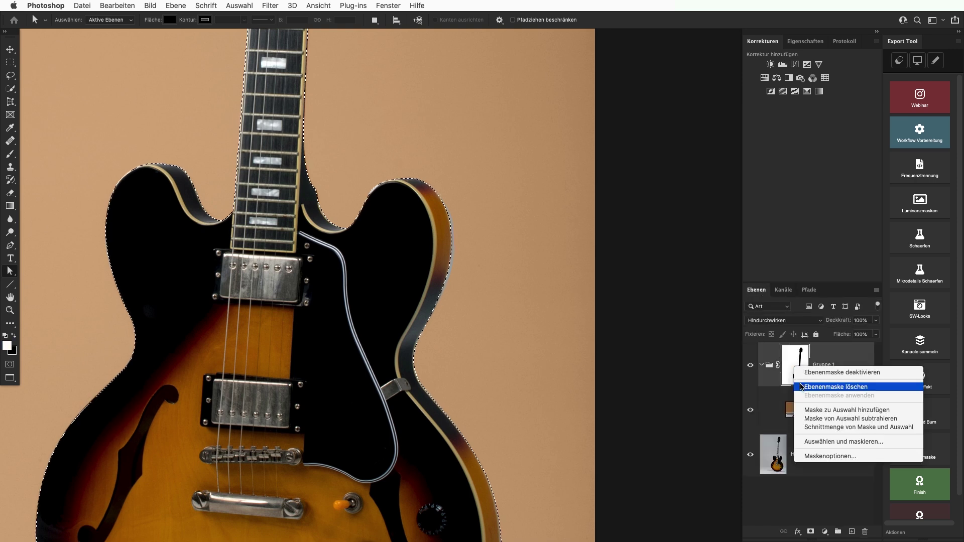
pyautogui.click(802, 387)
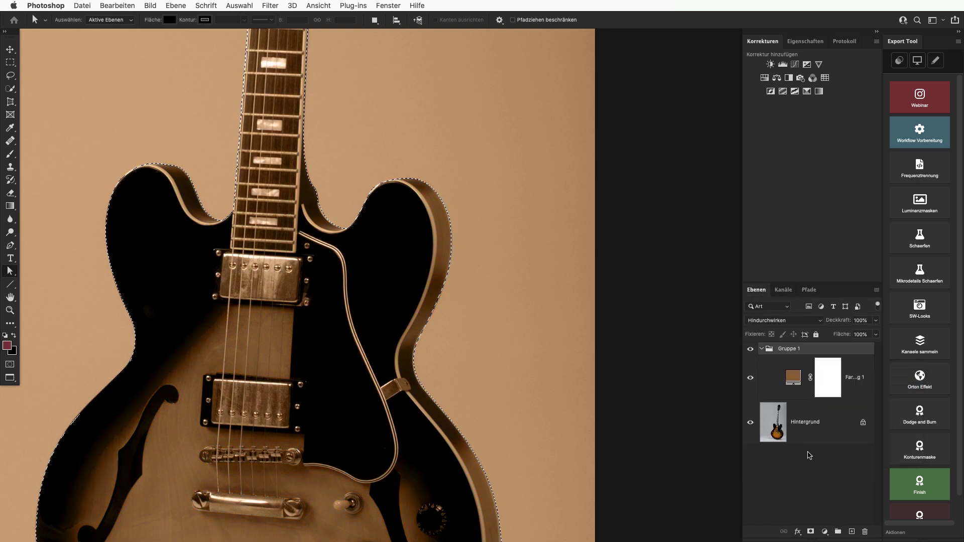
pyautogui.click(812, 532)
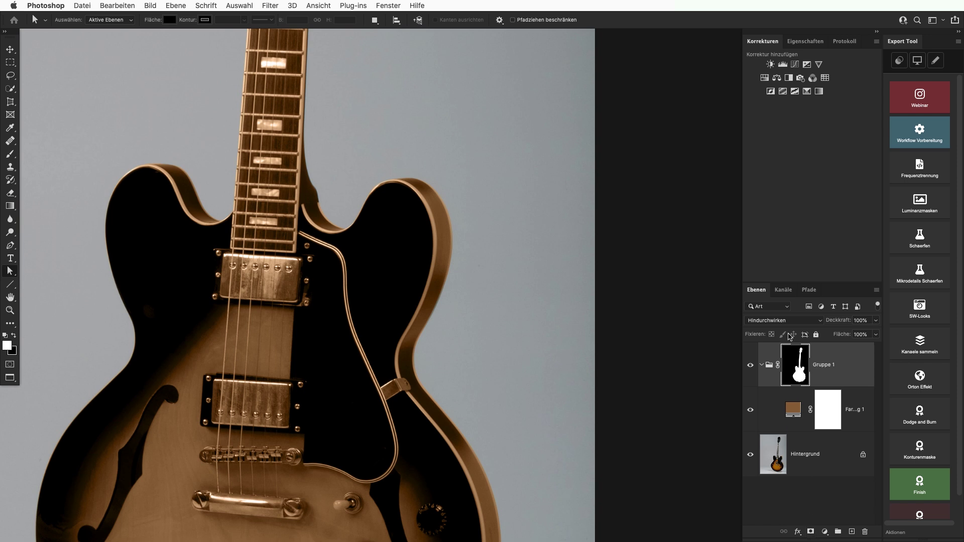
# Invert the Gruppe 1 mask so the tan tint covers only the backdrop
pyautogui.hotkey('ctrl', 'i')
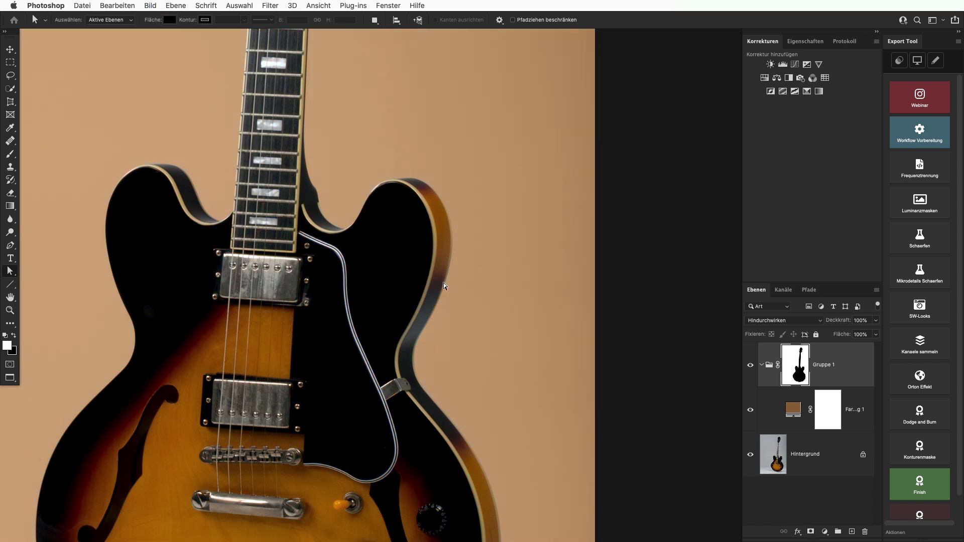
pyautogui.scroll(-5, 420, 329)
pyautogui.moveTo(418, 319); pyautogui.dragTo(434, 333)
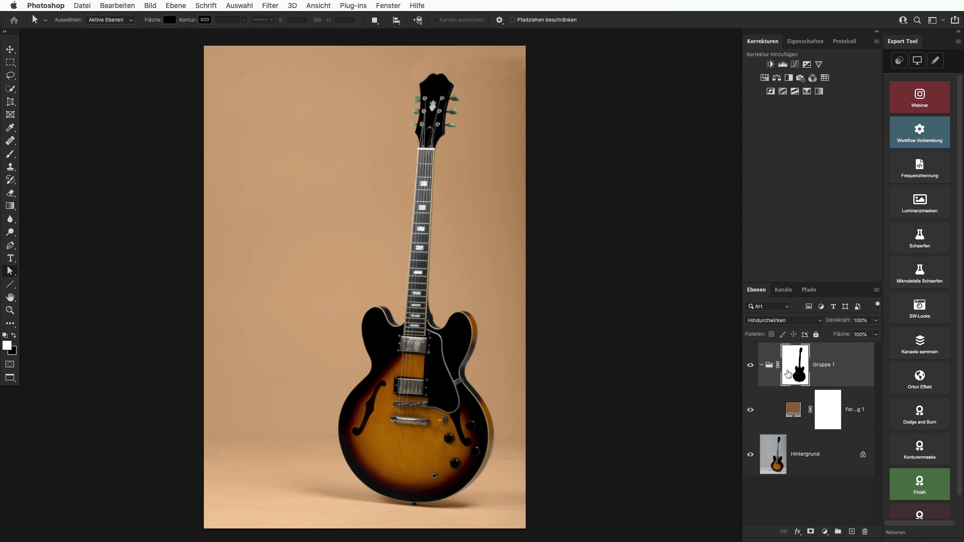
# Try several hues, then set the colour fill layer to light warm tan d4aa84
pyautogui.click(793, 416)
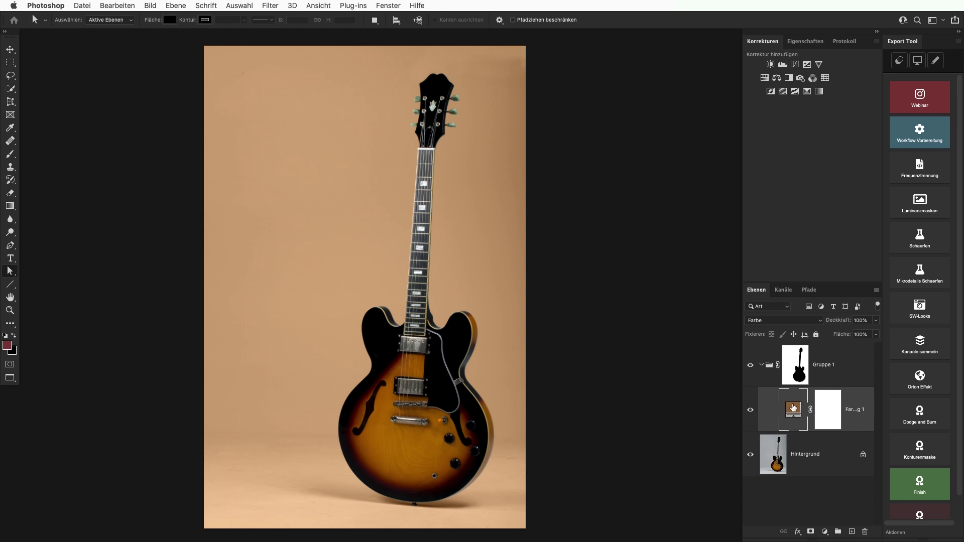
pyautogui.doubleClick(793, 407)
pyautogui.moveTo(692, 260); pyautogui.dragTo(686, 153)
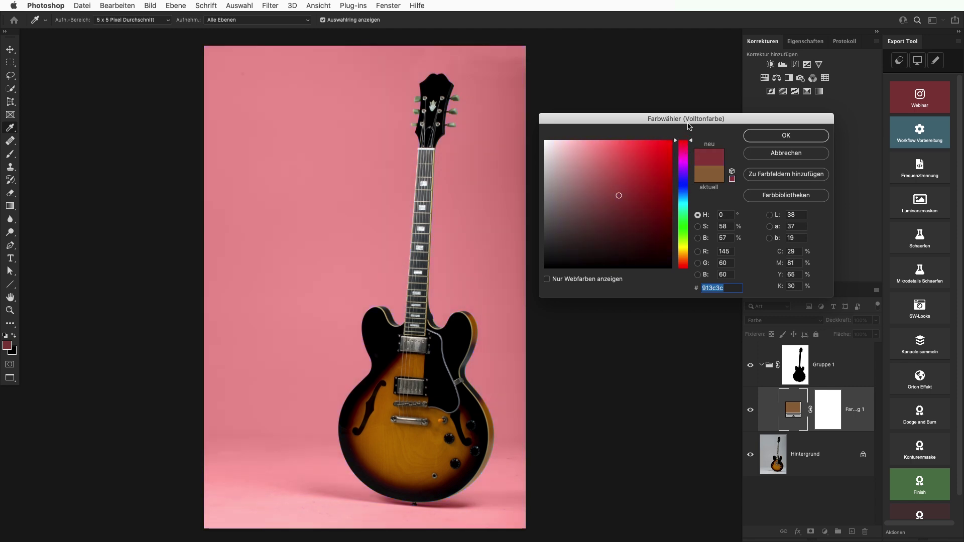
pyautogui.moveTo(615, 195)
pyautogui.mouseDown()
pyautogui.moveTo(585, 170)
pyautogui.moveTo(582, 185)
pyautogui.mouseUp()
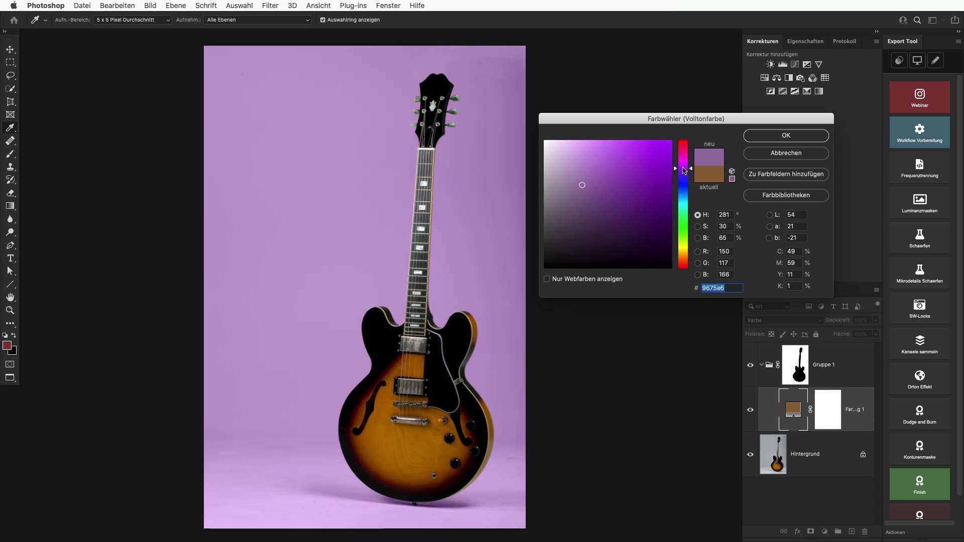
pyautogui.moveTo(684, 170); pyautogui.dragTo(684, 185)
pyautogui.moveTo(584, 180); pyautogui.dragTo(543, 164)
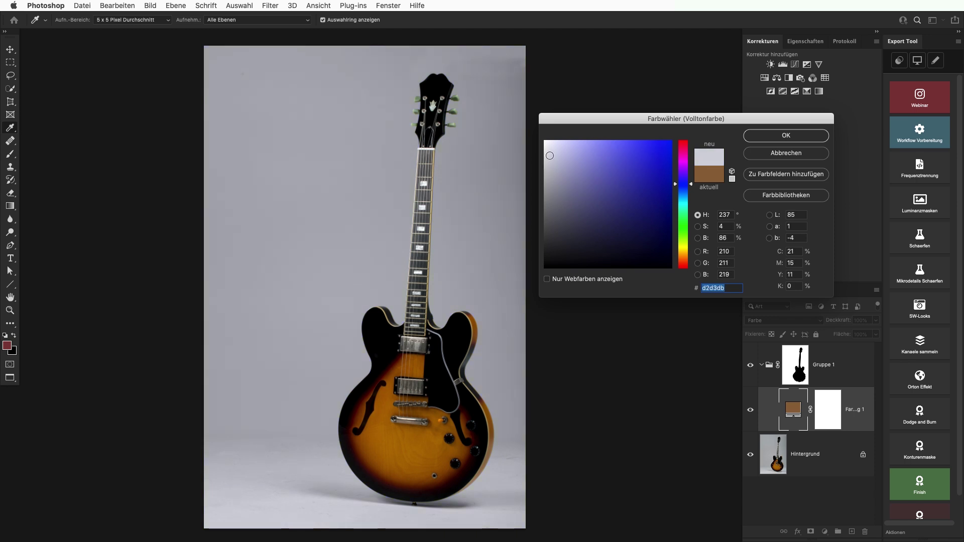
pyautogui.moveTo(685, 250); pyautogui.dragTo(685, 254)
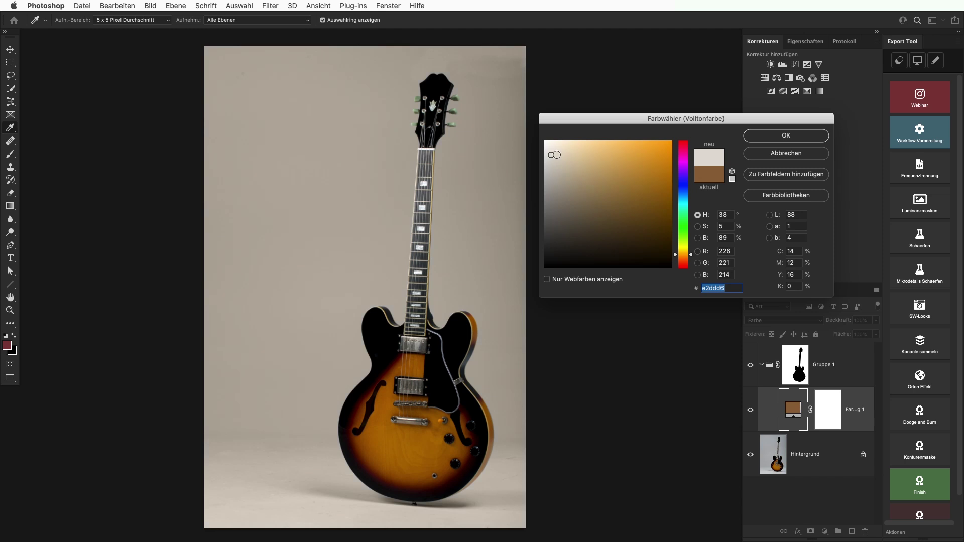
pyautogui.moveTo(558, 157); pyautogui.dragTo(591, 162)
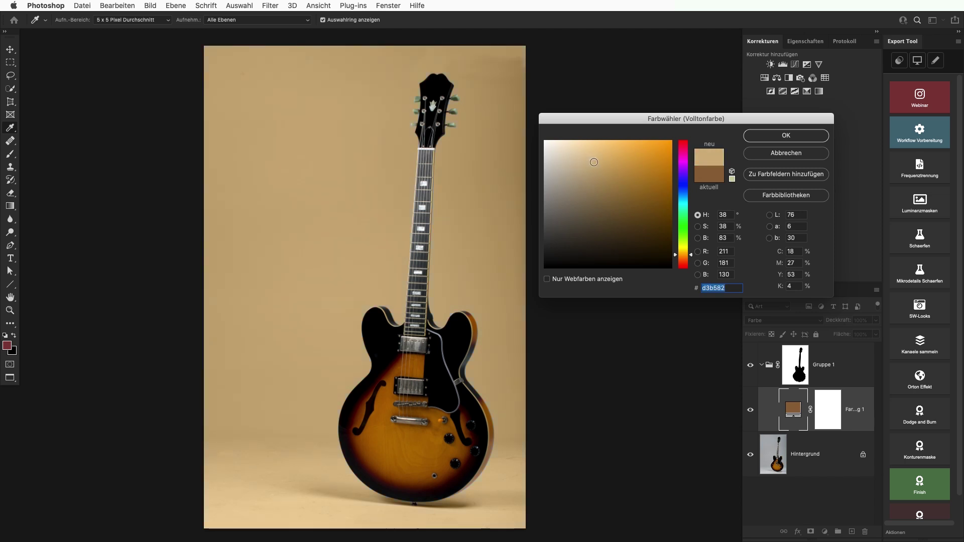
pyautogui.moveTo(696, 255); pyautogui.dragTo(692, 261)
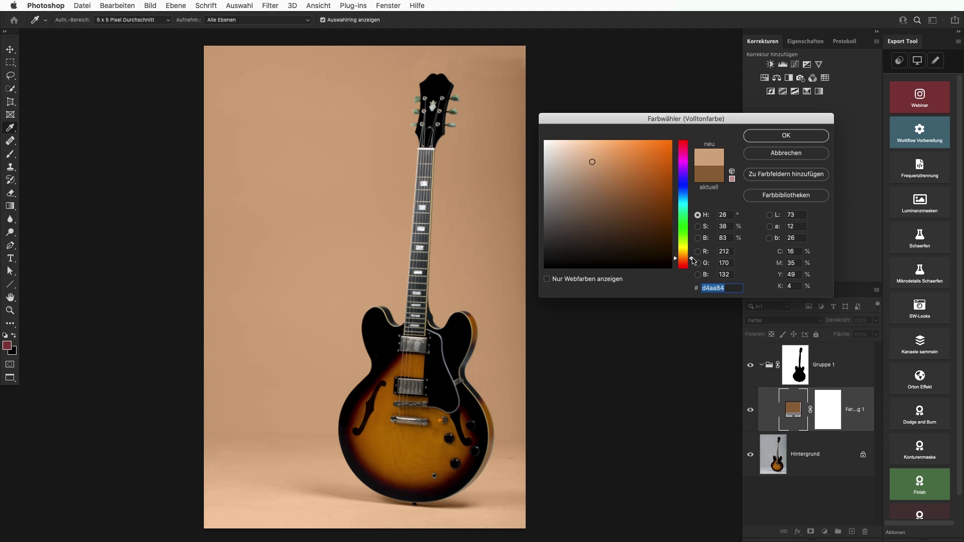
pyautogui.click(801, 138)
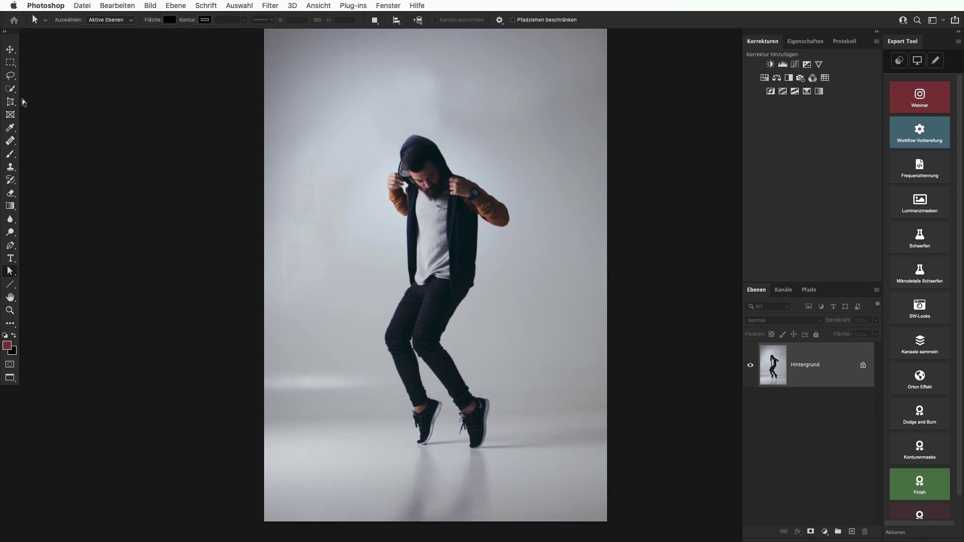
# Switch to the Objektauswahlwerkzeug in the selection tools flyout to select the dancer
pyautogui.click(10, 91)
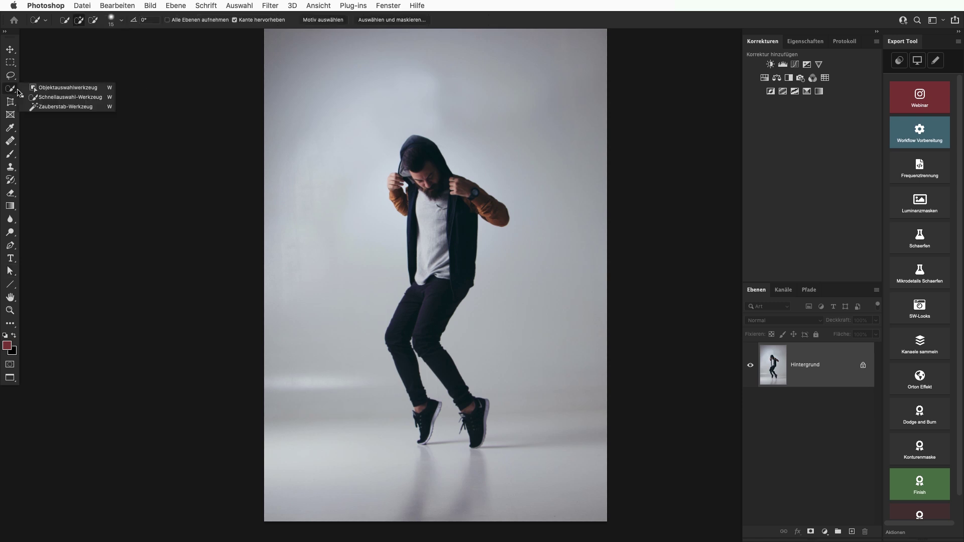
pyautogui.click(60, 88)
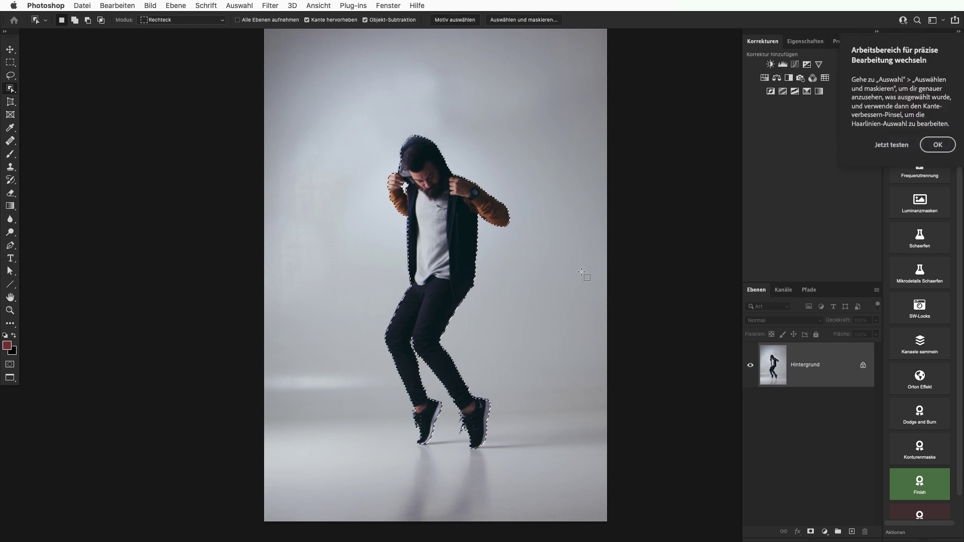
# Dismiss the refining-selections tip and zoom in on the dancer's hand and hood
pyautogui.click(930, 146)
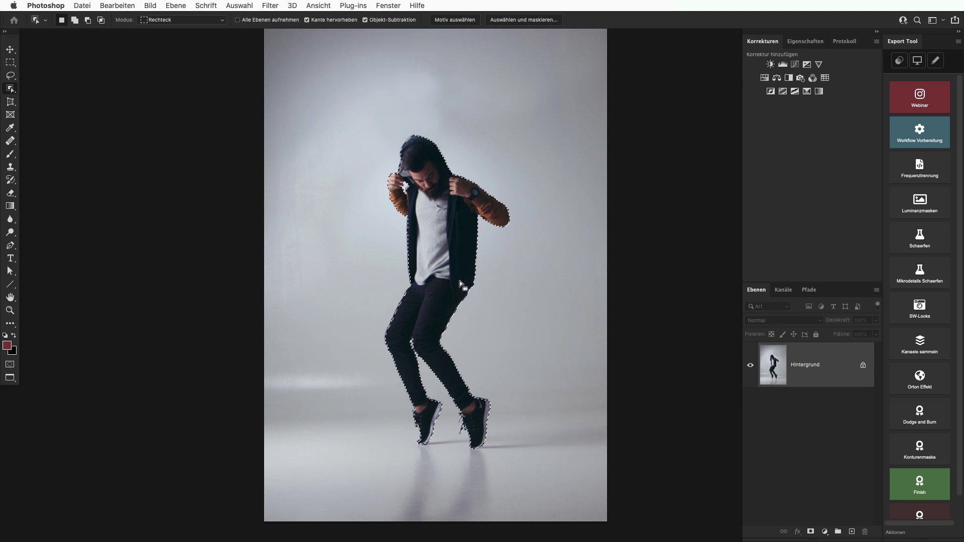
pyautogui.scroll(3, 404, 186)
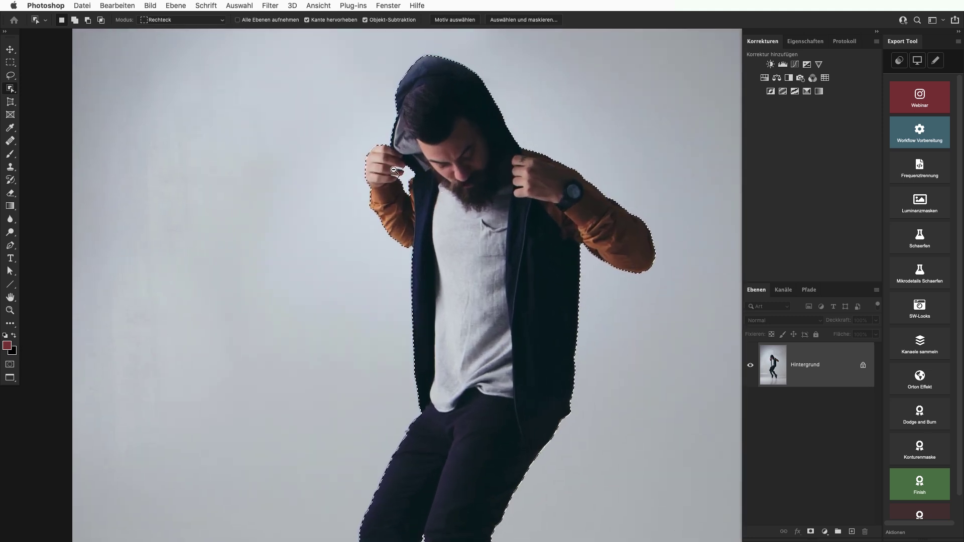
pyautogui.moveTo(405, 173); pyautogui.dragTo(453, 174)
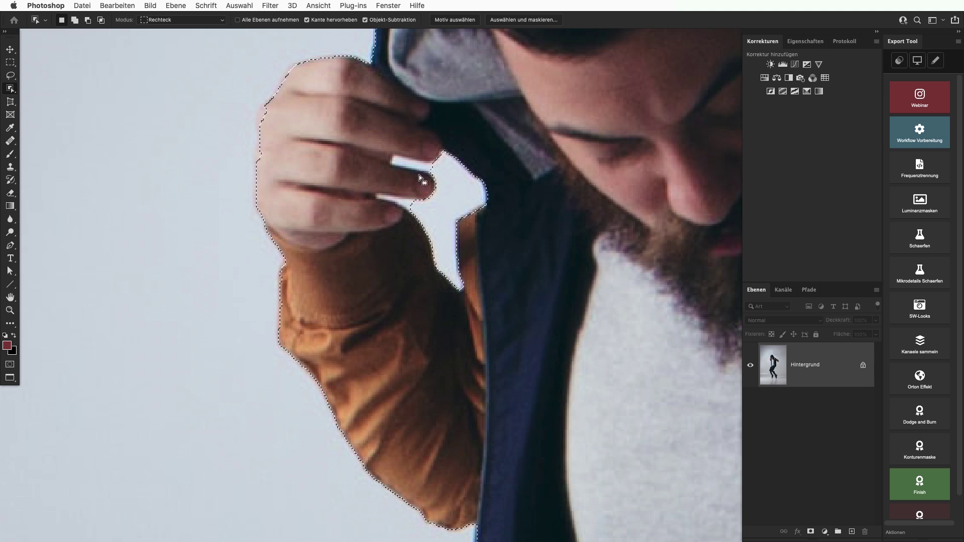
pyautogui.scroll(5, 409, 169)
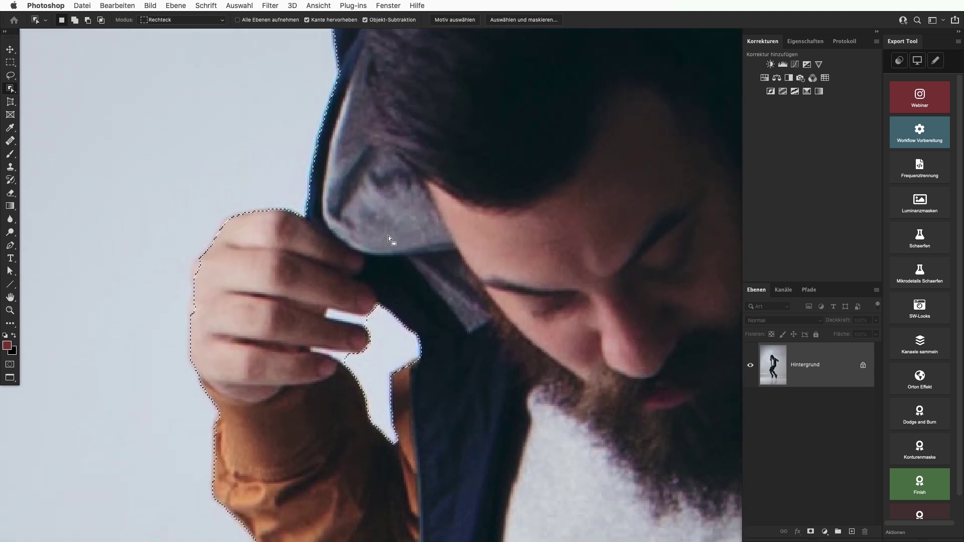
pyautogui.moveTo(325, 246)
pyautogui.mouseDown()
pyautogui.moveTo(318, 285)
pyautogui.moveTo(401, 323)
pyautogui.moveTo(490, 160)
pyautogui.moveTo(282, 327)
pyautogui.moveTo(515, 205)
pyautogui.moveTo(463, 219)
pyautogui.moveTo(466, 279)
pyautogui.moveTo(398, 366)
pyautogui.moveTo(594, 129)
pyautogui.moveTo(595, 86)
pyautogui.mouseUp()
# Pan along the selection edges of the coat, sleeve and both shoes
pyautogui.moveTo(527, 394)
pyautogui.mouseDown()
pyautogui.moveTo(353, 159)
pyautogui.moveTo(431, 314)
pyautogui.moveTo(367, 196)
pyautogui.mouseUp()
pyautogui.moveTo(515, 437); pyautogui.dragTo(334, 138)
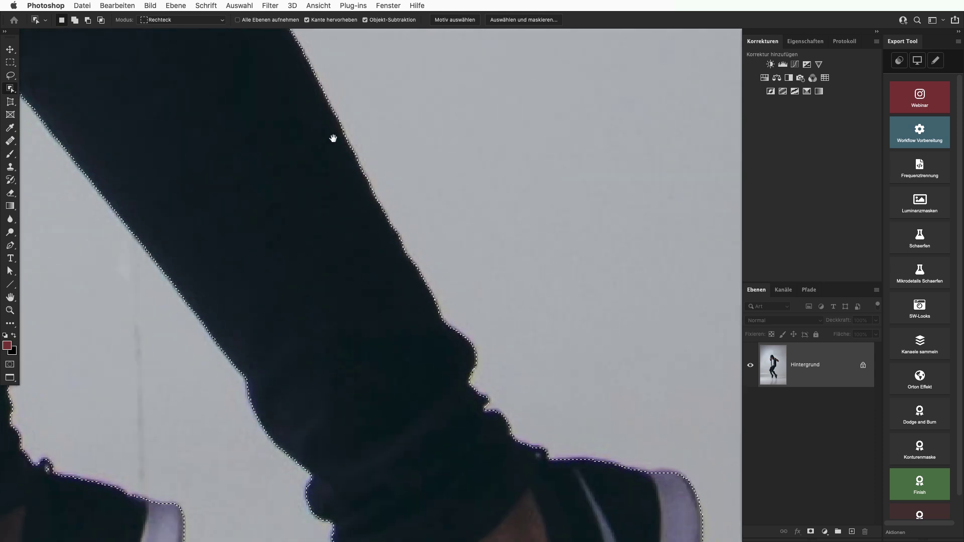
pyautogui.moveTo(445, 360); pyautogui.dragTo(340, 196)
pyautogui.moveTo(366, 230); pyautogui.dragTo(364, 112)
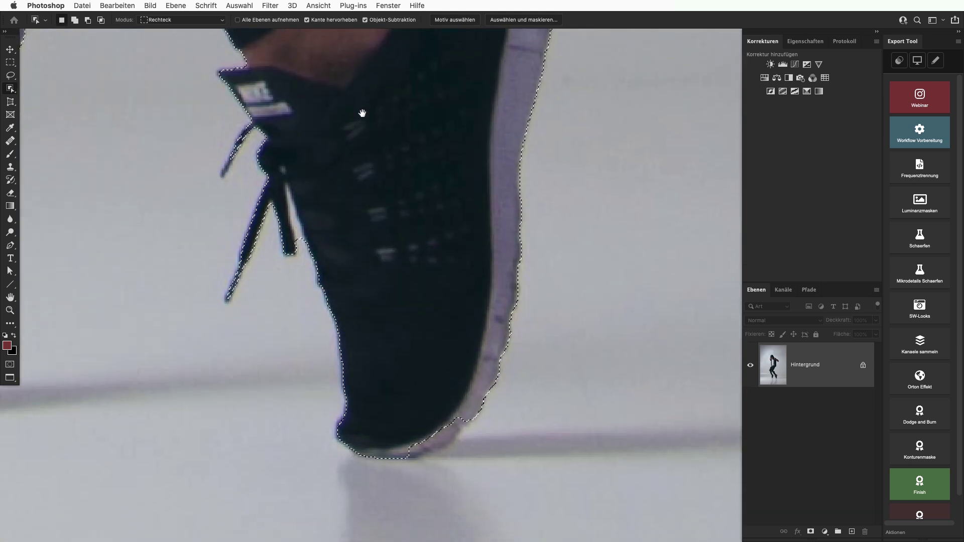
pyautogui.moveTo(329, 175); pyautogui.dragTo(505, 327)
pyautogui.moveTo(431, 246)
pyautogui.mouseDown()
pyautogui.moveTo(474, 288)
pyautogui.moveTo(427, 232)
pyautogui.moveTo(428, 276)
pyautogui.moveTo(504, 398)
pyautogui.moveTo(424, 174)
pyautogui.mouseUp()
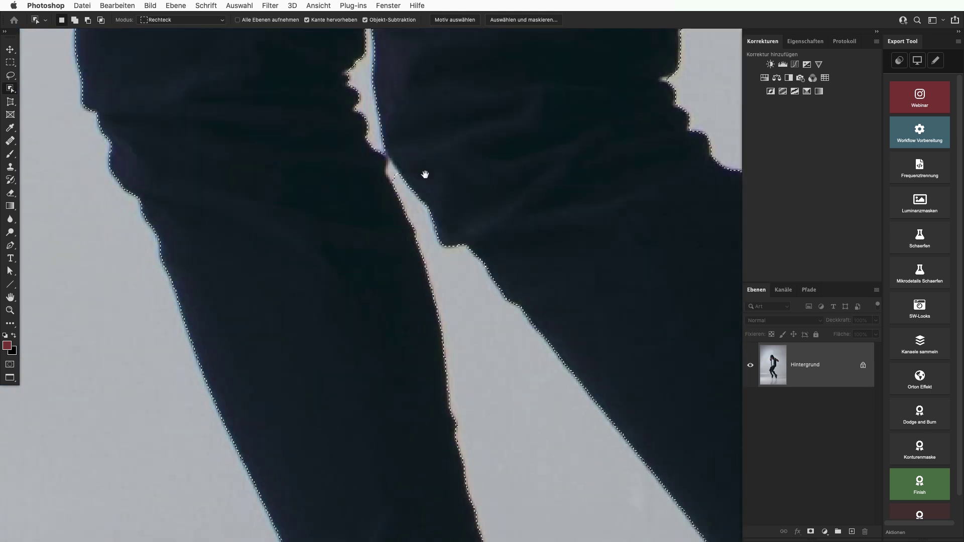
pyautogui.moveTo(420, 322); pyautogui.dragTo(403, 144)
pyautogui.moveTo(379, 272); pyautogui.dragTo(379, 184)
pyautogui.moveTo(409, 321); pyautogui.dragTo(408, 206)
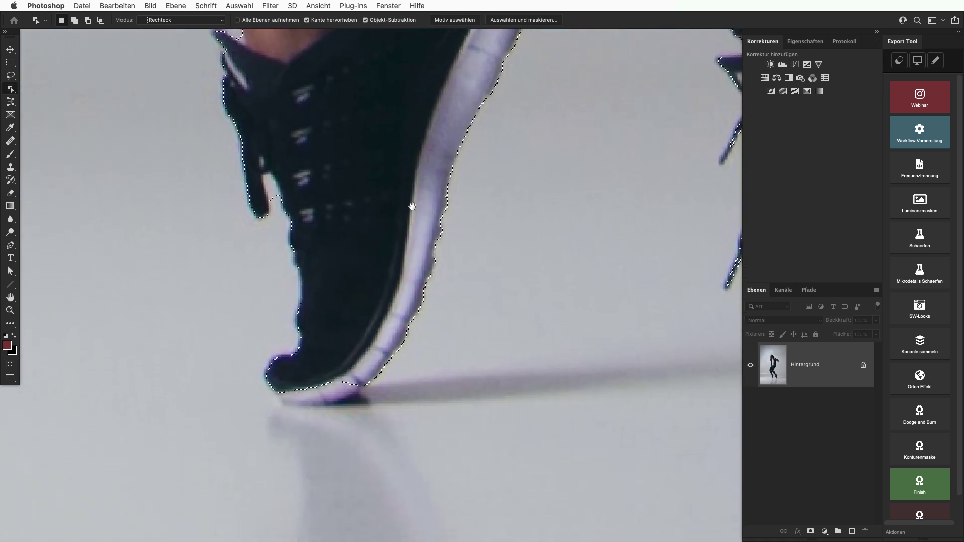
pyautogui.moveTo(620, 138); pyautogui.dragTo(409, 222)
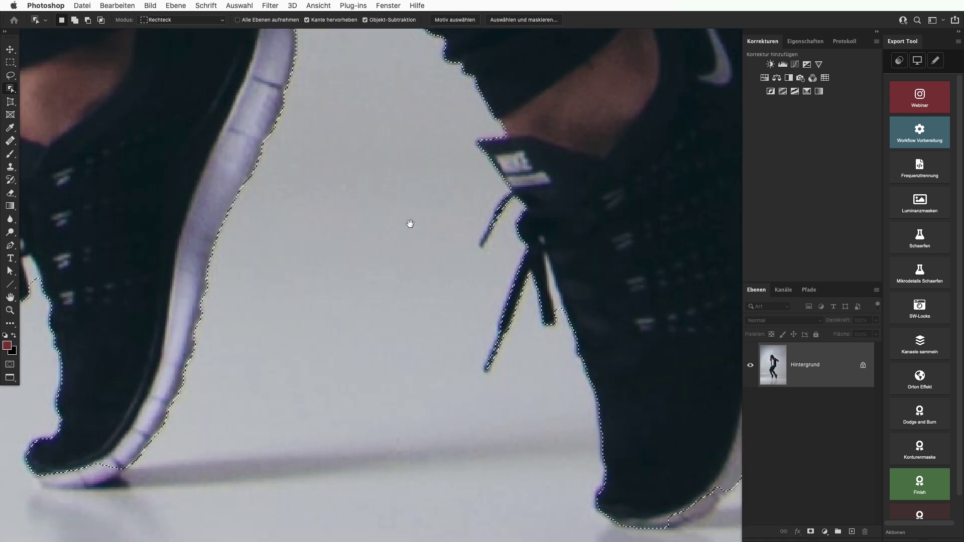
# Check the trouser leg, arm and hand edges, then zoom back out to the full figure
pyautogui.moveTo(556, 295); pyautogui.dragTo(508, 368)
pyautogui.moveTo(391, 231); pyautogui.dragTo(433, 337)
pyautogui.moveTo(393, 258)
pyautogui.mouseDown()
pyautogui.moveTo(431, 230)
pyautogui.moveTo(379, 416)
pyautogui.mouseUp()
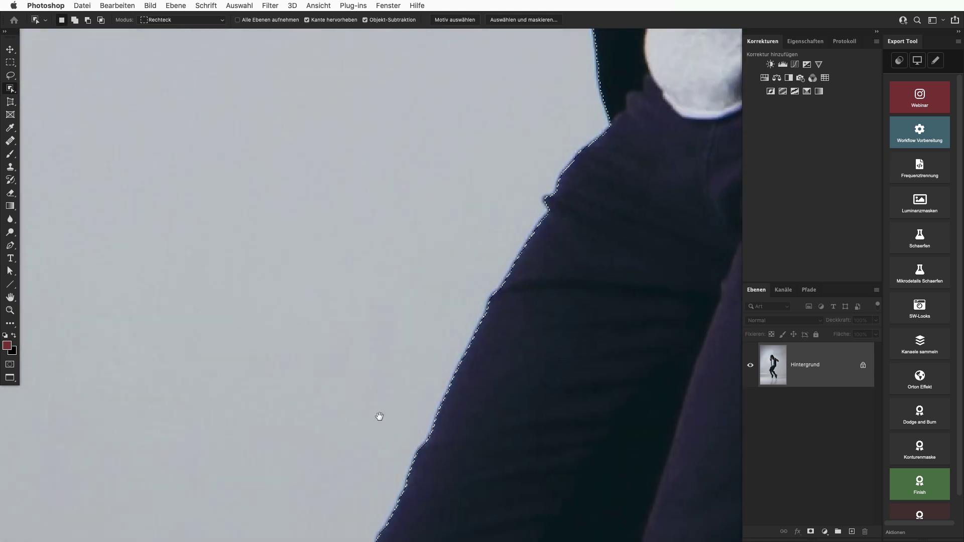
pyautogui.moveTo(498, 214); pyautogui.dragTo(422, 377)
pyautogui.moveTo(417, 251); pyautogui.dragTo(414, 308)
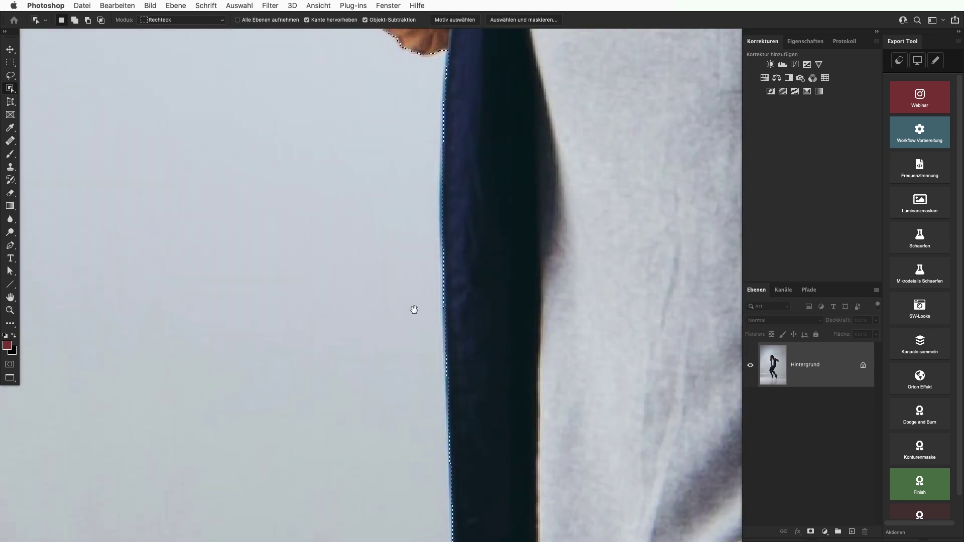
pyautogui.moveTo(387, 65); pyautogui.dragTo(426, 299)
pyautogui.scroll(4, 432, 321)
pyautogui.scroll(3, 436, 335)
pyautogui.scroll(3, 434, 351)
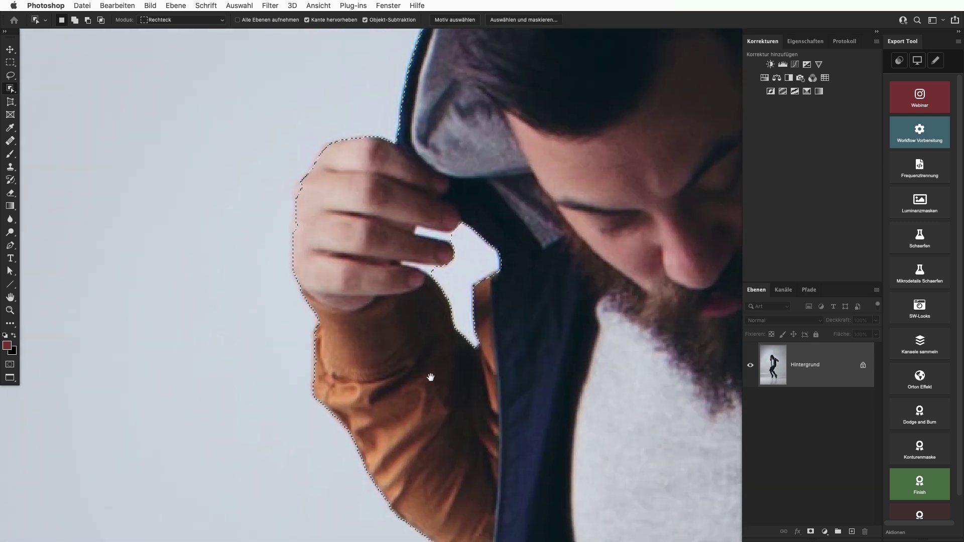
pyautogui.hotkey('ctrl', '-')
pyautogui.hotkey('ctrl', '-')
pyautogui.hotkey('ctrl', '-')
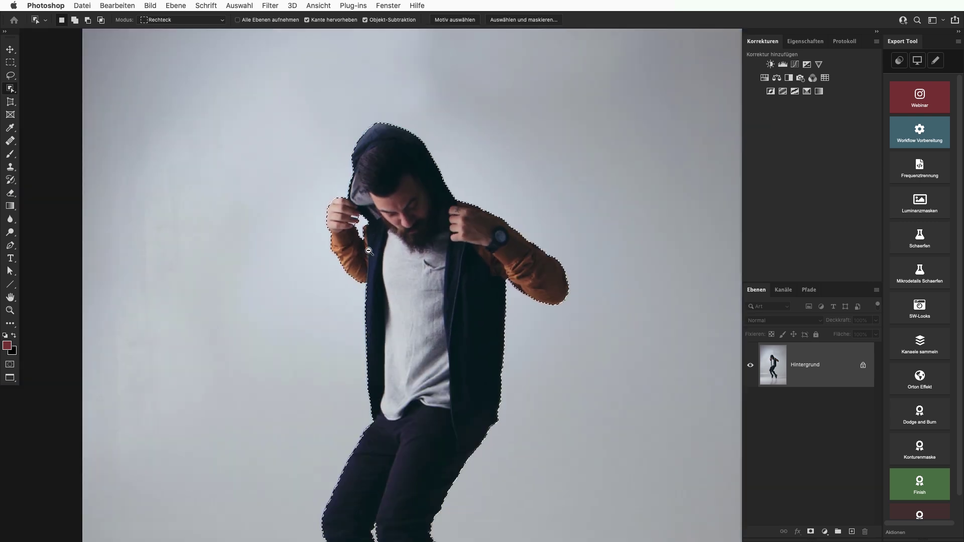
pyautogui.hotkey('ctrl', '-')
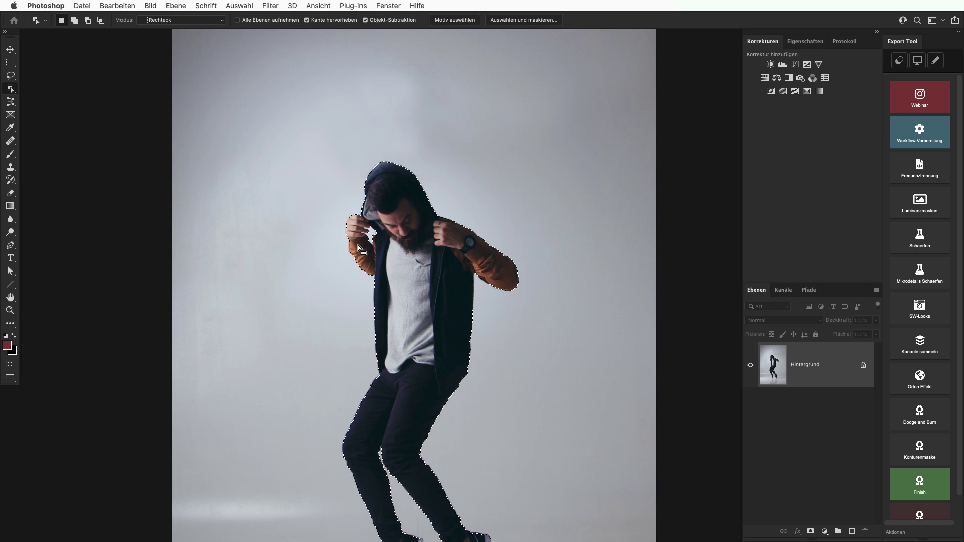
# Add a new group with a layer mask from the dancer selection, briefly viewing the mask alone
pyautogui.click(839, 531)
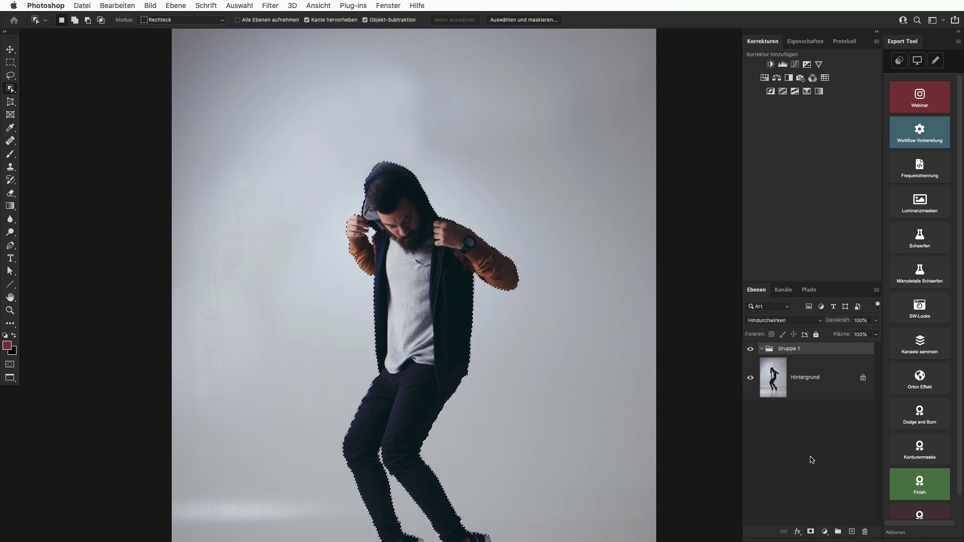
pyautogui.click(810, 531)
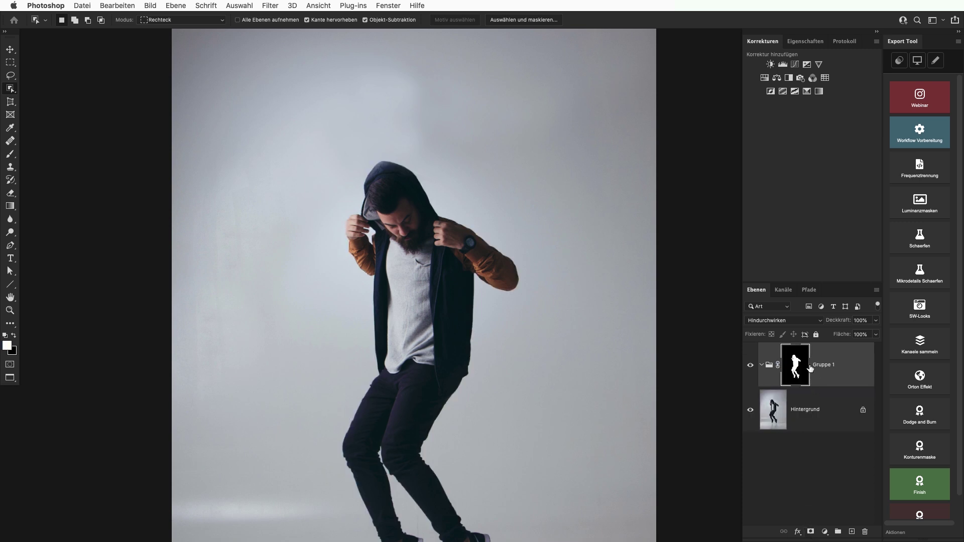
pyautogui.keyDown('alt'); pyautogui.click(798, 372); pyautogui.keyUp('alt')
pyautogui.moveTo(629, 390); pyautogui.dragTo(639, 281)
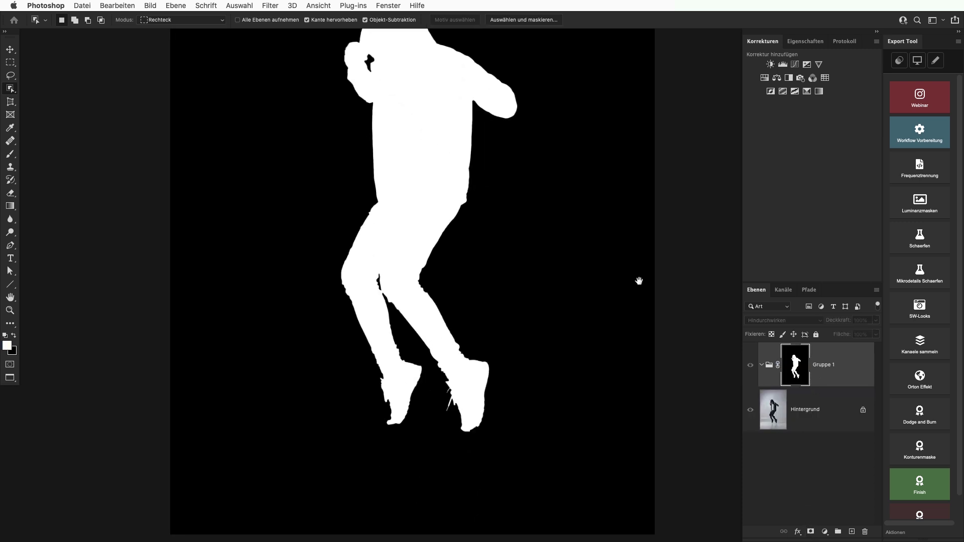
pyautogui.keyDown('alt'); pyautogui.click(806, 368); pyautogui.keyUp('alt')
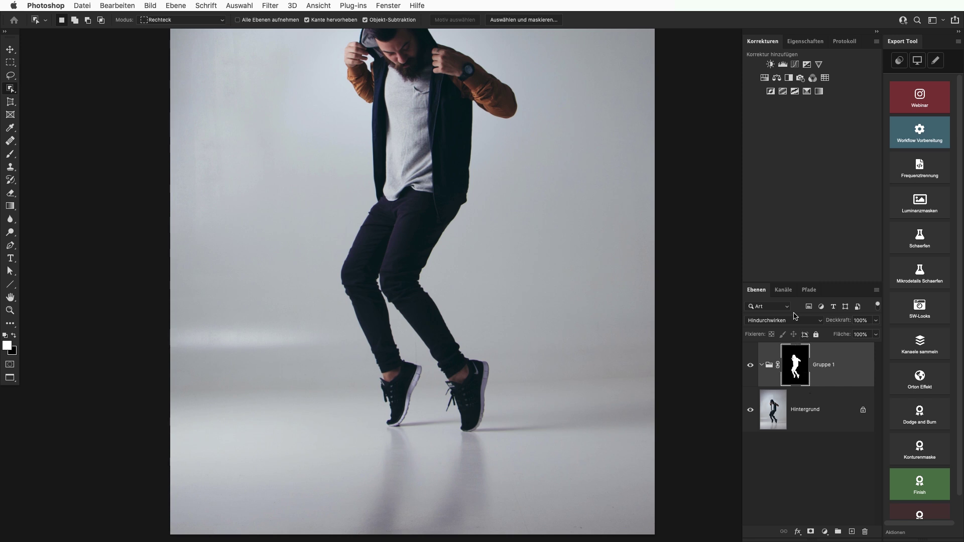
# Invert the group mask and add a dark red #843a3a solid colour fill layer
pyautogui.hotkey('ctrl', 'i')
pyautogui.click(825, 532)
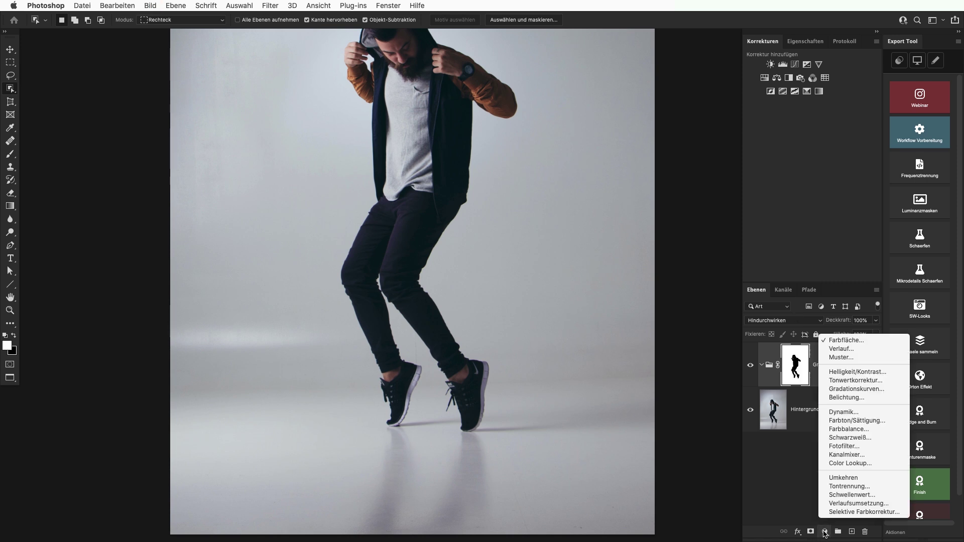
pyautogui.click(836, 342)
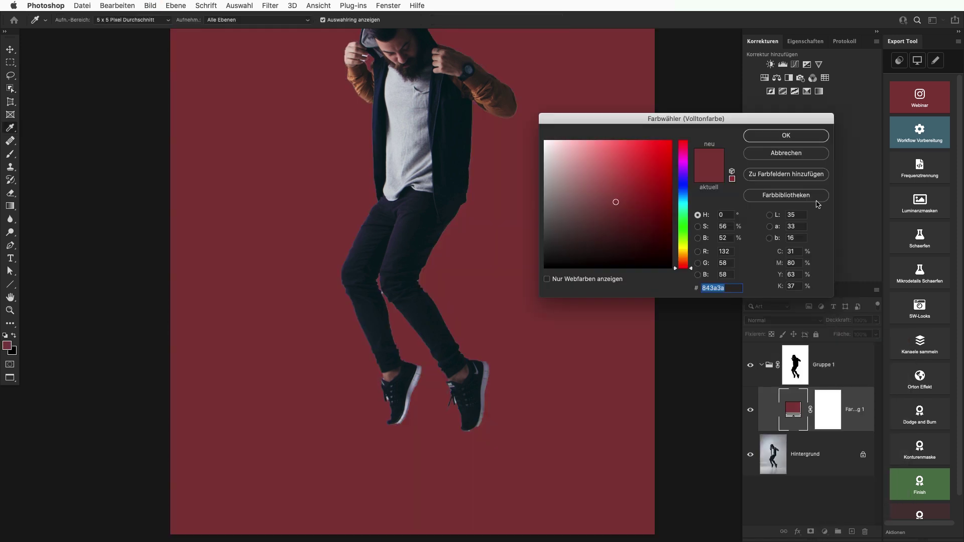
pyautogui.click(791, 137)
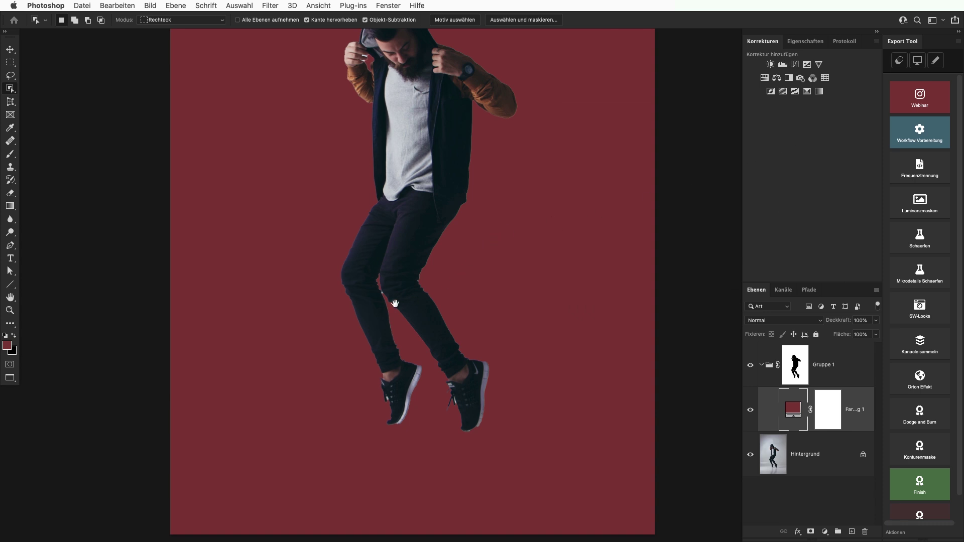
# Inspect the cut-out at knees, torso, face and hands, then target the group mask
pyautogui.moveTo(396, 285)
pyautogui.mouseDown()
pyautogui.moveTo(425, 293)
pyautogui.moveTo(449, 284)
pyautogui.mouseUp()
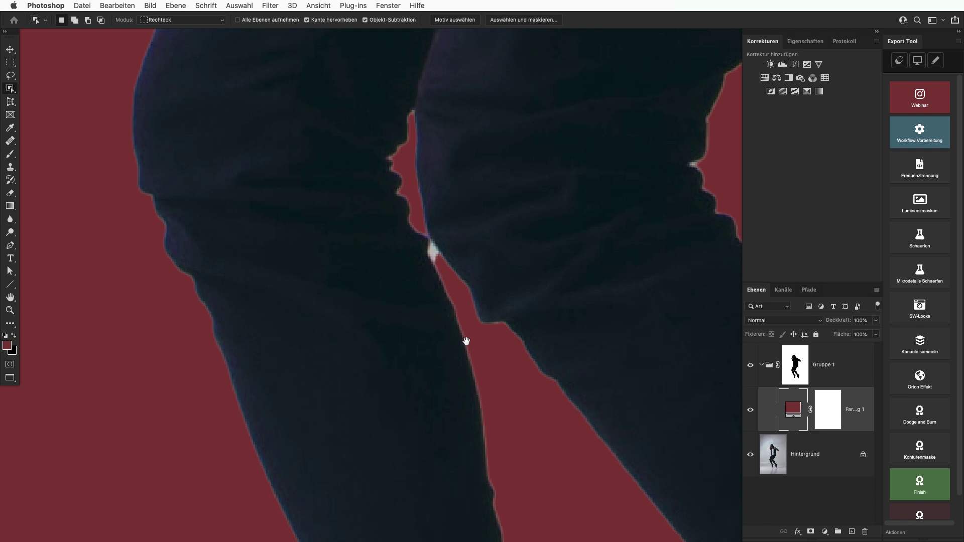
pyautogui.moveTo(467, 341); pyautogui.dragTo(456, 355)
pyautogui.moveTo(622, 162)
pyautogui.mouseDown()
pyautogui.moveTo(478, 372)
pyautogui.moveTo(491, 394)
pyautogui.mouseUp()
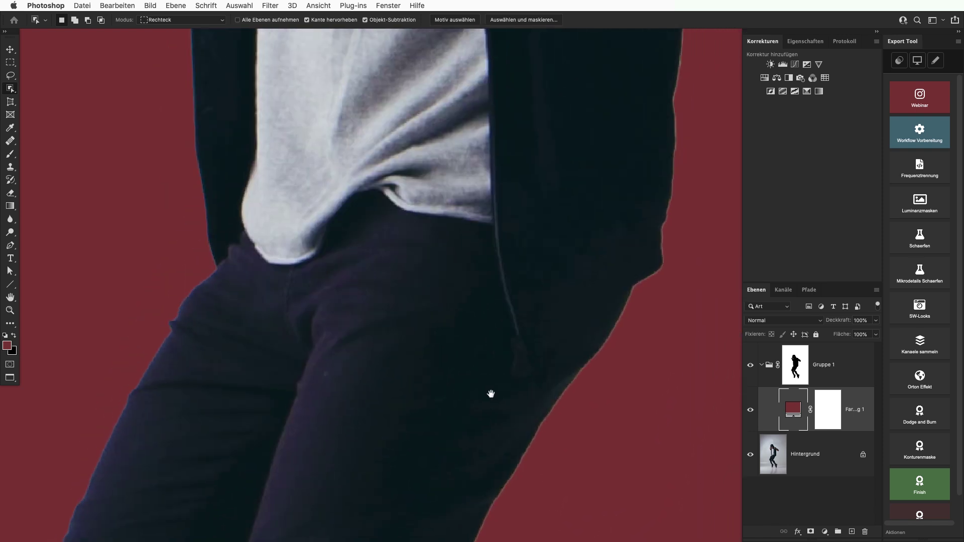
pyautogui.moveTo(646, 224); pyautogui.dragTo(453, 372)
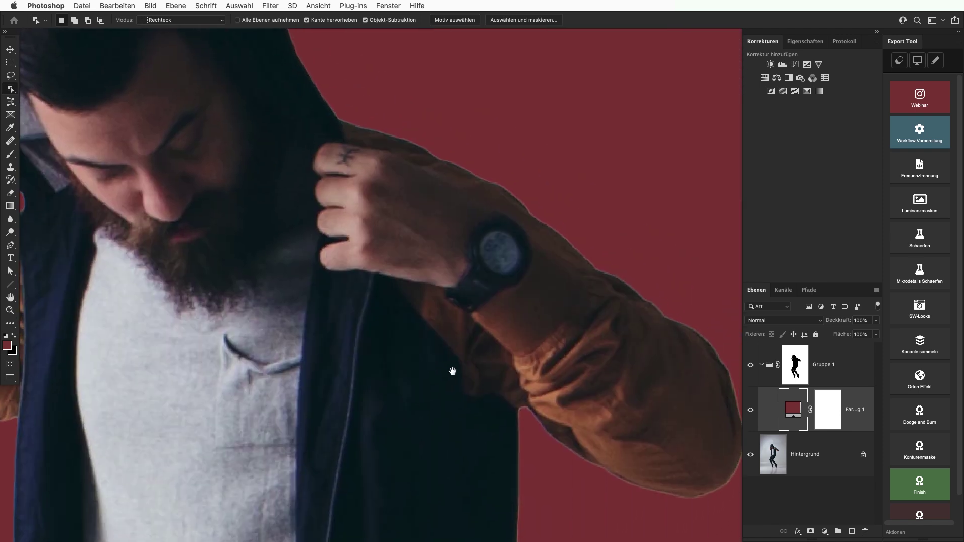
pyautogui.moveTo(499, 310); pyautogui.dragTo(495, 371)
pyautogui.moveTo(415, 284); pyautogui.dragTo(556, 378)
pyautogui.moveTo(506, 361)
pyautogui.mouseDown()
pyautogui.moveTo(558, 308)
pyautogui.moveTo(601, 328)
pyautogui.moveTo(554, 325)
pyautogui.mouseUp()
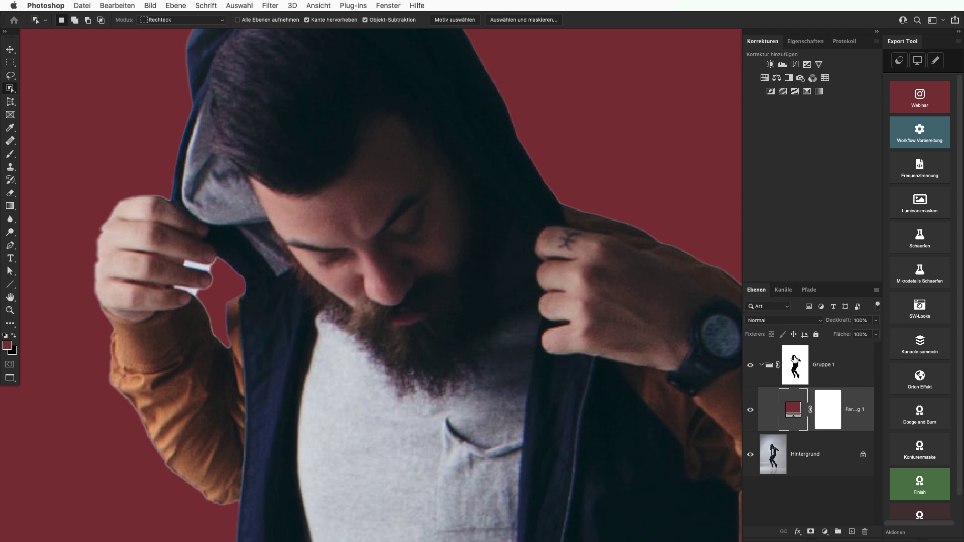
pyautogui.click(795, 359)
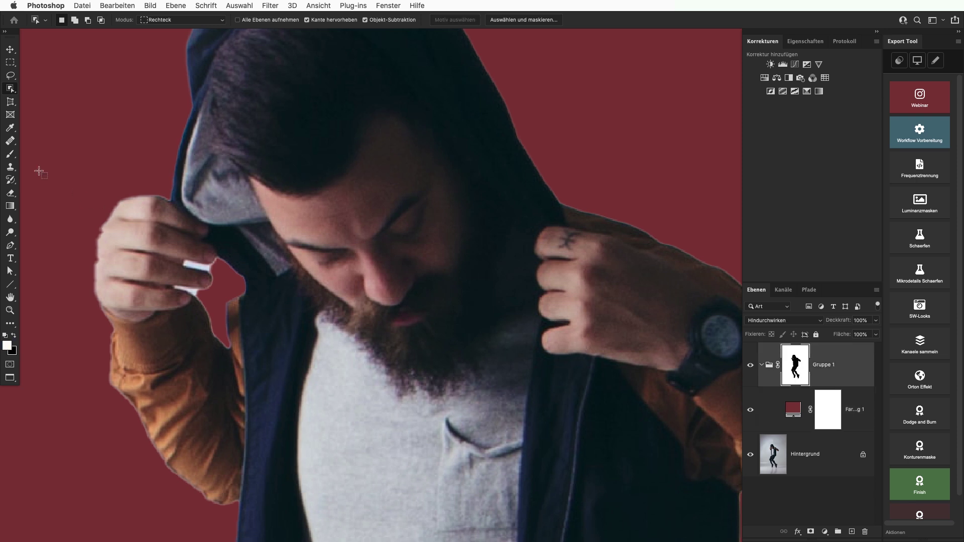
# Switch to the Brush tool and shrink it to a few pixels for the finger detail
pyautogui.click(11, 154)
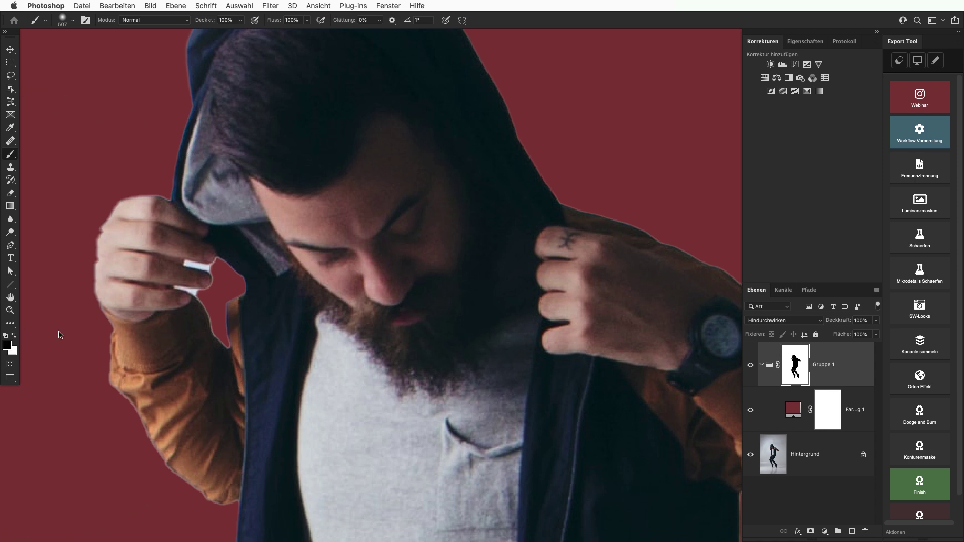
pyautogui.moveTo(338, 263); pyautogui.dragTo(116, 260)
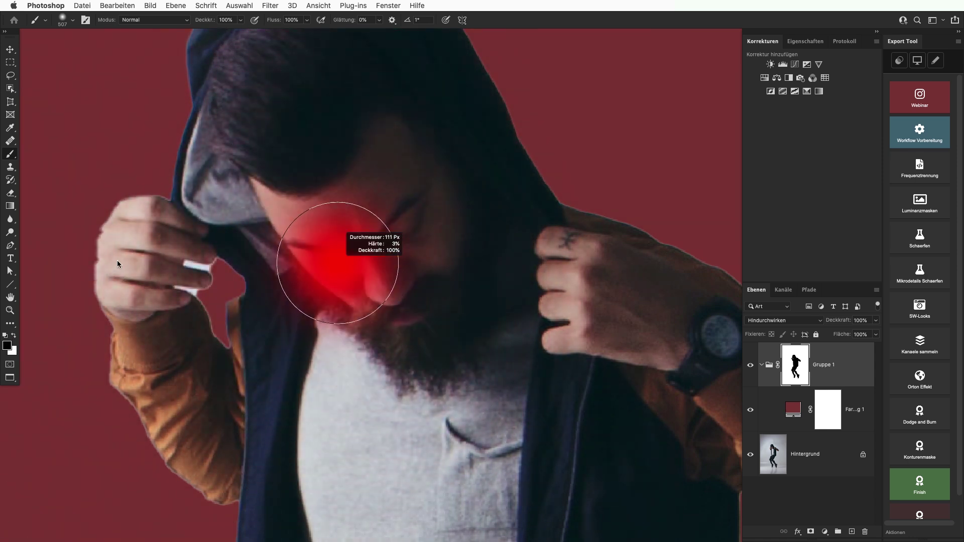
pyautogui.moveTo(196, 250)
pyautogui.mouseDown()
pyautogui.moveTo(151, 253)
pyautogui.moveTo(325, 251)
pyautogui.moveTo(325, 243)
pyautogui.mouseUp()
pyautogui.scroll(1, 192, 264)
pyautogui.scroll(2, 193, 265)
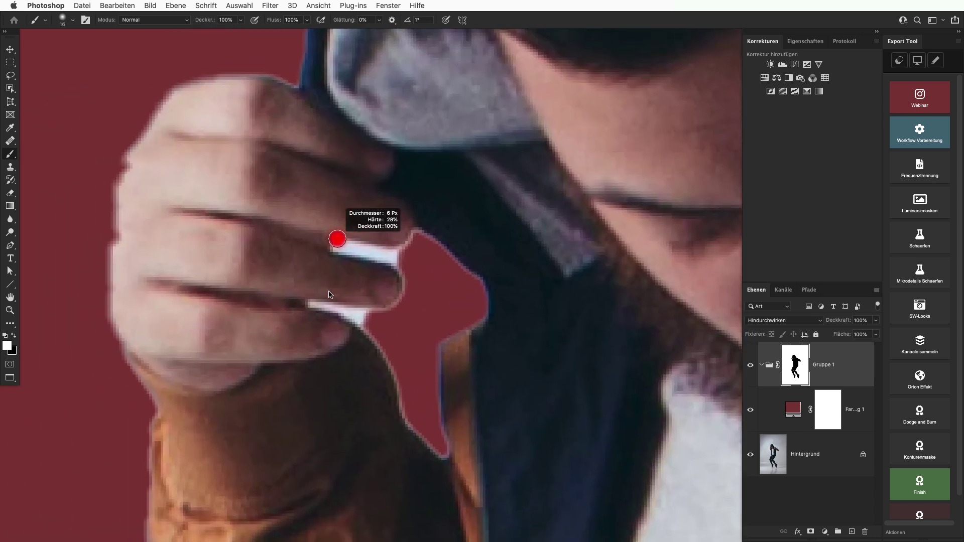
pyautogui.scroll(1, 338, 248)
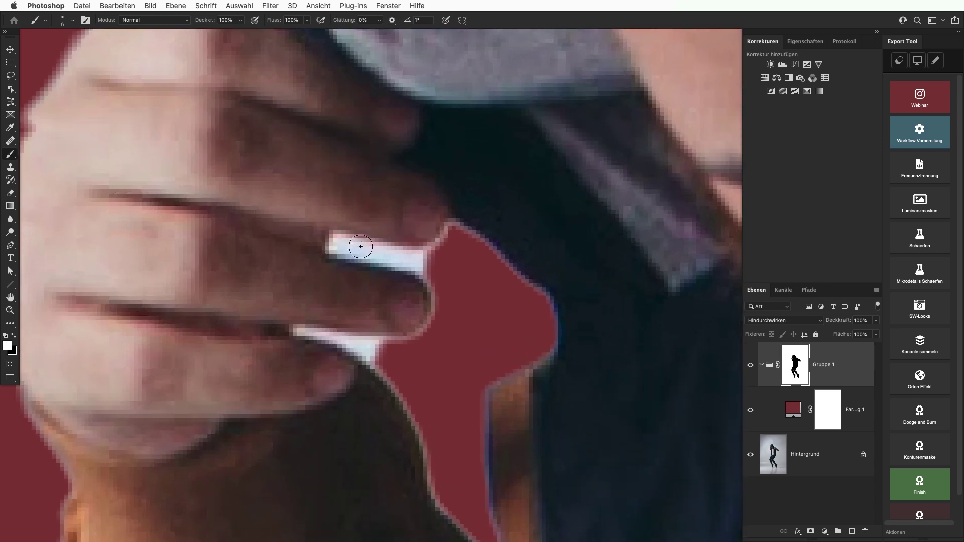
pyautogui.moveTo(345, 242); pyautogui.dragTo(345, 246)
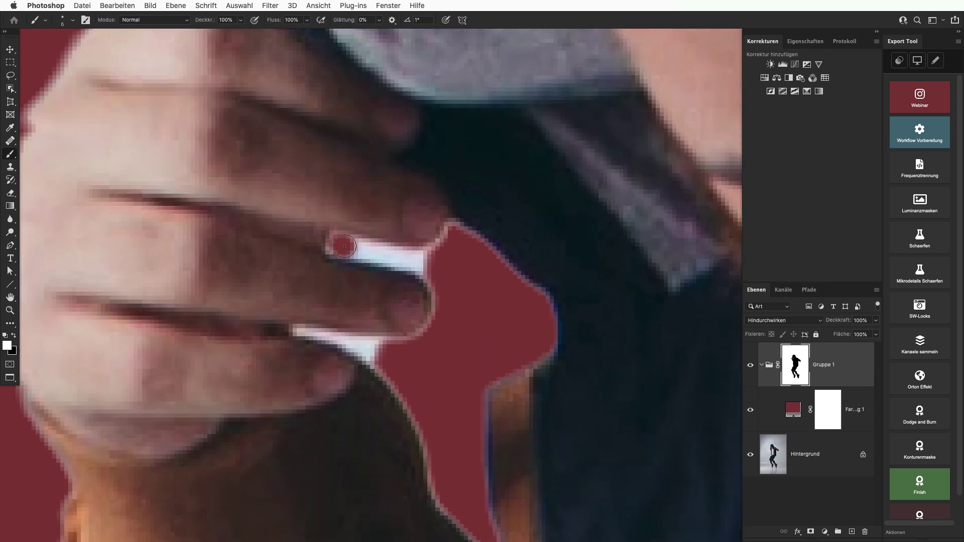
# Paint black on the mask over the white gaps between the fingers
pyautogui.moveTo(431, 266); pyautogui.dragTo(370, 255)
pyautogui.moveTo(304, 327)
pyautogui.mouseDown()
pyautogui.moveTo(374, 362)
pyautogui.moveTo(372, 346)
pyautogui.moveTo(349, 340)
pyautogui.moveTo(381, 347)
pyautogui.mouseUp()
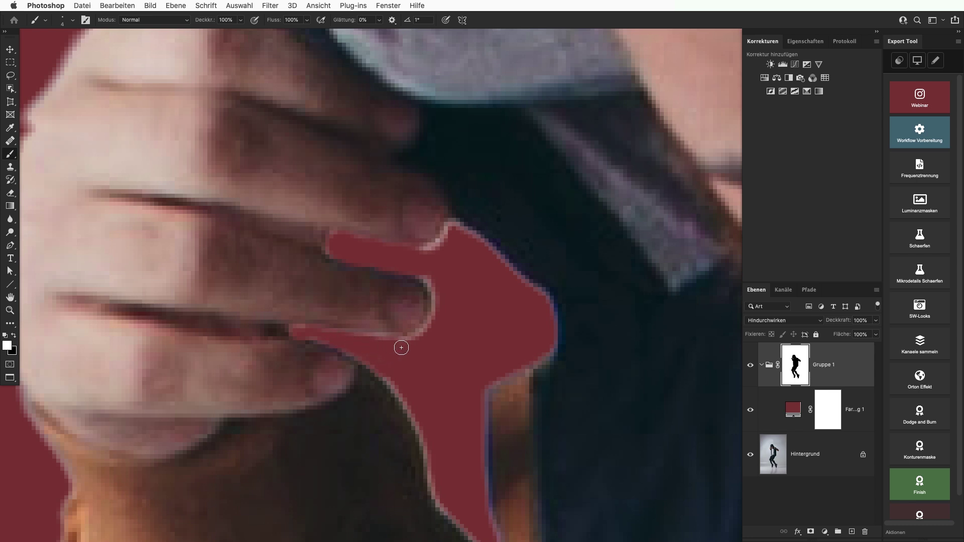
pyautogui.scroll(-5, 402, 347)
pyautogui.moveTo(616, 499)
pyautogui.mouseDown()
pyautogui.moveTo(360, 373)
pyautogui.moveTo(318, 233)
pyautogui.mouseUp()
# Shrink the brush to 2 px and mask the white strips along the knee and shoe edge
pyautogui.scroll(-5, 347, 261)
pyautogui.scroll(-5, 387, 326)
pyautogui.scroll(-5, 410, 302)
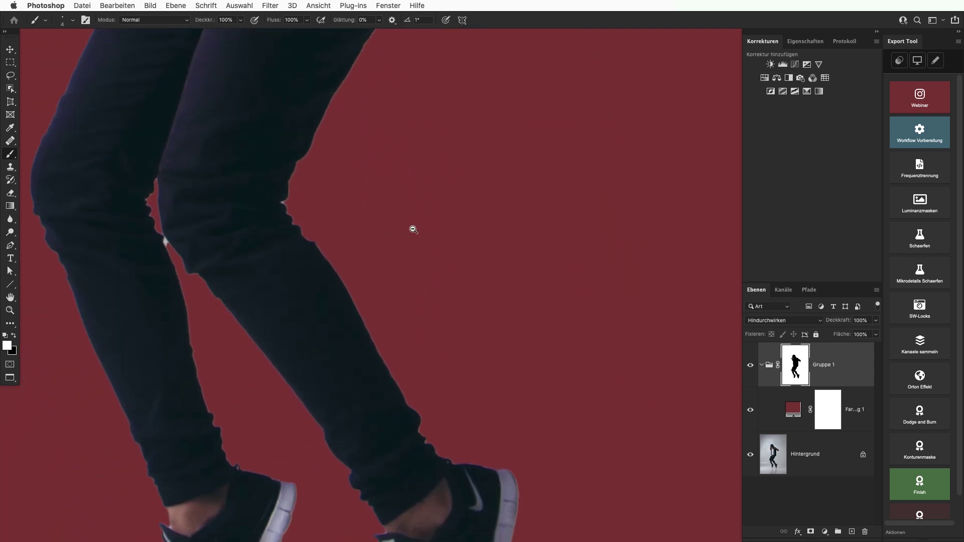
pyautogui.scroll(5, 414, 229)
pyautogui.moveTo(319, 189); pyautogui.dragTo(361, 292)
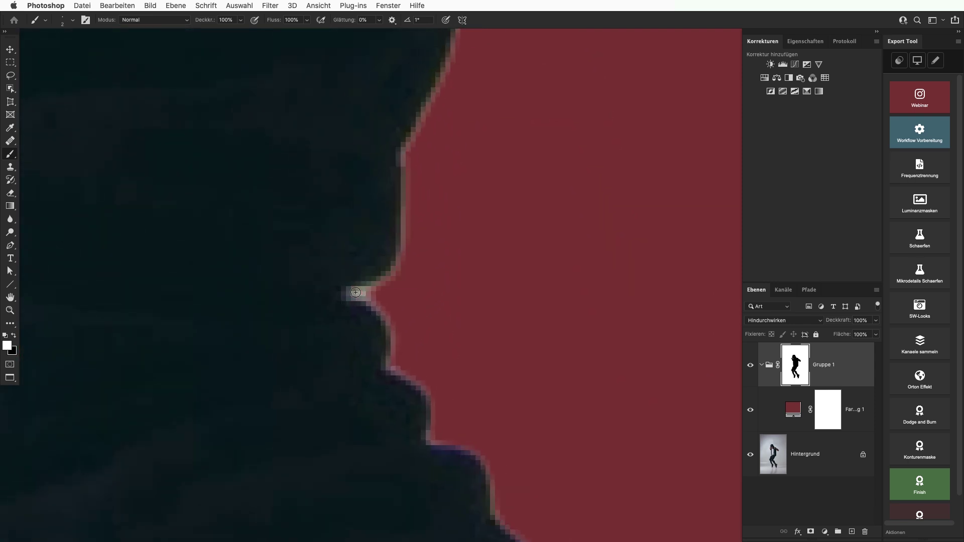
pyautogui.scroll(-5, 382, 293)
pyautogui.scroll(-3, 321, 304)
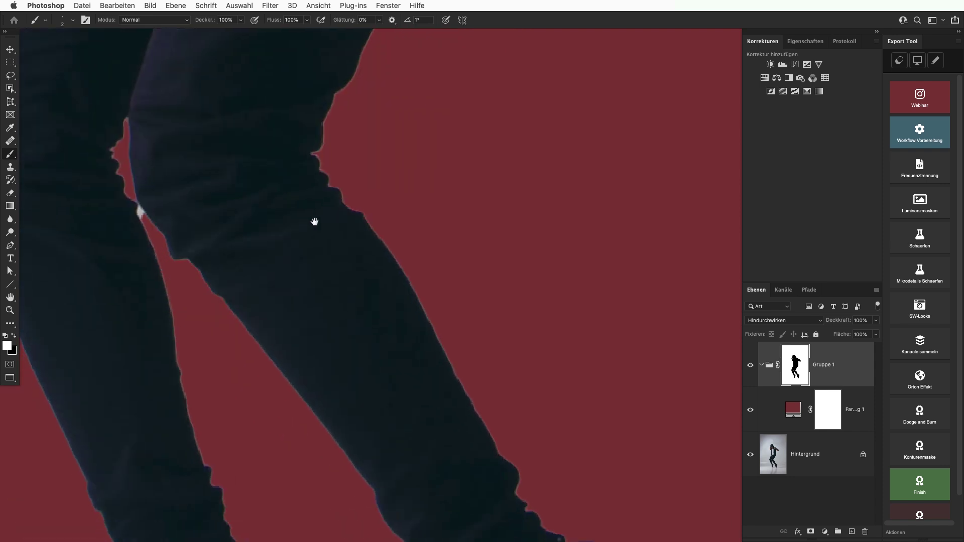
pyautogui.scroll(-5, 315, 219)
pyautogui.scroll(-2, 329, 275)
pyautogui.scroll(-3, 350, 387)
pyautogui.scroll(5, 352, 216)
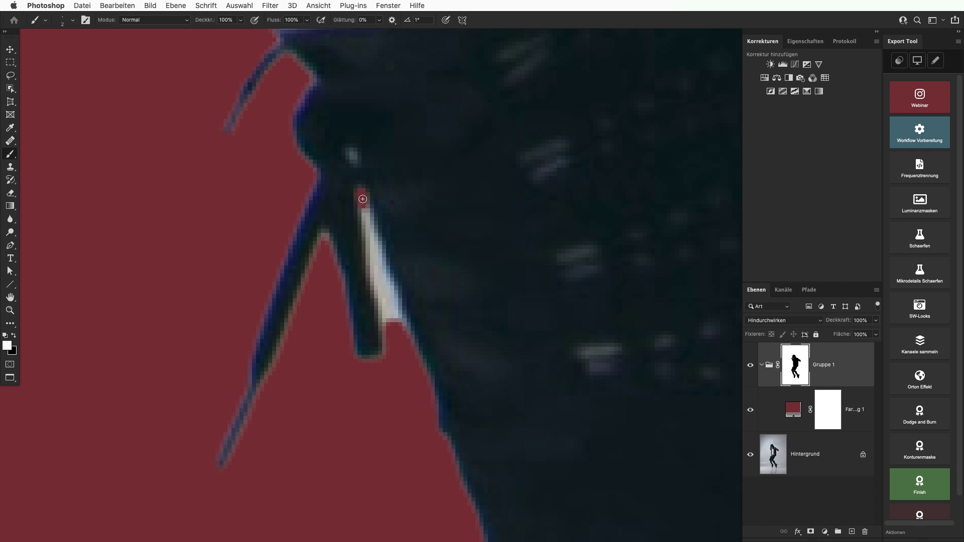
pyautogui.moveTo(371, 235); pyautogui.dragTo(395, 319)
pyautogui.moveTo(368, 219); pyautogui.dragTo(389, 315)
pyautogui.moveTo(372, 250); pyautogui.dragTo(385, 309)
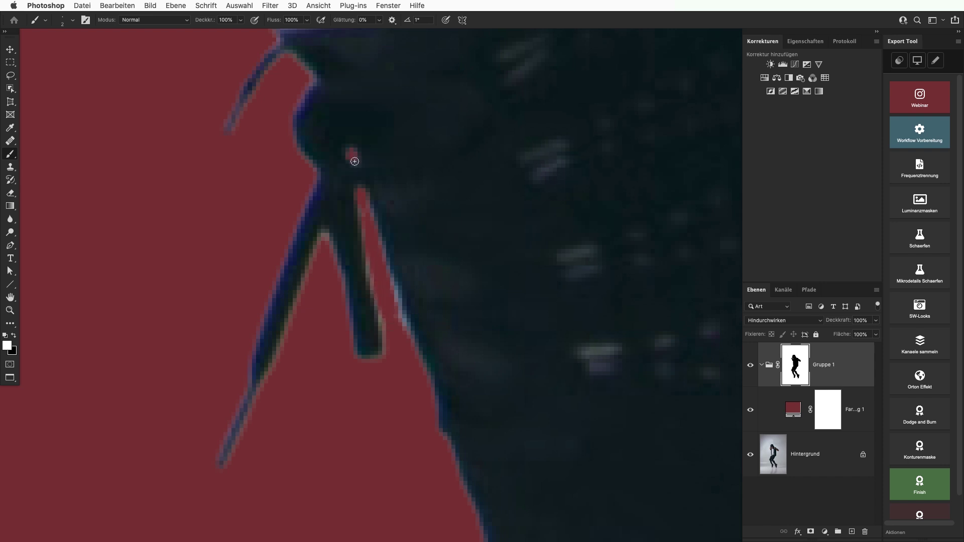
# Enlarge the brush slightly and hide the white patch on the shoe
pyautogui.scroll(-5, 354, 161)
pyautogui.scroll(2, 525, 257)
pyautogui.scroll(5, 352, 231)
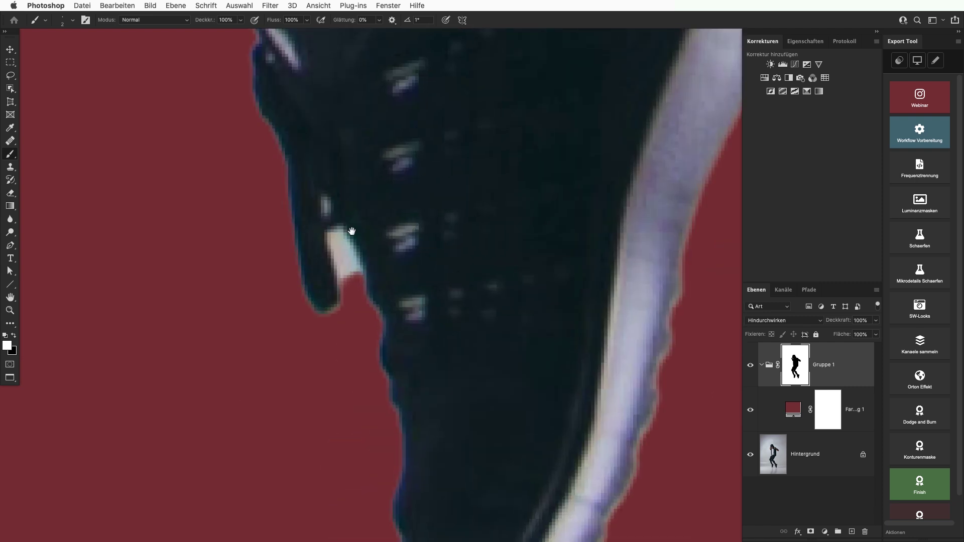
pyautogui.moveTo(342, 251); pyautogui.dragTo(342, 240)
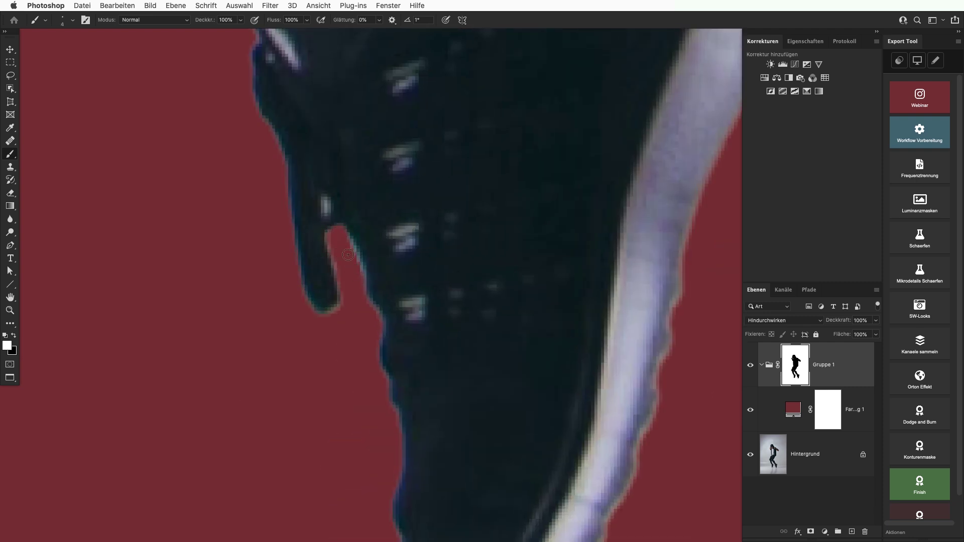
pyautogui.scroll(-3, 325, 217)
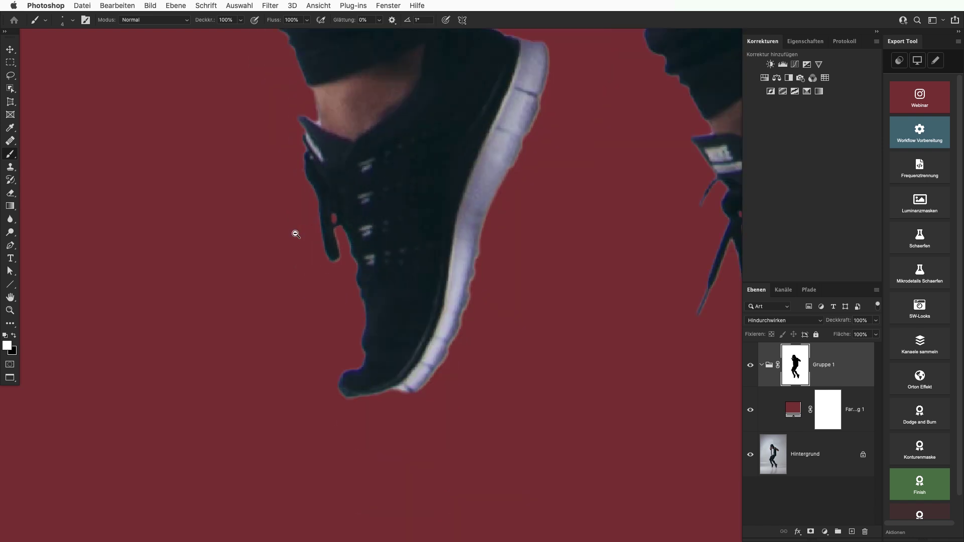
pyautogui.scroll(-2, 293, 231)
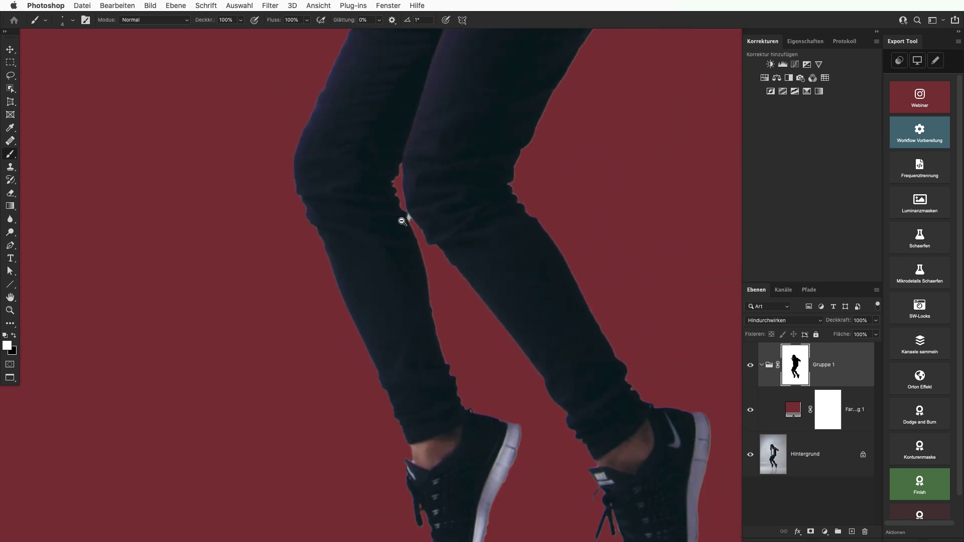
# Mask the whitish spot between the legs and show the group mask's properties
pyautogui.click(402, 222)
pyautogui.moveTo(415, 185)
pyautogui.mouseDown()
pyautogui.moveTo(424, 232)
pyautogui.moveTo(417, 198)
pyautogui.moveTo(434, 222)
pyautogui.mouseUp()
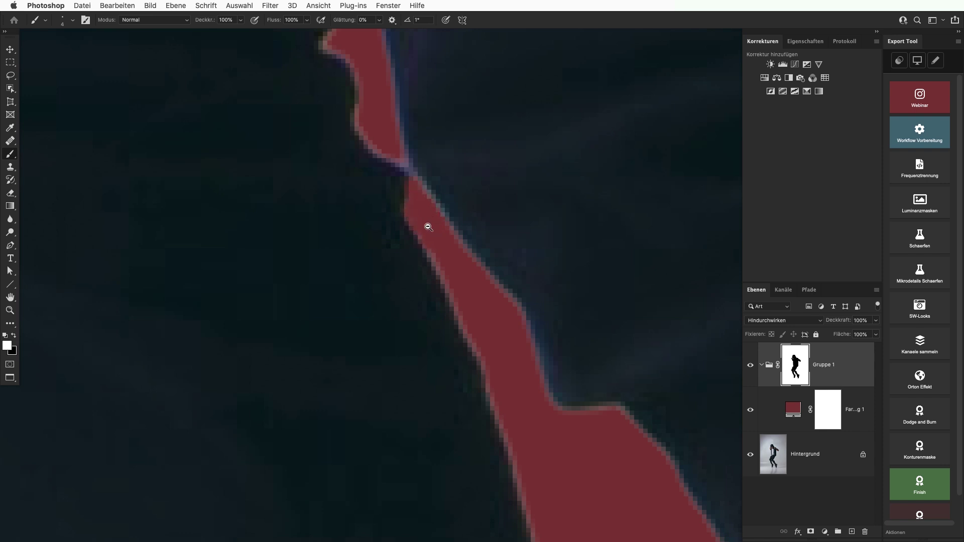
pyautogui.scroll(-5, 426, 222)
pyautogui.scroll(-3, 395, 274)
pyautogui.scroll(-3, 407, 231)
pyautogui.scroll(2, 414, 221)
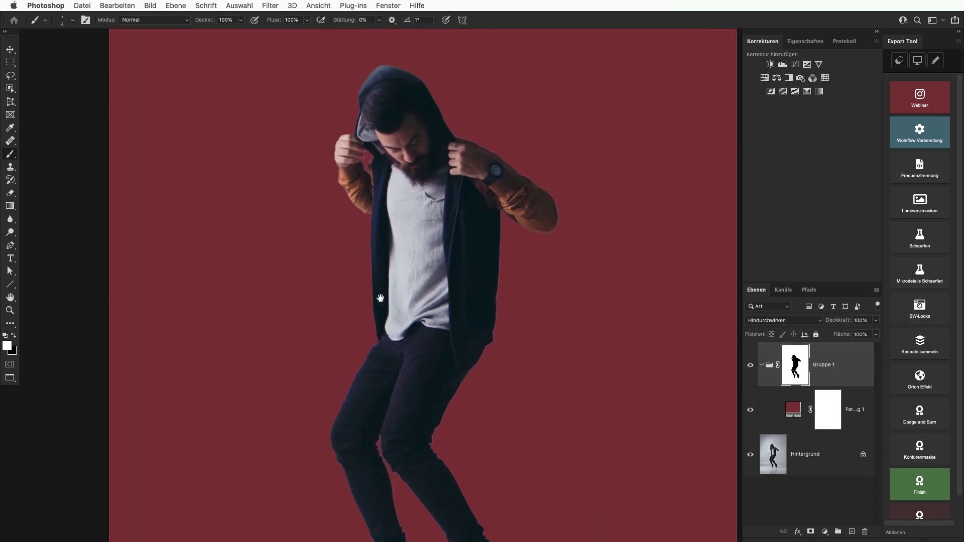
pyautogui.scroll(4, 496, 310)
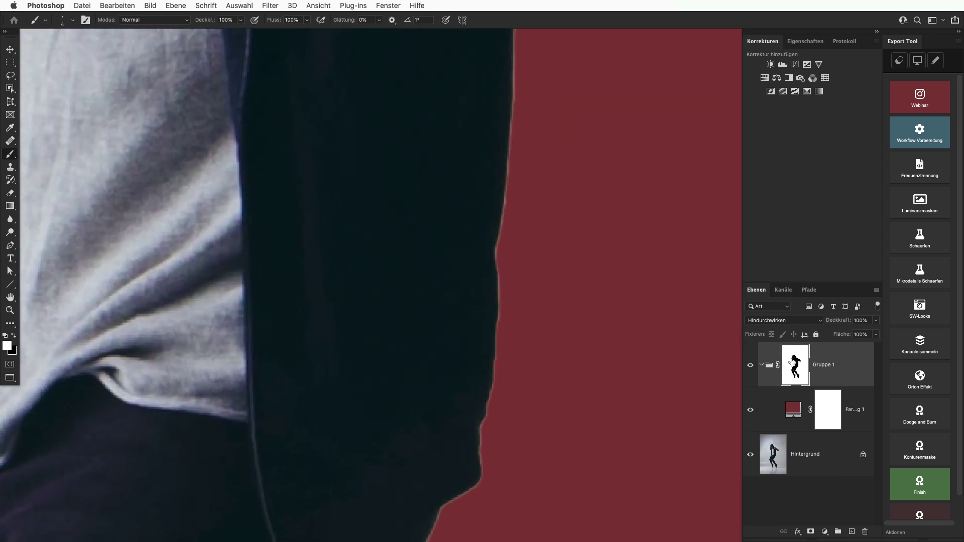
pyautogui.click(801, 40)
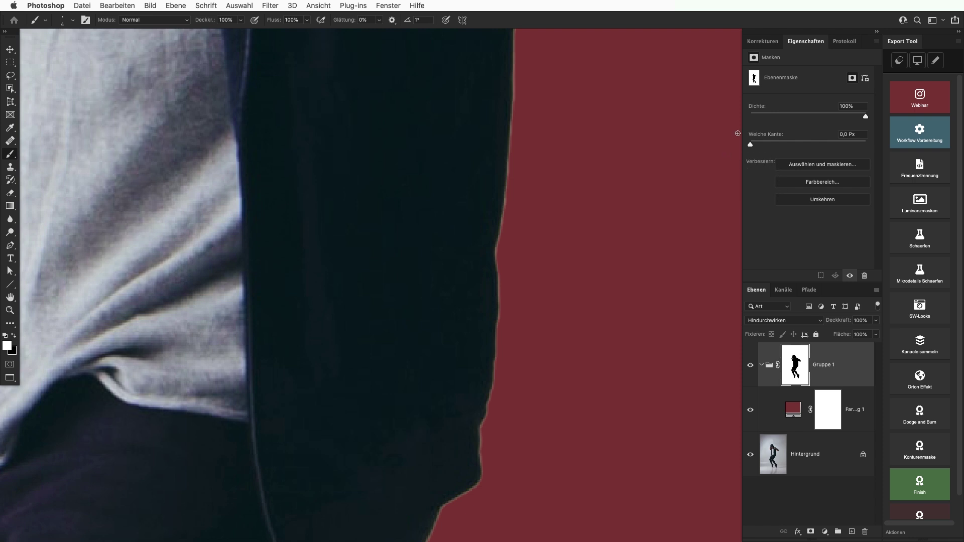
# Open the group mask in Select and Mask and shift its edge outward to +45%
pyautogui.click(403, 8)
pyautogui.click(482, 147)
pyautogui.click(821, 165)
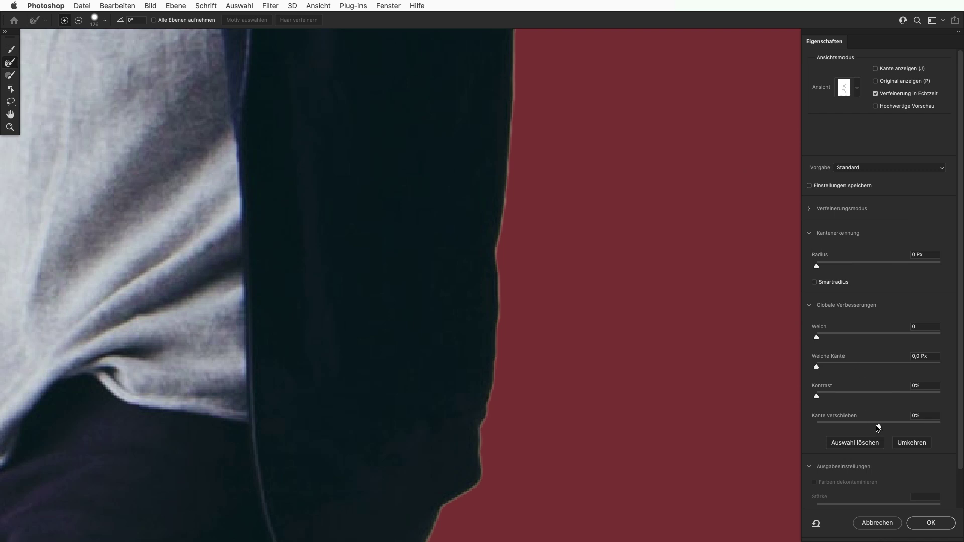
pyautogui.moveTo(880, 428); pyautogui.dragTo(875, 428)
pyautogui.moveTo(888, 430); pyautogui.dragTo(893, 431)
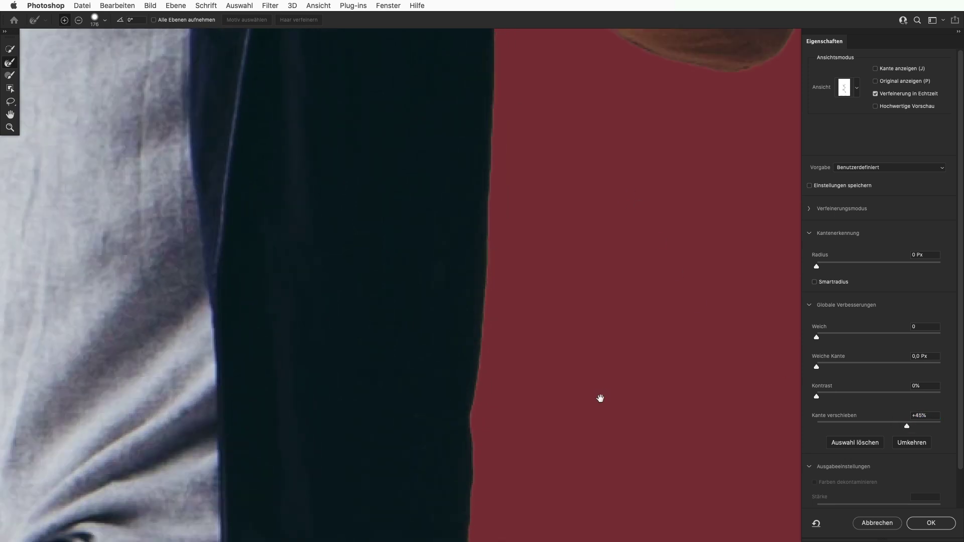
pyautogui.scroll(-5, 602, 343)
pyautogui.scroll(2, 594, 393)
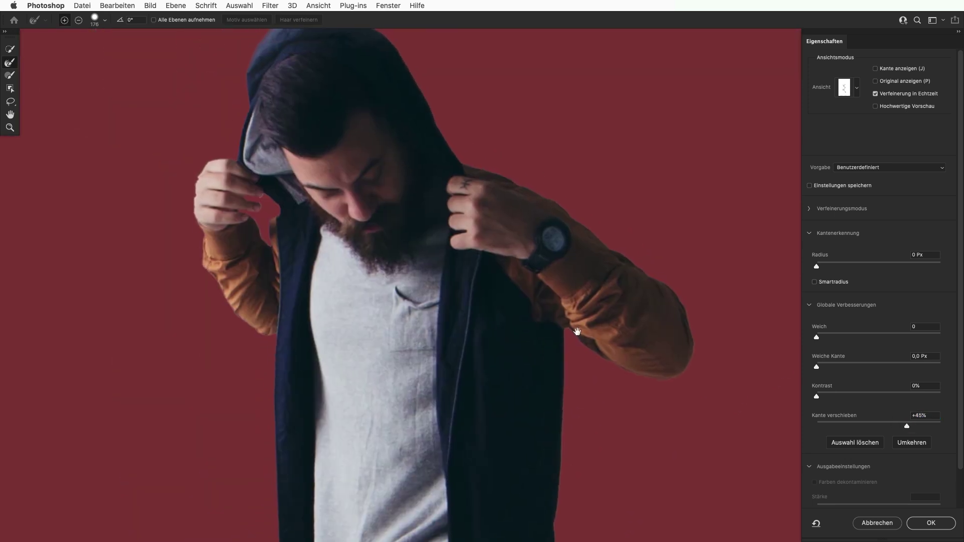
pyautogui.scroll(3, 528, 217)
pyautogui.scroll(4, 437, 234)
pyautogui.scroll(2, 686, 317)
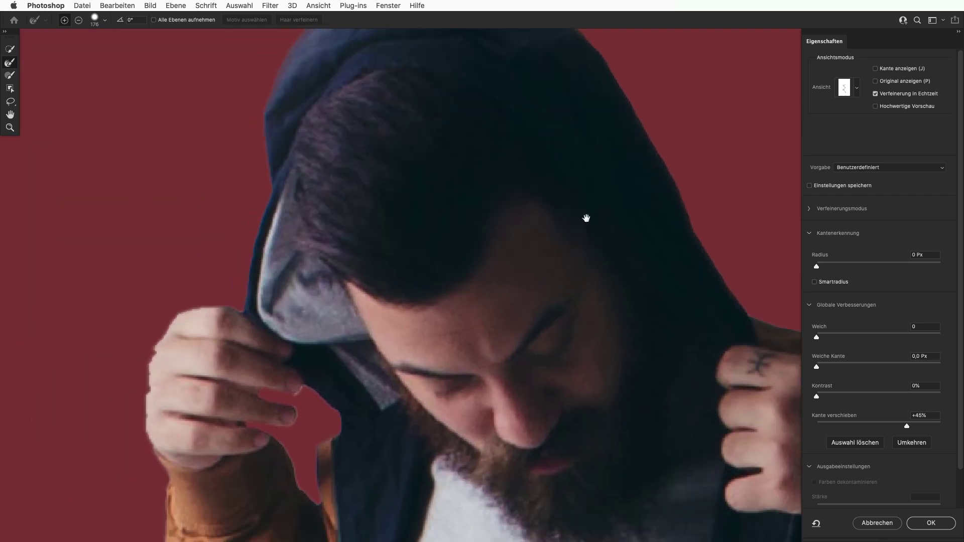
pyautogui.scroll(-5, 586, 215)
pyautogui.hscroll(-3, 585, 215)
# Check the hand, face and hood edges and feather the mask by 1 px
pyautogui.moveTo(513, 398)
pyautogui.mouseDown()
pyautogui.moveTo(518, 312)
pyautogui.moveTo(556, 367)
pyautogui.mouseUp()
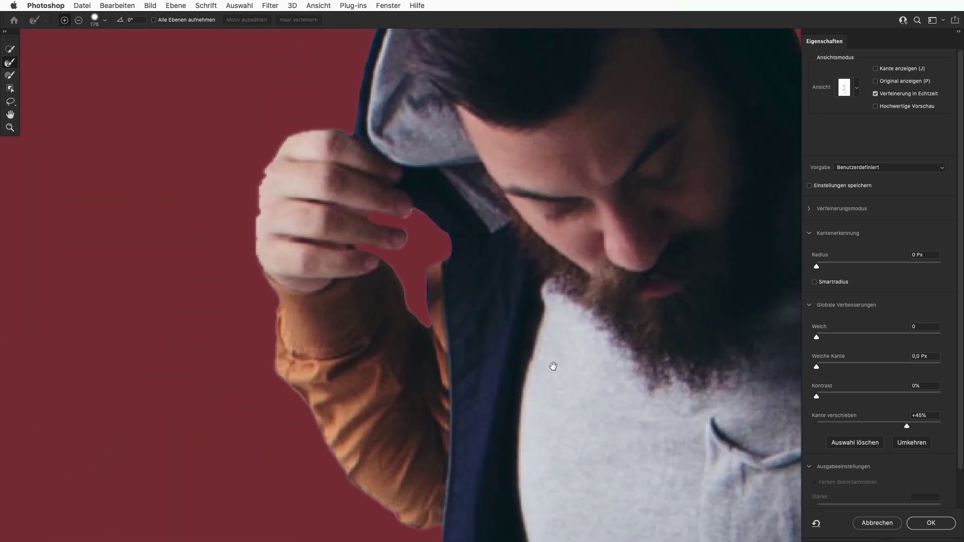
pyautogui.scroll(-3, 473, 226)
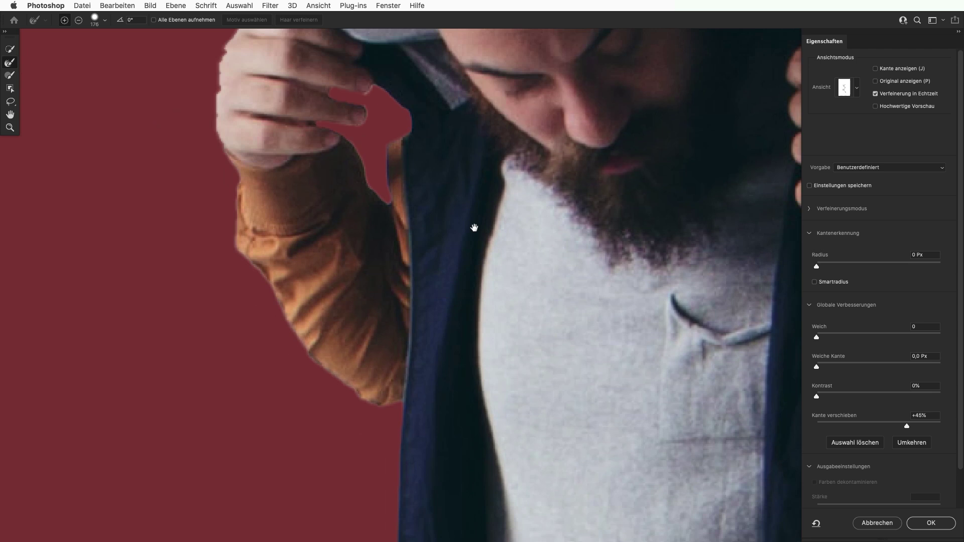
pyautogui.scroll(-3, 478, 285)
pyautogui.scroll(-3, 466, 302)
pyautogui.scroll(-5, 466, 302)
pyautogui.scroll(-3, 532, 243)
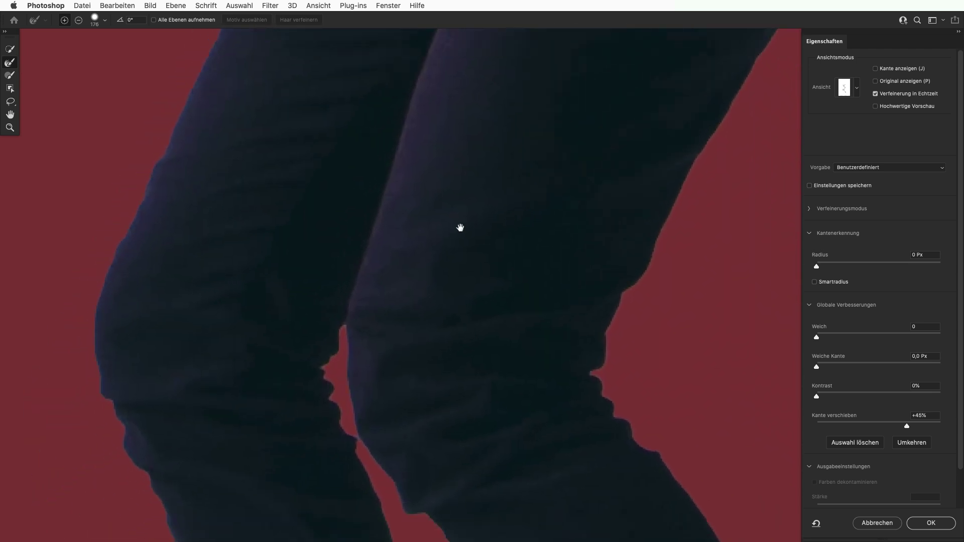
pyautogui.scroll(-5, 459, 226)
pyautogui.scroll(-3, 476, 277)
pyautogui.scroll(-5, 437, 236)
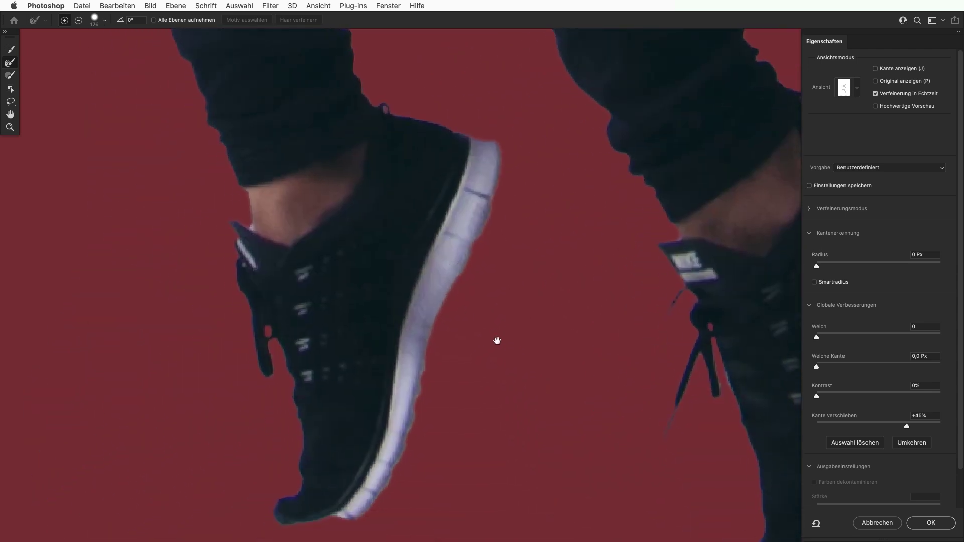
pyautogui.scroll(-3, 297, 304)
pyautogui.scroll(-3, 431, 303)
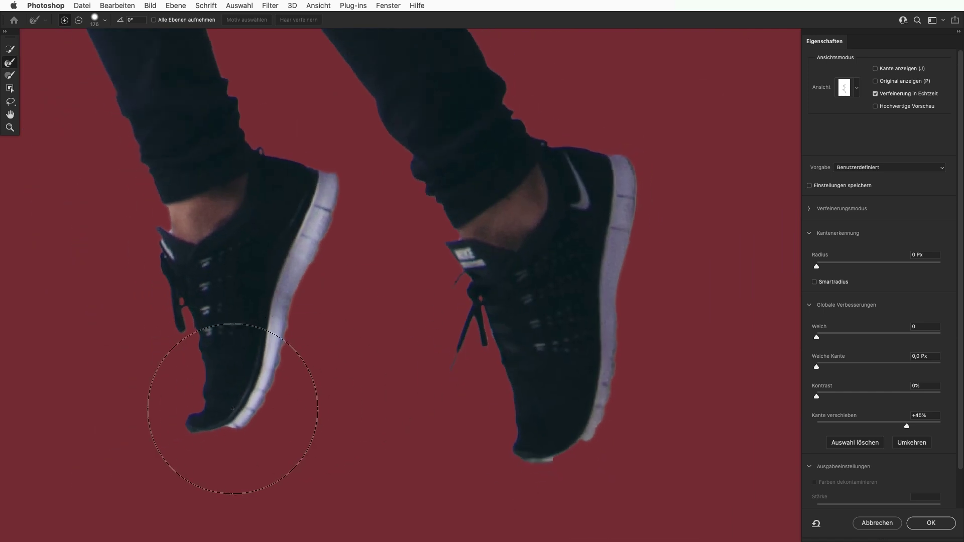
pyautogui.scroll(8, 549, 372)
pyautogui.scroll(5, 548, 434)
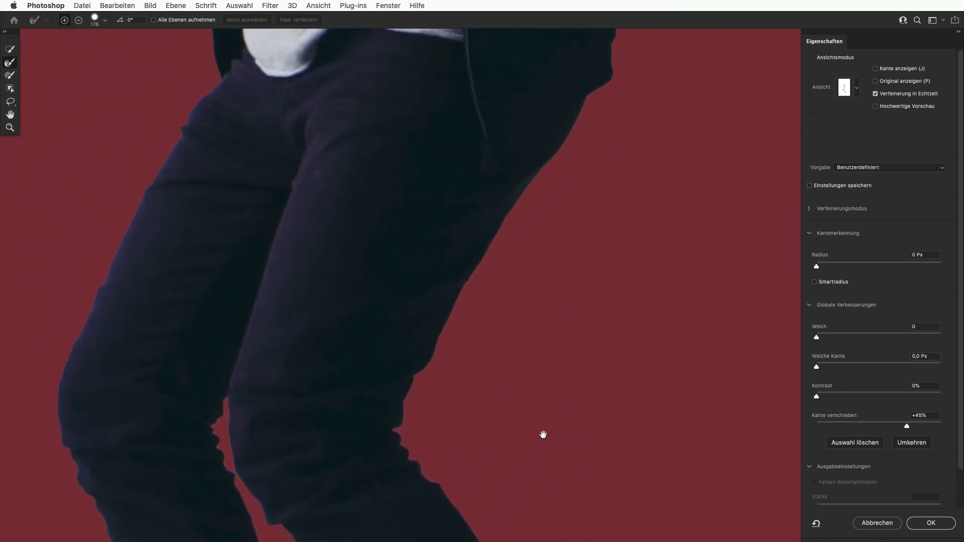
pyautogui.scroll(5, 544, 435)
pyautogui.scroll(1, 536, 344)
pyautogui.scroll(5, 536, 345)
pyautogui.scroll(4, 532, 340)
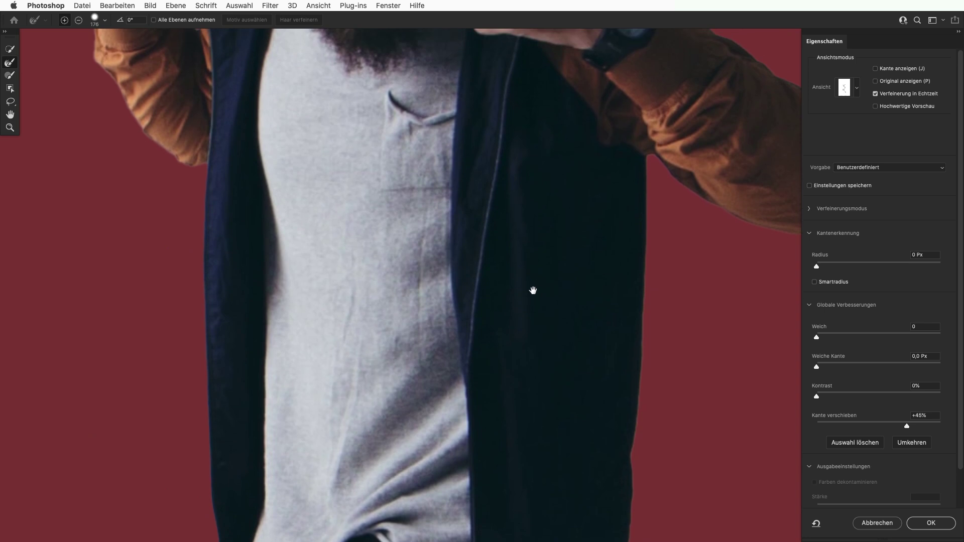
pyautogui.scroll(6, 534, 290)
pyautogui.moveTo(517, 312)
pyautogui.mouseDown()
pyautogui.moveTo(532, 420)
pyautogui.moveTo(571, 459)
pyautogui.mouseUp()
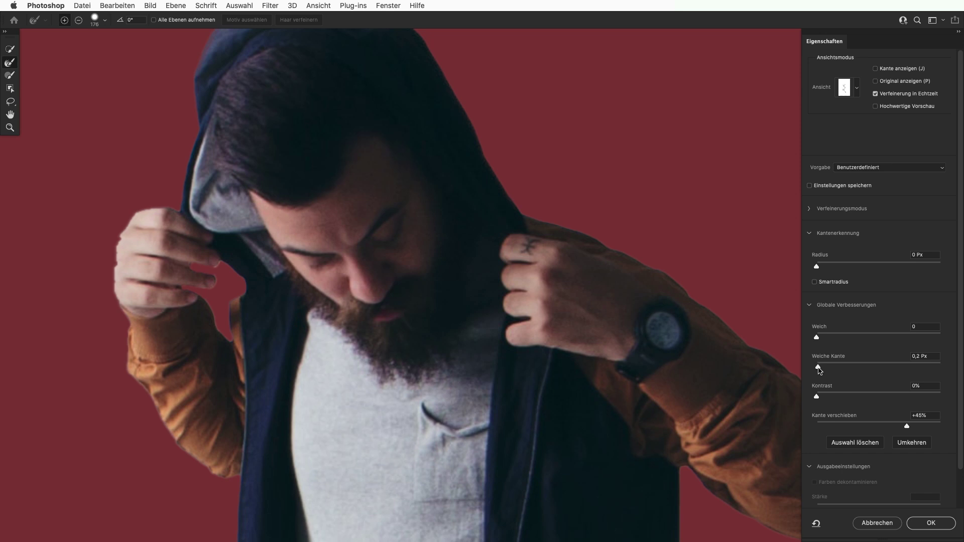
pyautogui.moveTo(821, 369); pyautogui.dragTo(825, 371)
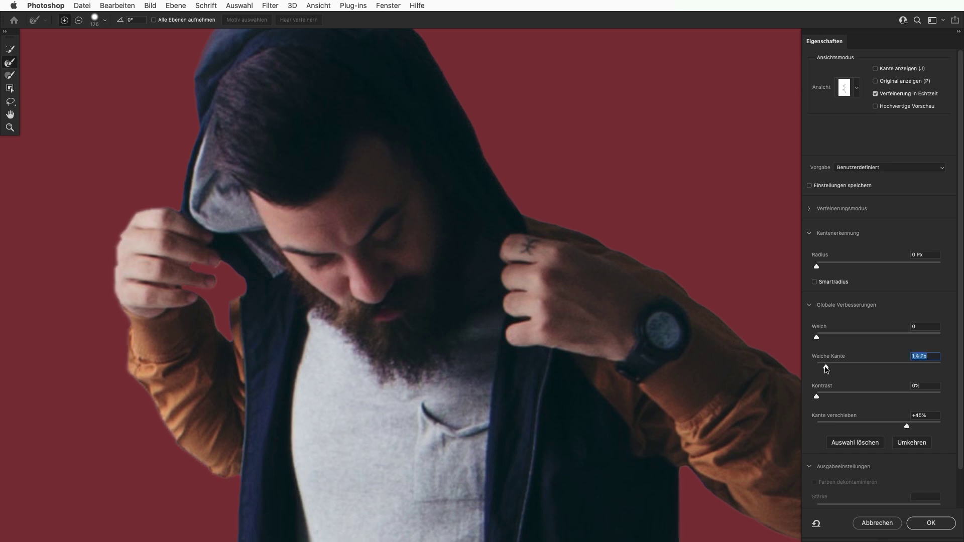
pyautogui.scroll(2, 684, 275)
pyautogui.scroll(3, 685, 276)
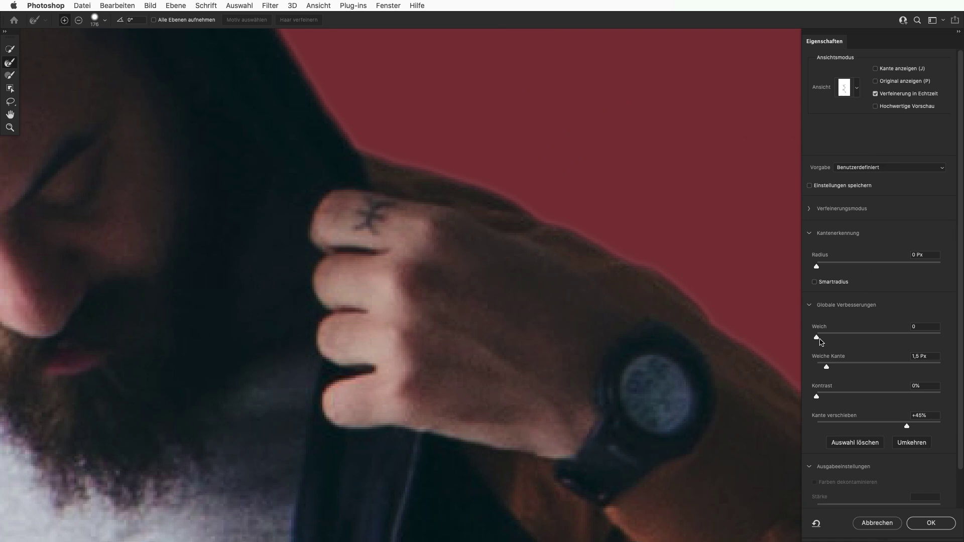
pyautogui.click(825, 369)
pyautogui.scroll(-5, 725, 375)
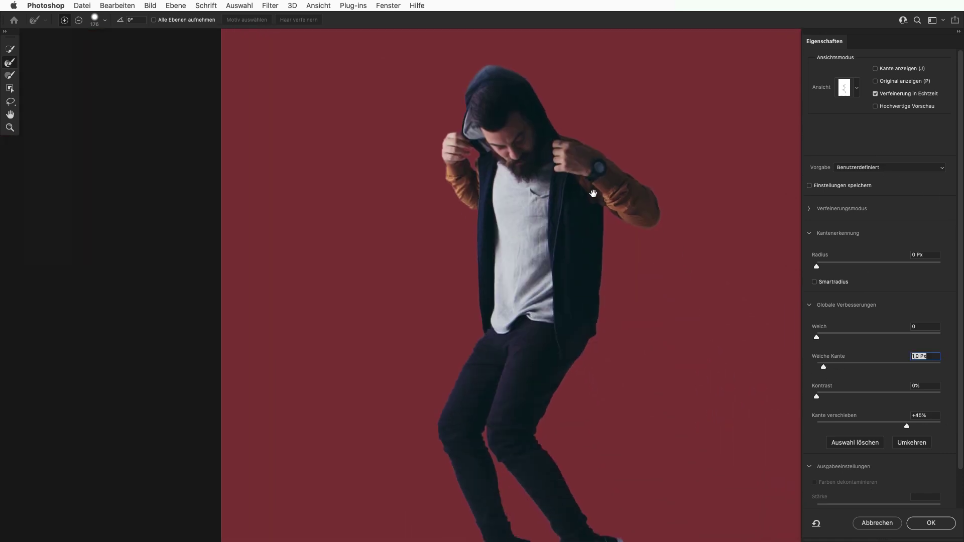
# Apply the refined mask edge and set the brush size to 7 px
pyautogui.click(931, 523)
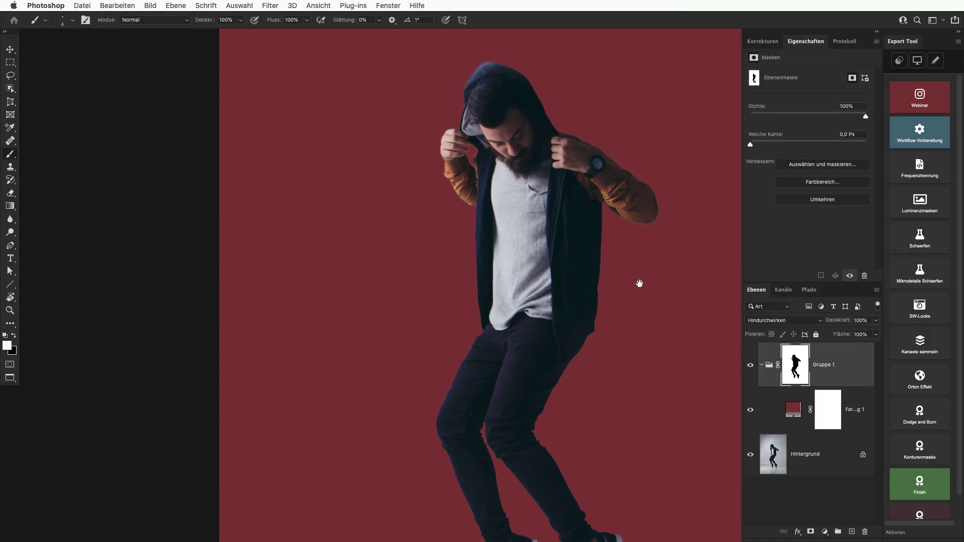
pyautogui.scroll(3, 462, 140)
pyautogui.scroll(3, 462, 140)
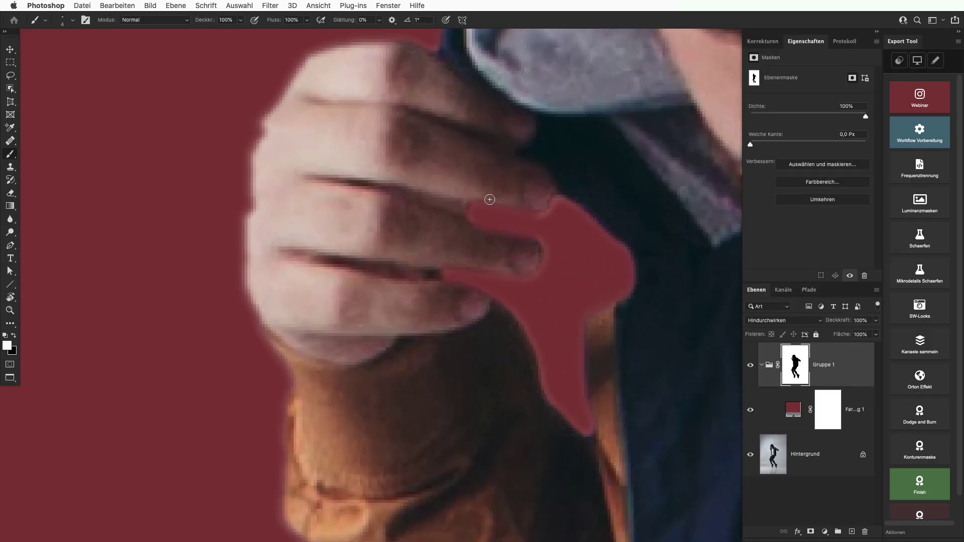
pyautogui.moveTo(347, 151); pyautogui.dragTo(353, 153)
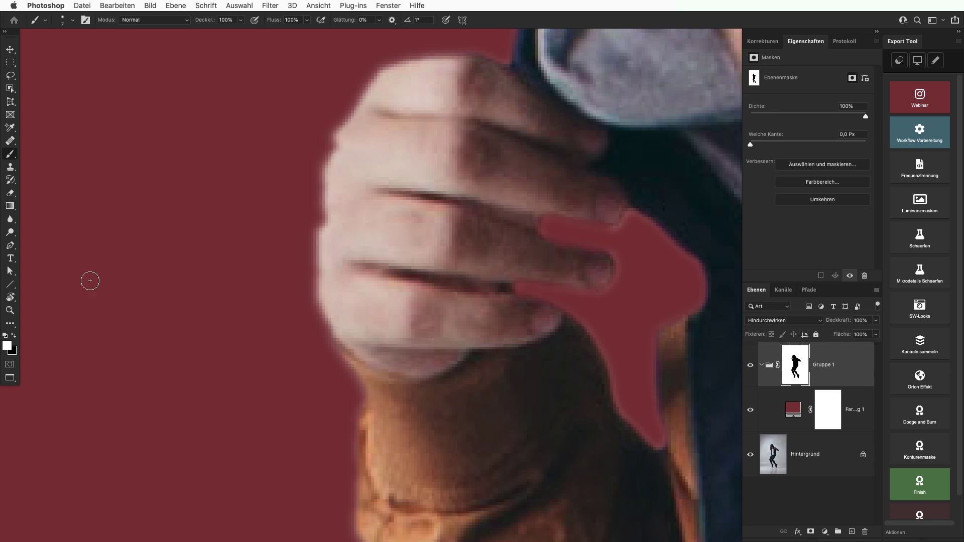
# Clean up the heel's light sole rim on the mask, alternating black and white paint
pyautogui.click(14, 335)
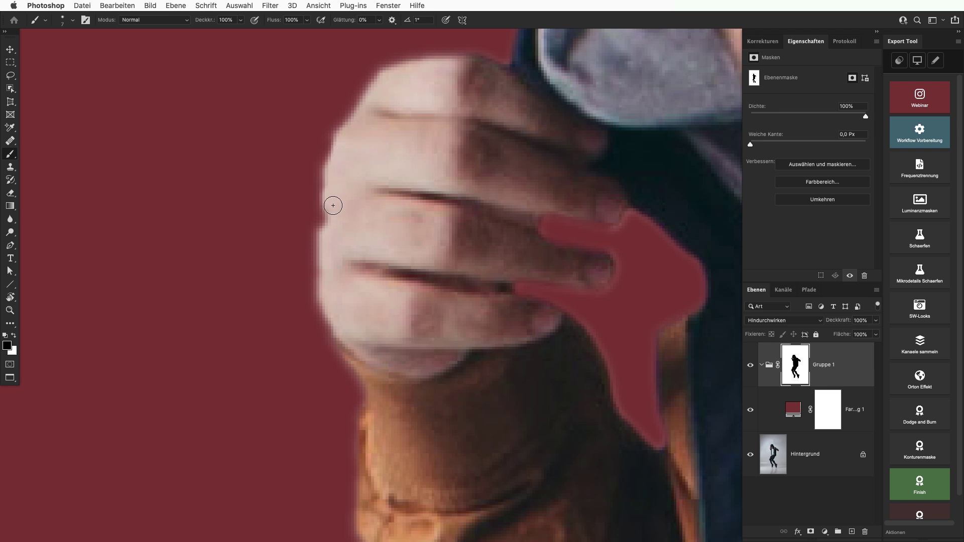
pyautogui.scroll(-3, 330, 232)
pyautogui.scroll(-3, 304, 248)
pyautogui.moveTo(444, 431); pyautogui.dragTo(354, 104)
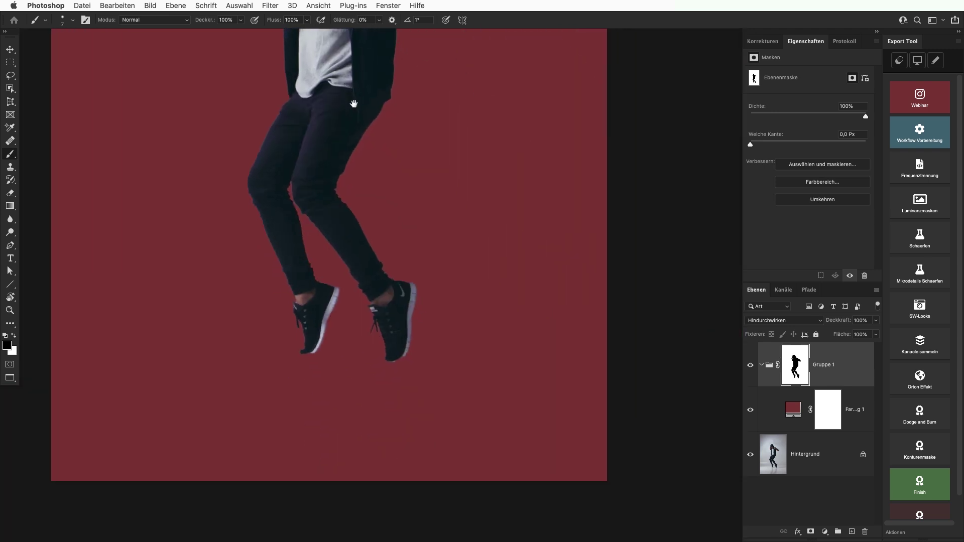
pyautogui.scroll(5, 478, 345)
pyautogui.scroll(2, 444, 340)
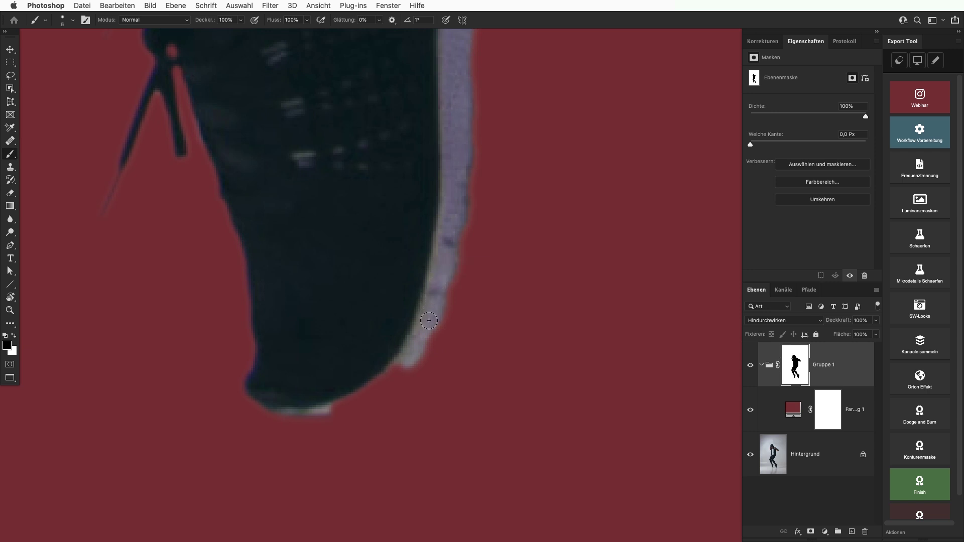
pyautogui.moveTo(412, 356)
pyautogui.mouseDown()
pyautogui.moveTo(319, 415)
pyautogui.moveTo(268, 405)
pyautogui.moveTo(396, 359)
pyautogui.mouseUp()
pyautogui.press('x')
pyautogui.scroll(1, 276, 437)
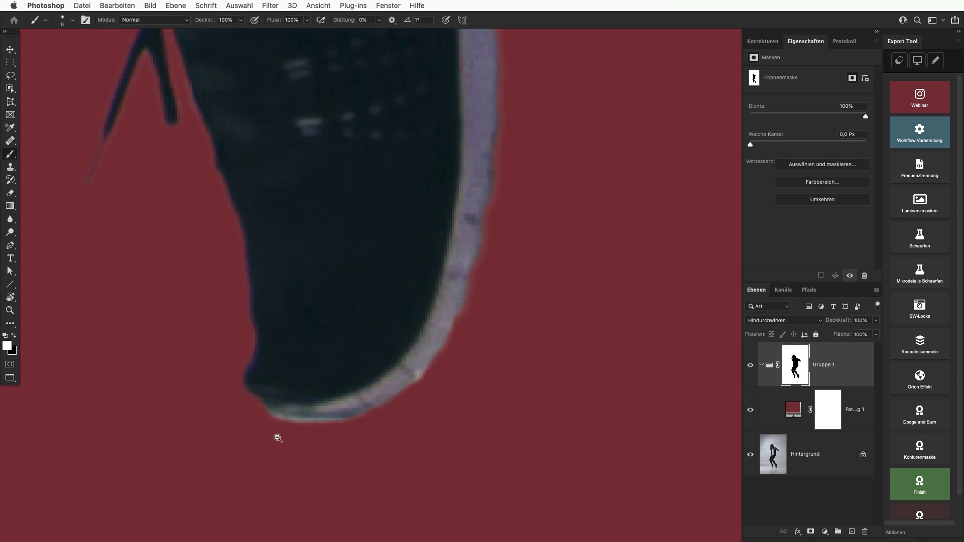
pyautogui.scroll(1, 267, 412)
pyautogui.moveTo(271, 411); pyautogui.dragTo(331, 427)
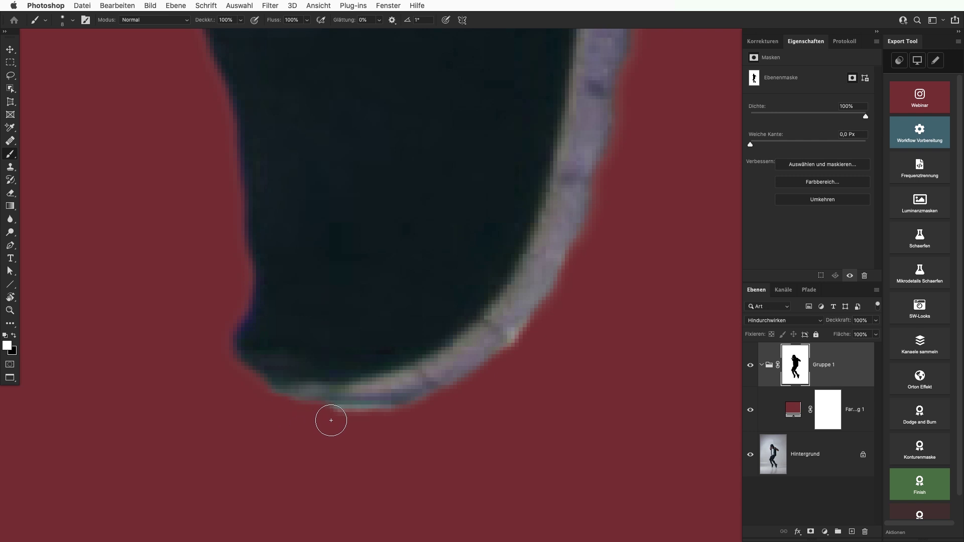
pyautogui.scroll(-2, 312, 401)
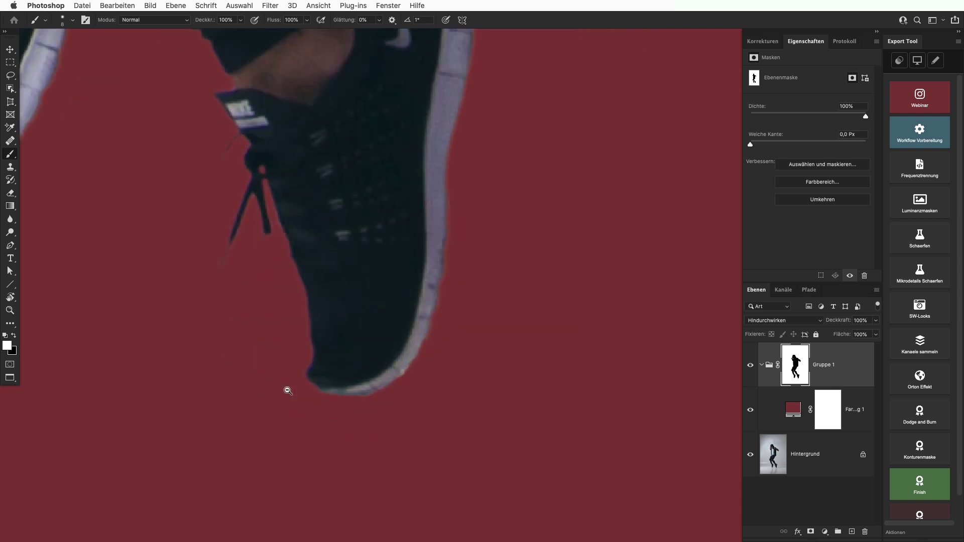
pyautogui.scroll(-2, 402, 372)
pyautogui.scroll(-1, 400, 355)
pyautogui.scroll(3, 400, 355)
# Paint out the left shoe's protruding sole edge on the mask, then shrink the brush
pyautogui.press('x')
pyautogui.moveTo(502, 297)
pyautogui.mouseDown()
pyautogui.moveTo(523, 301)
pyautogui.moveTo(478, 323)
pyautogui.moveTo(487, 329)
pyautogui.moveTo(464, 350)
pyautogui.moveTo(417, 362)
pyautogui.moveTo(359, 347)
pyautogui.moveTo(376, 324)
pyautogui.moveTo(362, 327)
pyautogui.moveTo(413, 318)
pyautogui.moveTo(362, 368)
pyautogui.moveTo(465, 371)
pyautogui.moveTo(535, 333)
pyautogui.moveTo(571, 279)
pyautogui.moveTo(577, 291)
pyautogui.mouseUp()
pyautogui.press('x')
pyautogui.moveTo(586, 256)
pyautogui.mouseDown()
pyautogui.moveTo(543, 329)
pyautogui.moveTo(566, 317)
pyautogui.moveTo(564, 304)
pyautogui.moveTo(525, 346)
pyautogui.moveTo(534, 344)
pyautogui.moveTo(487, 379)
pyautogui.moveTo(501, 375)
pyautogui.moveTo(457, 391)
pyautogui.moveTo(389, 394)
pyautogui.moveTo(450, 396)
pyautogui.moveTo(375, 396)
pyautogui.moveTo(395, 398)
pyautogui.moveTo(345, 355)
pyautogui.moveTo(357, 375)
pyautogui.moveTo(334, 338)
pyautogui.moveTo(312, 351)
pyautogui.moveTo(323, 336)
pyautogui.moveTo(332, 346)
pyautogui.moveTo(345, 303)
pyautogui.moveTo(389, 288)
pyautogui.moveTo(344, 452)
pyautogui.mouseUp()
pyautogui.press('[')
pyautogui.press('[')
pyautogui.press('[')
pyautogui.scroll(-3, 354, 281)
pyautogui.scroll(-3, 365, 260)
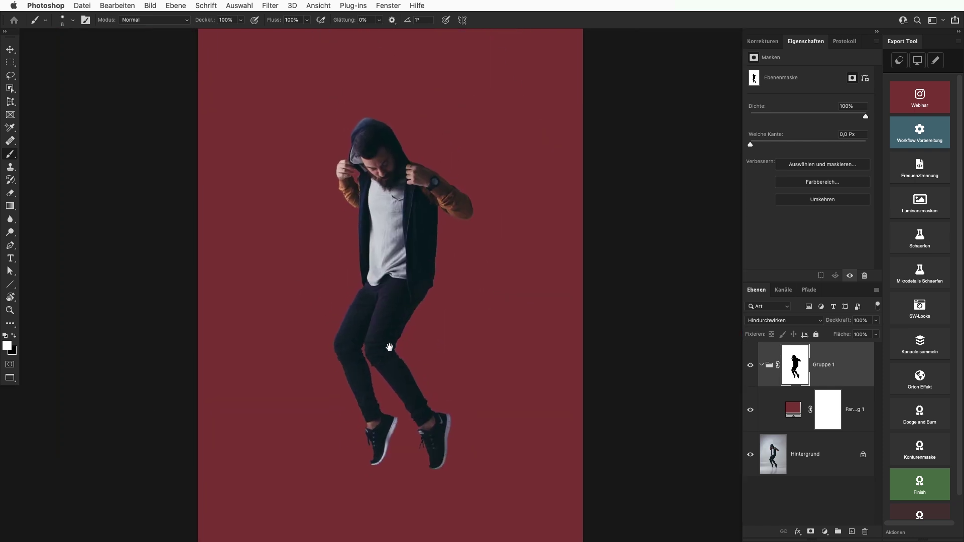
pyautogui.scroll(-2, 522, 377)
pyautogui.scroll(2, 513, 381)
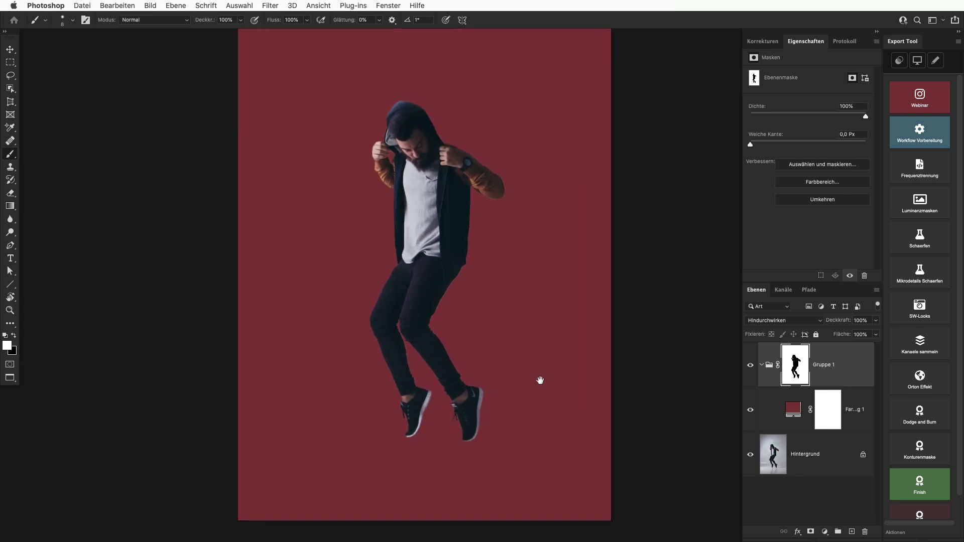
# Set the red Color Fill layer's blend mode to Multiplizieren
pyautogui.click(800, 415)
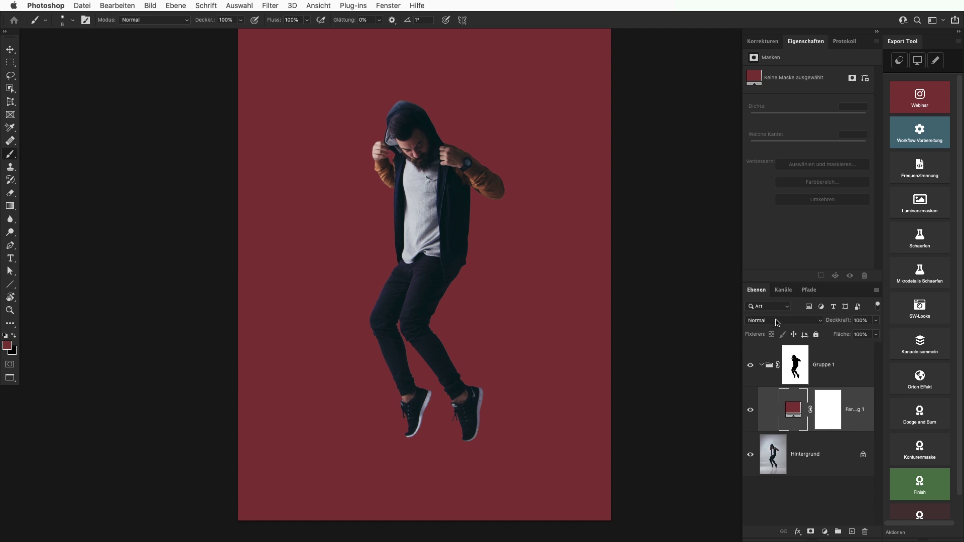
pyautogui.click(779, 321)
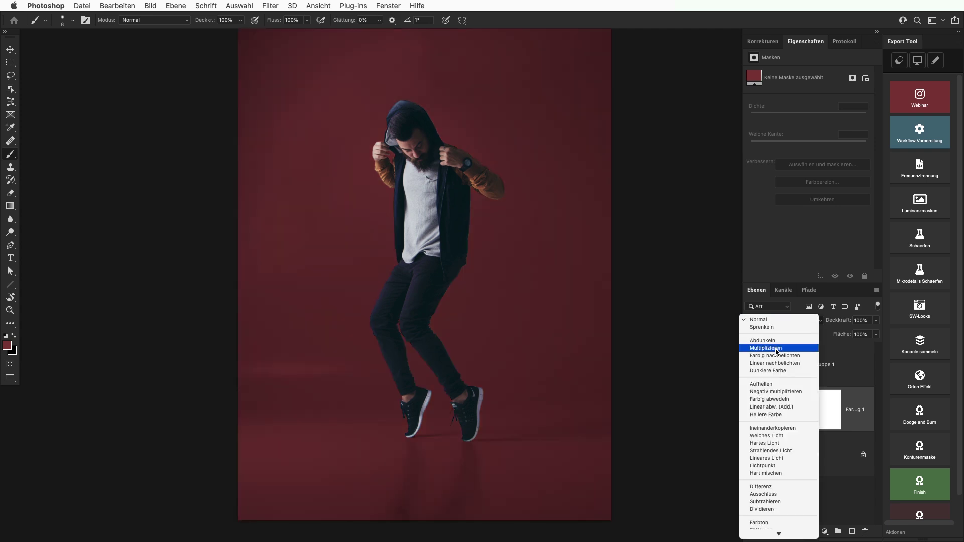
pyautogui.click(780, 349)
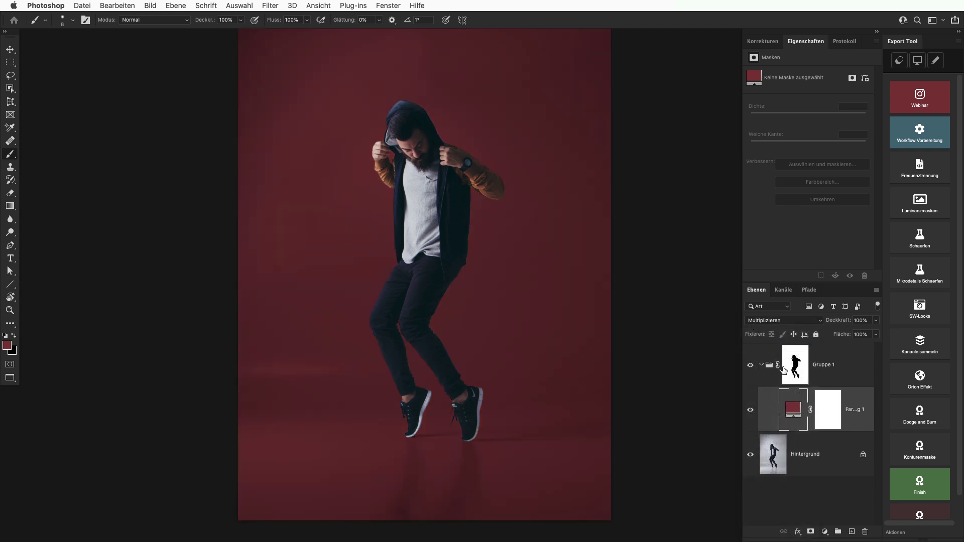
# Try a pale pink fill colour, cancel it, and delete the red fill layer
pyautogui.doubleClick(791, 414)
pyautogui.moveTo(629, 217); pyautogui.dragTo(573, 158)
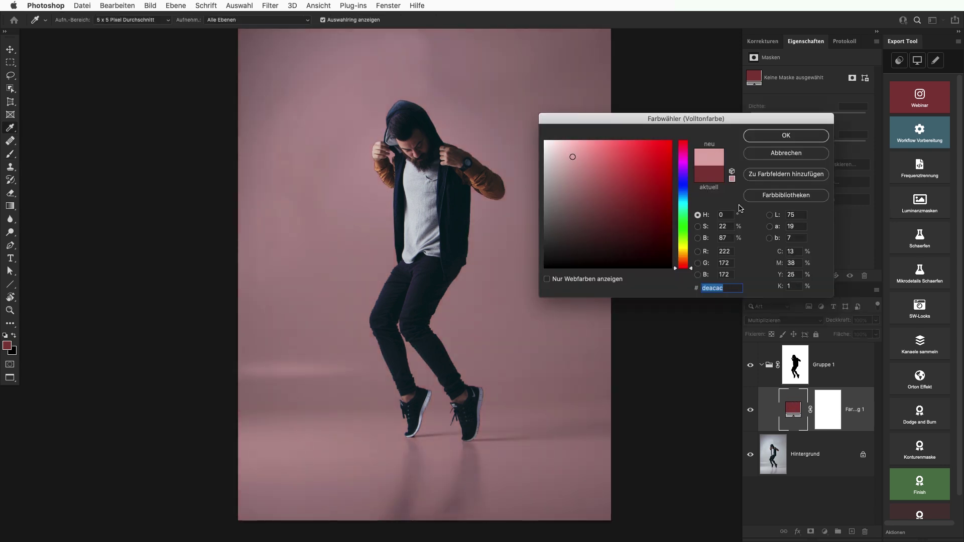
pyautogui.click(799, 155)
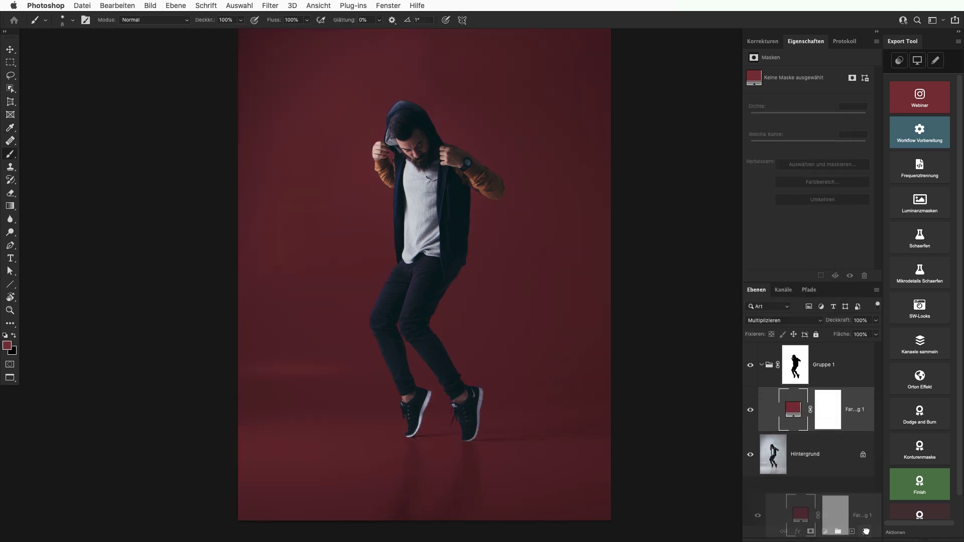
pyautogui.moveTo(793, 418); pyautogui.dragTo(865, 531)
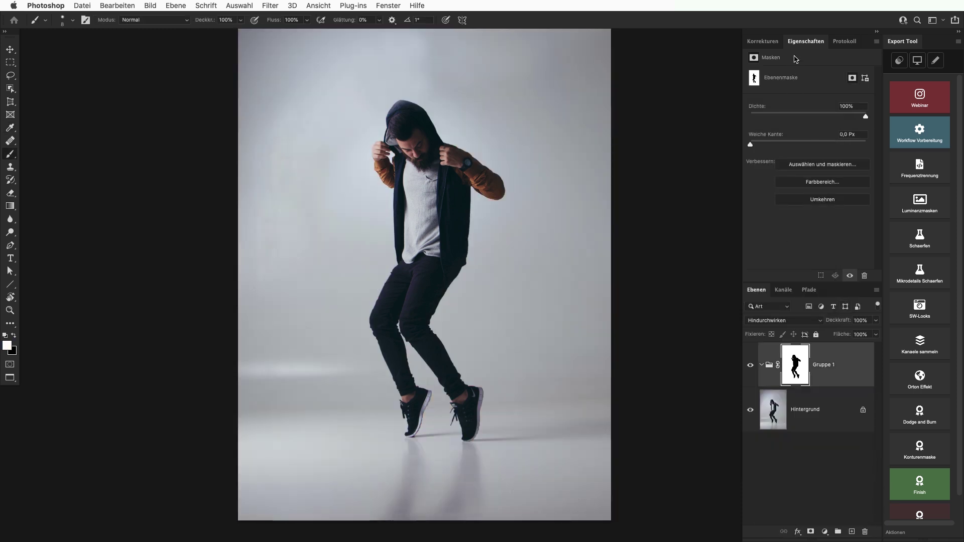
# Add a Farbton/Sättigung adjustment layer and test a few hue shifts
pyautogui.click(763, 41)
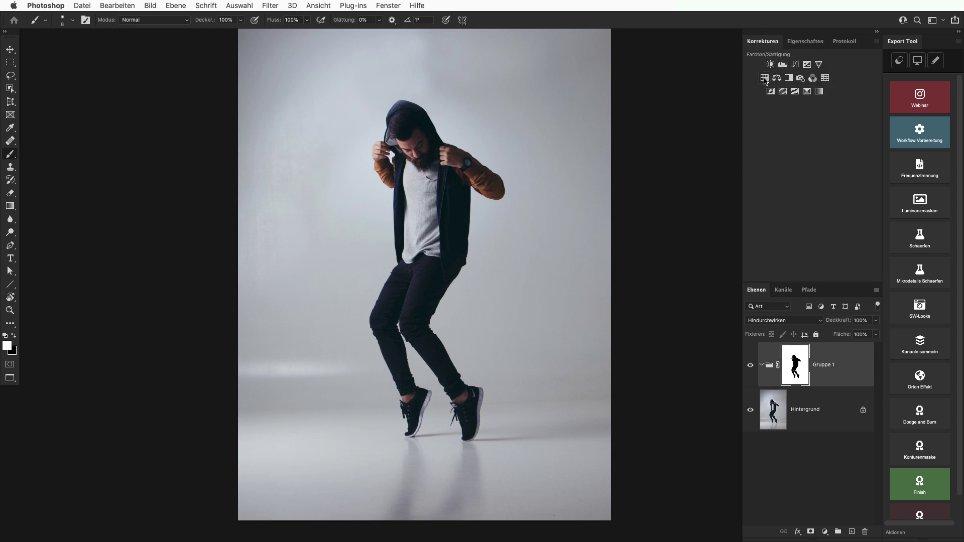
pyautogui.click(764, 78)
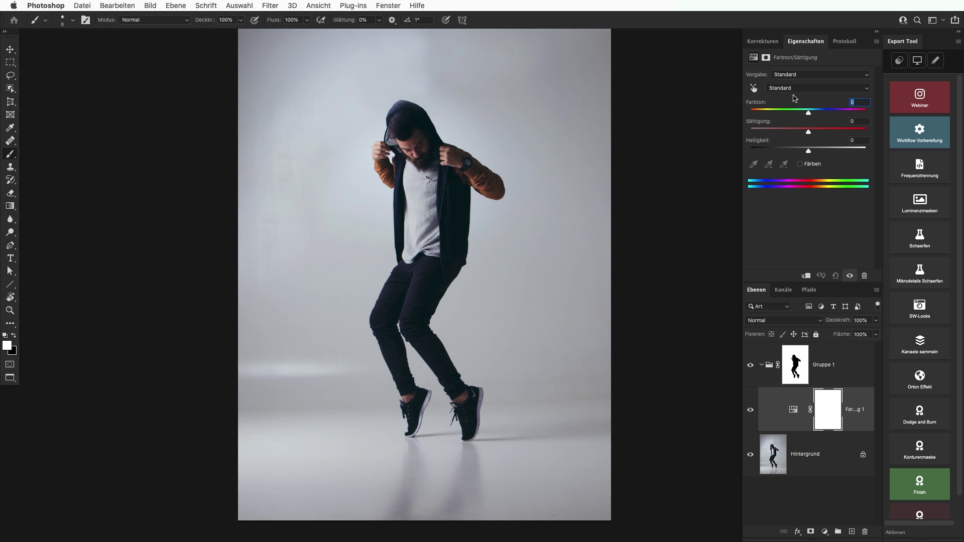
pyautogui.moveTo(808, 113); pyautogui.dragTo(767, 113)
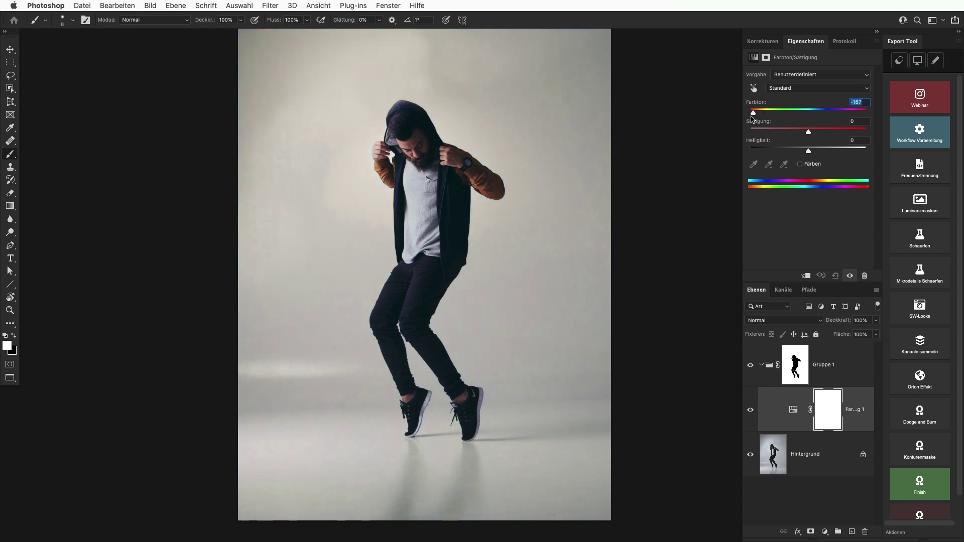
pyautogui.moveTo(768, 113)
pyautogui.mouseDown()
pyautogui.moveTo(842, 117)
pyautogui.moveTo(806, 121)
pyautogui.moveTo(820, 123)
pyautogui.mouseUp()
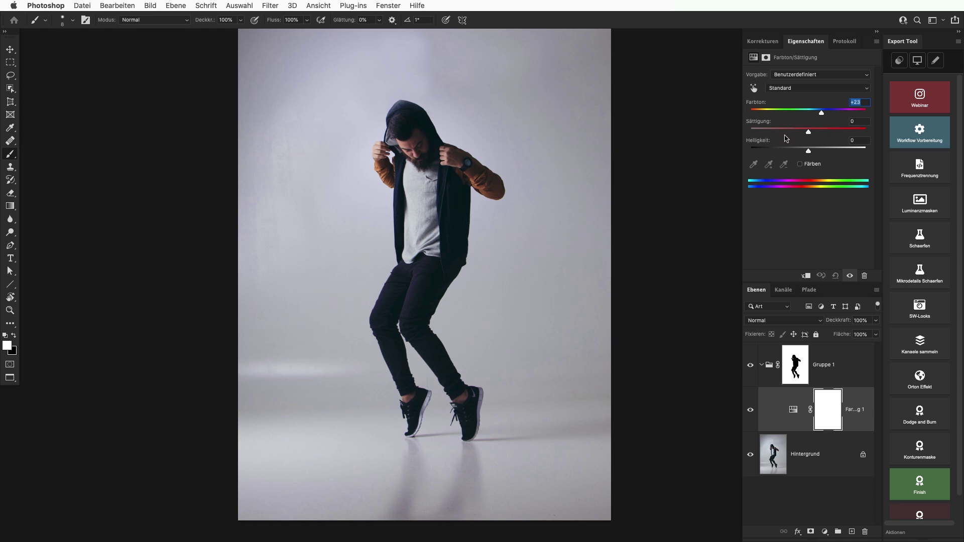
# Enable Färben and tint the backdrop pale olive with Farbton +56 and Sättigung 26
pyautogui.click(801, 164)
pyautogui.moveTo(751, 113)
pyautogui.mouseDown()
pyautogui.moveTo(833, 116)
pyautogui.moveTo(789, 135)
pyautogui.moveTo(821, 135)
pyautogui.moveTo(767, 134)
pyautogui.moveTo(816, 113)
pyautogui.mouseUp()
pyautogui.moveTo(824, 118); pyautogui.dragTo(849, 122)
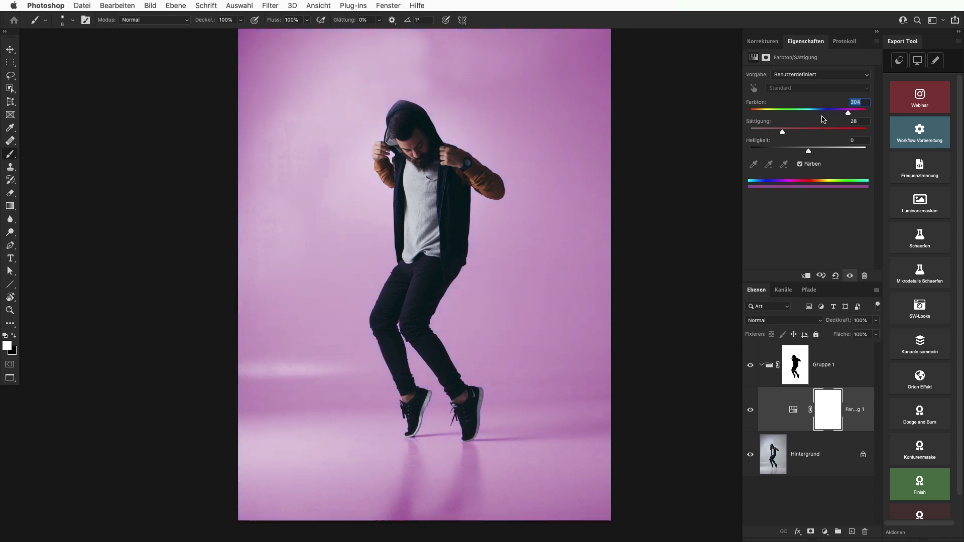
pyautogui.moveTo(838, 116); pyautogui.dragTo(770, 119)
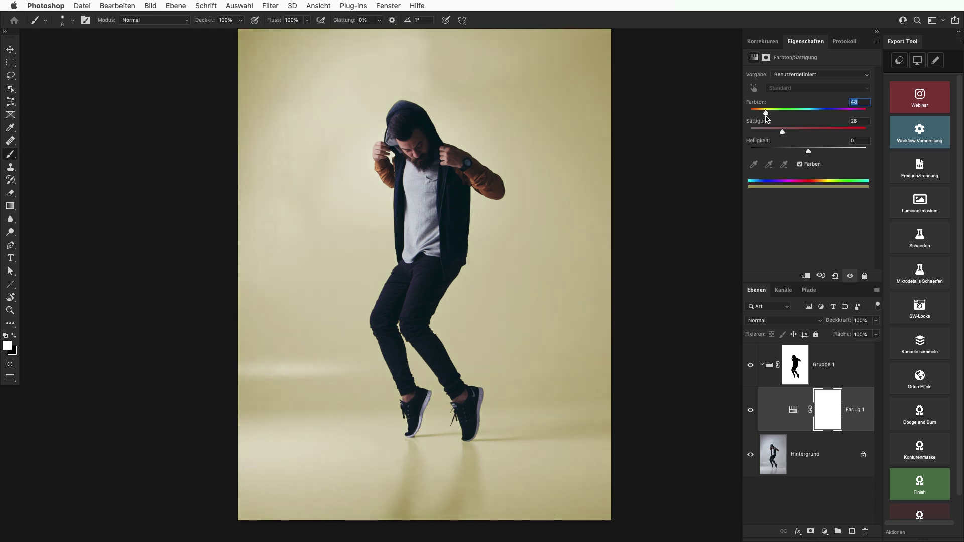
pyautogui.moveTo(784, 133); pyautogui.dragTo(787, 133)
pyautogui.moveTo(767, 115); pyautogui.dragTo(769, 117)
pyautogui.click(792, 408)
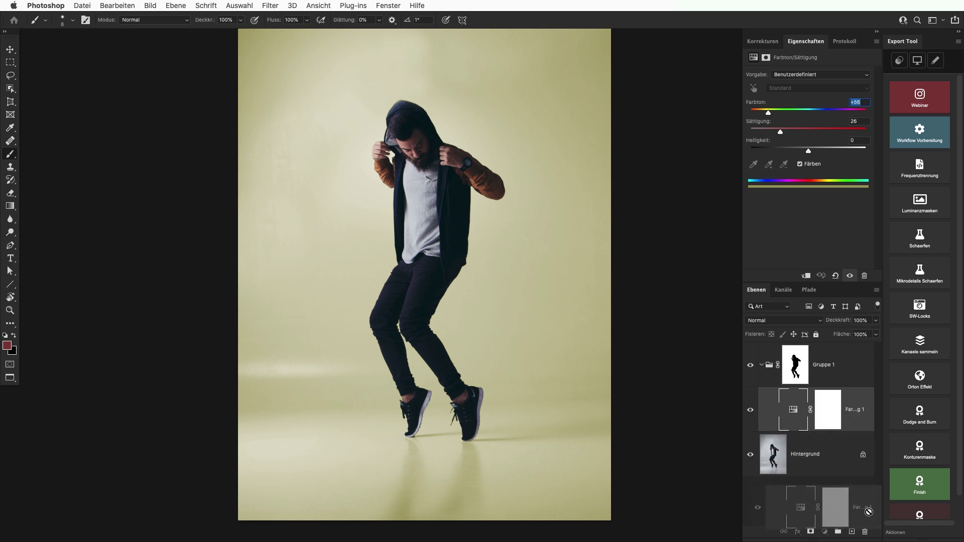
# Delete the tint layer, move a Hintergrund copy into Gruppe 1, and set brush mode Farbe
pyautogui.moveTo(796, 415); pyautogui.dragTo(865, 532)
pyautogui.moveTo(807, 413); pyautogui.dragTo(852, 531)
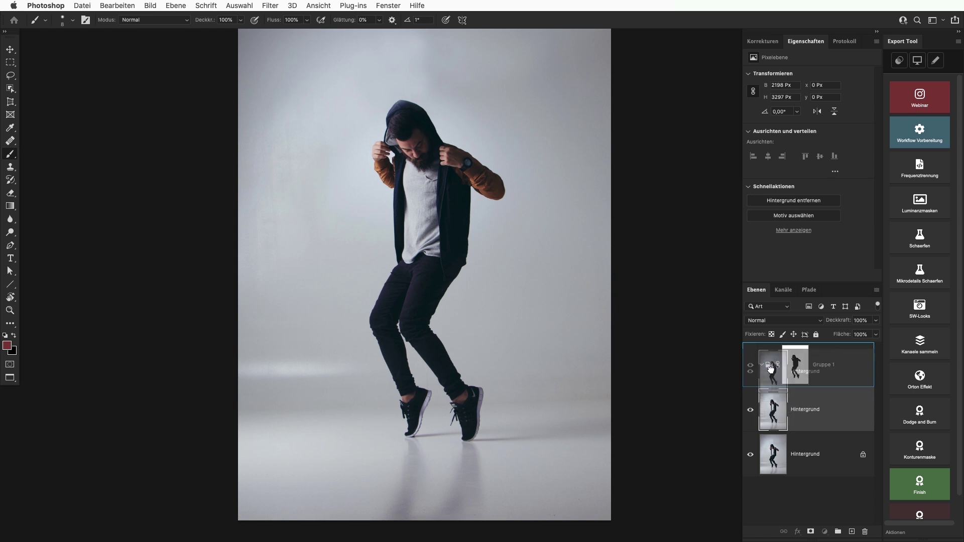
pyautogui.moveTo(774, 411); pyautogui.dragTo(782, 381)
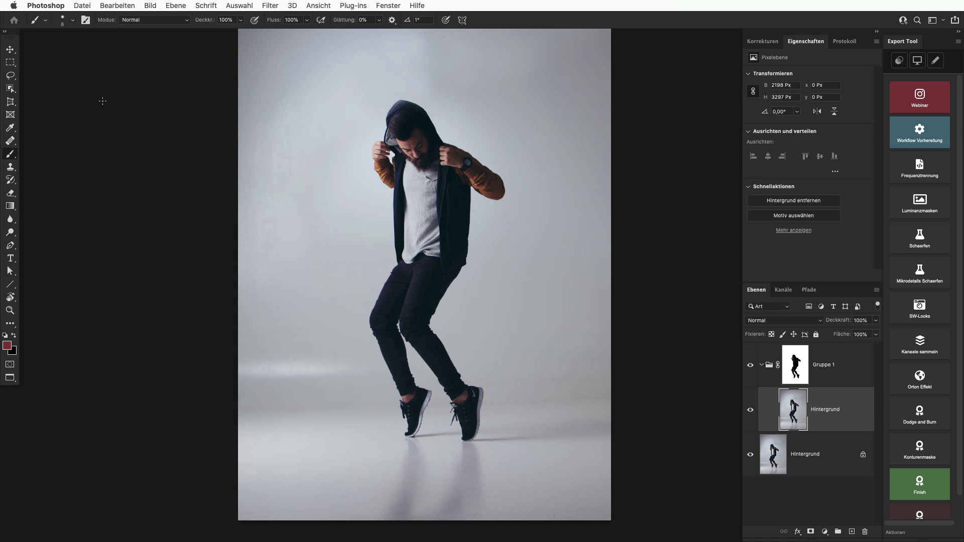
pyautogui.click(159, 20)
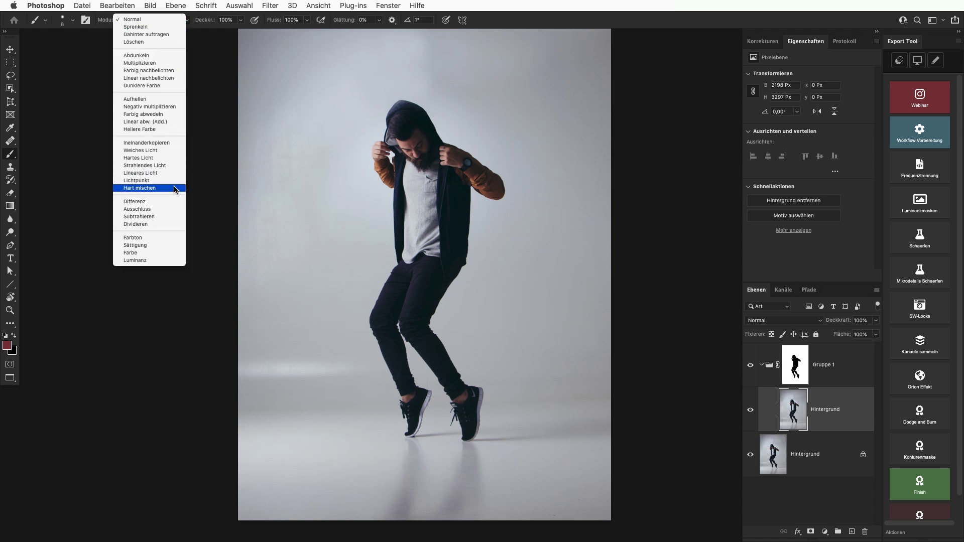
pyautogui.click(164, 252)
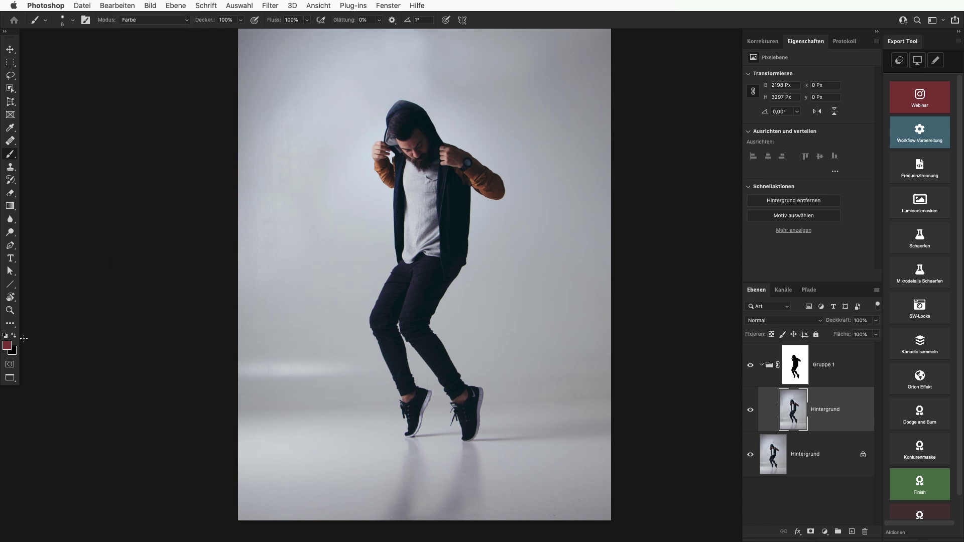
# Brush a pink tint across the backdrop in Farbe mode
pyautogui.moveTo(365, 284); pyautogui.dragTo(452, 283)
pyautogui.click(358, 298)
pyautogui.moveTo(328, 314)
pyautogui.mouseDown()
pyautogui.moveTo(668, 446)
pyautogui.moveTo(263, 403)
pyautogui.moveTo(585, 399)
pyautogui.mouseUp()
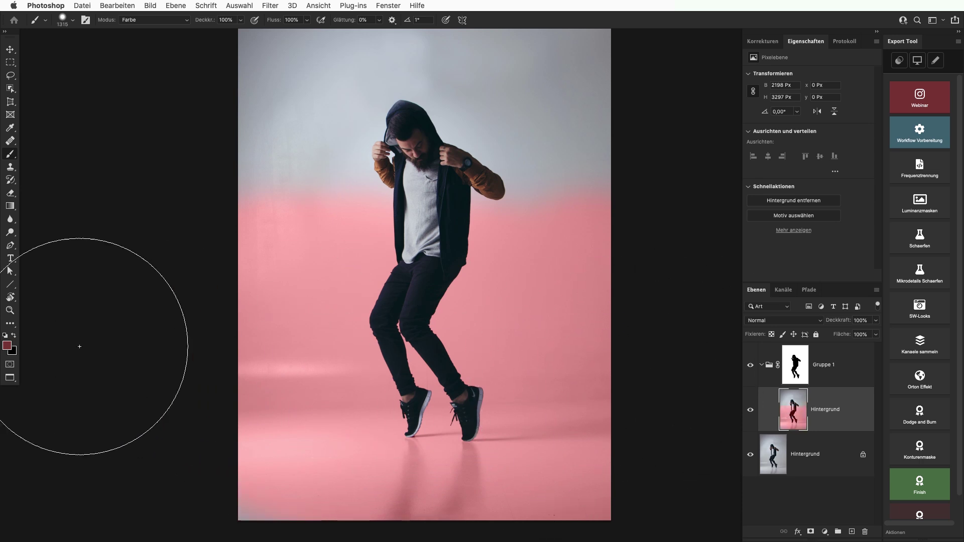
# Set the foreground colour to light blue #94c5e4 and paint it over the backdrop
pyautogui.click(8, 346)
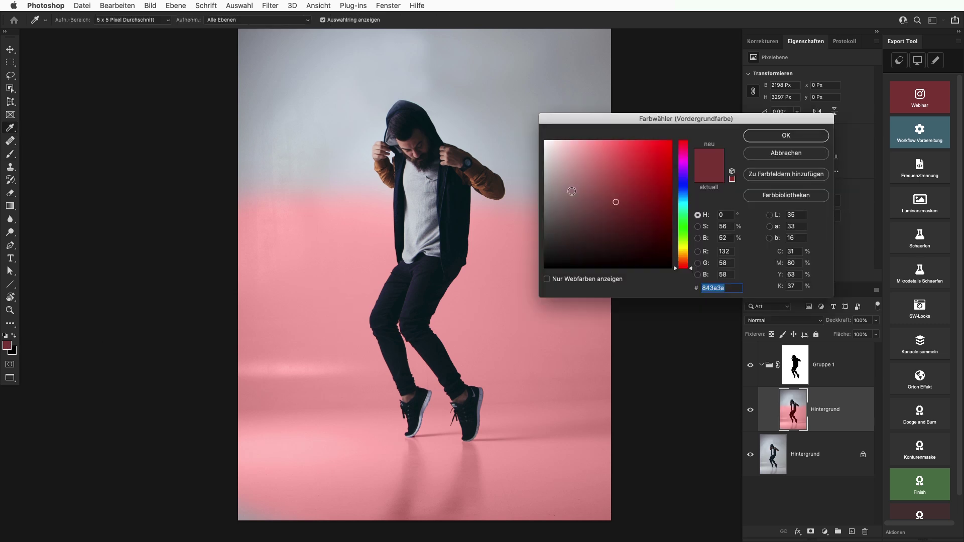
pyautogui.moveTo(595, 180); pyautogui.dragTo(611, 175)
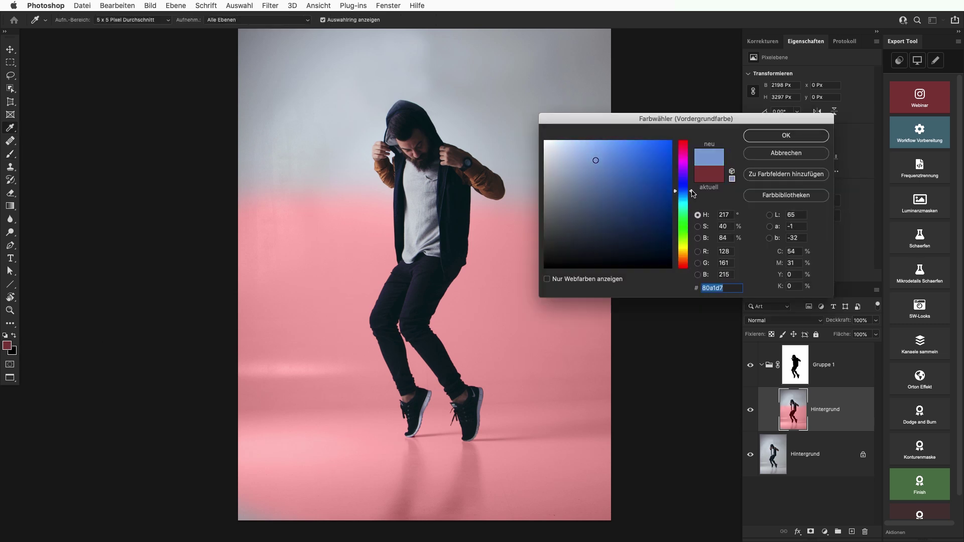
pyautogui.moveTo(691, 232); pyautogui.dragTo(691, 196)
pyautogui.click(590, 154)
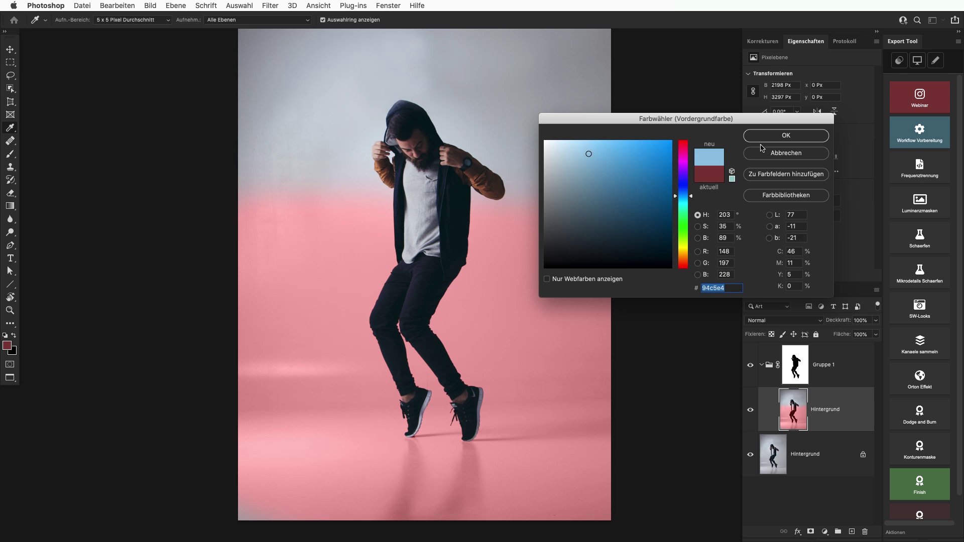
pyautogui.click(786, 136)
pyautogui.press('b')
pyautogui.moveTo(540, 228)
pyautogui.mouseDown()
pyautogui.moveTo(553, 248)
pyautogui.moveTo(474, 256)
pyautogui.moveTo(534, 366)
pyautogui.moveTo(247, 413)
pyautogui.moveTo(495, 441)
pyautogui.moveTo(556, 97)
pyautogui.moveTo(573, 177)
pyautogui.mouseUp()
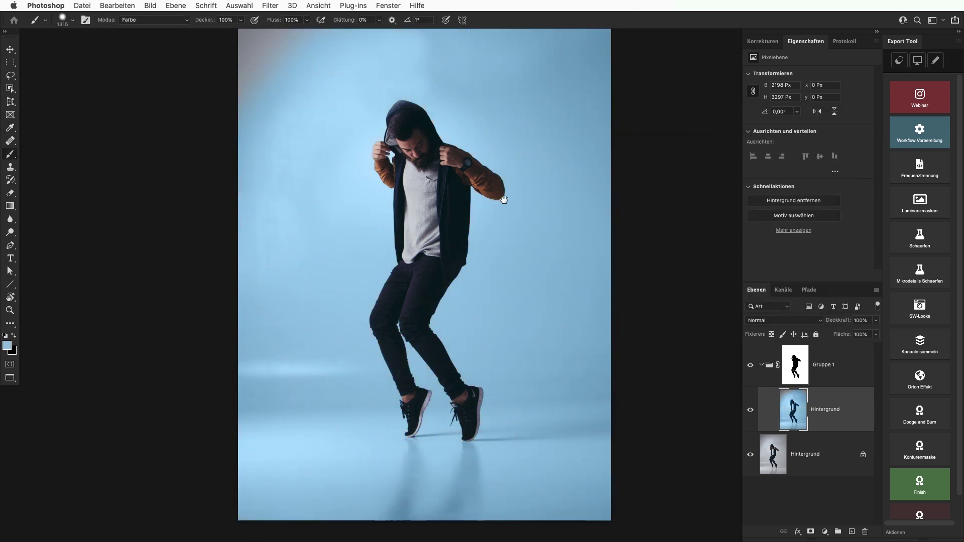
pyautogui.scroll(5, 578, 181)
# Paint over the remaining pink areas of the backdrop with light blue
pyautogui.moveTo(449, 86); pyautogui.dragTo(366, 254)
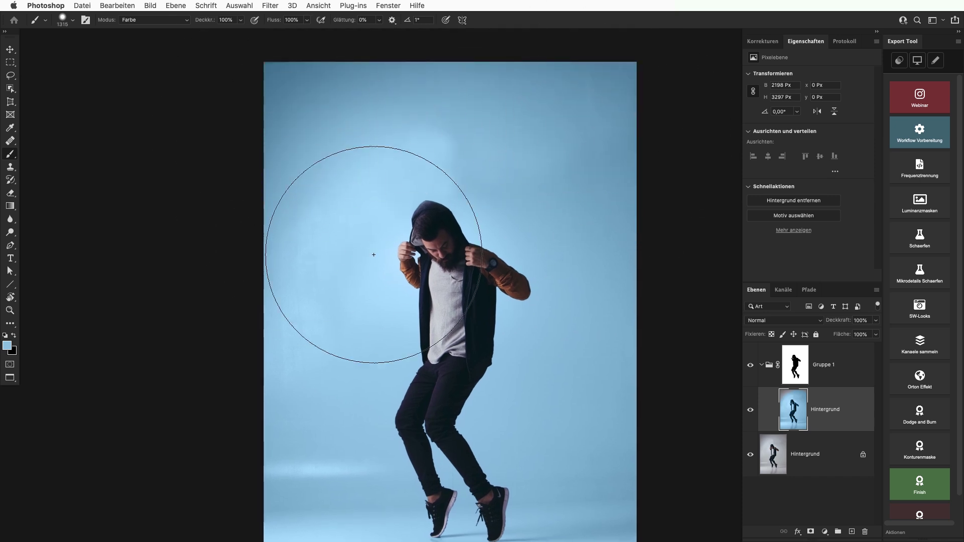
pyautogui.press('super+minus')
pyautogui.moveTo(452, 308); pyautogui.dragTo(452, 243)
pyautogui.scroll(1, 452, 243)
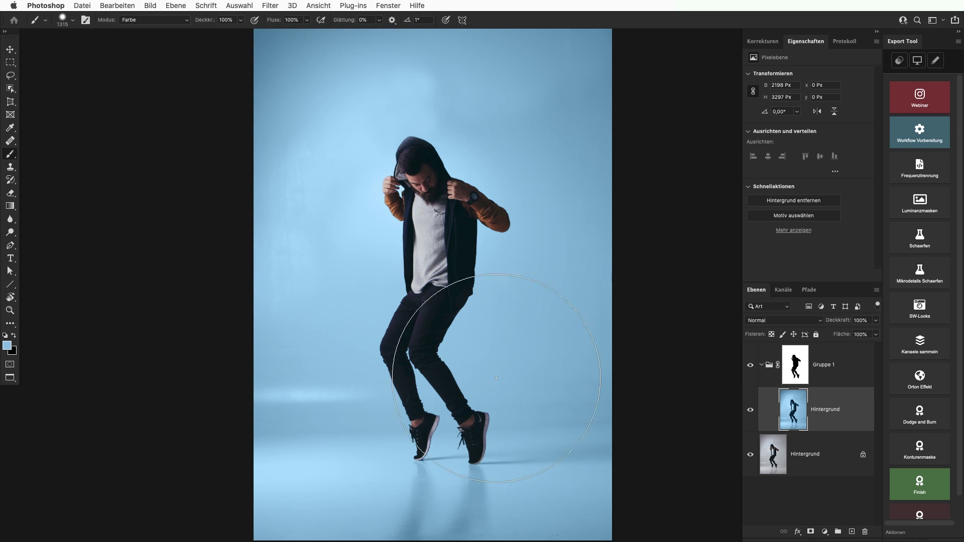
pyautogui.scroll(-3, 474, 295)
pyautogui.scroll(5, 513, 373)
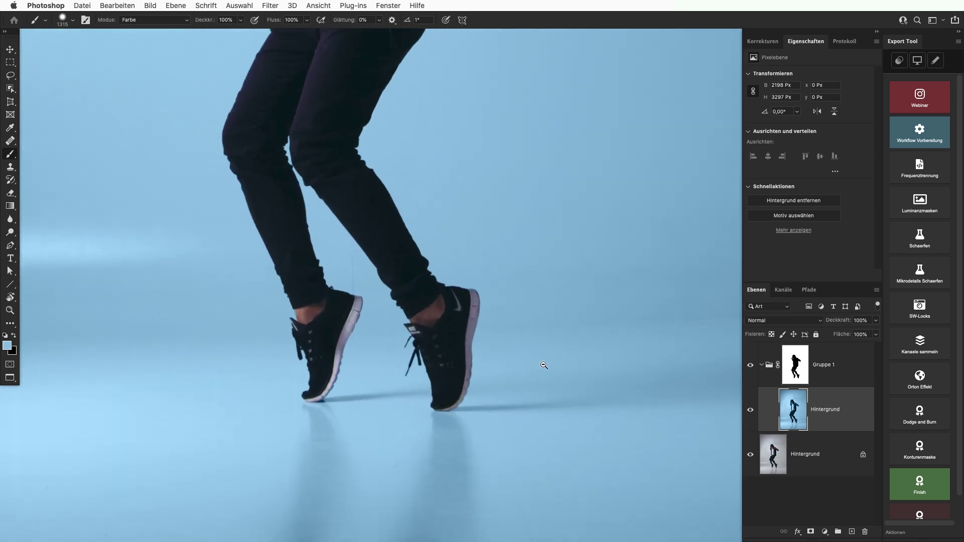
# Shrink the brush to about 104 px and repaint the right heel and its reflection blue
pyautogui.moveTo(512, 363); pyautogui.dragTo(224, 331)
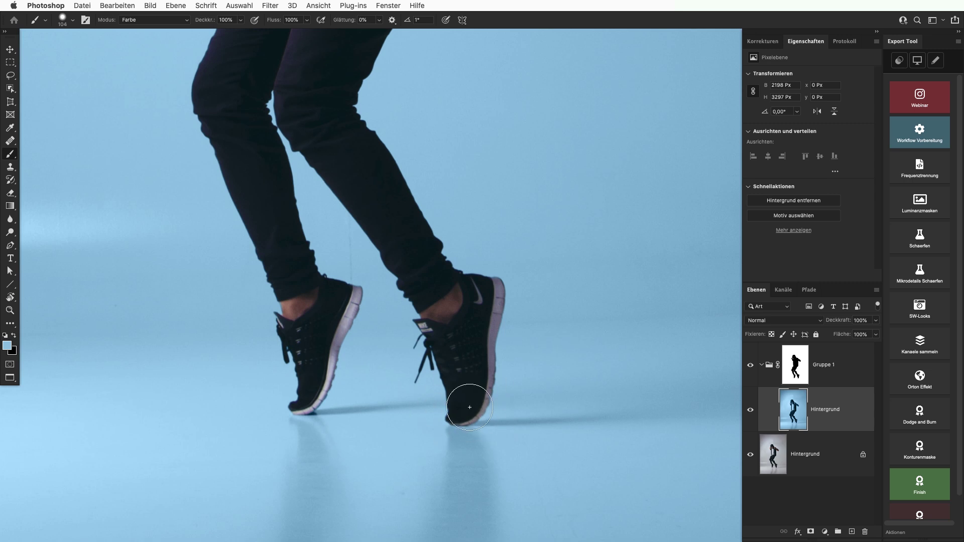
pyautogui.scroll(2, 447, 417)
pyautogui.moveTo(460, 414)
pyautogui.mouseDown()
pyautogui.moveTo(523, 398)
pyautogui.moveTo(474, 425)
pyautogui.moveTo(502, 422)
pyautogui.mouseUp()
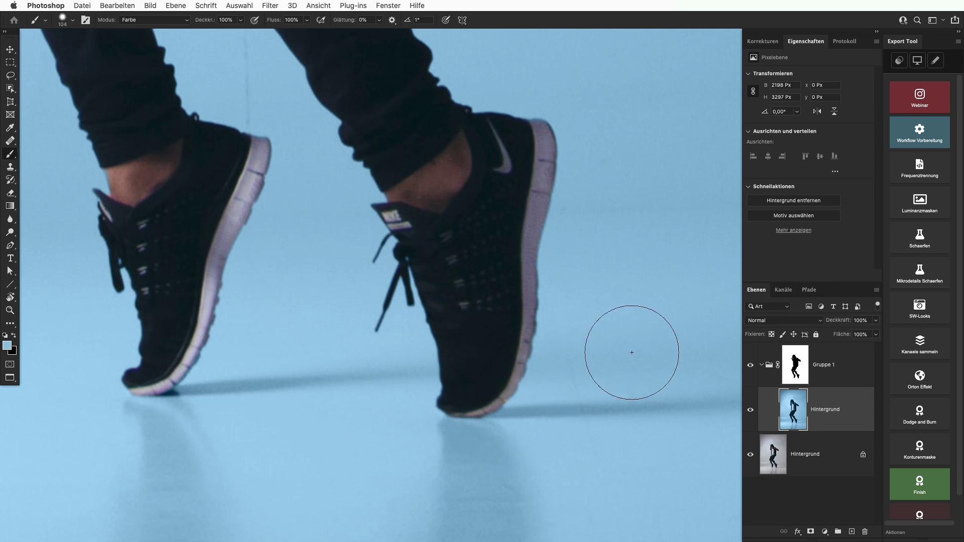
# Create a new empty layer, Ebene 1, next to Gruppe 1
pyautogui.click(844, 377)
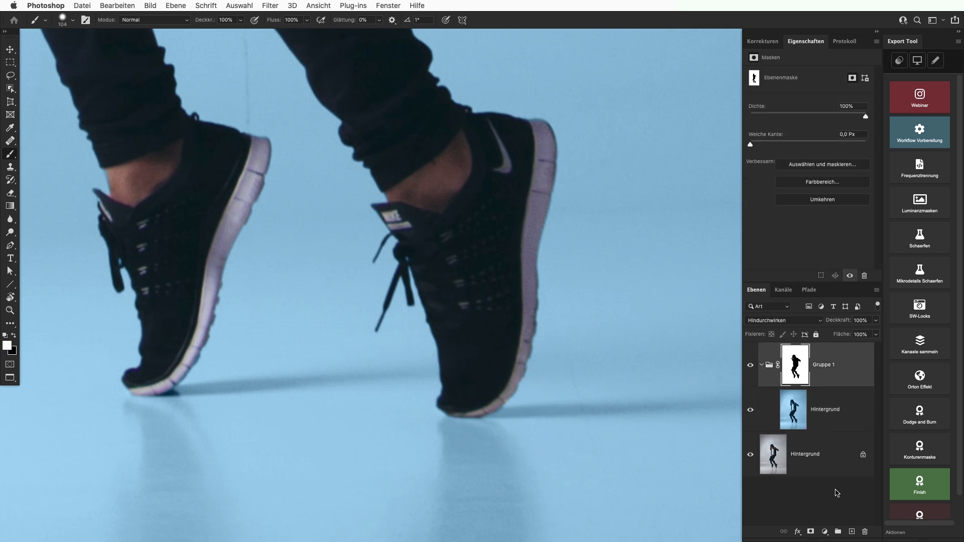
pyautogui.click(852, 532)
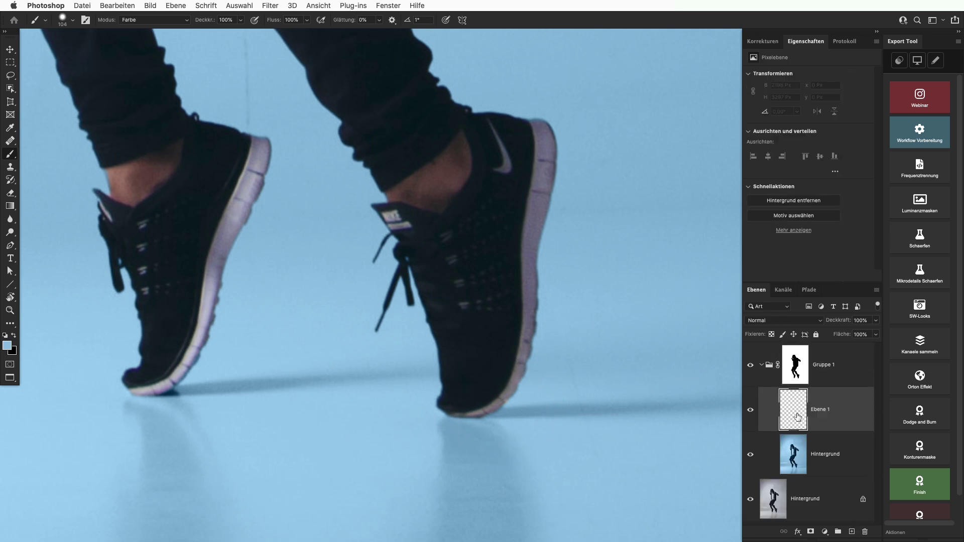
pyautogui.moveTo(790, 412)
pyautogui.mouseDown()
pyautogui.moveTo(783, 344)
pyautogui.moveTo(793, 356)
pyautogui.mouseUp()
pyautogui.doubleClick(794, 430)
pyautogui.press('Escape')
# Move Ebene 1 to the top of the stack above the collapsed Gruppe 1
pyautogui.moveTo(791, 411); pyautogui.dragTo(792, 477)
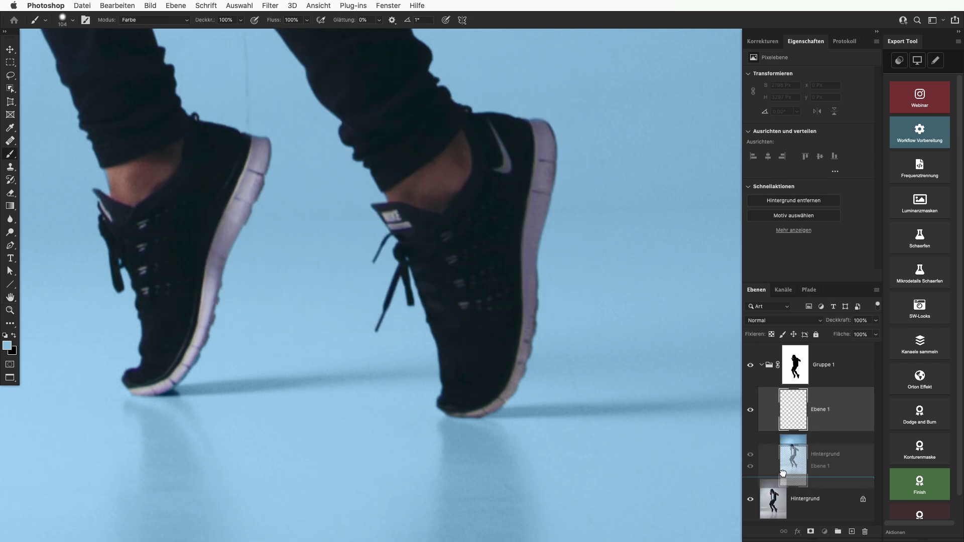
pyautogui.click(762, 367)
pyautogui.click(764, 367)
pyautogui.moveTo(774, 454); pyautogui.dragTo(776, 489)
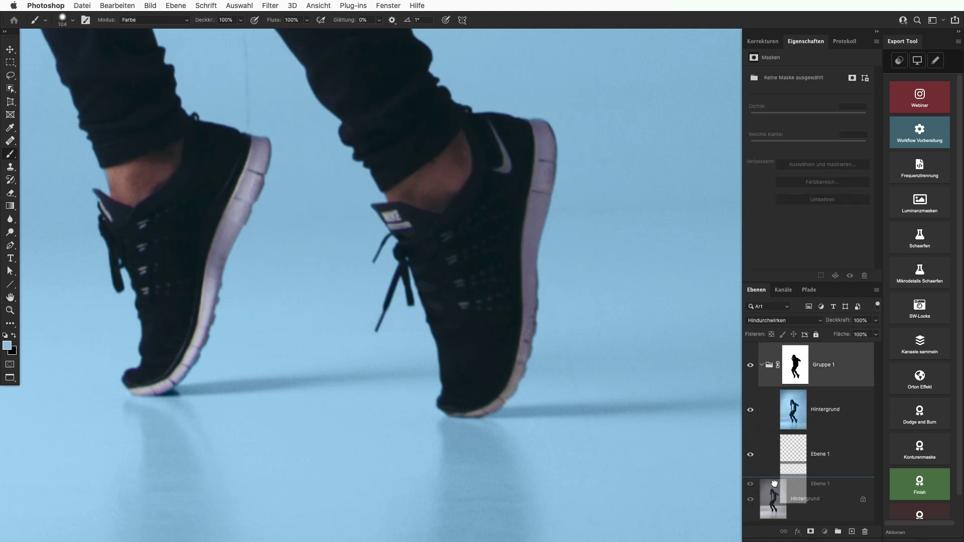
pyautogui.click(764, 366)
pyautogui.moveTo(773, 410); pyautogui.dragTo(772, 345)
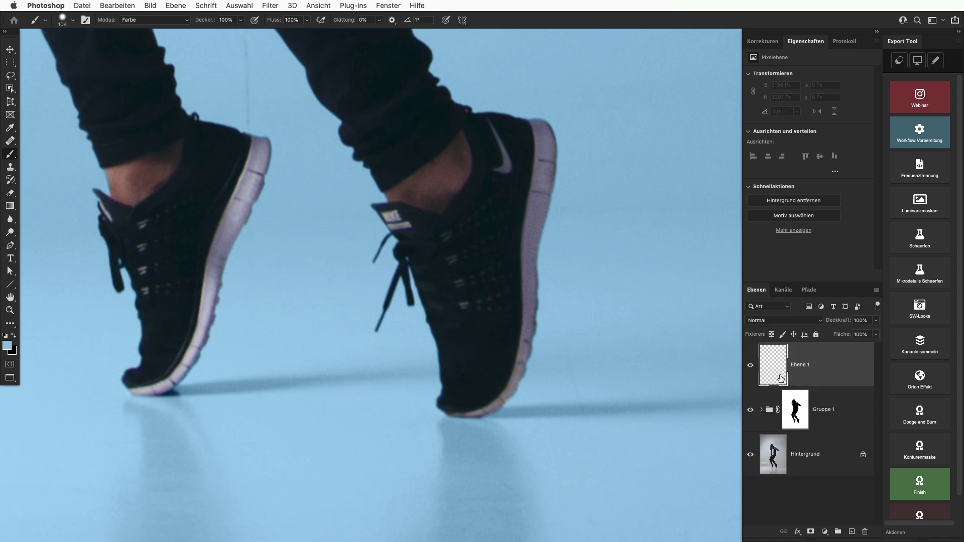
# Set the brush to about 70 px at 30% opacity and undo the heel stroke
pyautogui.moveTo(494, 340); pyautogui.dragTo(492, 342)
pyautogui.moveTo(205, 20); pyautogui.dragTo(180, 22)
pyautogui.write('30')
pyautogui.moveTo(518, 352)
pyautogui.mouseDown()
pyautogui.moveTo(535, 354)
pyautogui.moveTo(523, 377)
pyautogui.moveTo(528, 402)
pyautogui.moveTo(498, 387)
pyautogui.moveTo(528, 394)
pyautogui.moveTo(502, 416)
pyautogui.moveTo(449, 427)
pyautogui.moveTo(506, 420)
pyautogui.moveTo(555, 333)
pyautogui.moveTo(529, 410)
pyautogui.moveTo(469, 426)
pyautogui.mouseUp()
pyautogui.press('super+z')
# Paint black at full opacity along the shoe's heel edge
pyautogui.rightClick(523, 382)
pyautogui.scroll(-1, 501, 411)
pyautogui.scroll(2, 500, 411)
pyautogui.press('1')
pyautogui.press('x')
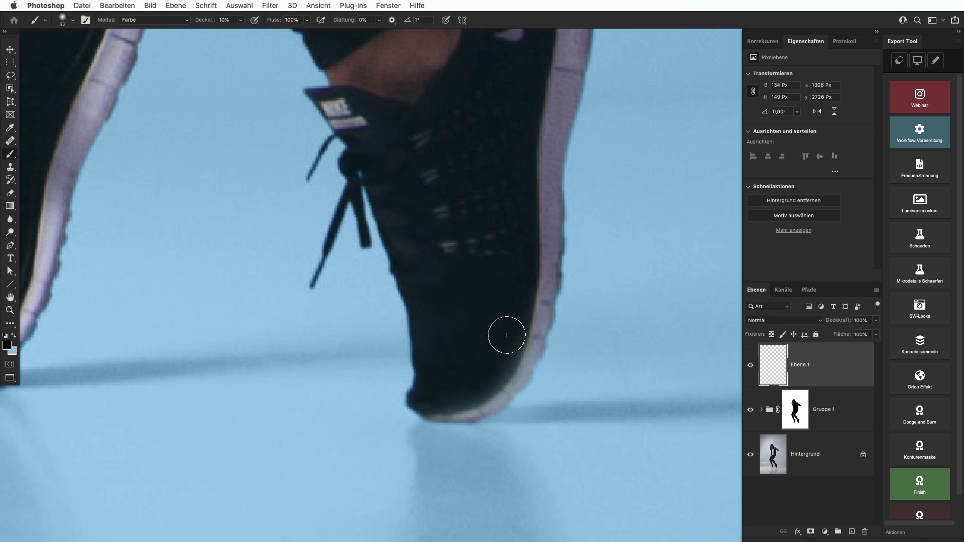
pyautogui.press('e')
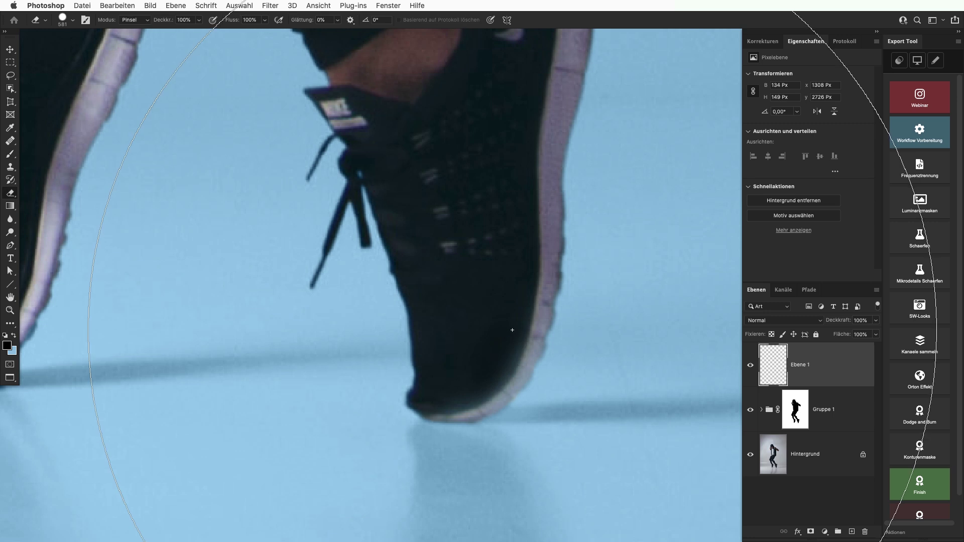
pyautogui.press('b')
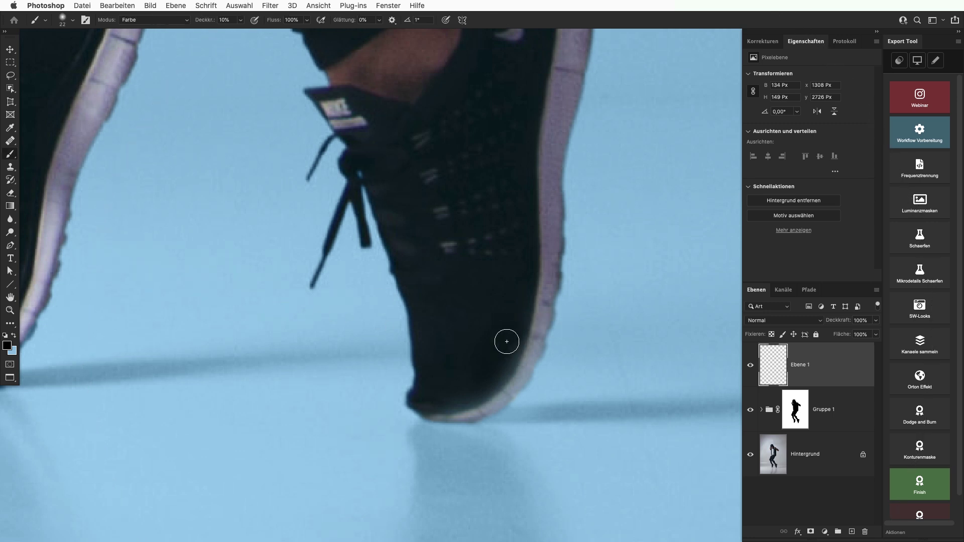
pyautogui.press('0')
pyautogui.moveTo(518, 304)
pyautogui.mouseDown()
pyautogui.moveTo(500, 359)
pyautogui.moveTo(471, 383)
pyautogui.moveTo(487, 381)
pyautogui.moveTo(463, 391)
pyautogui.mouseUp()
# Set Ebene 1 to the Farbe blend mode and toggle it to compare the heel fix
pyautogui.keyDown('alt'); pyautogui.click(463, 392); pyautogui.keyUp('alt')
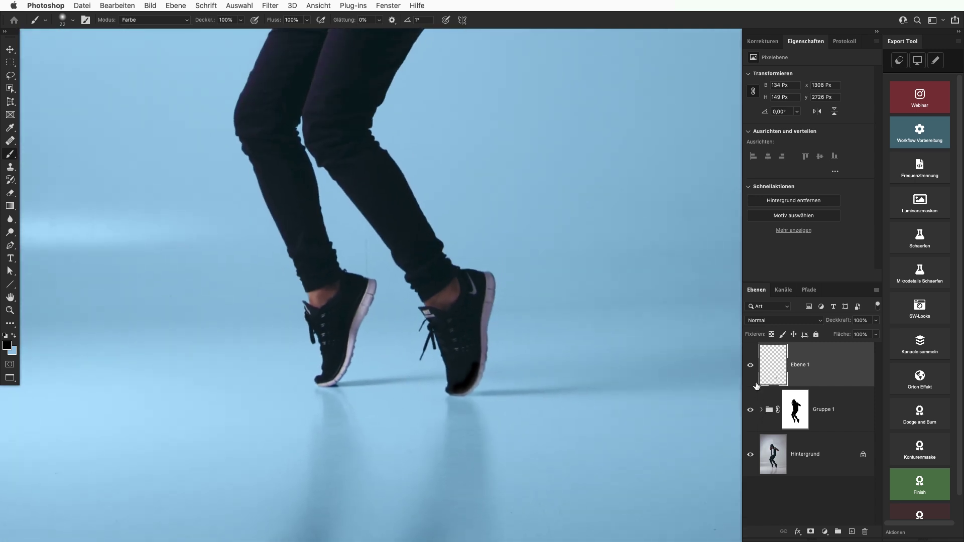
pyautogui.click(751, 367)
pyautogui.click(751, 367)
pyautogui.click(781, 325)
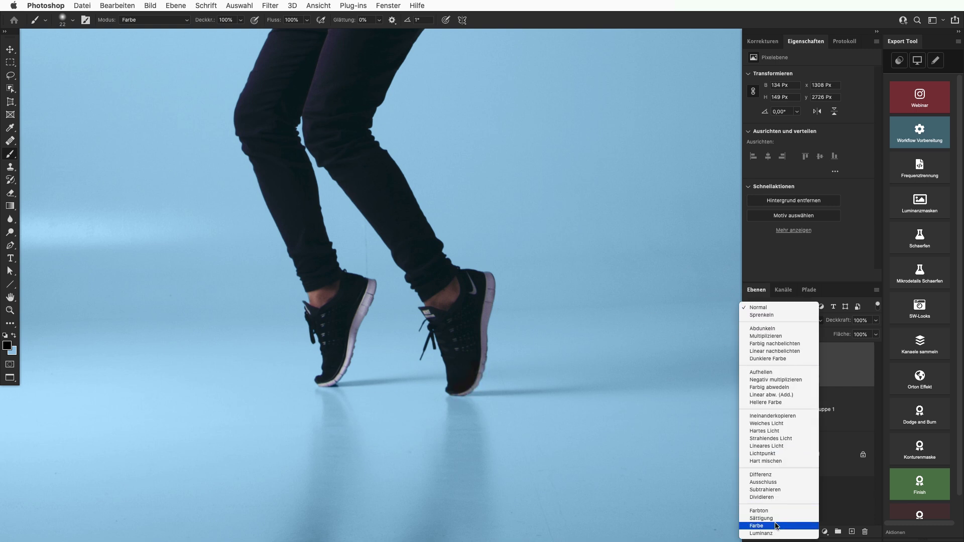
pyautogui.click(769, 526)
pyautogui.click(752, 368)
pyautogui.click(751, 368)
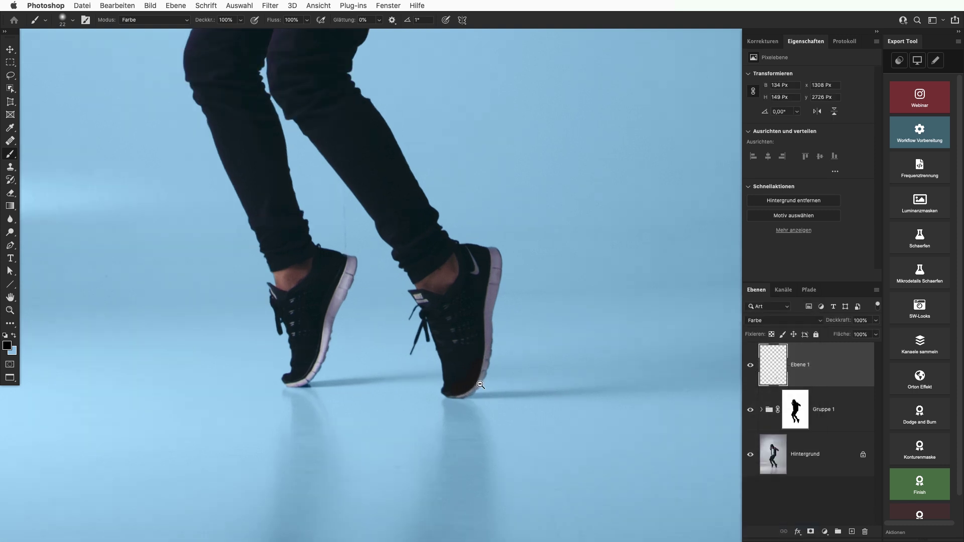
# Paint light blue down the left shoe's sole with a larger brush, then undo part of it
pyautogui.scroll(2, 408, 388)
pyautogui.scroll(1, 506, 353)
pyautogui.click(14, 335)
pyautogui.press(']')
pyautogui.moveTo(398, 308); pyautogui.dragTo(346, 361)
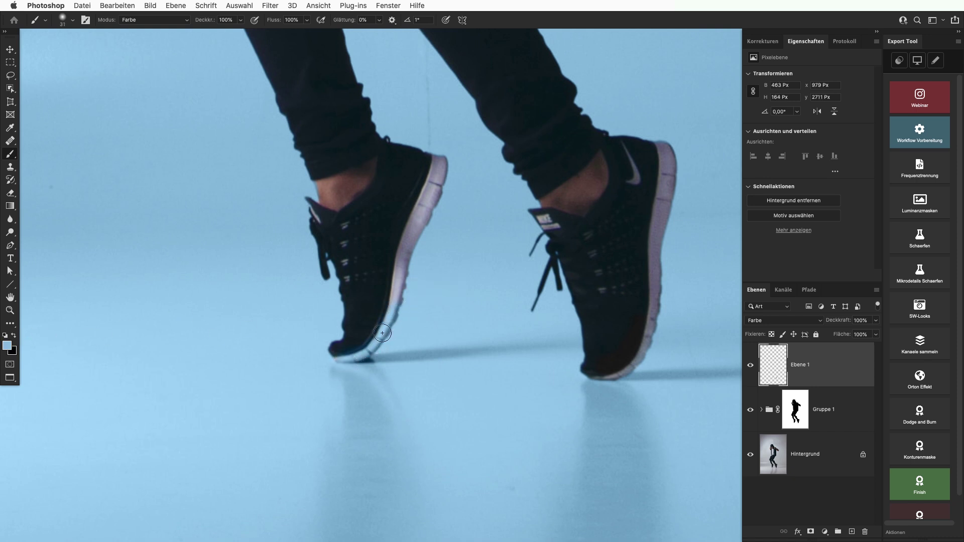
pyautogui.hotkey('ctrl', 'z')
pyautogui.hotkey('ctrl', 'z')
# Repaint the left sole light blue at 10% opacity and zoom back out
pyautogui.press('1')
pyautogui.moveTo(417, 319); pyautogui.dragTo(409, 334)
pyautogui.moveTo(363, 355); pyautogui.dragTo(399, 279)
pyautogui.keyDown('alt'); pyautogui.click(538, 349); pyautogui.keyUp('alt')
pyautogui.keyDown('alt'); pyautogui.click(520, 366); pyautogui.keyUp('alt')
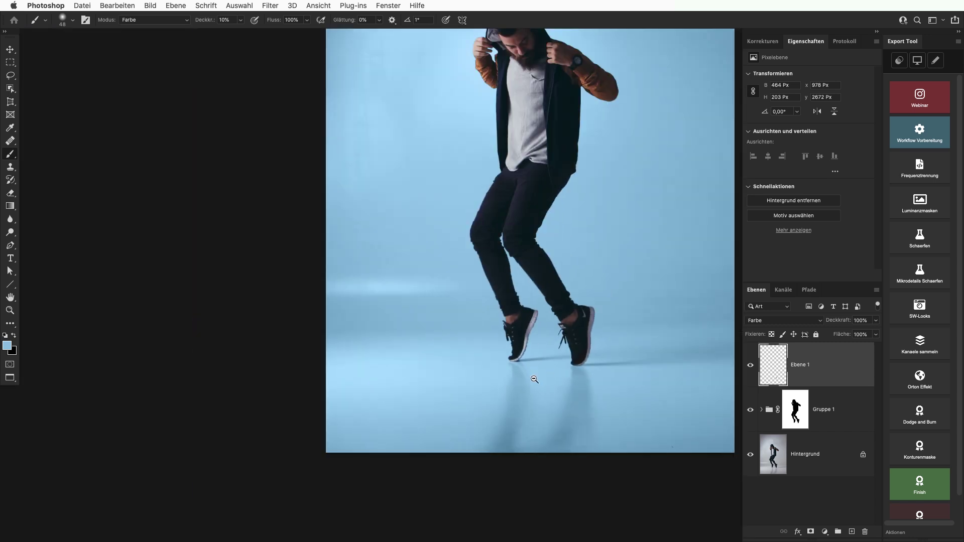
# Expand Gruppe 1, select its blue Hintergrund layer, and bring up Bild > Korrekturen
pyautogui.keyDown('alt'); pyautogui.click(534, 380); pyautogui.keyUp('alt')
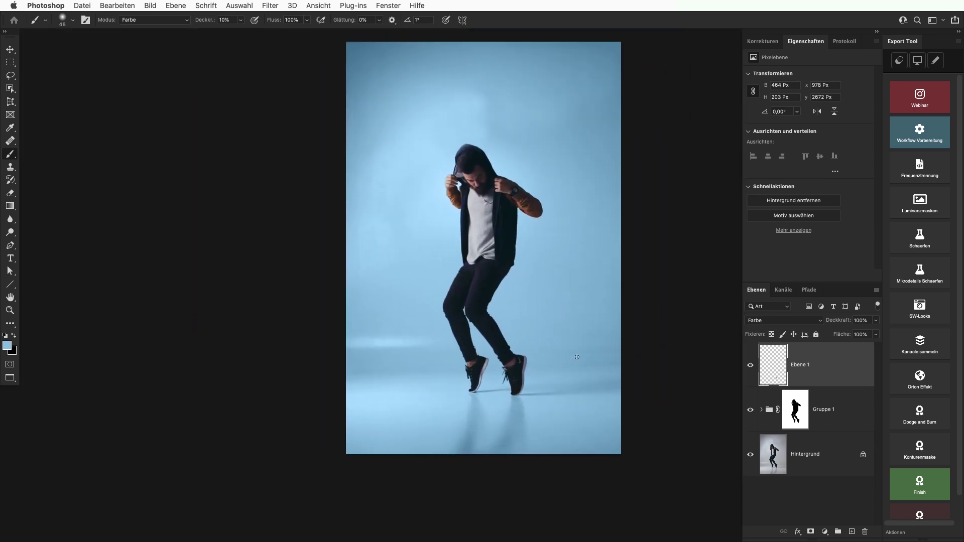
pyautogui.click(767, 415)
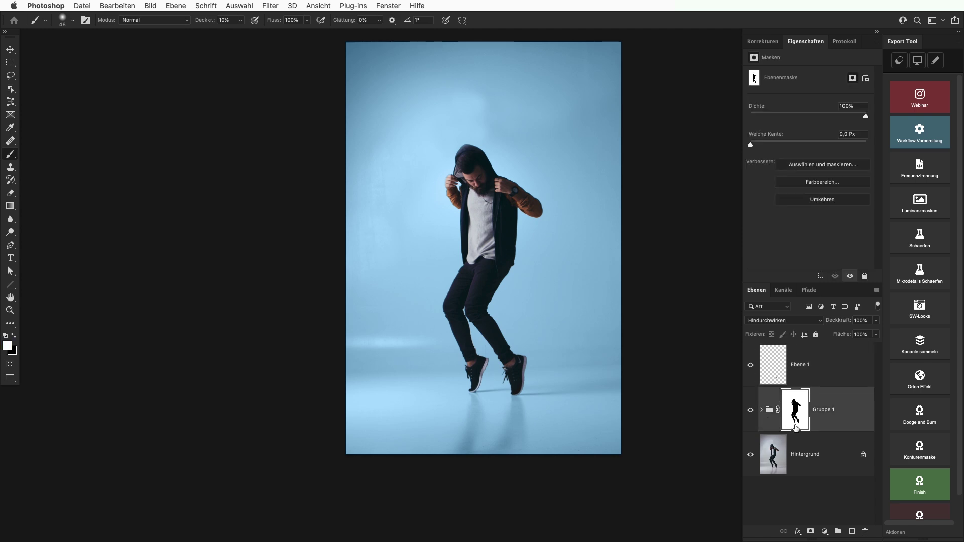
pyautogui.click(762, 410)
pyautogui.click(790, 453)
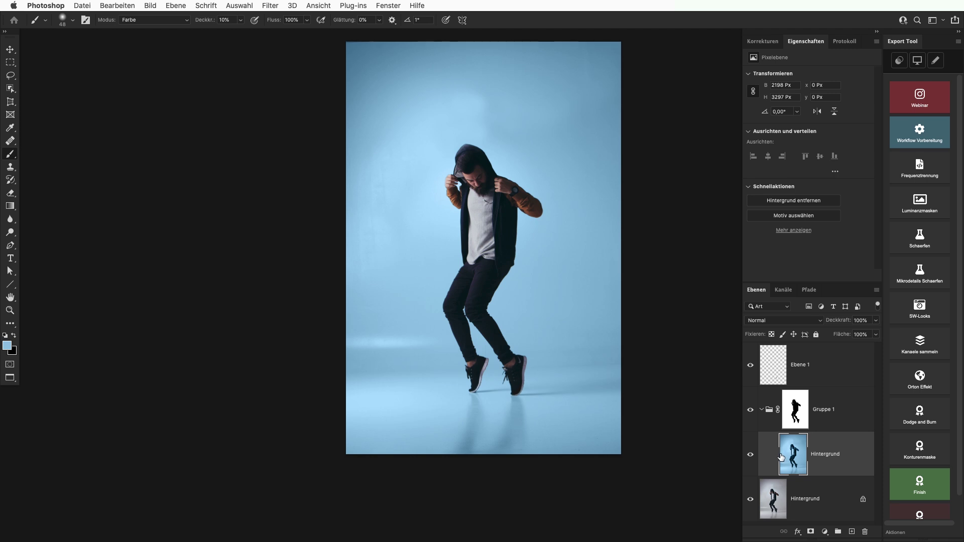
pyautogui.click(153, 6)
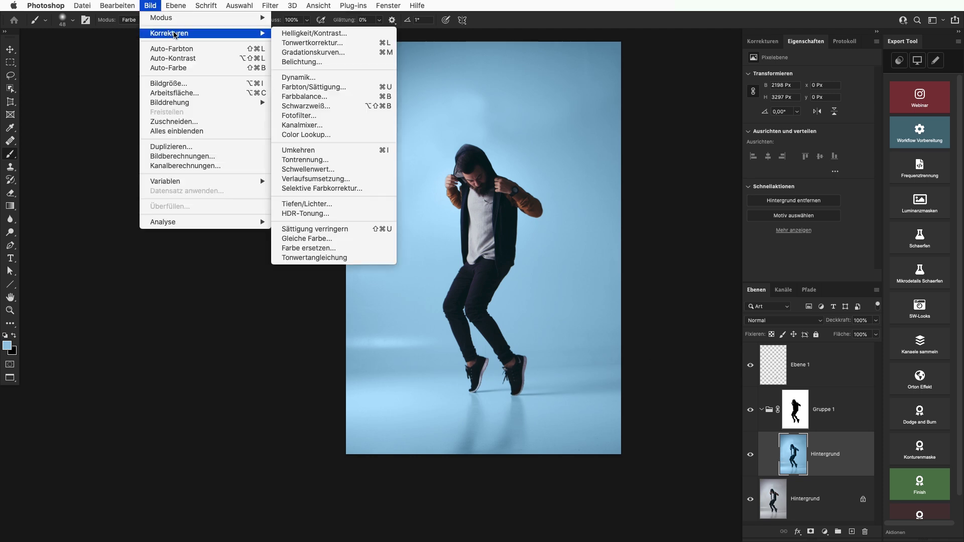
pyautogui.moveTo(196, 33)
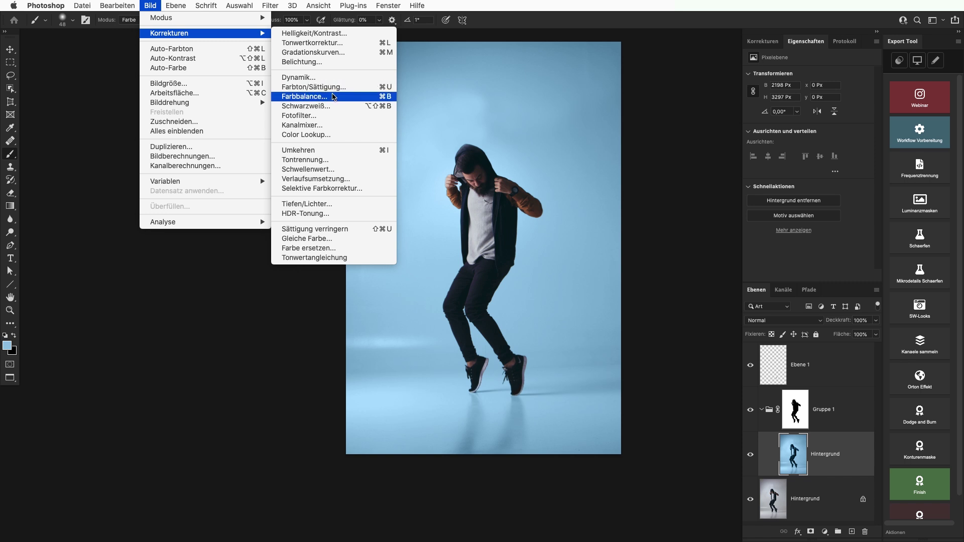
# Apply Farbton/Sättigung with hue +180 and reduced saturation to turn the backdrop peach
pyautogui.click(333, 89)
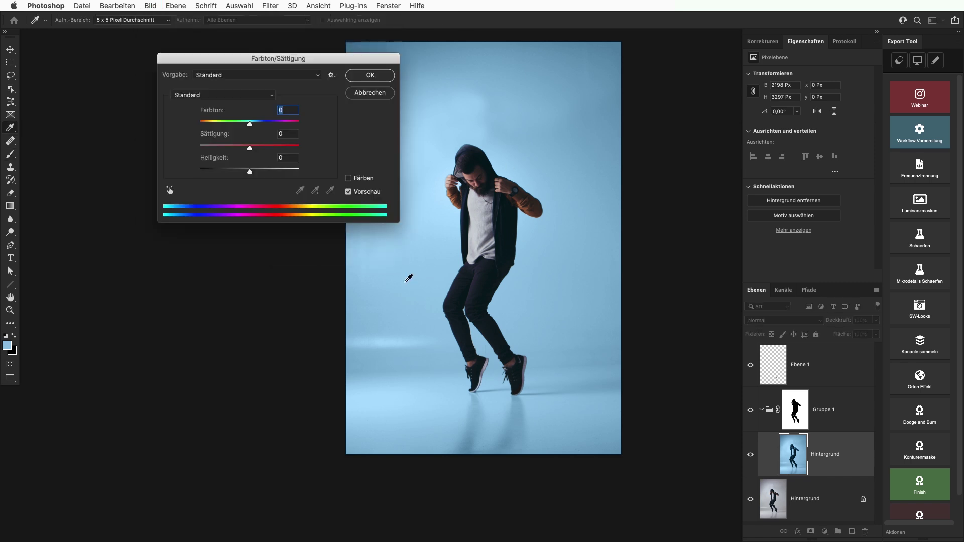
pyautogui.moveTo(304, 61); pyautogui.dragTo(241, 124)
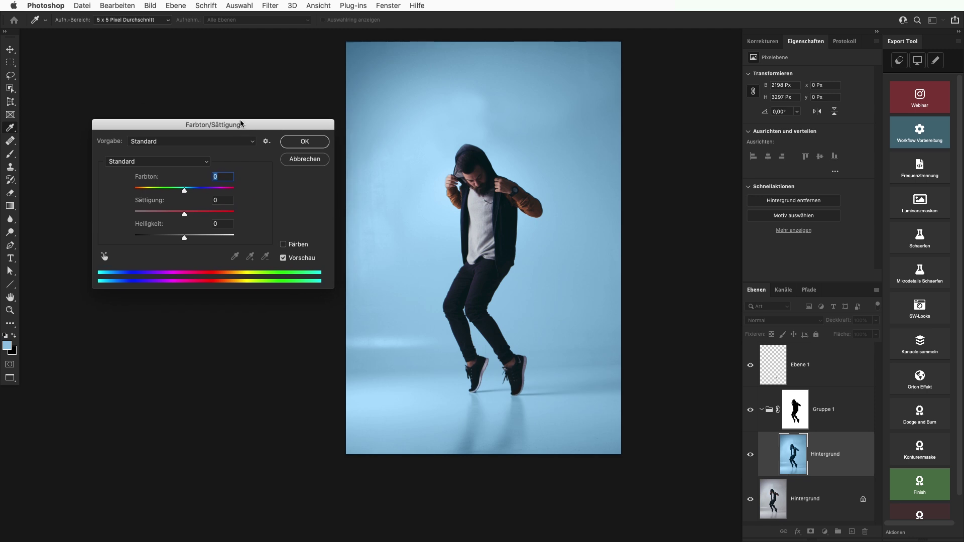
pyautogui.moveTo(185, 191); pyautogui.dragTo(236, 190)
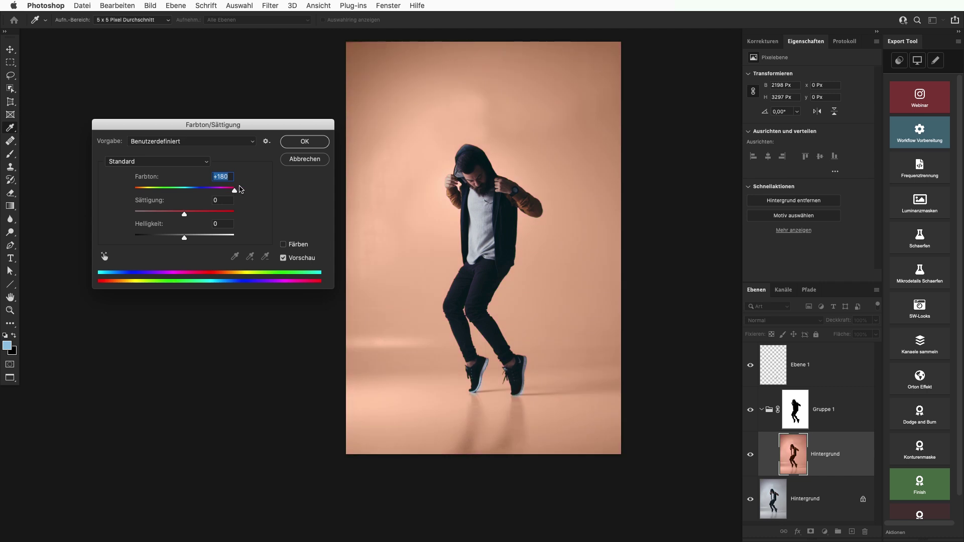
pyautogui.moveTo(182, 216); pyautogui.dragTo(177, 215)
pyautogui.click(299, 141)
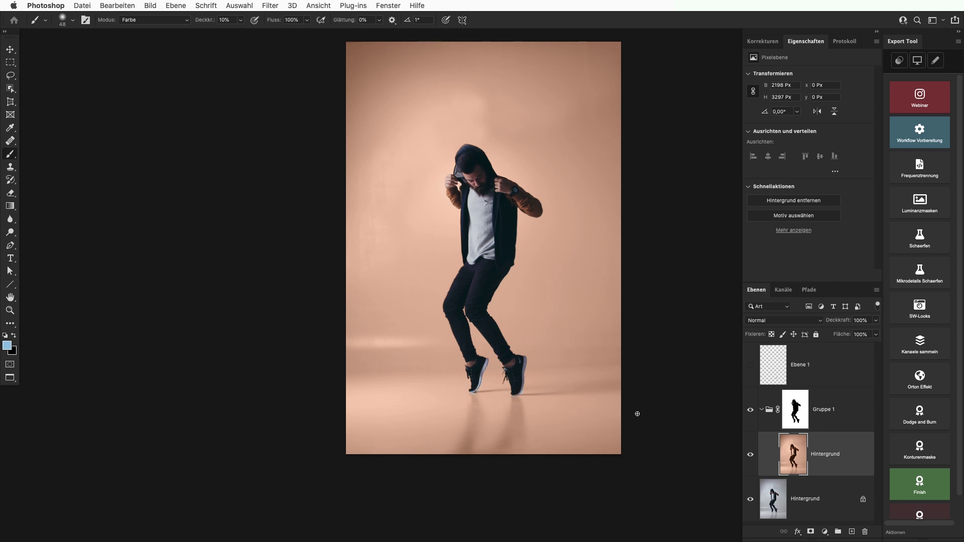
pyautogui.scroll(3, 513, 388)
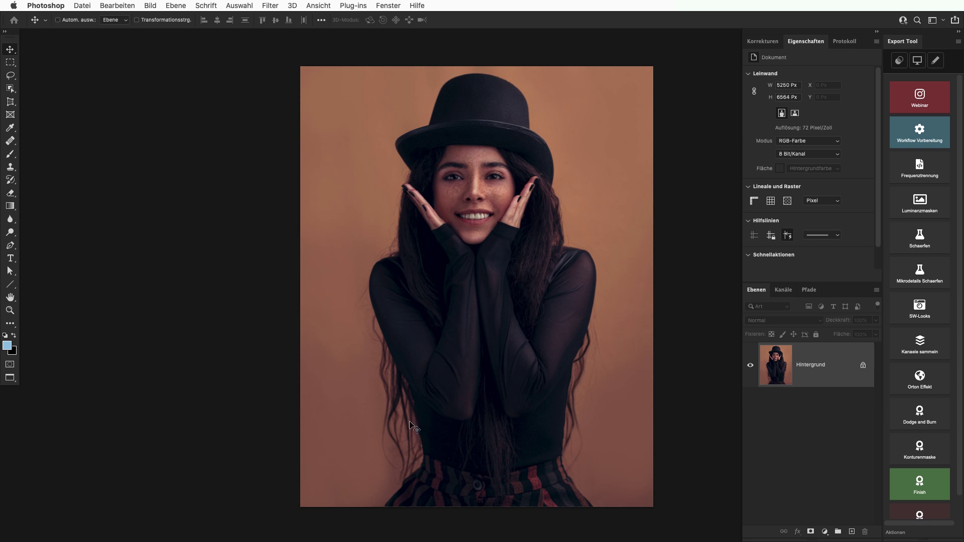
# Quick-select the orange backdrop left, top and right of the woman with the Schnellauswahl-Werkzeug
pyautogui.click(11, 89)
pyautogui.click(43, 97)
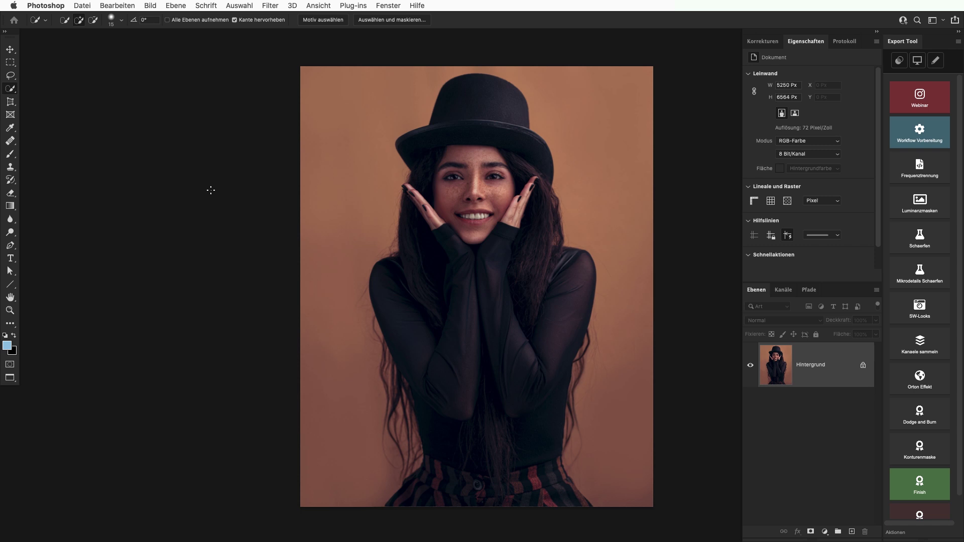
pyautogui.moveTo(344, 432); pyautogui.dragTo(372, 85)
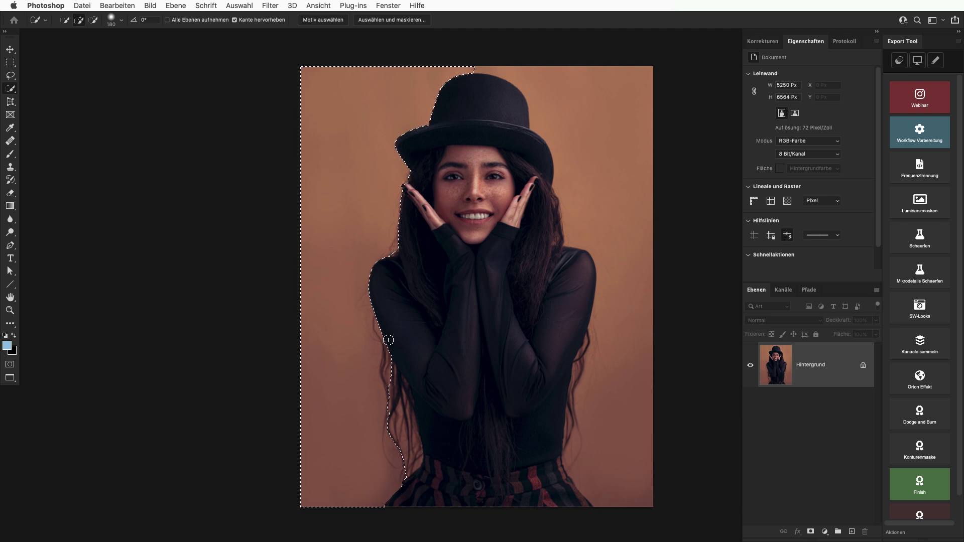
pyautogui.moveTo(482, 66); pyautogui.dragTo(634, 352)
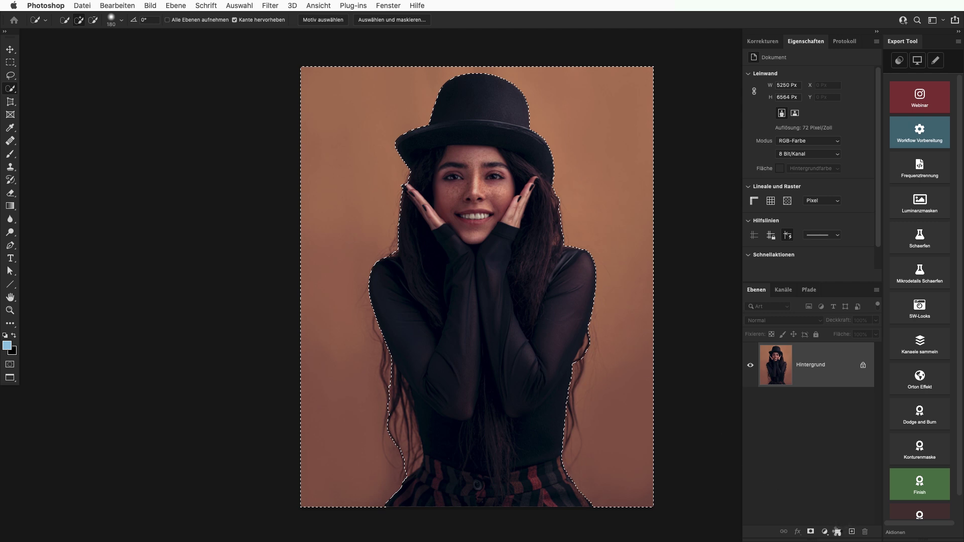
pyautogui.click(837, 531)
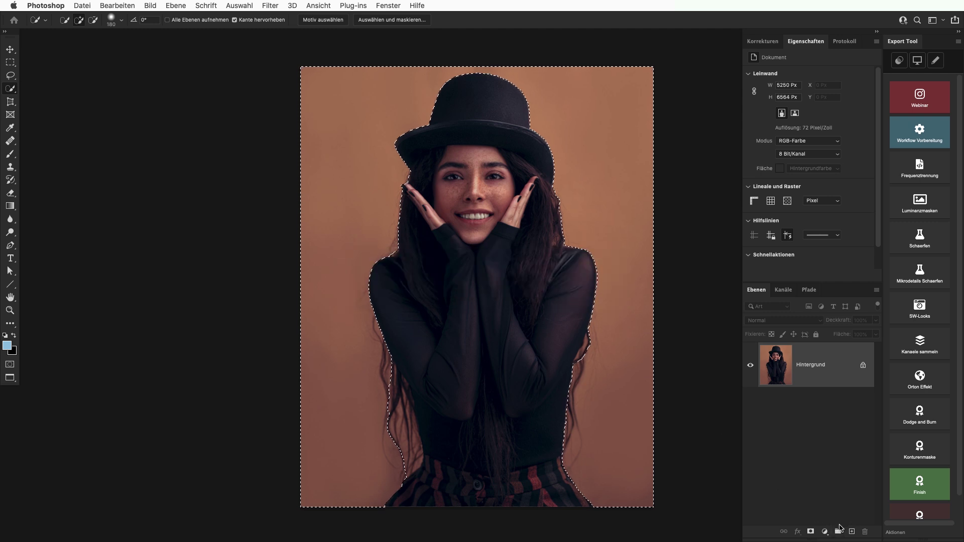
# Mask Gruppe 1 with the background selection, inspect the mask, then delete it with Ebenenmaske löschen
pyautogui.click(810, 532)
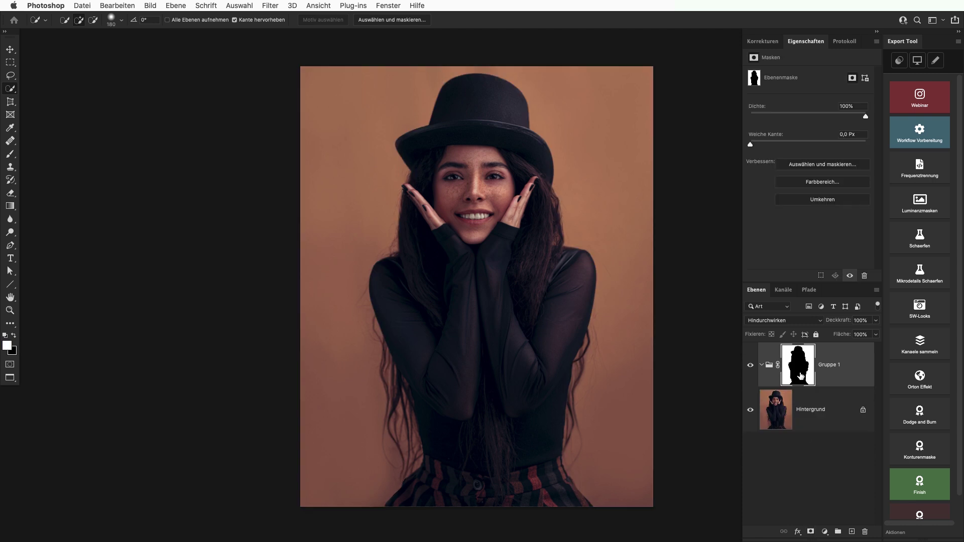
pyautogui.keyDown('alt'); pyautogui.click(801, 376); pyautogui.keyUp('alt')
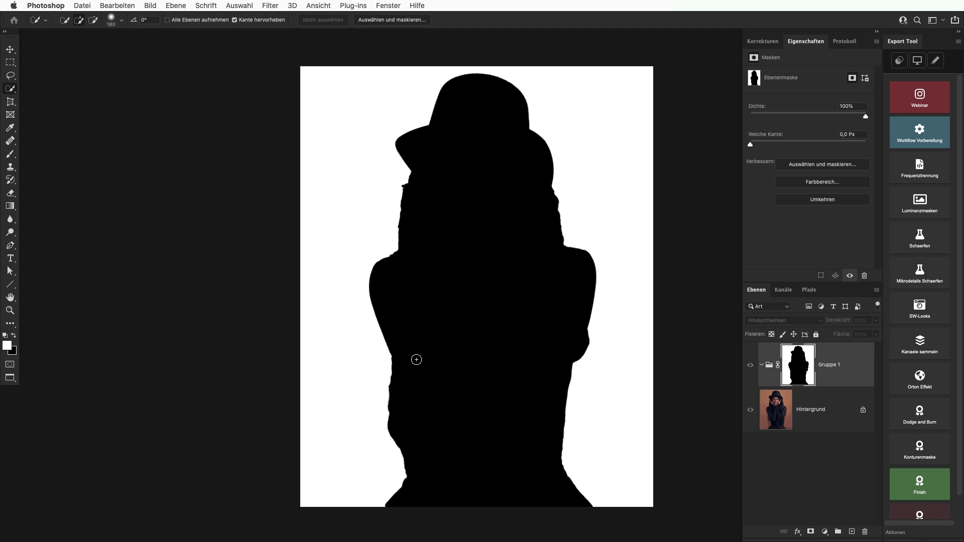
pyautogui.rightClick(804, 375)
pyautogui.click(810, 391)
pyautogui.click(812, 390)
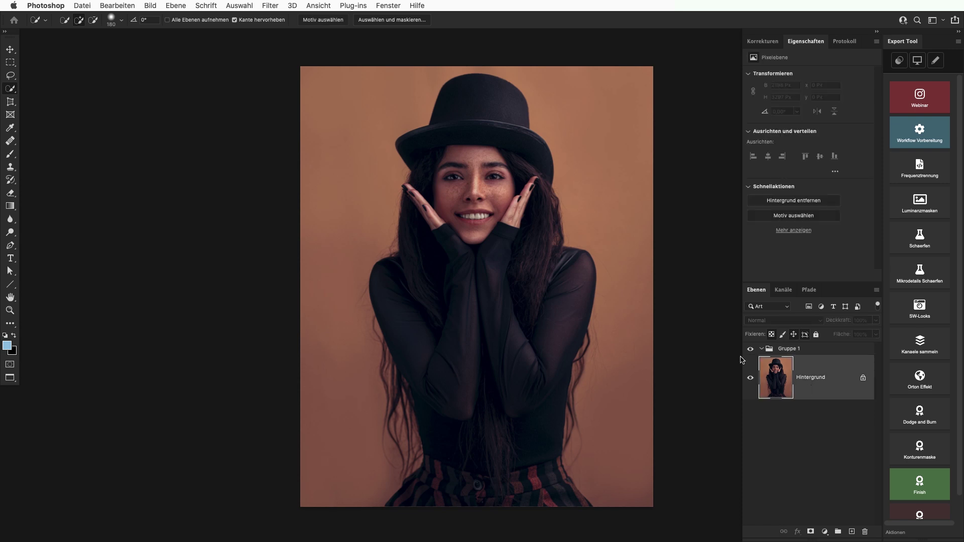
pyautogui.rightClick(15, 90)
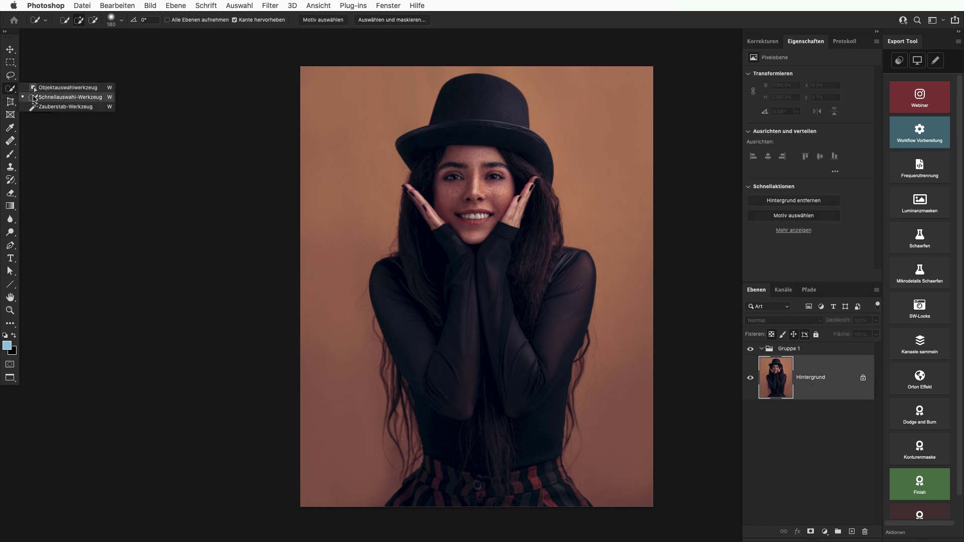
pyautogui.click(50, 89)
pyautogui.moveTo(336, 59); pyautogui.dragTo(624, 511)
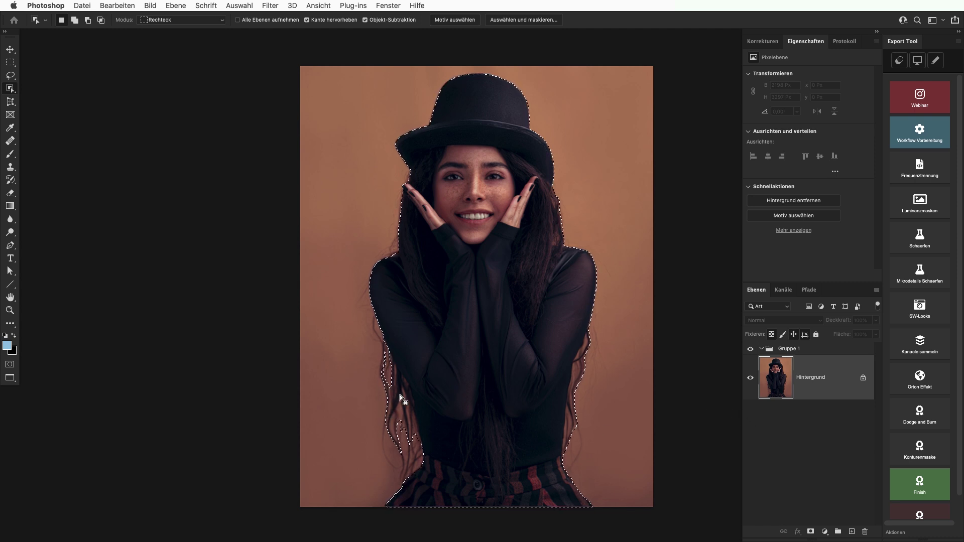
pyautogui.click(828, 404)
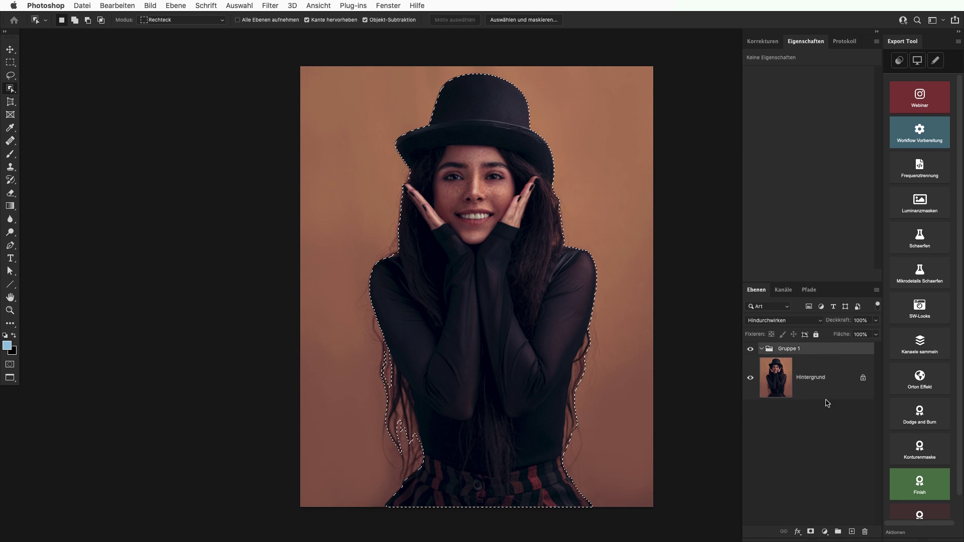
pyautogui.click(811, 532)
pyautogui.keyDown('alt'); pyautogui.click(800, 371); pyautogui.keyUp('alt')
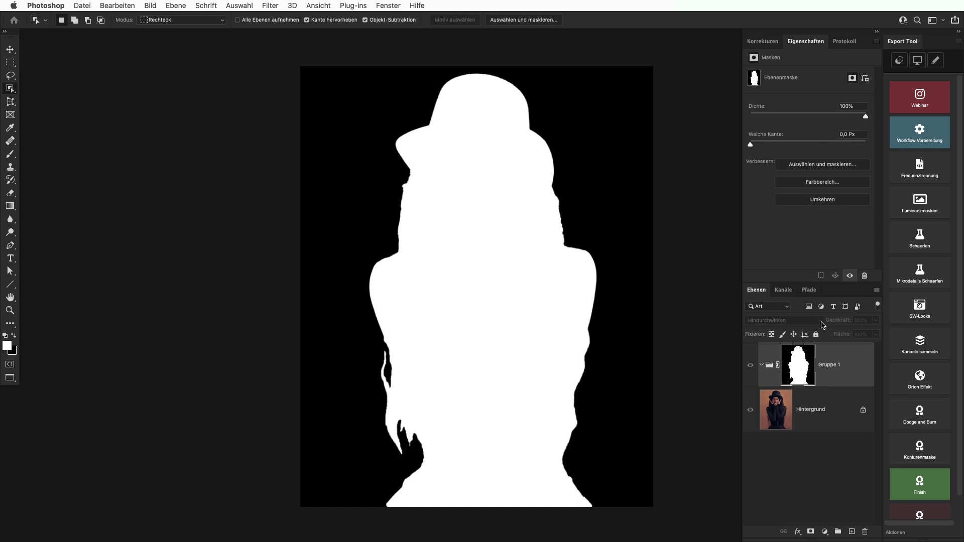
pyautogui.rightClick(797, 370)
pyautogui.click(809, 383)
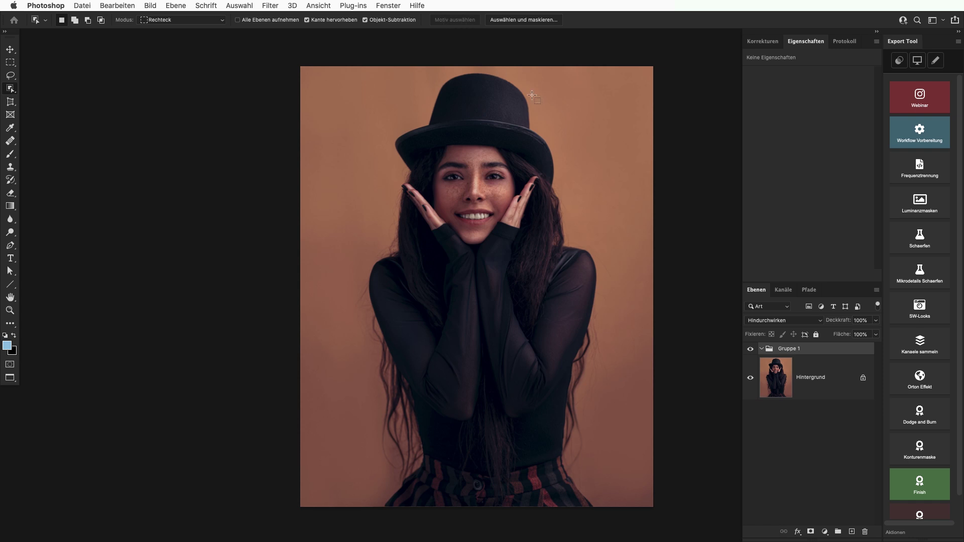
pyautogui.click(818, 389)
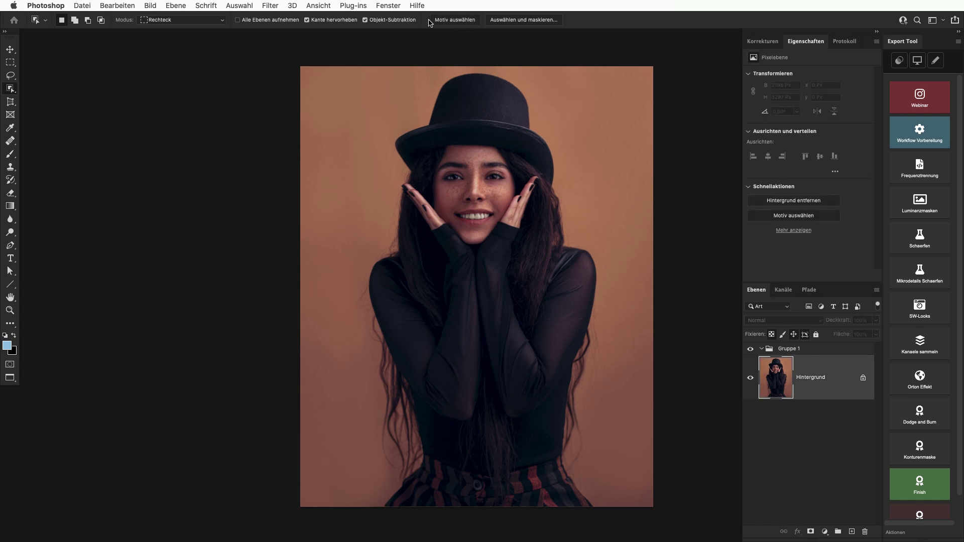
# Select the woman with Motiv auswählen, inspect her hair edges, and add it as Gruppe 1's mask
pyautogui.click(456, 22)
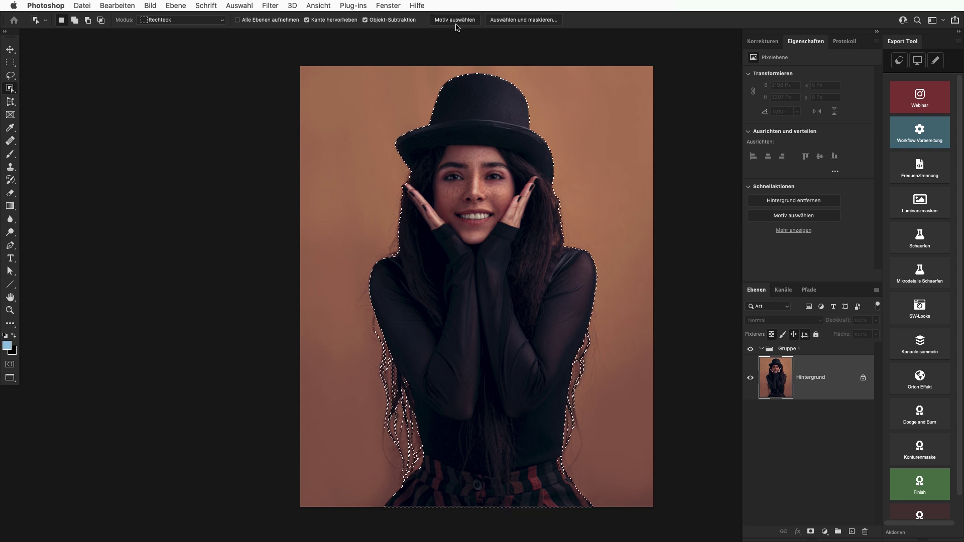
pyautogui.click(814, 348)
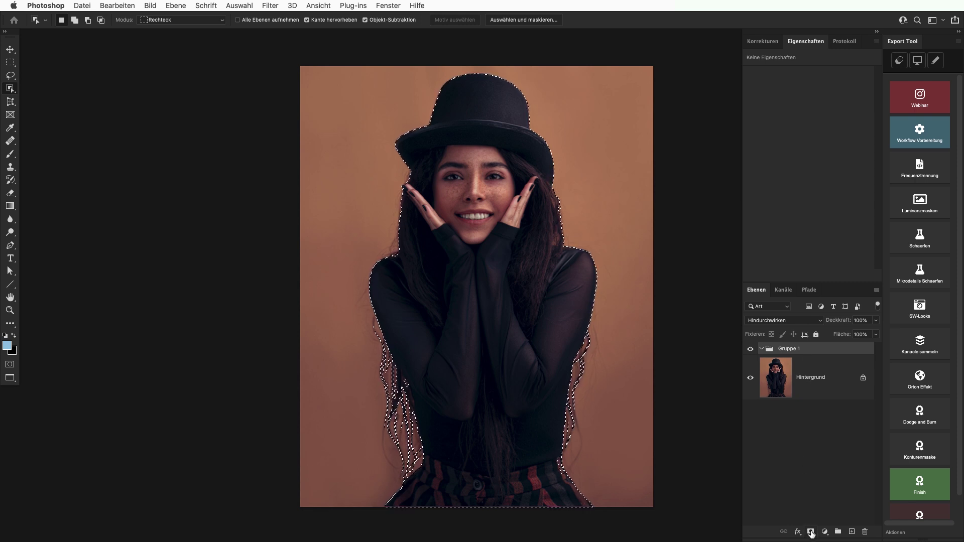
pyautogui.scroll(3, 590, 462)
pyautogui.scroll(5, 596, 477)
pyautogui.rightClick(527, 416)
pyautogui.press('Escape')
pyautogui.press('v')
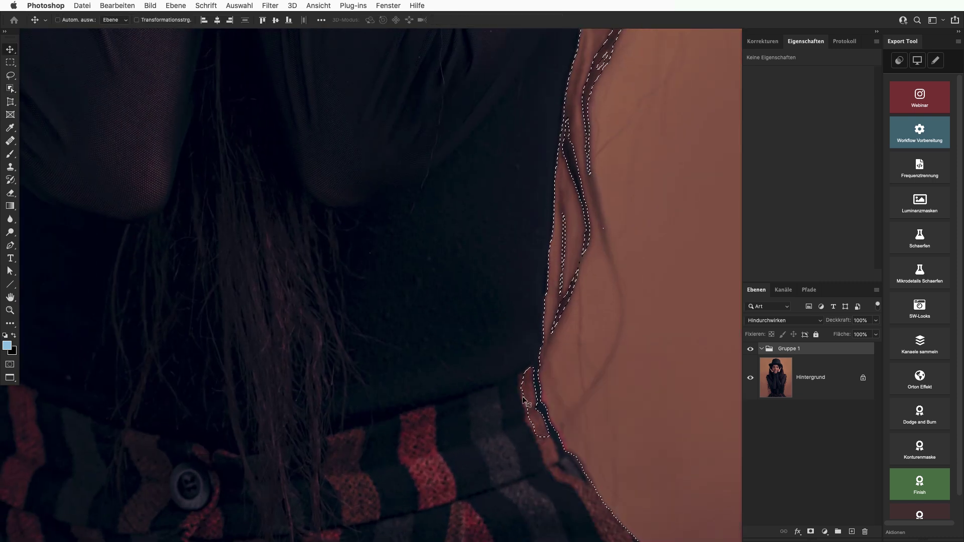
pyautogui.moveTo(511, 394); pyautogui.dragTo(482, 389)
pyautogui.moveTo(478, 295)
pyautogui.mouseDown()
pyautogui.moveTo(486, 476)
pyautogui.moveTo(497, 509)
pyautogui.moveTo(468, 334)
pyautogui.moveTo(475, 300)
pyautogui.mouseUp()
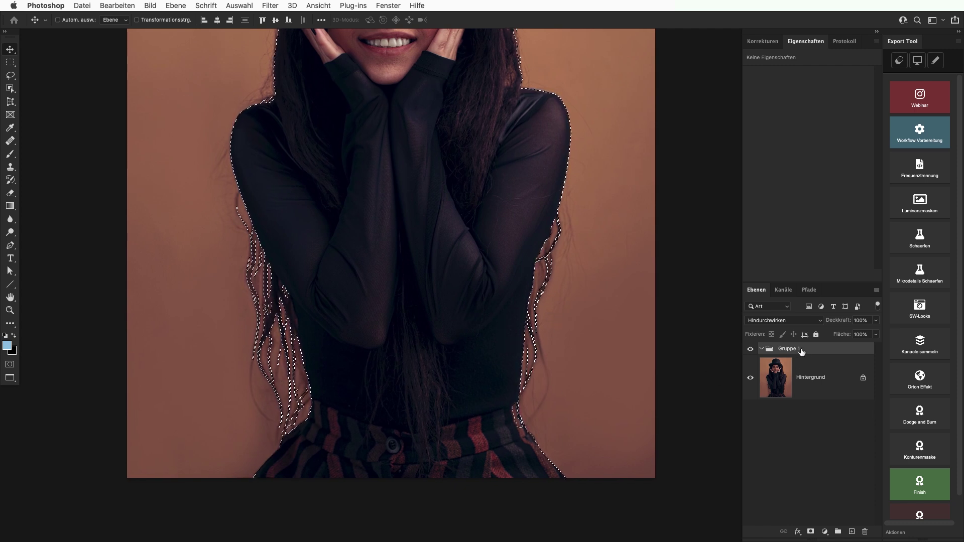
pyautogui.click(811, 532)
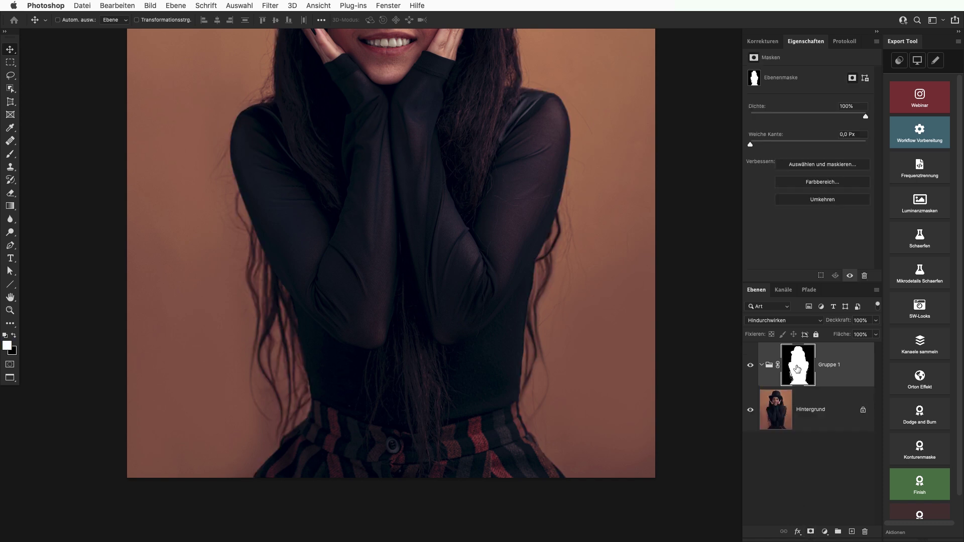
# View Gruppe 1's mask alone, then launch 'Auswählen und maskieren…' from Properties
pyautogui.keyDown('alt'); pyautogui.click(797, 368); pyautogui.keyUp('alt')
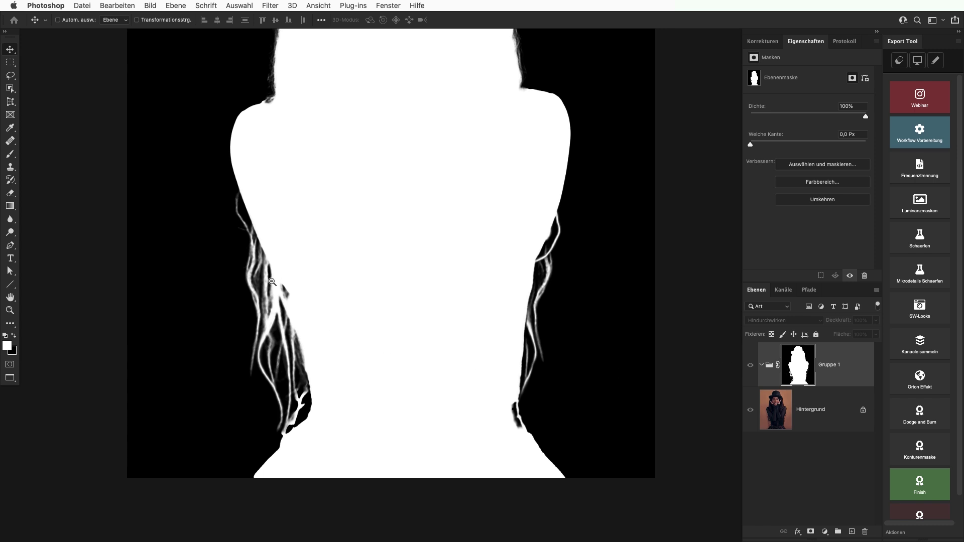
pyautogui.scroll(2, 272, 282)
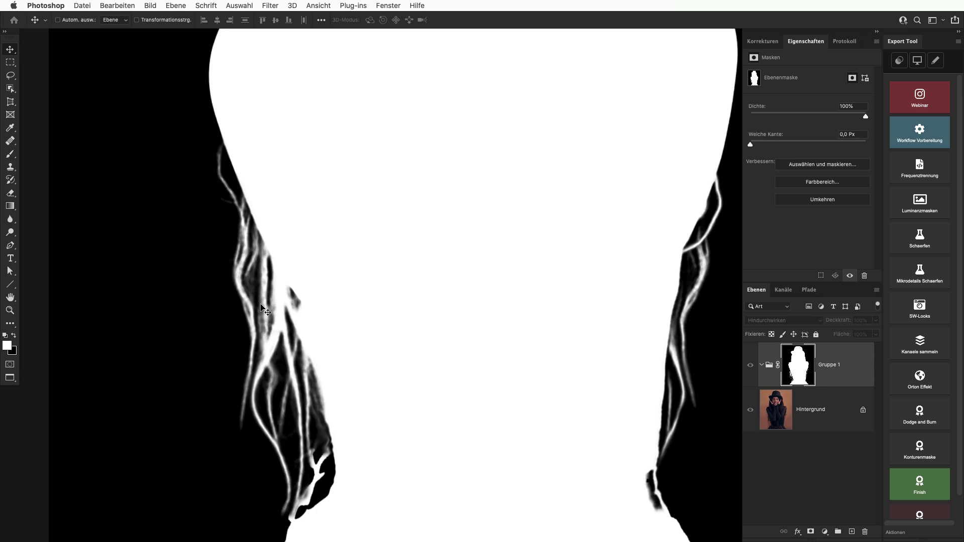
pyautogui.scroll(-2, 264, 310)
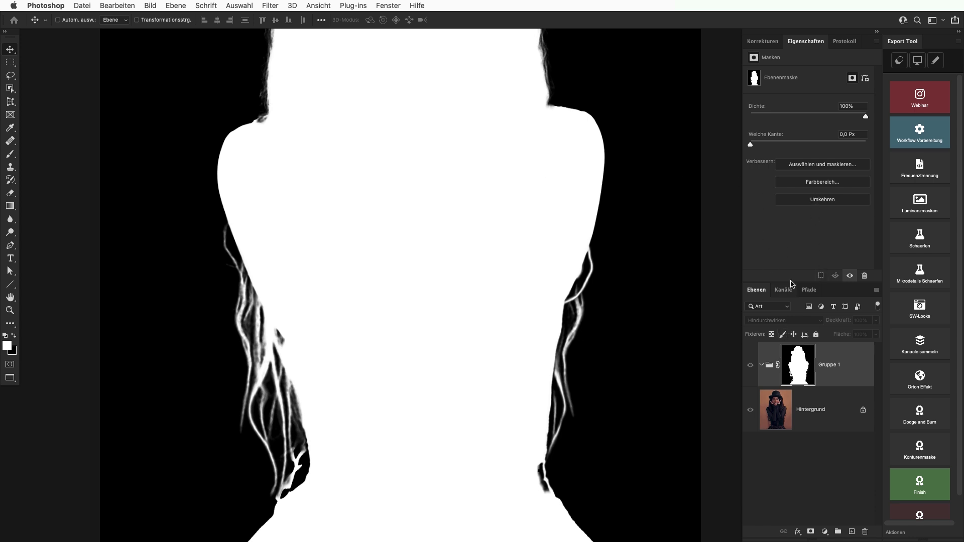
pyautogui.click(805, 164)
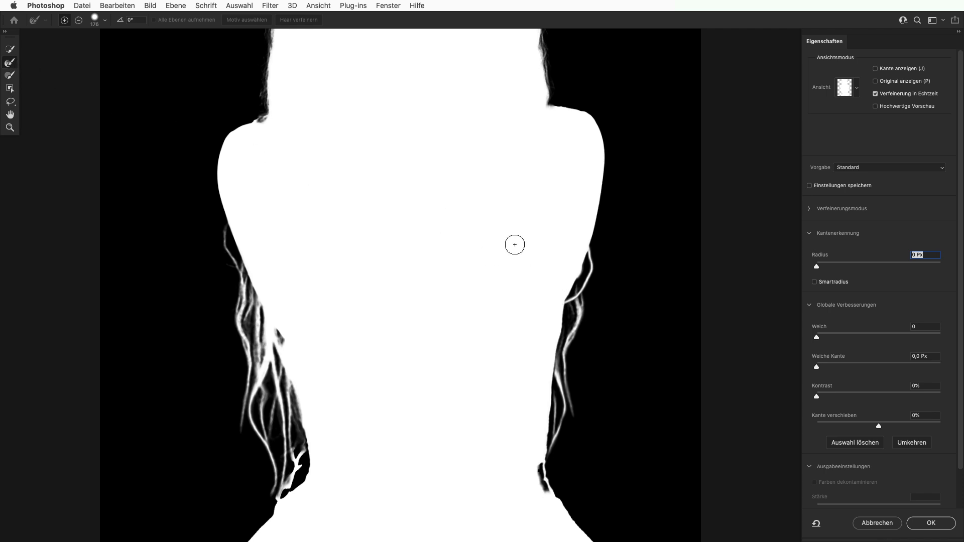
# Refine both hair edges with the Refine Edge Brush, trying and undoing a Quick Selection stroke
pyautogui.moveTo(592, 269)
pyautogui.mouseDown()
pyautogui.moveTo(608, 269)
pyautogui.moveTo(578, 302)
pyautogui.moveTo(559, 437)
pyautogui.mouseUp()
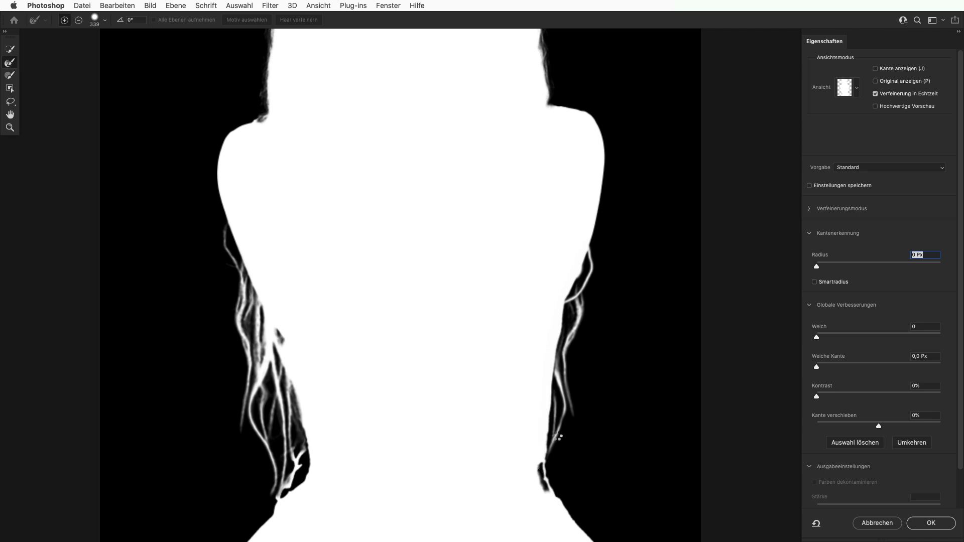
pyautogui.moveTo(224, 273)
pyautogui.mouseDown()
pyautogui.moveTo(281, 453)
pyautogui.moveTo(310, 483)
pyautogui.mouseUp()
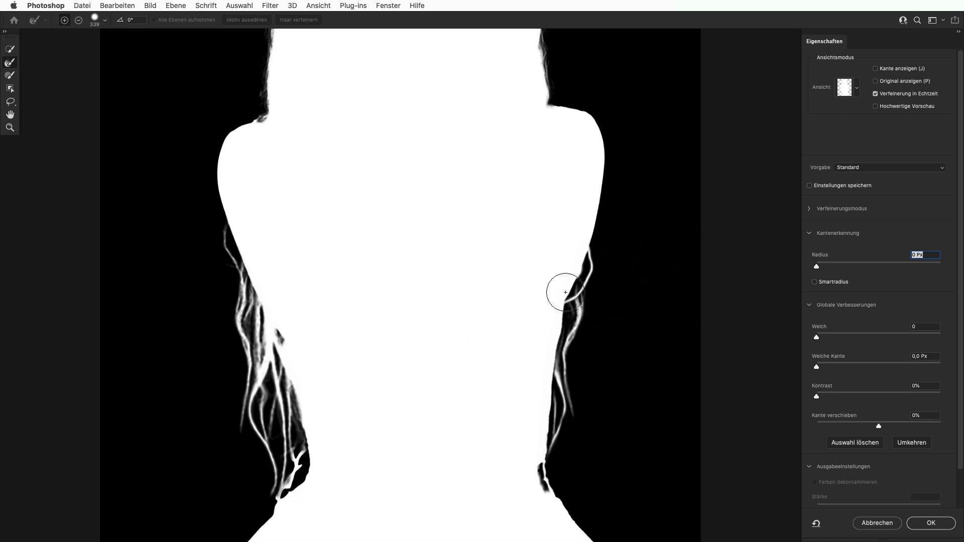
pyautogui.click(12, 49)
pyautogui.moveTo(596, 264); pyautogui.dragTo(590, 429)
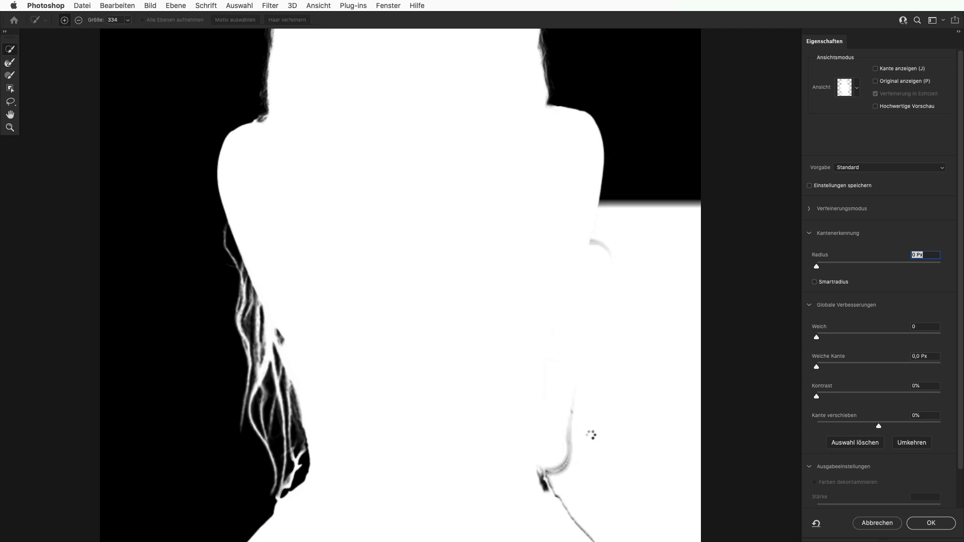
pyautogui.press('super+z')
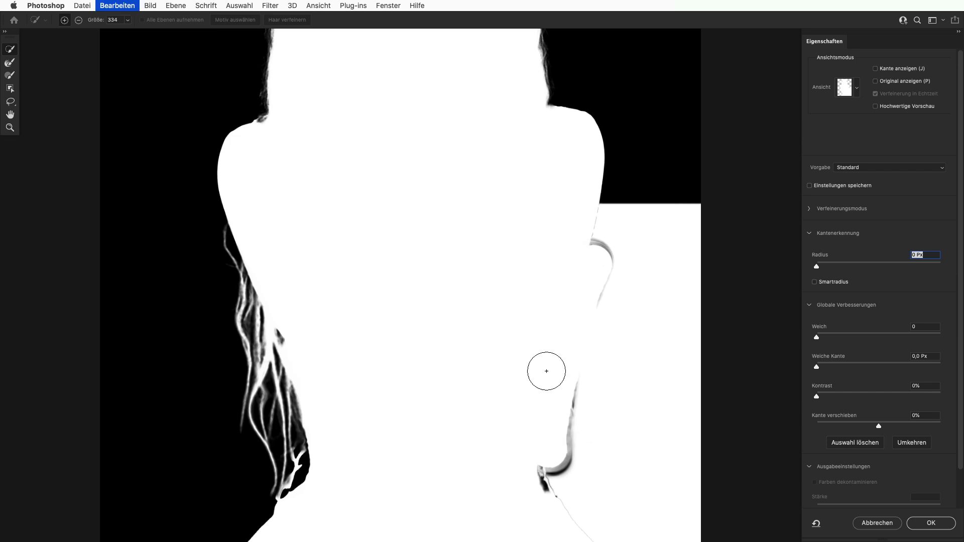
# Set a 2 px edge radius, refine the right-side hair strands, and exit the workspace
pyautogui.click(10, 62)
pyautogui.moveTo(258, 243); pyautogui.dragTo(281, 254)
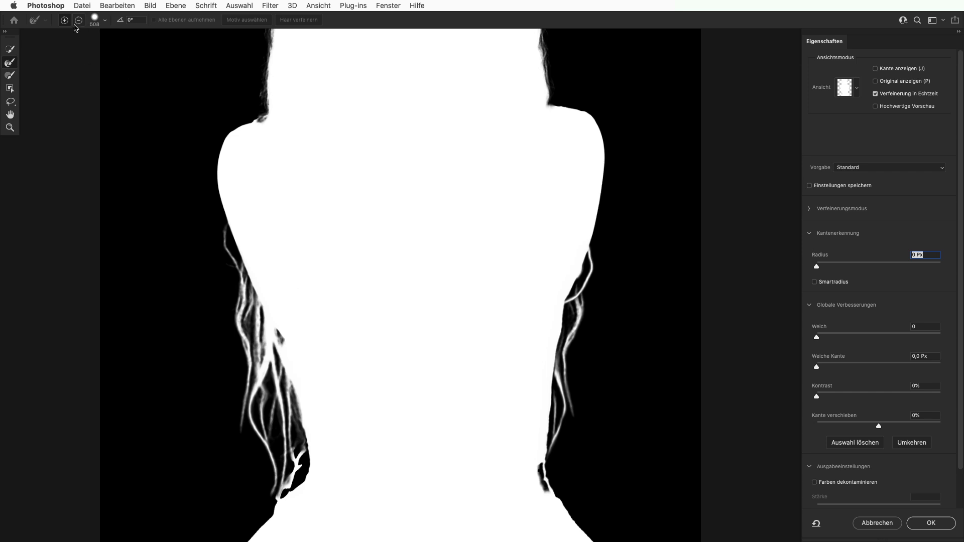
pyautogui.click(829, 266)
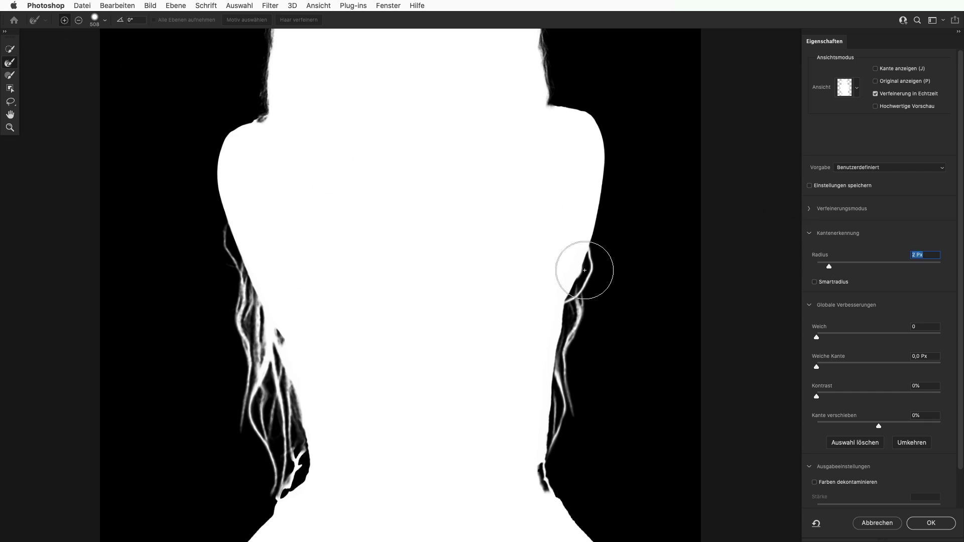
pyautogui.moveTo(556, 428); pyautogui.dragTo(549, 462)
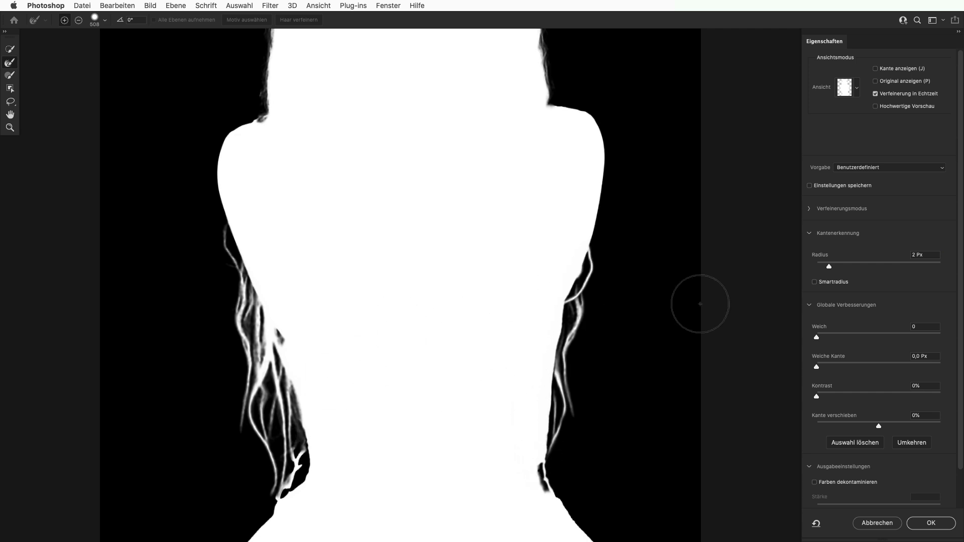
pyautogui.click(869, 524)
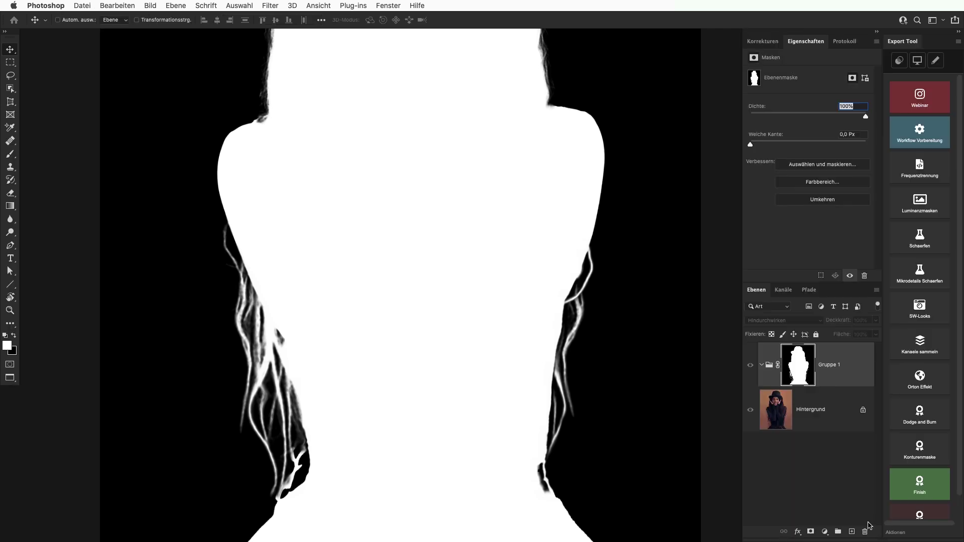
# Exit mask view, zoom out, delete Gruppe 1's mask via Ebenenmaske löschen, and select Hintergrund
pyautogui.keyDown('alt'); pyautogui.click(804, 377); pyautogui.keyUp('alt')
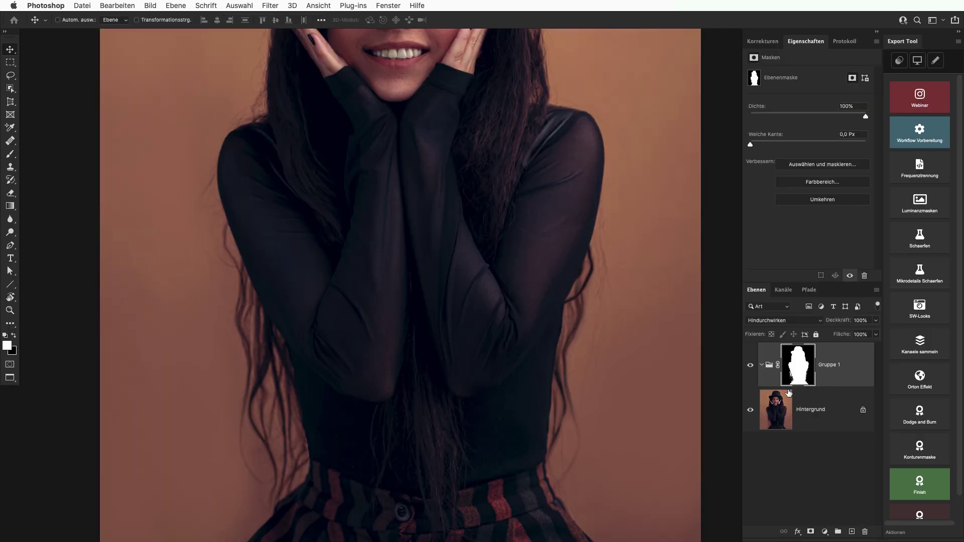
pyautogui.moveTo(588, 382); pyautogui.dragTo(591, 388)
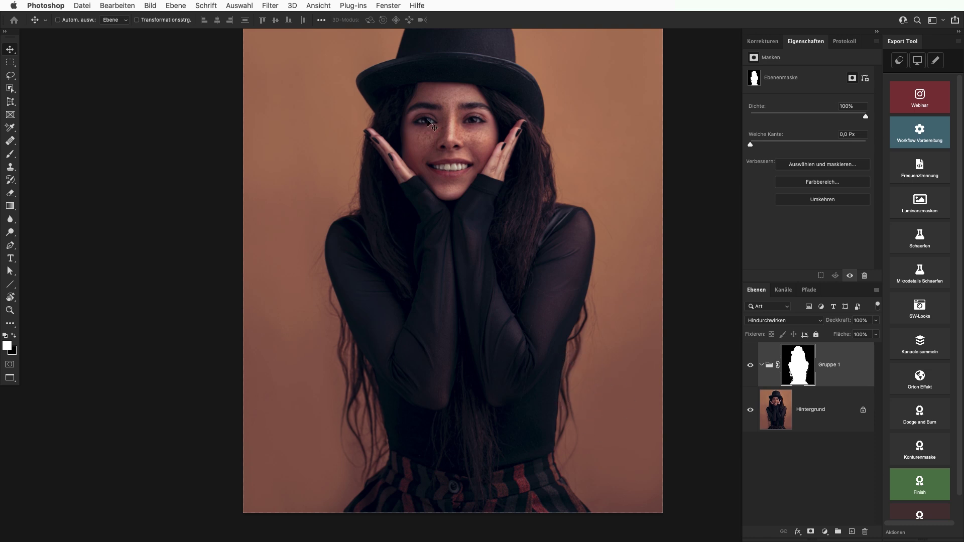
pyautogui.rightClick(800, 370)
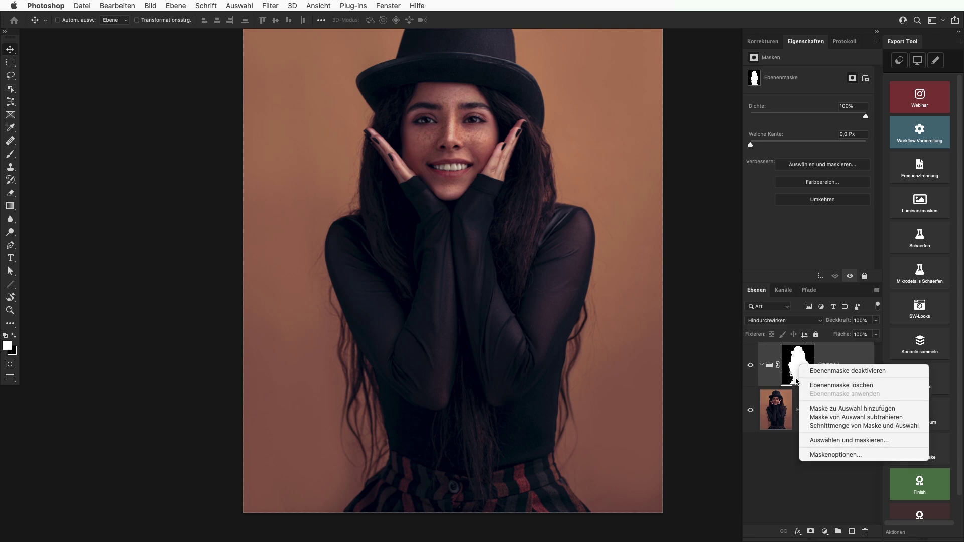
pyautogui.click(806, 387)
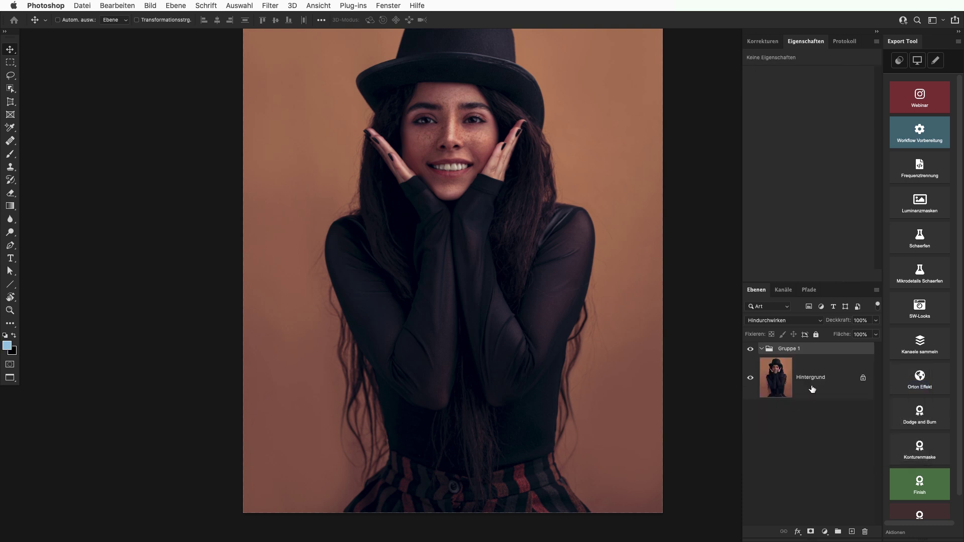
pyautogui.click(812, 389)
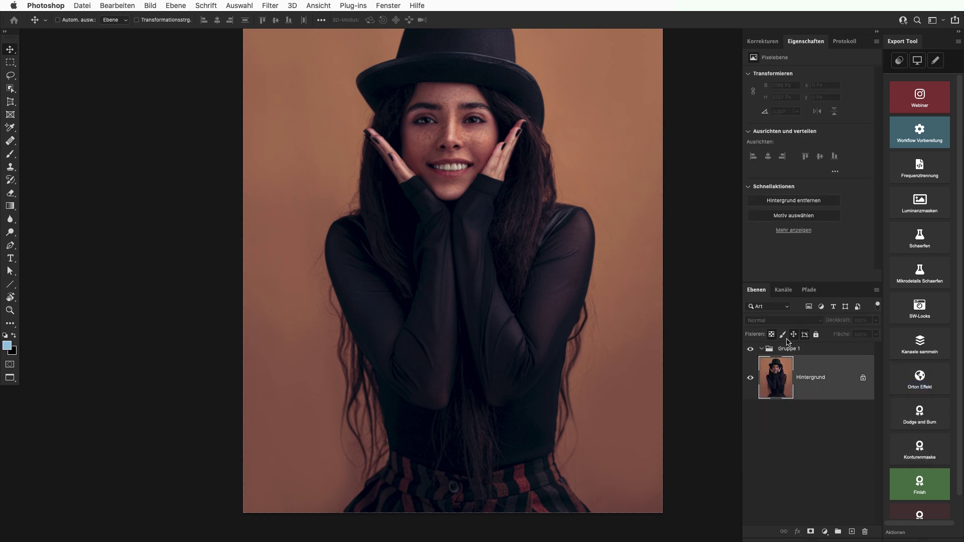
# View the Rot channel in Kanäle and duplicate it as Rot Kopie
pyautogui.click(784, 289)
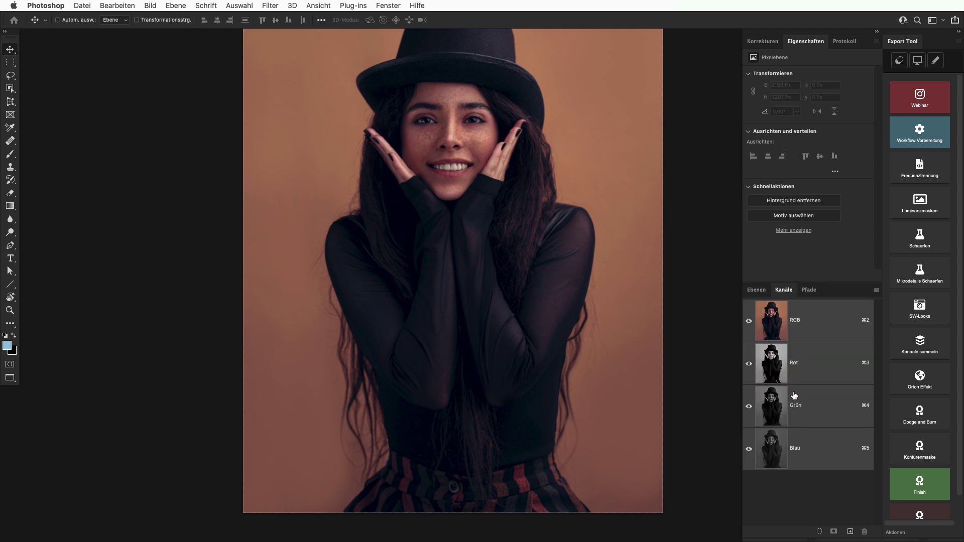
pyautogui.click(831, 376)
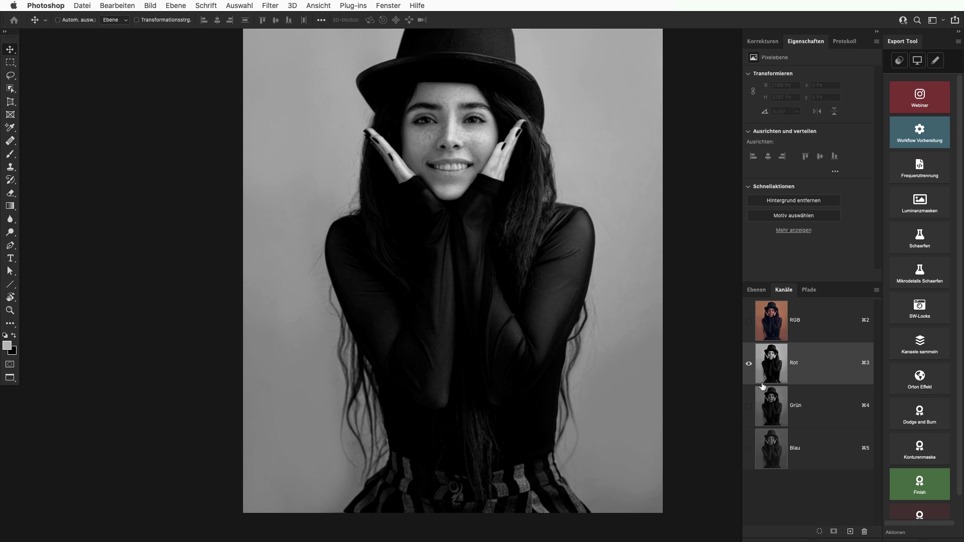
pyautogui.moveTo(821, 370); pyautogui.dragTo(850, 531)
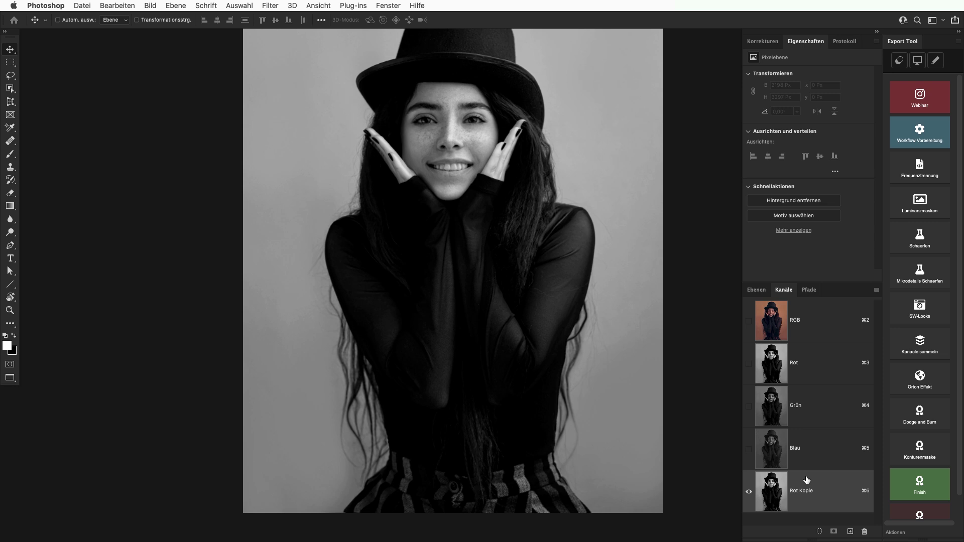
pyautogui.scroll(1, 551, 272)
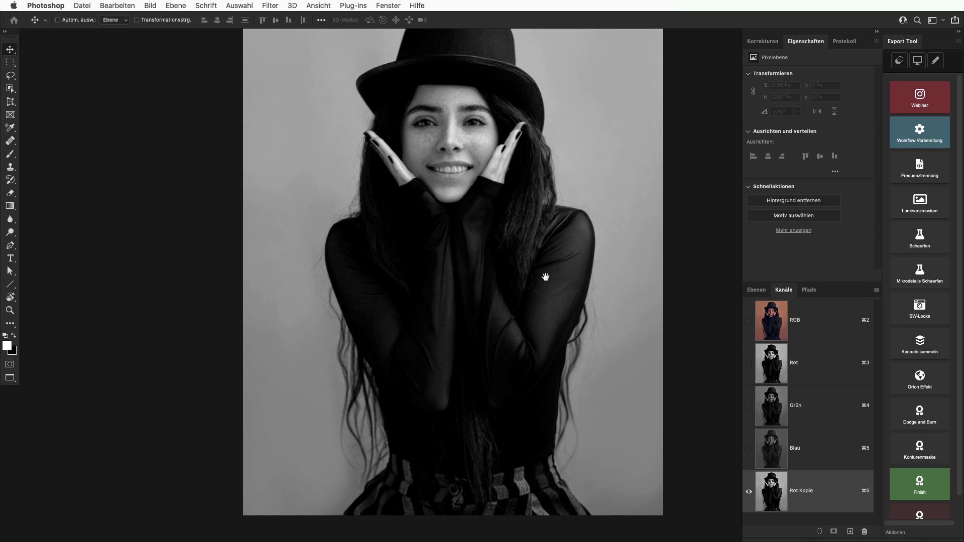
pyautogui.scroll(-2, 528, 319)
pyautogui.scroll(-2, 517, 304)
pyautogui.scroll(-2, 516, 304)
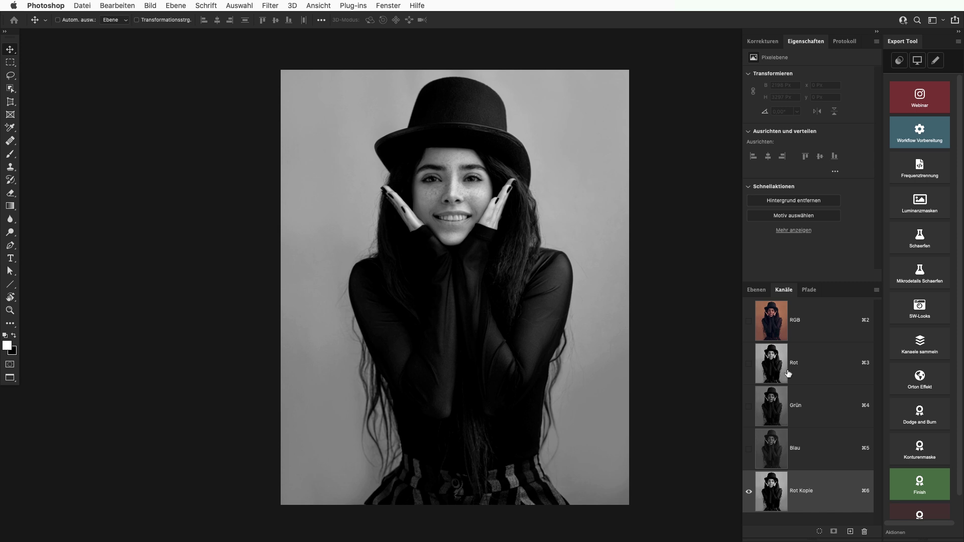
# Compare the Grün, Blau and Rot channels, then make Rot Kopie the active channel
pyautogui.click(809, 410)
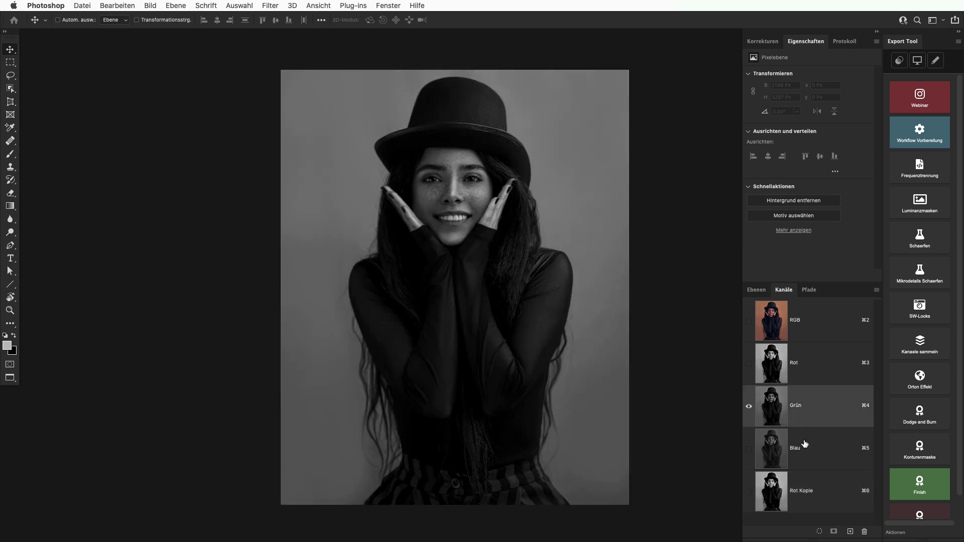
pyautogui.click(806, 444)
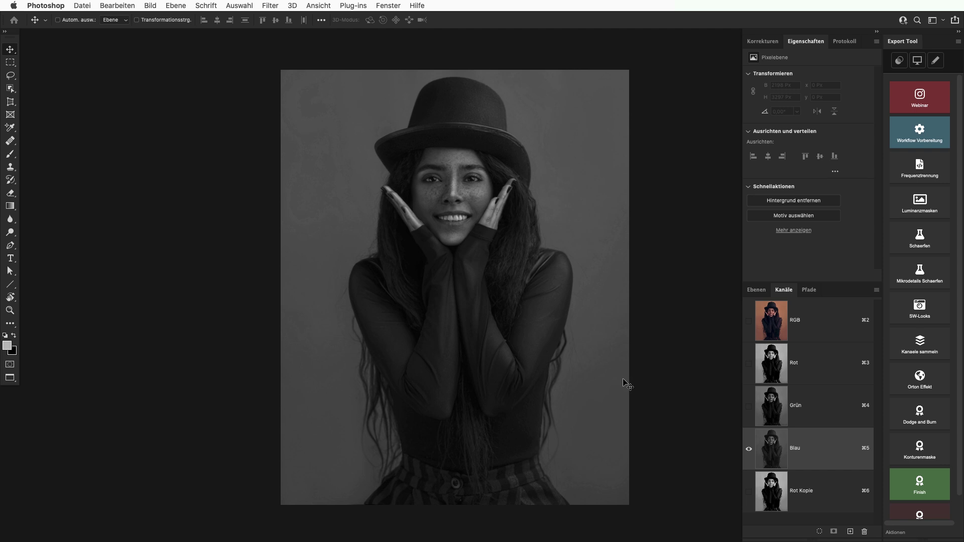
pyautogui.click(807, 371)
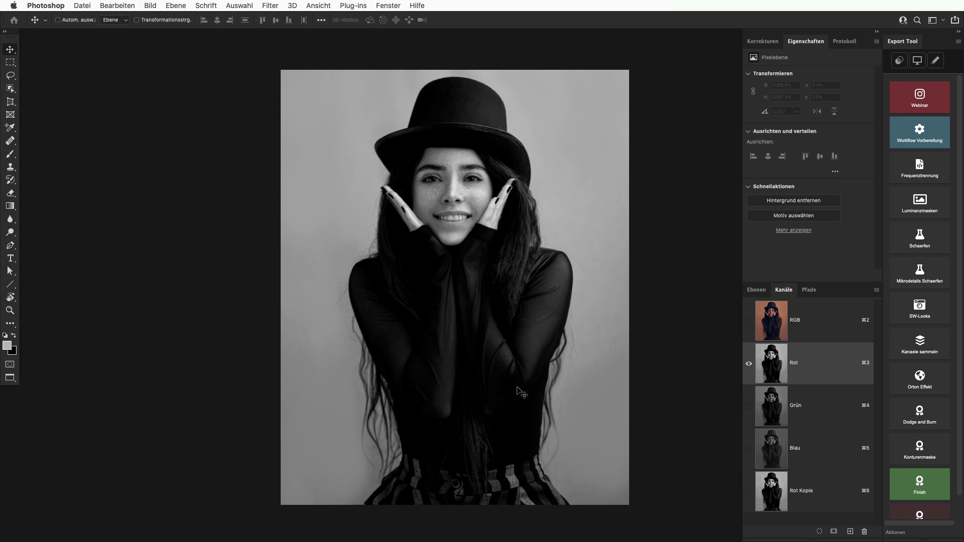
pyautogui.click(821, 495)
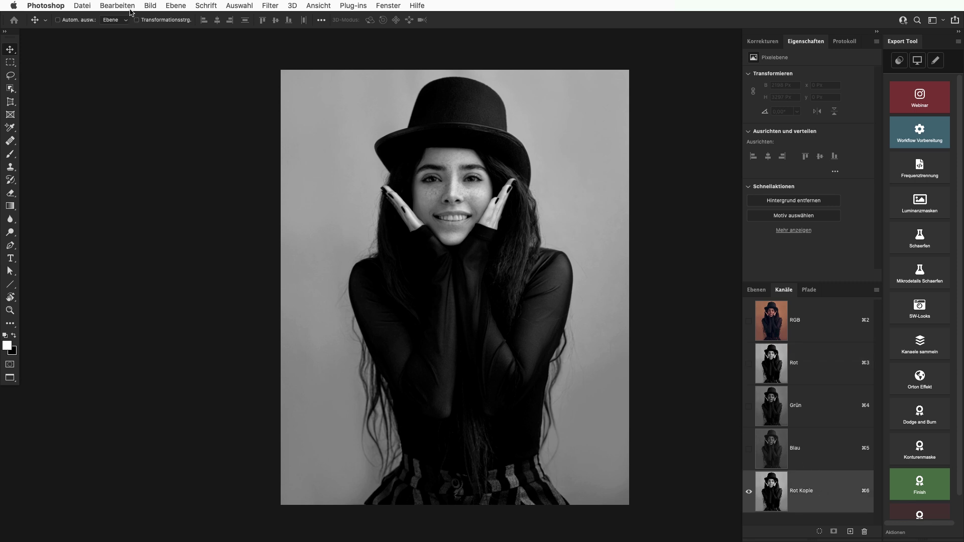
pyautogui.click(147, 6)
pyautogui.moveTo(169, 33)
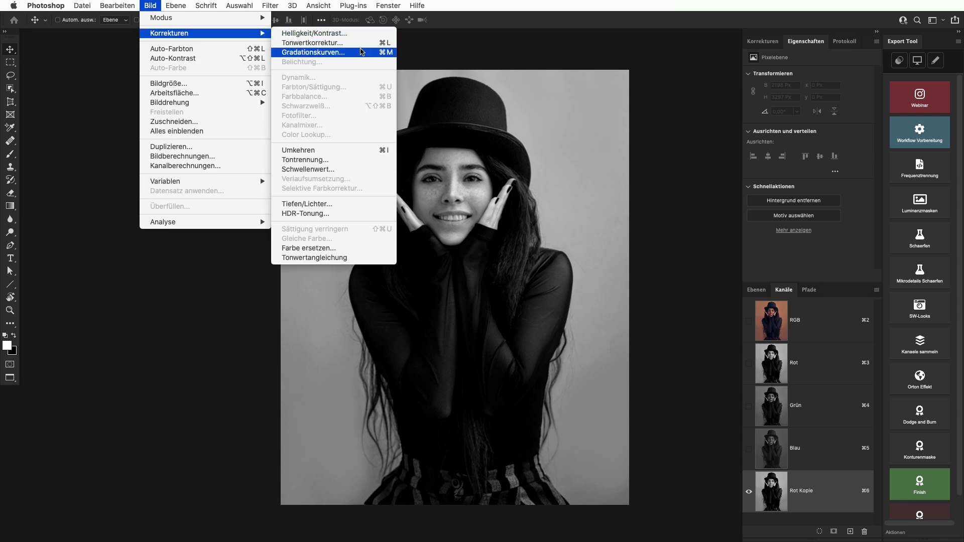
# Apply a two-point S-shaped Gradationskurven curve (178 → 221) to Rot Kopie, then run Workflow Vorbereitung
pyautogui.click(360, 54)
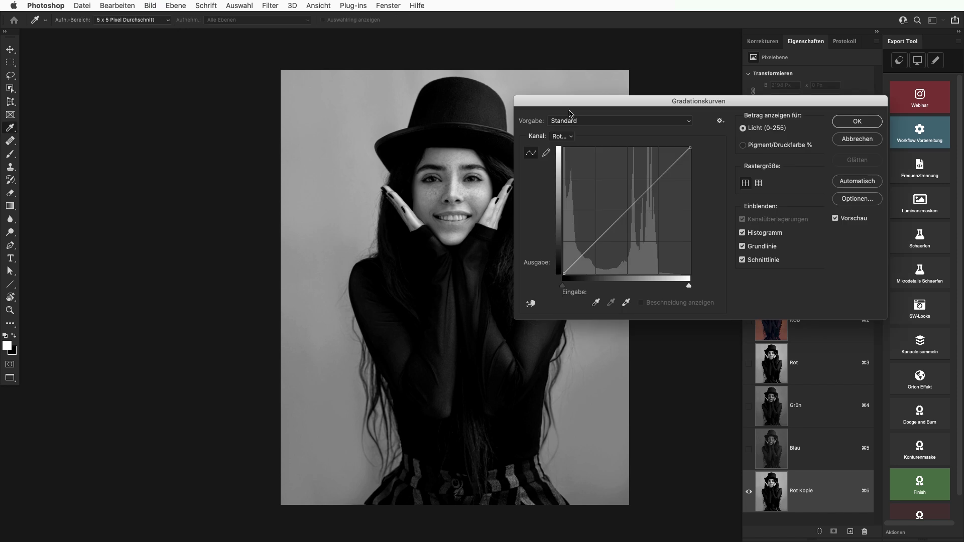
pyautogui.moveTo(621, 109); pyautogui.dragTo(706, 110)
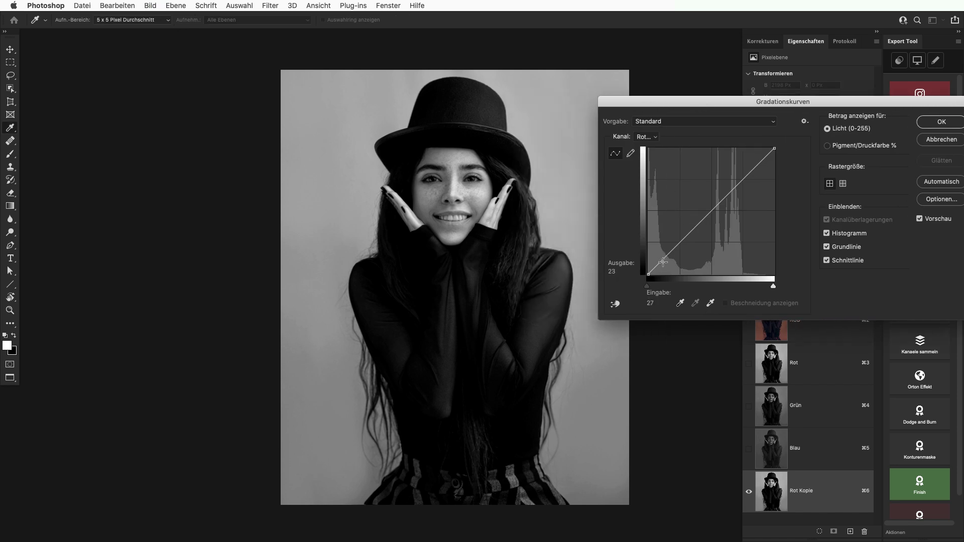
pyautogui.moveTo(671, 250); pyautogui.dragTo(679, 253)
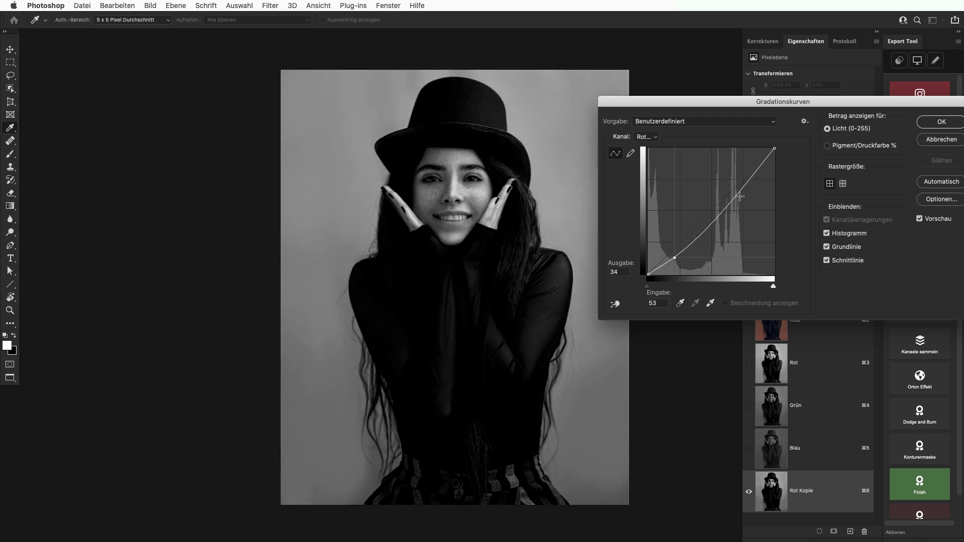
pyautogui.moveTo(729, 206); pyautogui.dragTo(729, 176)
pyautogui.moveTo(675, 256); pyautogui.dragTo(677, 248)
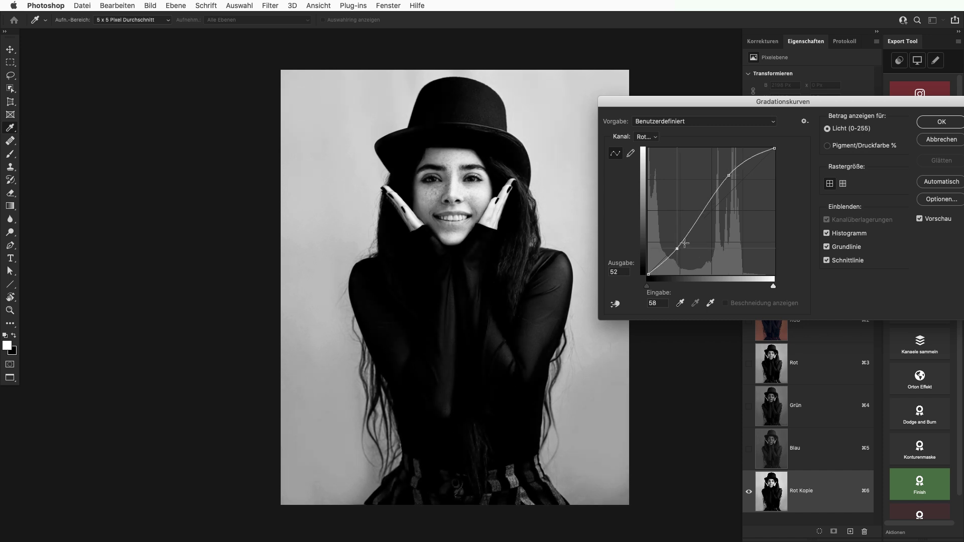
pyautogui.moveTo(729, 175); pyautogui.dragTo(708, 151)
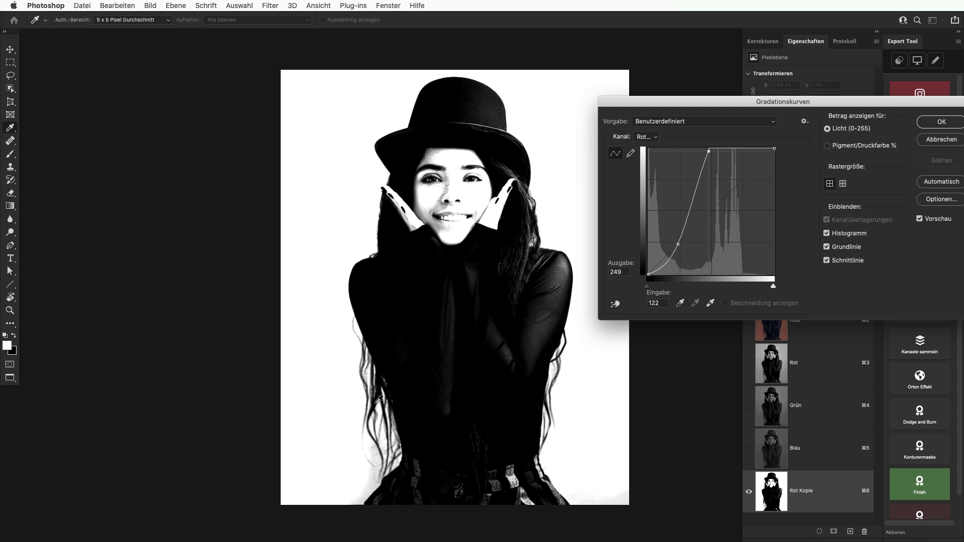
pyautogui.moveTo(708, 151); pyautogui.dragTo(736, 164)
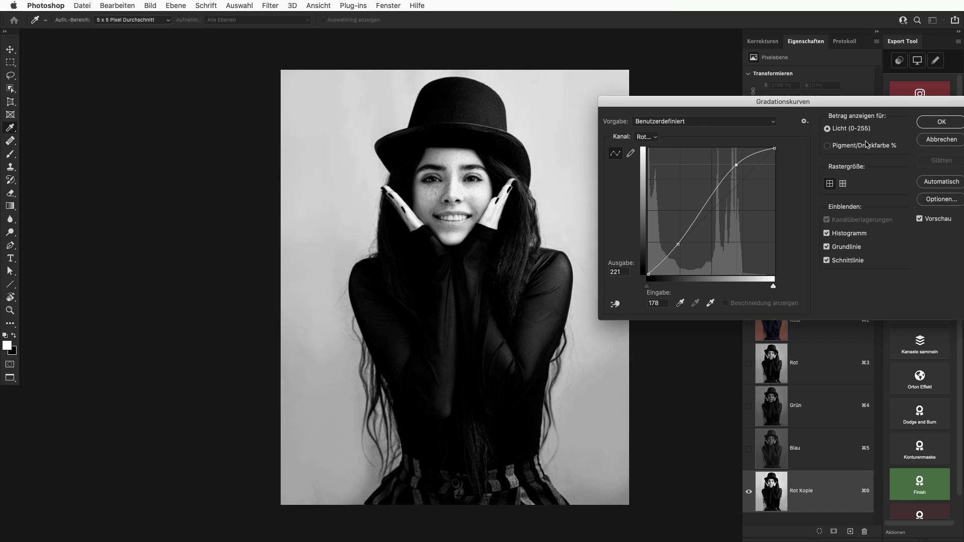
pyautogui.click(938, 123)
pyautogui.click(916, 140)
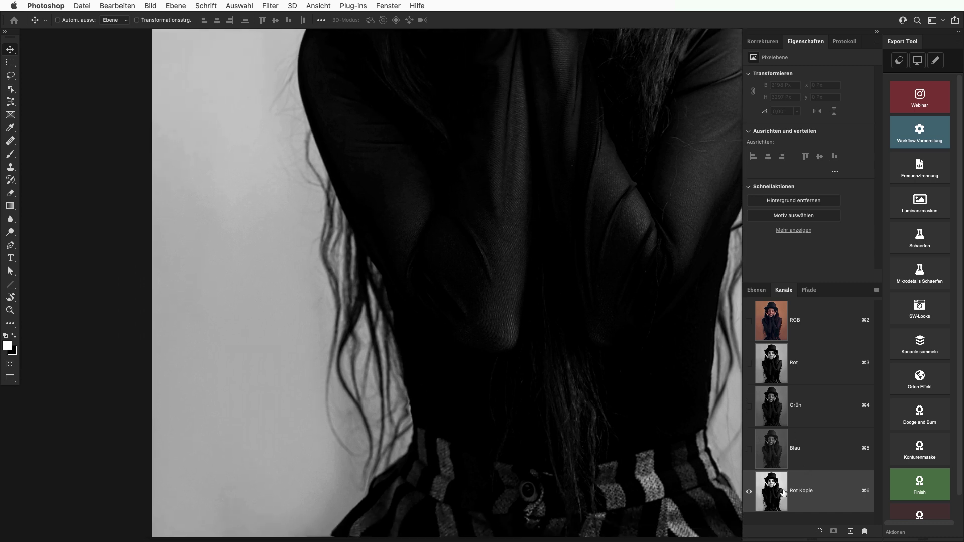
# Set up a large white brush in Weiches Licht mode at 10% opacity
pyautogui.click(14, 156)
pyautogui.click(159, 23)
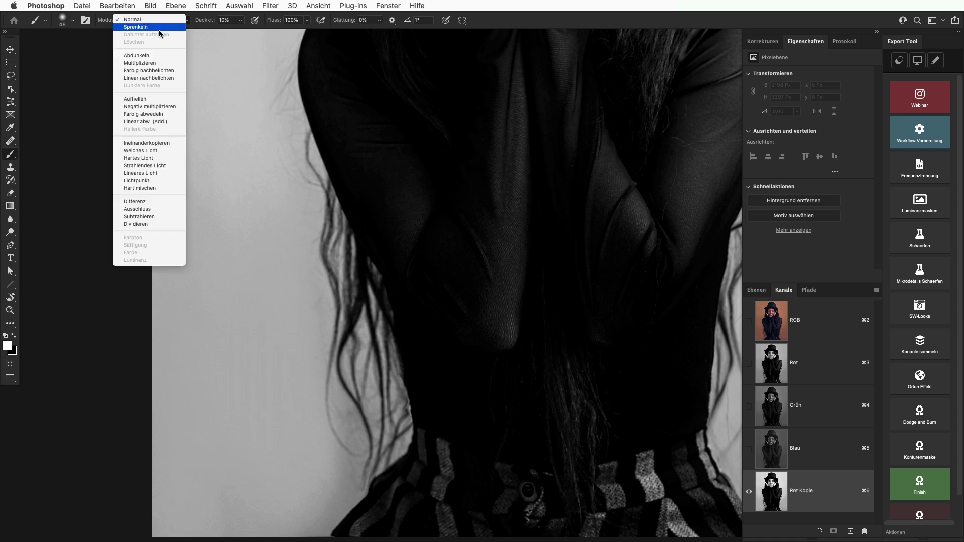
pyautogui.click(161, 151)
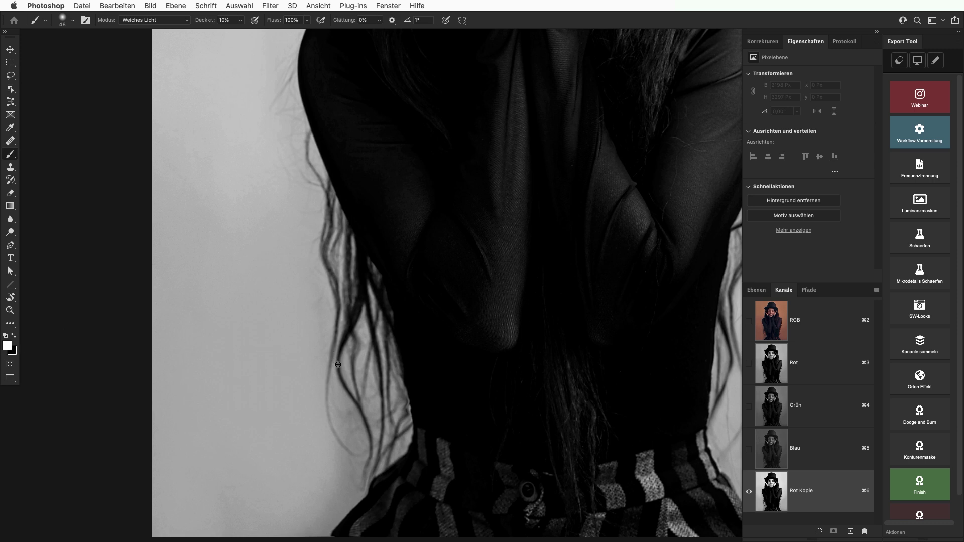
pyautogui.moveTo(338, 365); pyautogui.dragTo(382, 367)
# Lighten the background along the left and right hair edges
pyautogui.moveTo(374, 418)
pyautogui.mouseDown()
pyautogui.moveTo(326, 311)
pyautogui.moveTo(312, 324)
pyautogui.moveTo(354, 443)
pyautogui.moveTo(280, 207)
pyautogui.moveTo(304, 441)
pyautogui.moveTo(288, 302)
pyautogui.moveTo(314, 259)
pyautogui.moveTo(228, 207)
pyautogui.moveTo(188, 340)
pyautogui.moveTo(314, 280)
pyautogui.moveTo(310, 375)
pyautogui.moveTo(327, 384)
pyautogui.mouseUp()
pyautogui.press('super+0')
pyautogui.scroll(3, 329, 382)
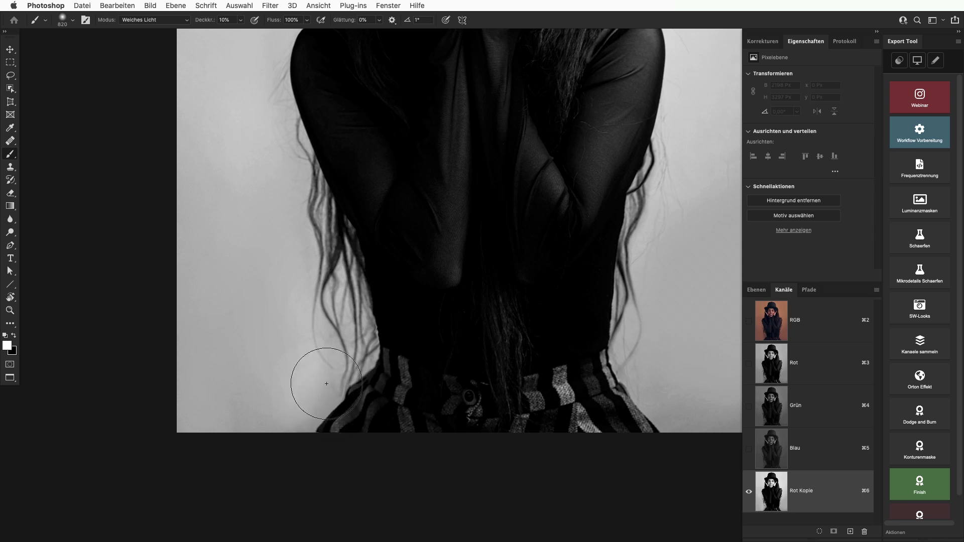
pyautogui.moveTo(463, 356); pyautogui.dragTo(308, 417)
pyautogui.moveTo(477, 417)
pyautogui.mouseDown()
pyautogui.moveTo(485, 334)
pyautogui.moveTo(543, 263)
pyautogui.mouseUp()
pyautogui.moveTo(524, 146); pyautogui.dragTo(537, 331)
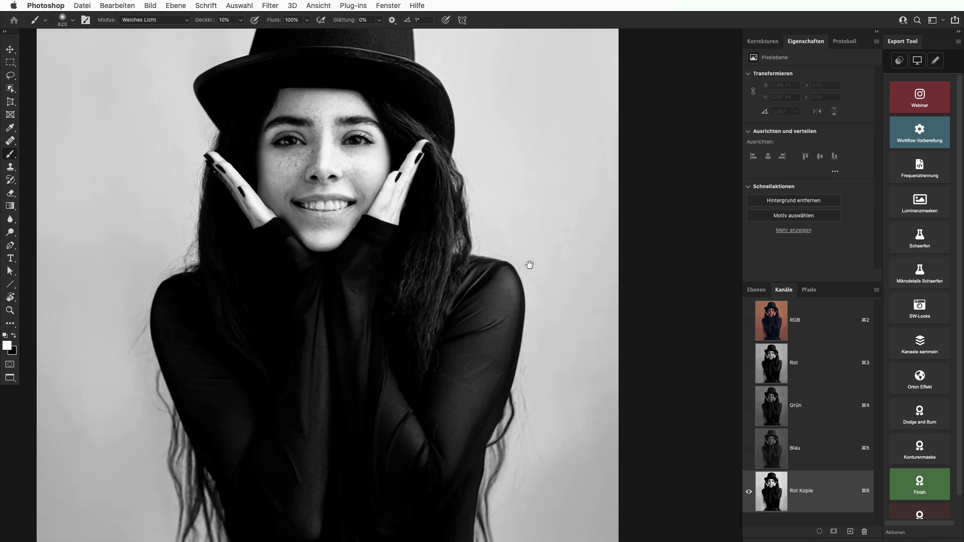
# Lighten the background beside the hair near the face and along the shoulder
pyautogui.moveTo(172, 198); pyautogui.dragTo(308, 180)
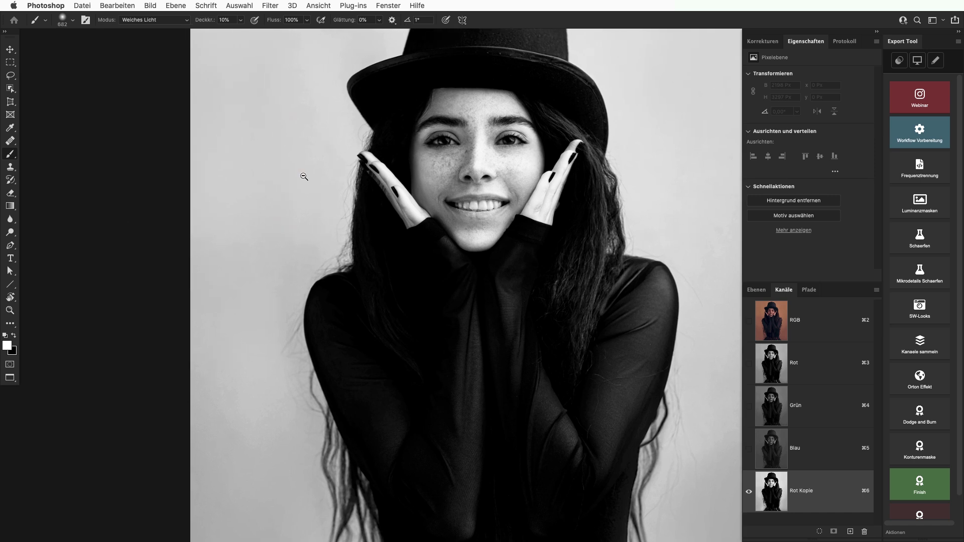
pyautogui.scroll(3, 304, 177)
pyautogui.scroll(-1, 361, 171)
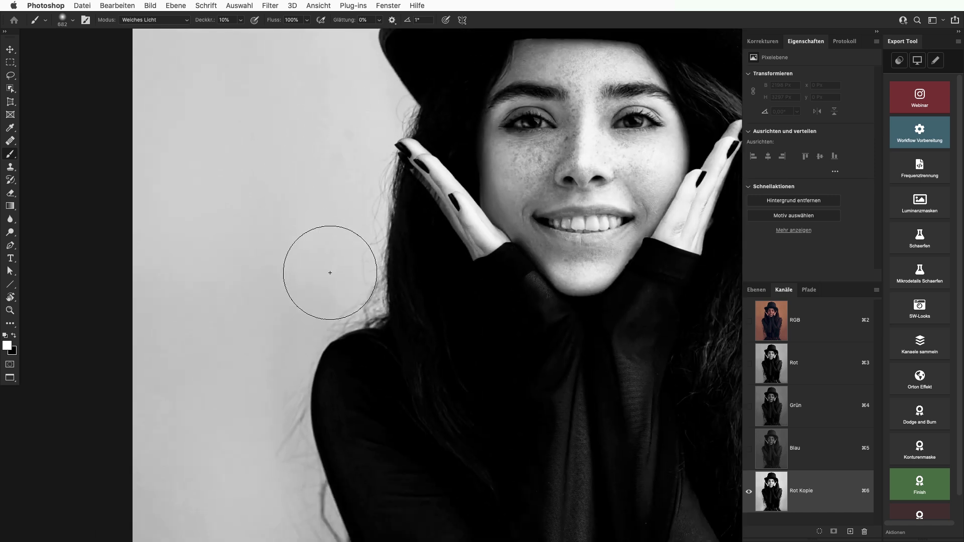
pyautogui.moveTo(345, 282); pyautogui.dragTo(334, 311)
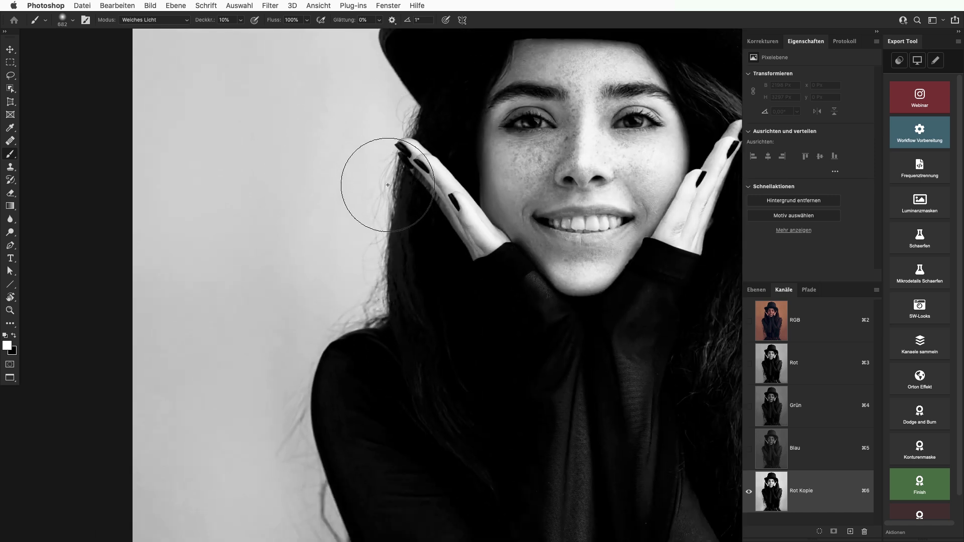
pyautogui.scroll(-5, 355, 270)
pyautogui.scroll(-2, 348, 164)
pyautogui.scroll(-6, 348, 220)
pyautogui.moveTo(312, 131); pyautogui.dragTo(274, 322)
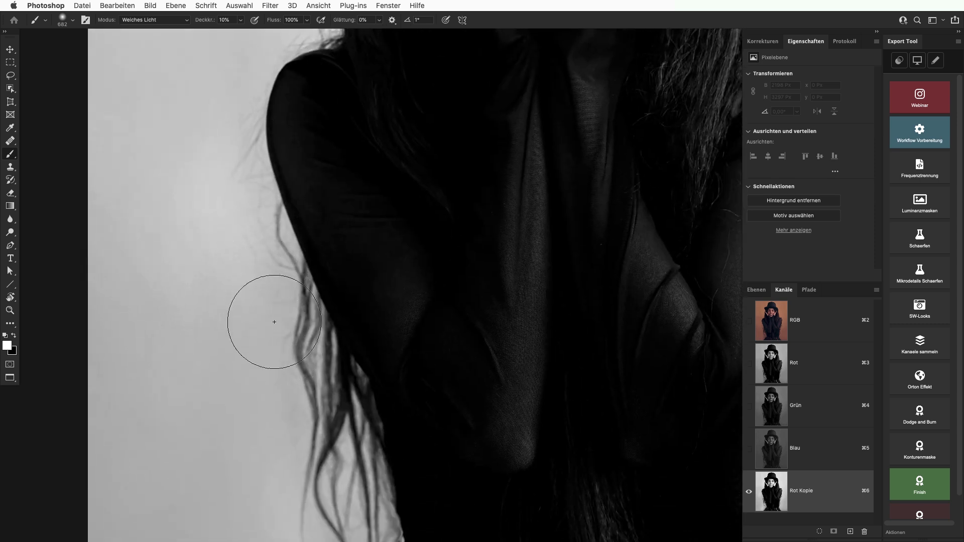
pyautogui.press('super+0')
pyautogui.moveTo(280, 327)
pyautogui.mouseDown()
pyautogui.moveTo(264, 309)
pyautogui.moveTo(254, 403)
pyautogui.moveTo(254, 383)
pyautogui.moveTo(263, 416)
pyautogui.moveTo(248, 387)
pyautogui.moveTo(236, 398)
pyautogui.moveTo(270, 452)
pyautogui.moveTo(313, 470)
pyautogui.mouseUp()
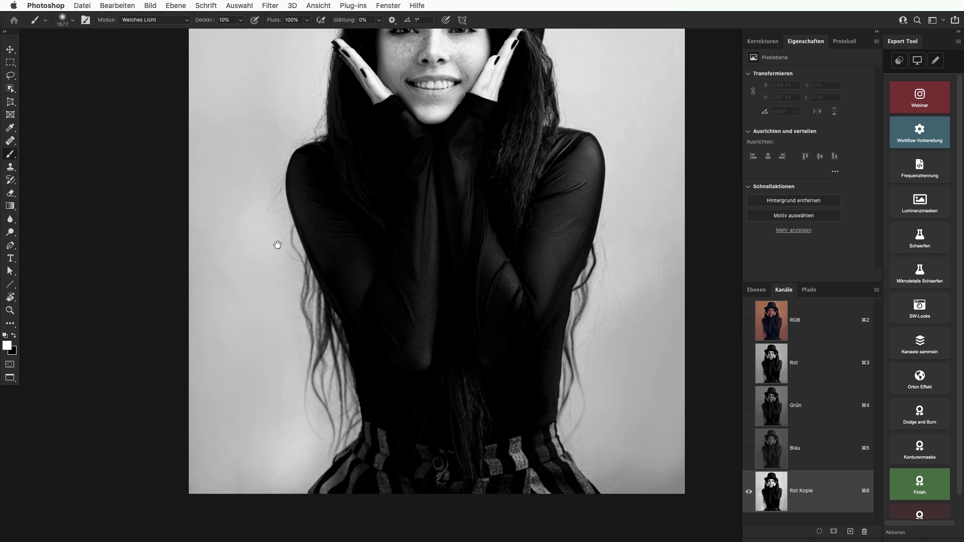
pyautogui.moveTo(278, 245); pyautogui.dragTo(289, 336)
pyautogui.scroll(-2, 281, 301)
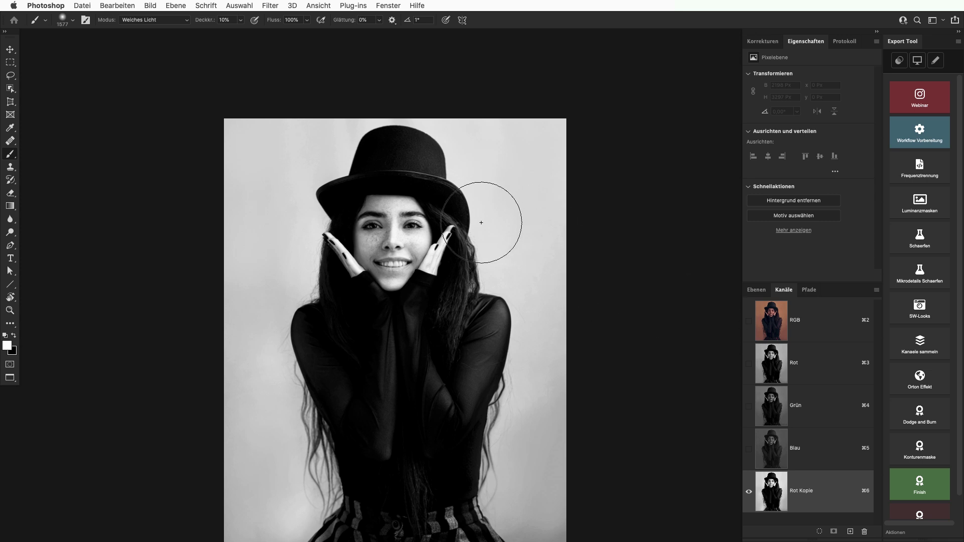
# Set the brush to Normal mode with black as the painting colour and a smaller size
pyautogui.click(173, 20)
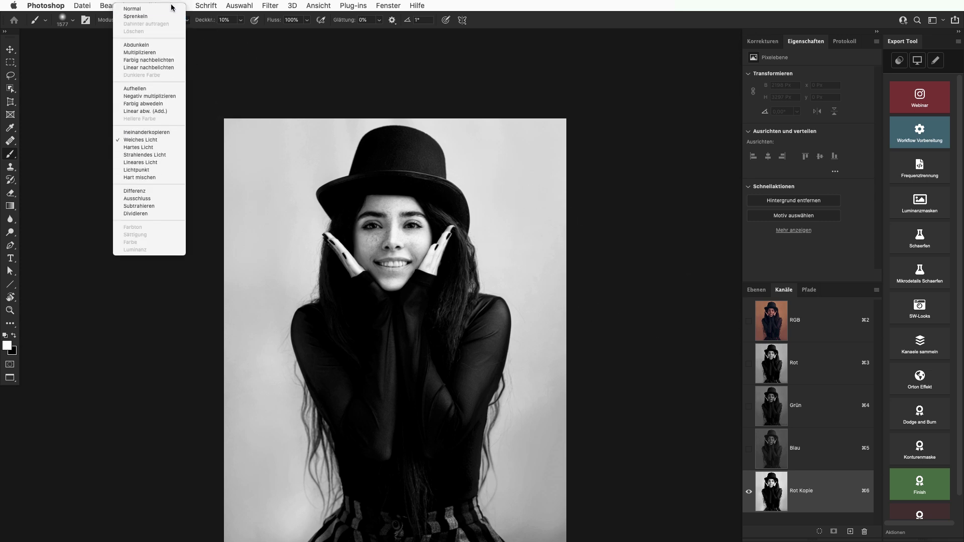
pyautogui.click(172, 9)
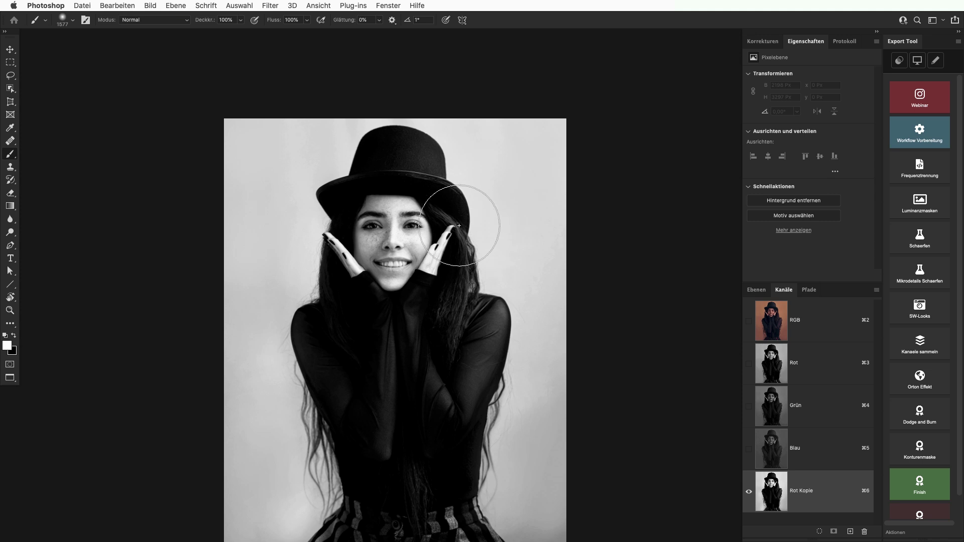
pyautogui.press('x')
pyautogui.moveTo(391, 211); pyautogui.dragTo(376, 329)
# Paint the face, chin, hands, chest, torso and mid-skirt solid black
pyautogui.click(398, 233)
pyautogui.moveTo(398, 233)
pyautogui.mouseDown()
pyautogui.moveTo(424, 249)
pyautogui.moveTo(399, 319)
pyautogui.moveTo(399, 420)
pyautogui.moveTo(437, 366)
pyautogui.mouseUp()
pyautogui.moveTo(433, 419); pyautogui.dragTo(435, 260)
pyautogui.moveTo(420, 323)
pyautogui.mouseDown()
pyautogui.moveTo(441, 366)
pyautogui.moveTo(399, 395)
pyautogui.moveTo(378, 371)
pyautogui.mouseUp()
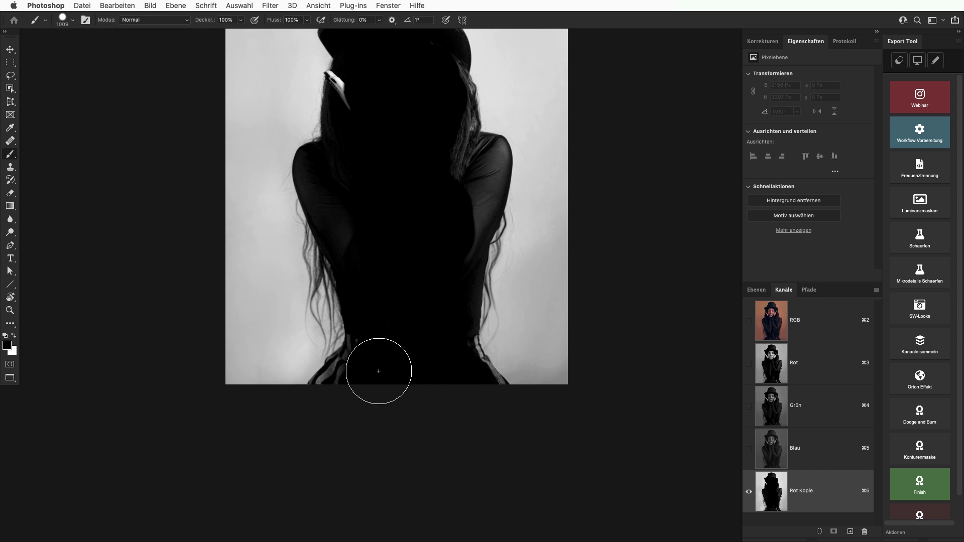
pyautogui.scroll(2, 379, 372)
pyautogui.moveTo(415, 291); pyautogui.dragTo(382, 291)
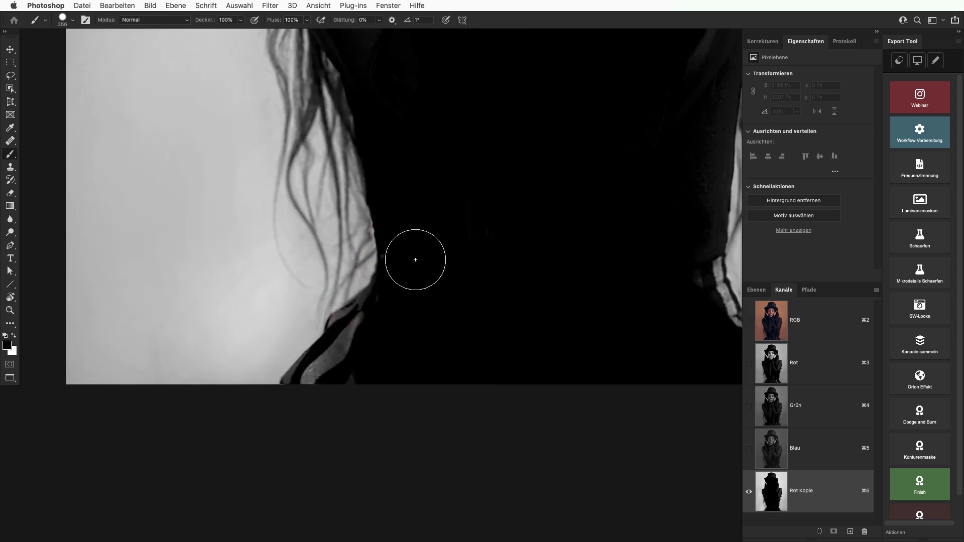
pyautogui.press('super+z')
# Paint the grey collar wedge, sliver and right collar edge black with a finer brush
pyautogui.moveTo(423, 267)
pyautogui.mouseDown()
pyautogui.moveTo(410, 267)
pyautogui.moveTo(394, 288)
pyautogui.moveTo(399, 319)
pyautogui.mouseUp()
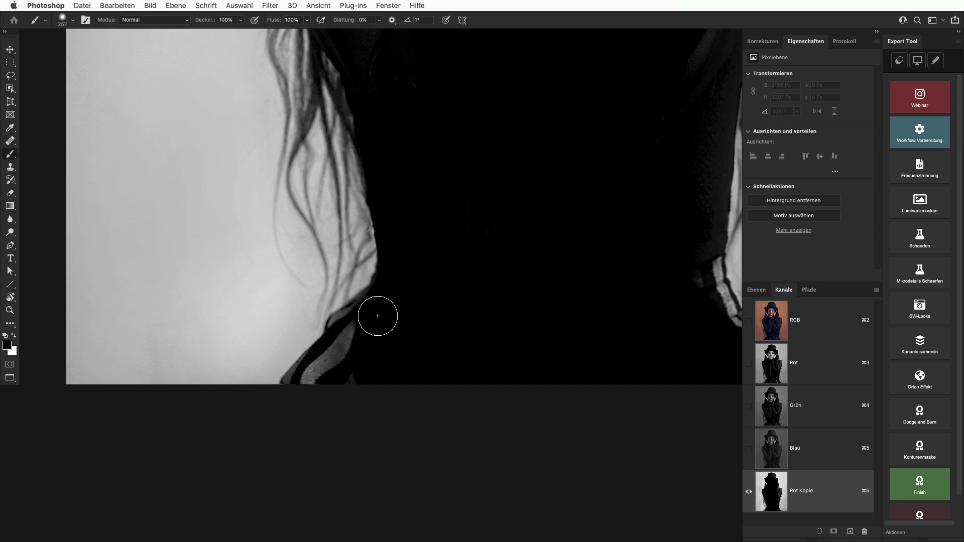
pyautogui.moveTo(370, 333)
pyautogui.keyDown('ctrl'); pyautogui.keyDown('alt'); pyautogui.mouseDown()
pyautogui.moveTo(357, 327)
pyautogui.moveTo(296, 392)
pyautogui.mouseUp(); pyautogui.keyUp('alt'); pyautogui.keyUp('ctrl')
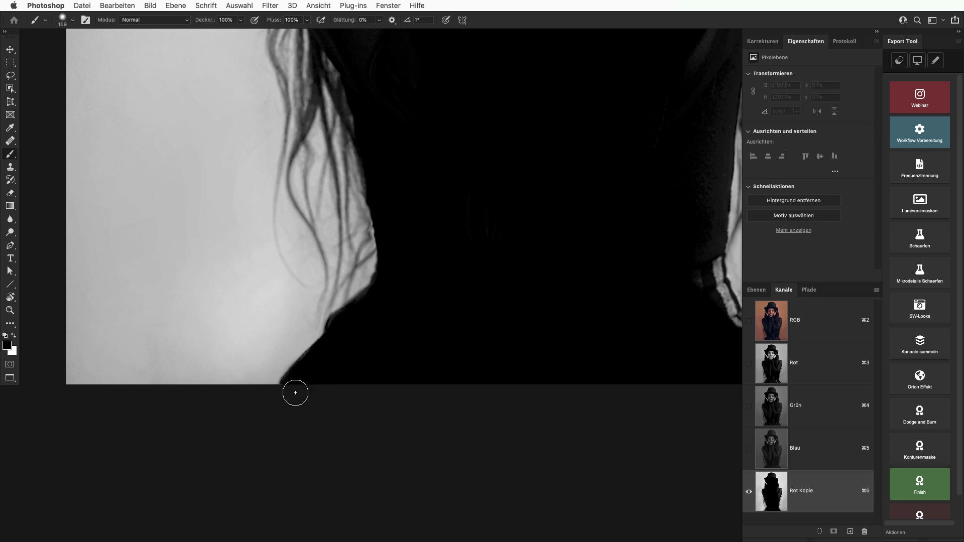
pyautogui.press('super+z')
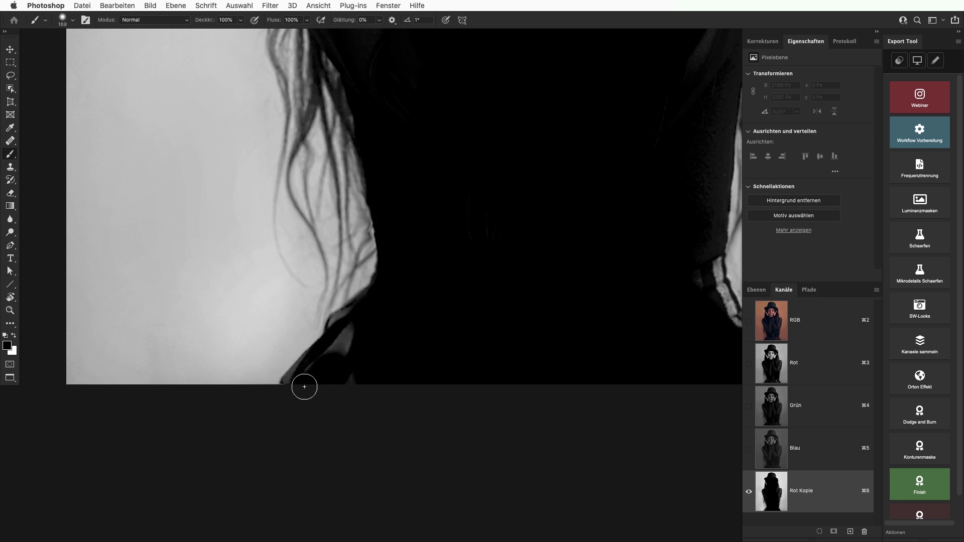
pyautogui.moveTo(348, 347); pyautogui.dragTo(305, 387)
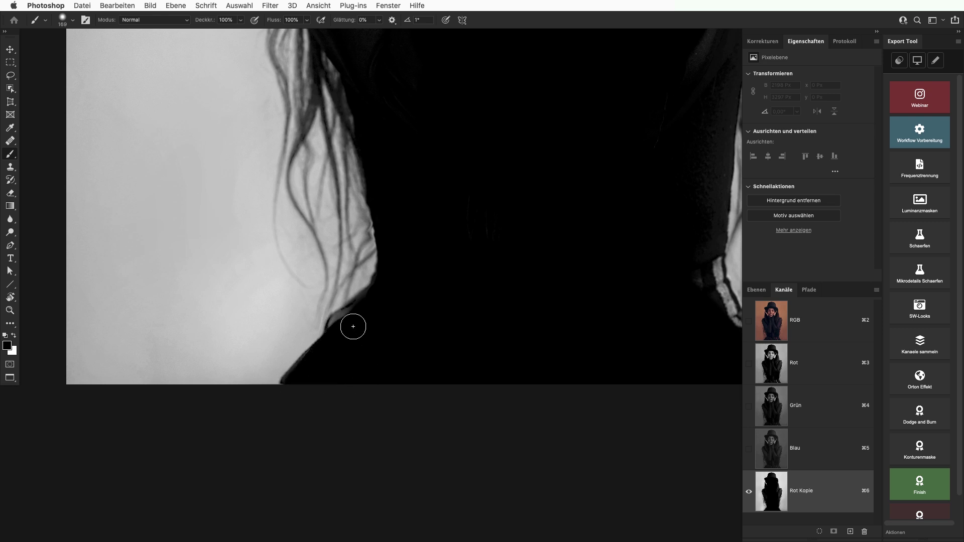
pyautogui.moveTo(351, 329); pyautogui.dragTo(343, 328)
pyautogui.hscroll(10, 426, 329)
pyautogui.moveTo(402, 282)
pyautogui.mouseDown()
pyautogui.moveTo(407, 295)
pyautogui.moveTo(407, 274)
pyautogui.moveTo(437, 351)
pyautogui.moveTo(439, 340)
pyautogui.moveTo(491, 414)
pyautogui.mouseUp()
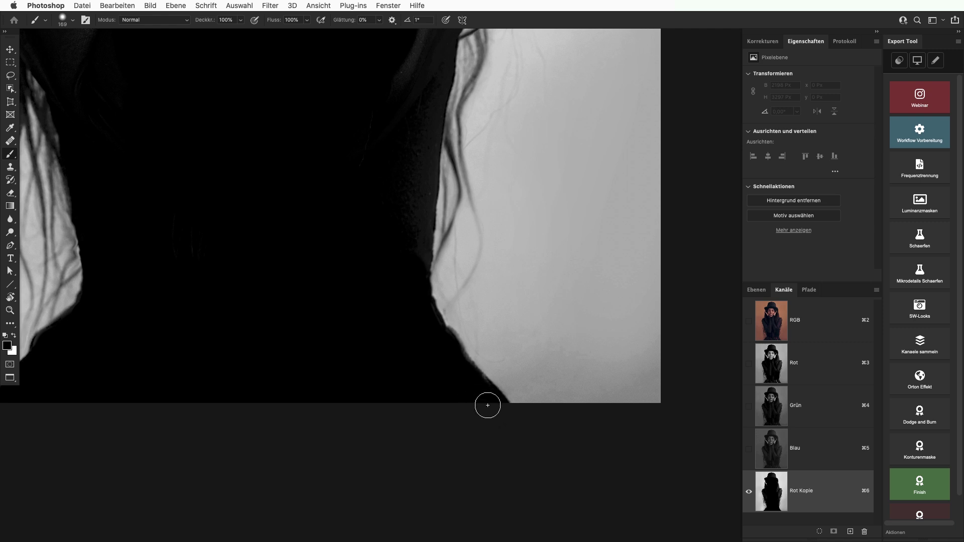
# Paint the right sleeve black up to the shoulder with a larger brush
pyautogui.scroll(3, 472, 424)
pyautogui.scroll(10, 446, 417)
pyautogui.press(']')
pyautogui.press(']')
pyautogui.press(']')
pyautogui.moveTo(471, 468)
pyautogui.mouseDown()
pyautogui.moveTo(571, 220)
pyautogui.moveTo(555, 161)
pyautogui.moveTo(577, 168)
pyautogui.moveTo(577, 141)
pyautogui.moveTo(528, 127)
pyautogui.moveTo(572, 129)
pyautogui.moveTo(487, 123)
pyautogui.moveTo(511, 151)
pyautogui.moveTo(499, 228)
pyautogui.moveTo(508, 240)
pyautogui.mouseUp()
# Paint the grey hair strands near the shoulder and along the hair edge black
pyautogui.scroll(5, 508, 240)
pyautogui.moveTo(409, 273); pyautogui.dragTo(420, 140)
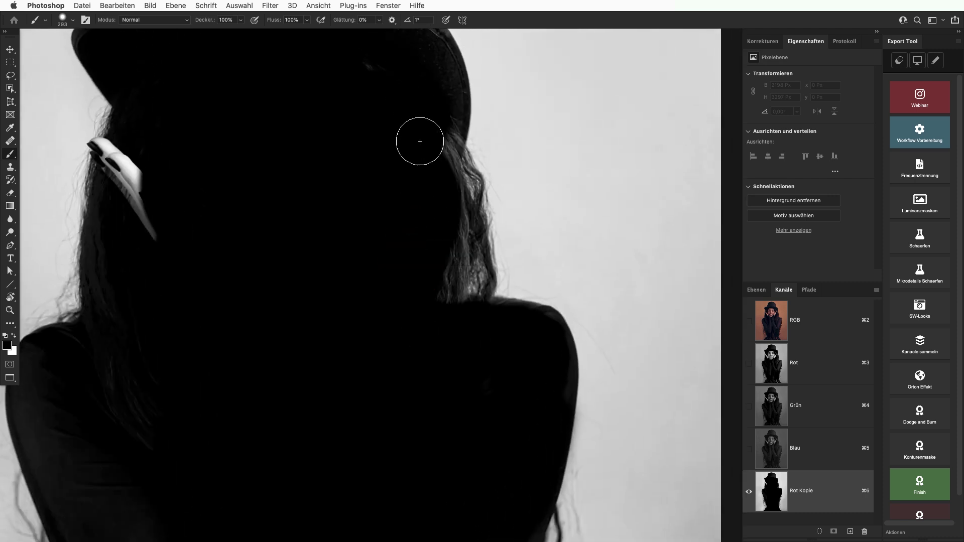
pyautogui.moveTo(409, 269)
pyautogui.mouseDown()
pyautogui.moveTo(422, 300)
pyautogui.moveTo(428, 283)
pyautogui.moveTo(421, 290)
pyautogui.mouseUp()
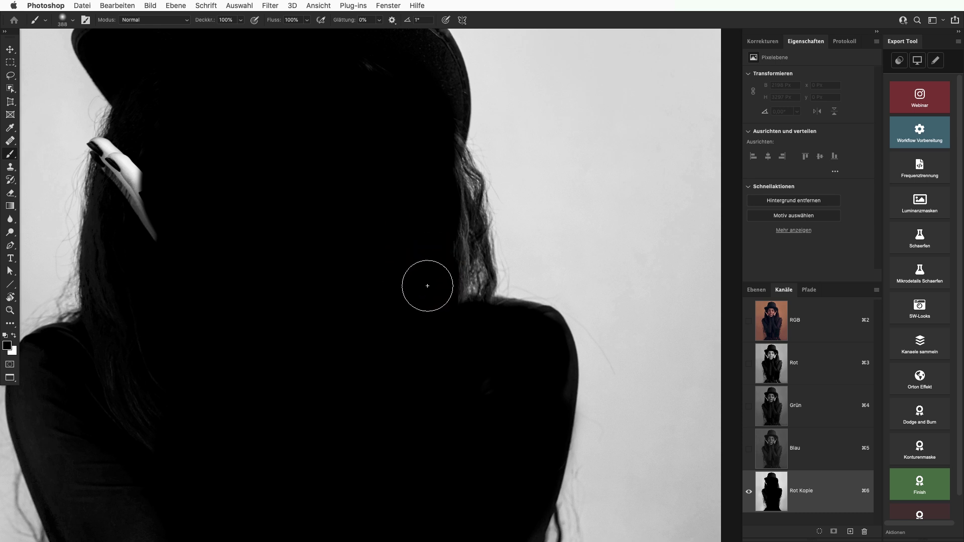
pyautogui.moveTo(439, 231); pyautogui.dragTo(443, 230)
# Paint the grey highlight on the hat crown black
pyautogui.moveTo(367, 217)
pyautogui.mouseDown()
pyautogui.moveTo(481, 271)
pyautogui.moveTo(545, 319)
pyautogui.mouseUp()
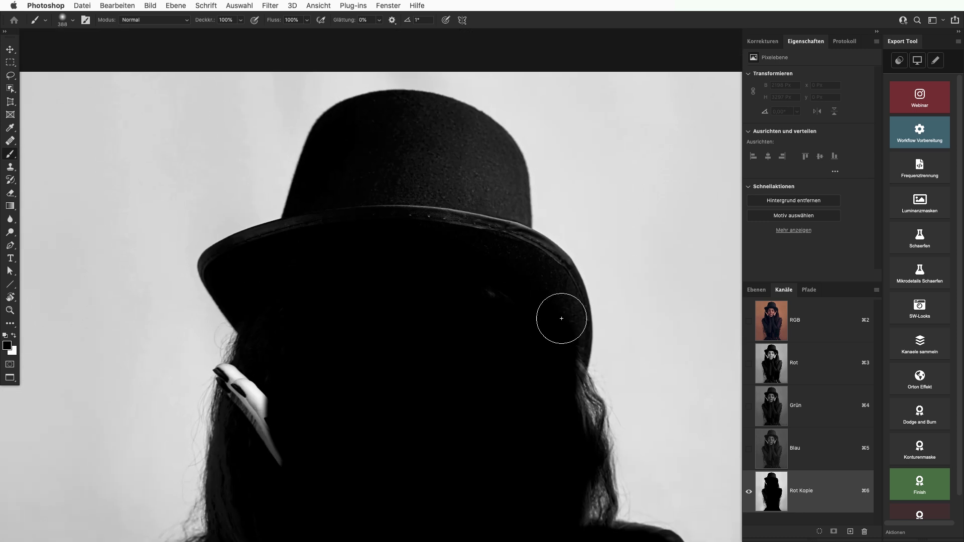
pyautogui.moveTo(549, 305)
pyautogui.mouseDown()
pyautogui.moveTo(534, 322)
pyautogui.moveTo(521, 288)
pyautogui.mouseUp()
pyautogui.rightClick(535, 323)
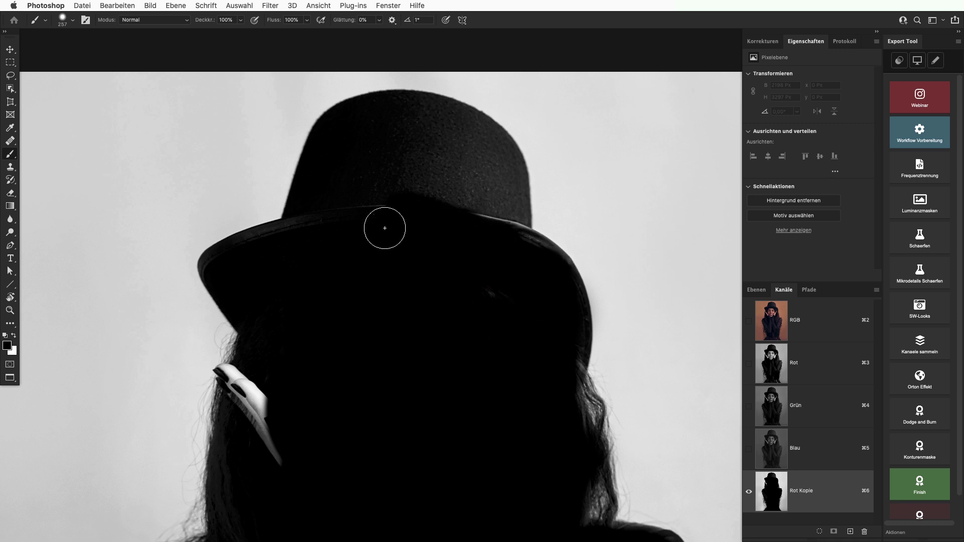
pyautogui.scroll(2, 480, 209)
pyautogui.scroll(3, 480, 209)
pyautogui.moveTo(405, 177); pyautogui.dragTo(427, 171)
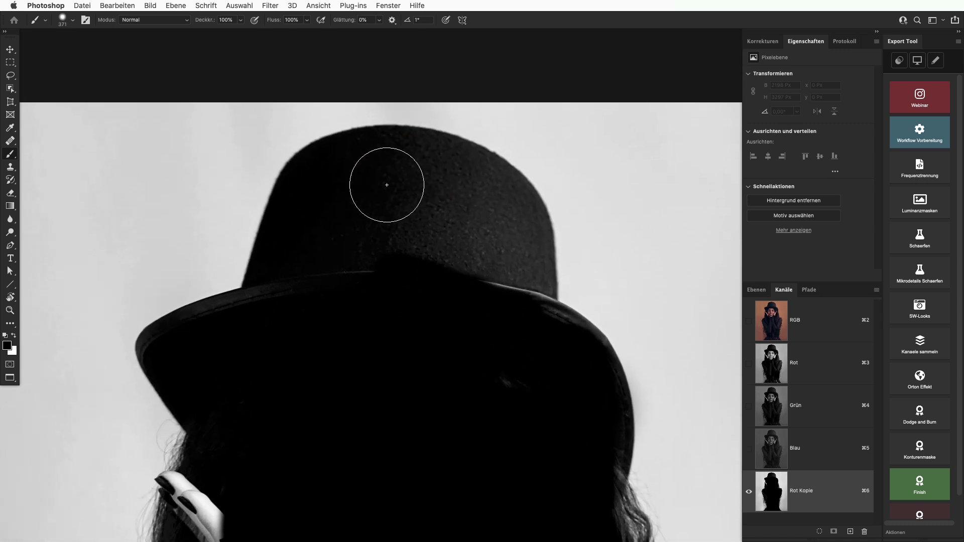
pyautogui.moveTo(386, 202)
pyautogui.mouseDown()
pyautogui.moveTo(474, 204)
pyautogui.moveTo(499, 226)
pyautogui.moveTo(475, 200)
pyautogui.moveTo(494, 227)
pyautogui.moveTo(493, 303)
pyautogui.moveTo(502, 269)
pyautogui.moveTo(503, 286)
pyautogui.mouseUp()
# Blacken the grey streak on the hat brim and the fingertip edge, then view the whole silhouette
pyautogui.moveTo(544, 343); pyautogui.dragTo(521, 388)
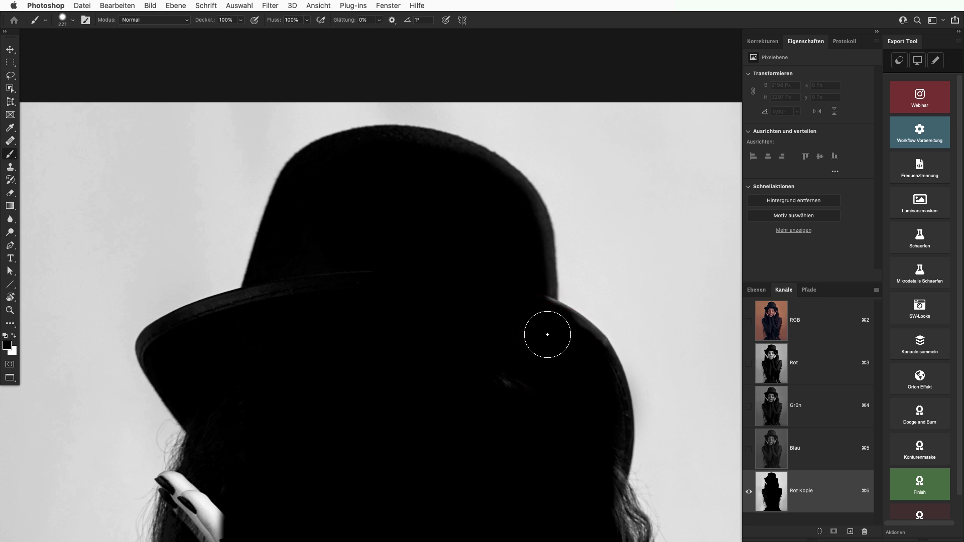
pyautogui.moveTo(582, 349)
pyautogui.mouseDown()
pyautogui.moveTo(482, 397)
pyautogui.moveTo(648, 187)
pyautogui.mouseUp()
pyautogui.moveTo(389, 260); pyautogui.dragTo(401, 297)
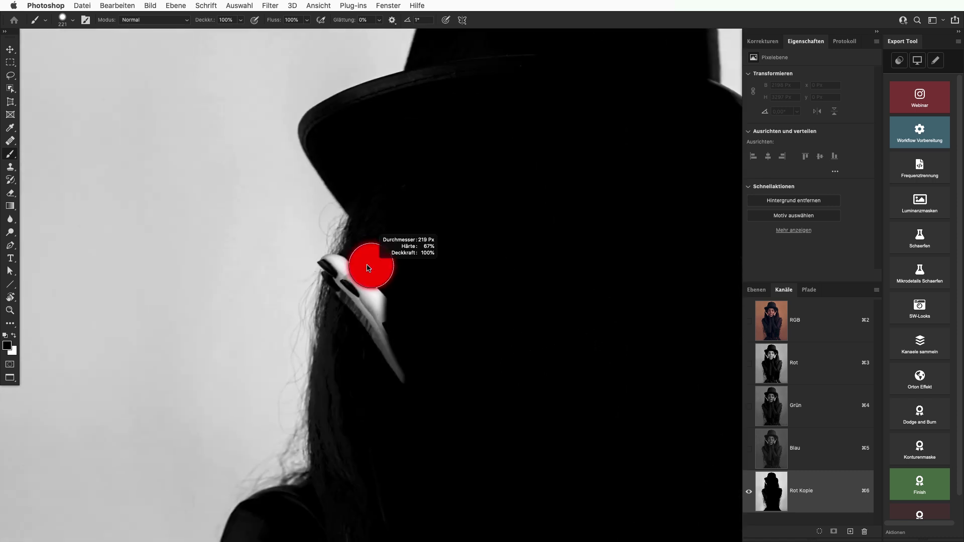
pyautogui.scroll(3, 352, 271)
pyautogui.moveTo(356, 265)
pyautogui.mouseDown()
pyautogui.moveTo(376, 262)
pyautogui.moveTo(343, 242)
pyautogui.moveTo(368, 351)
pyautogui.mouseUp()
pyautogui.press('super+0')
pyautogui.scroll(-3, 407, 254)
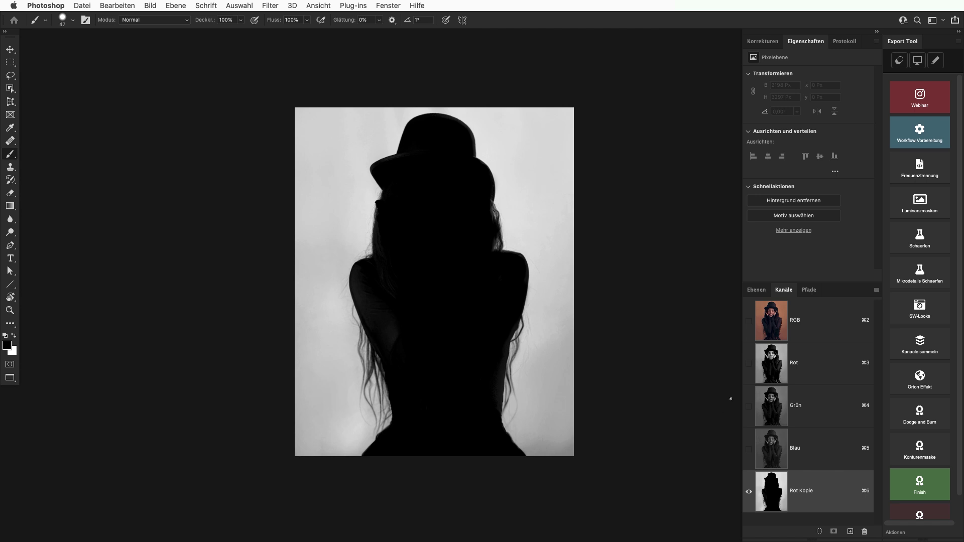
# Apply Tonwertkorrektur levels 0, 1,09 and 226 to the Rot Kopie channel
pyautogui.click(151, 6)
pyautogui.moveTo(170, 33)
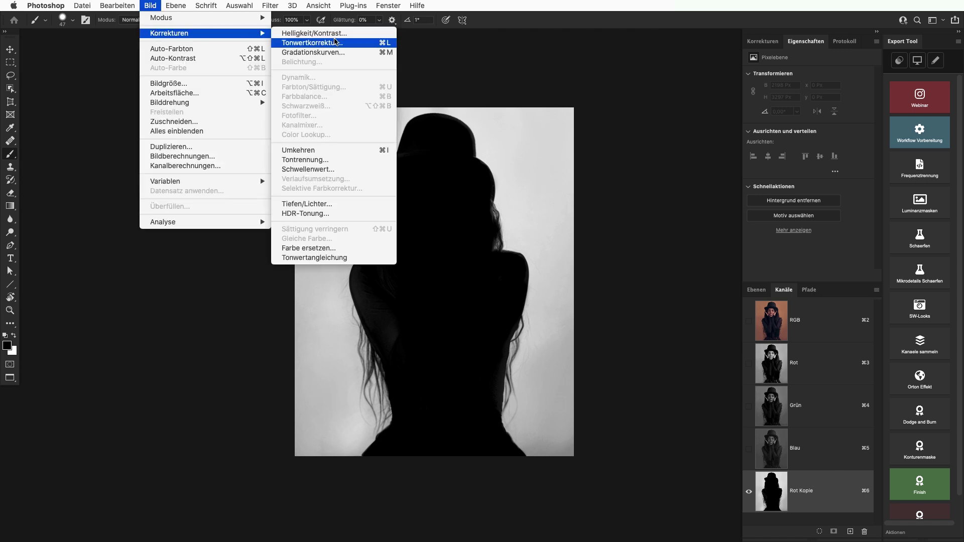
pyautogui.click(339, 43)
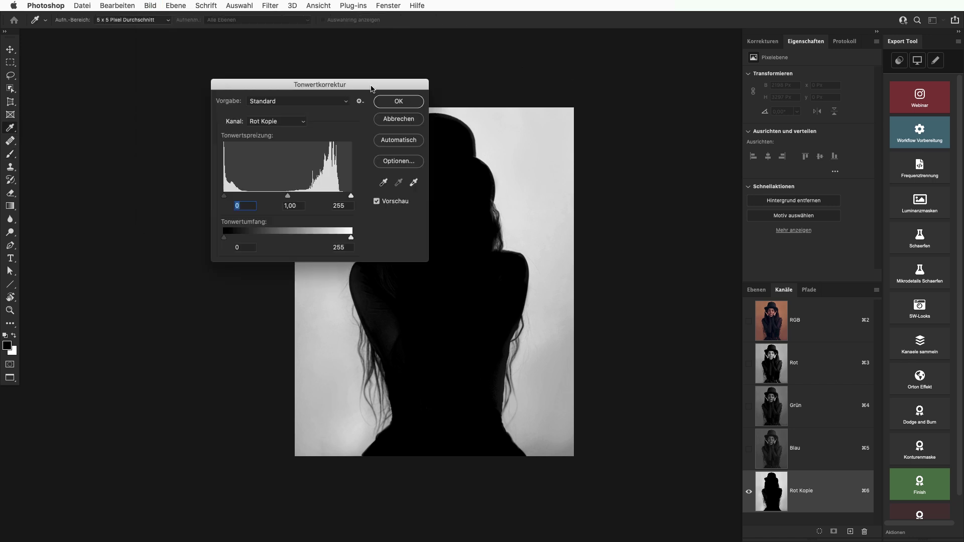
pyautogui.moveTo(372, 88); pyautogui.dragTo(729, 92)
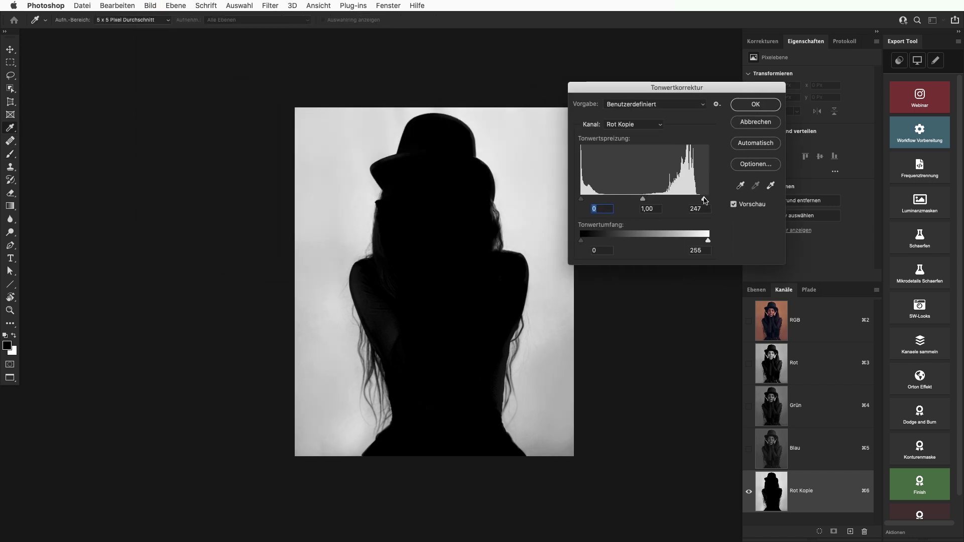
pyautogui.moveTo(701, 201); pyautogui.dragTo(635, 202)
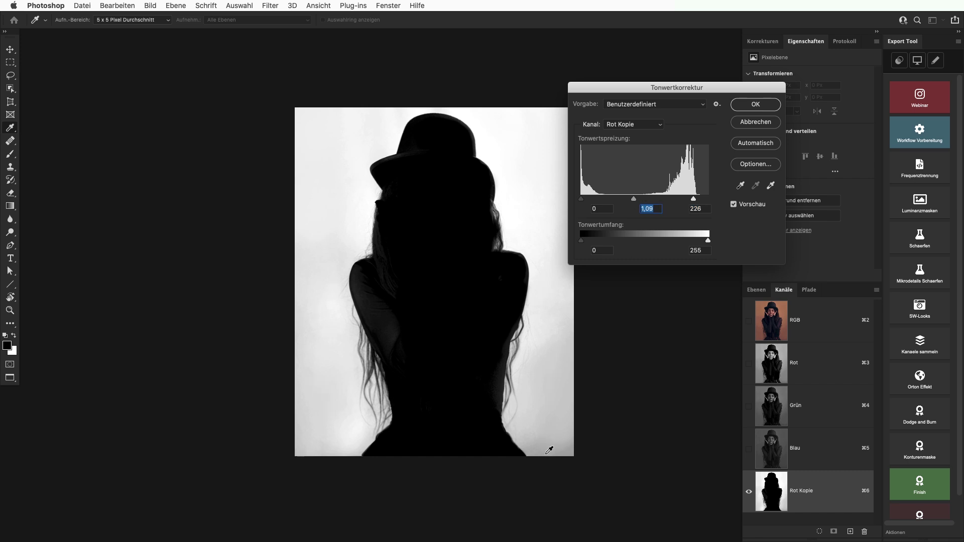
pyautogui.click(764, 106)
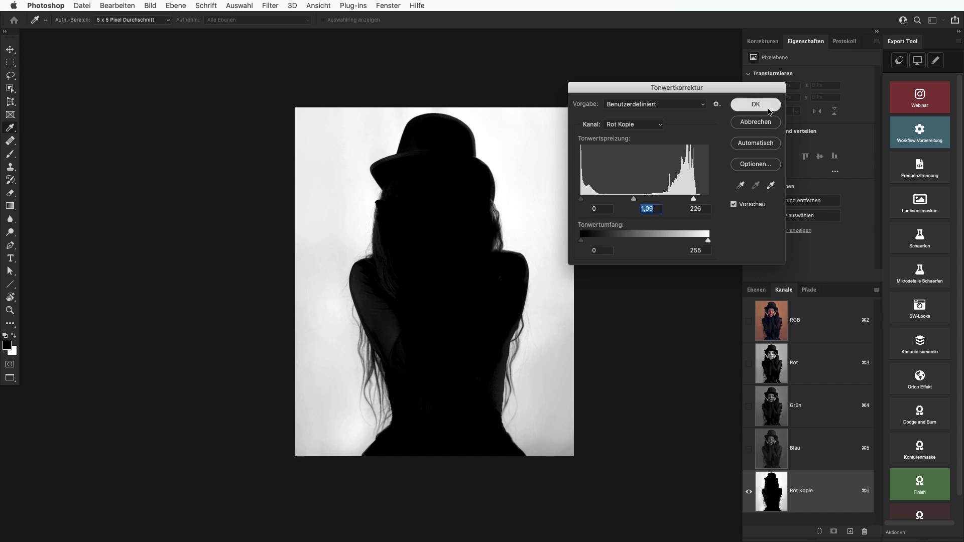
pyautogui.press('b')
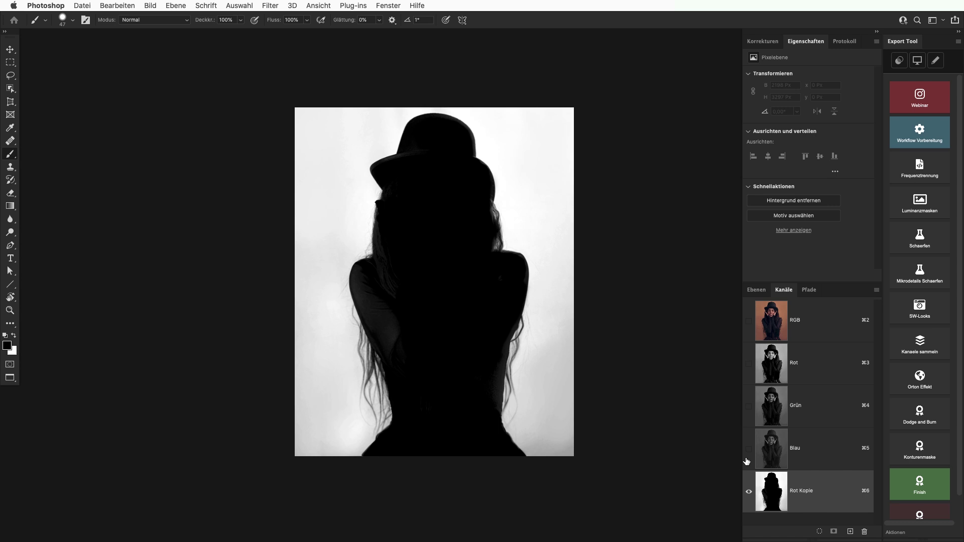
# Zoom in and pan to inspect the silhouette's edges
pyautogui.click(403, 395)
pyautogui.keyDown('alt'); pyautogui.click(440, 389); pyautogui.keyUp('alt')
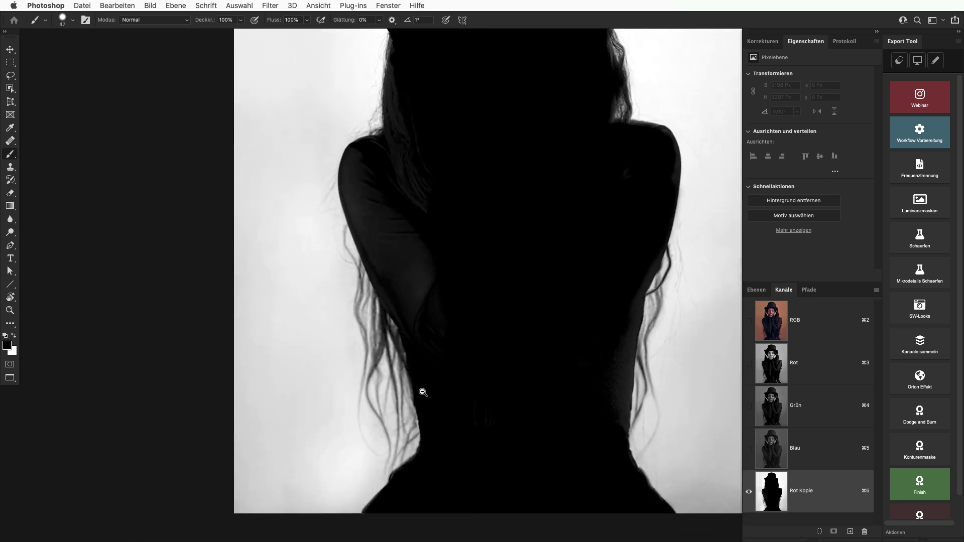
pyautogui.moveTo(506, 339); pyautogui.dragTo(430, 387)
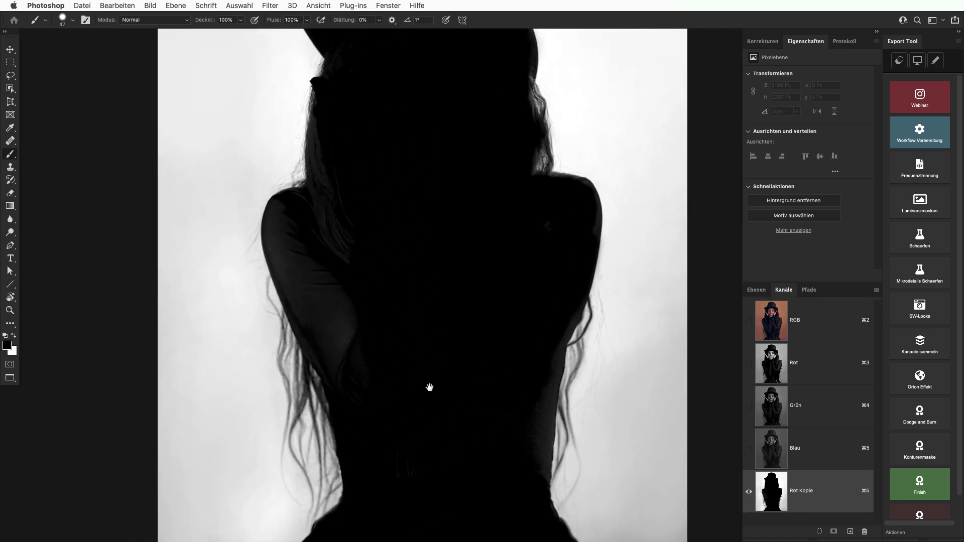
pyautogui.keyDown('alt'); pyautogui.click(499, 382); pyautogui.keyUp('alt')
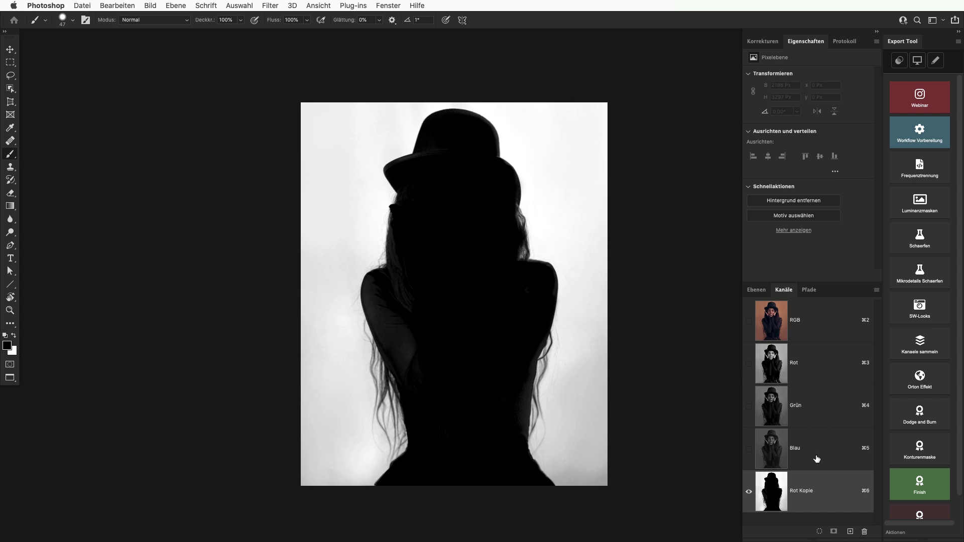
# Load Rot Kopie as a selection and add it as a layer mask on Gruppe 1
pyautogui.keyDown('ctrl'); pyautogui.click(768, 492); pyautogui.keyUp('ctrl')
pyautogui.click(756, 290)
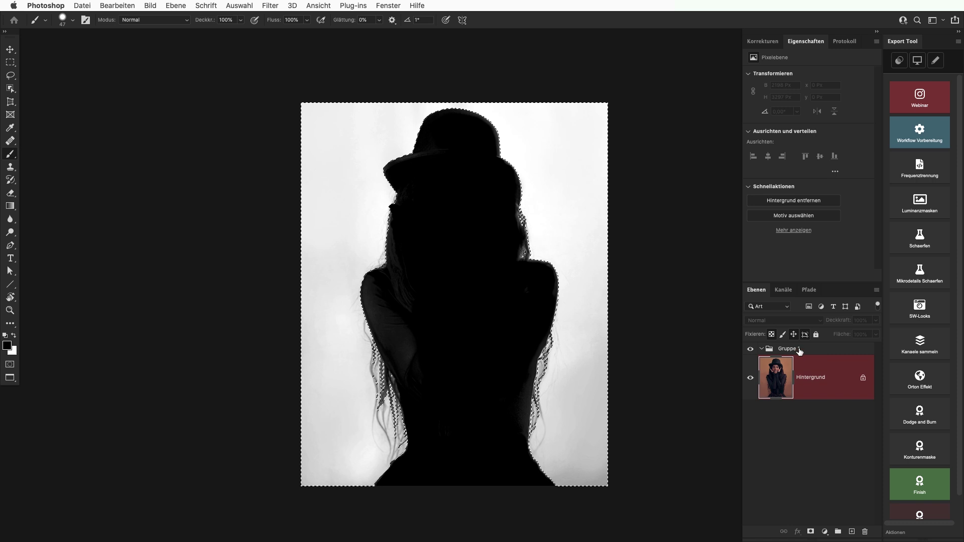
pyautogui.click(798, 349)
pyautogui.click(812, 531)
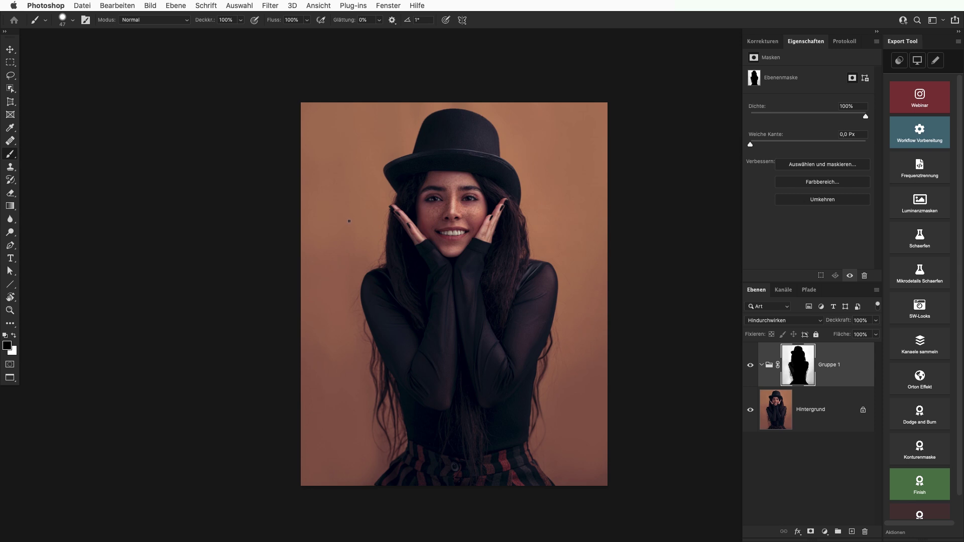
# Add a Selektive Farbkorrektur adjustment layer targeting the Grautöne range
pyautogui.click(771, 42)
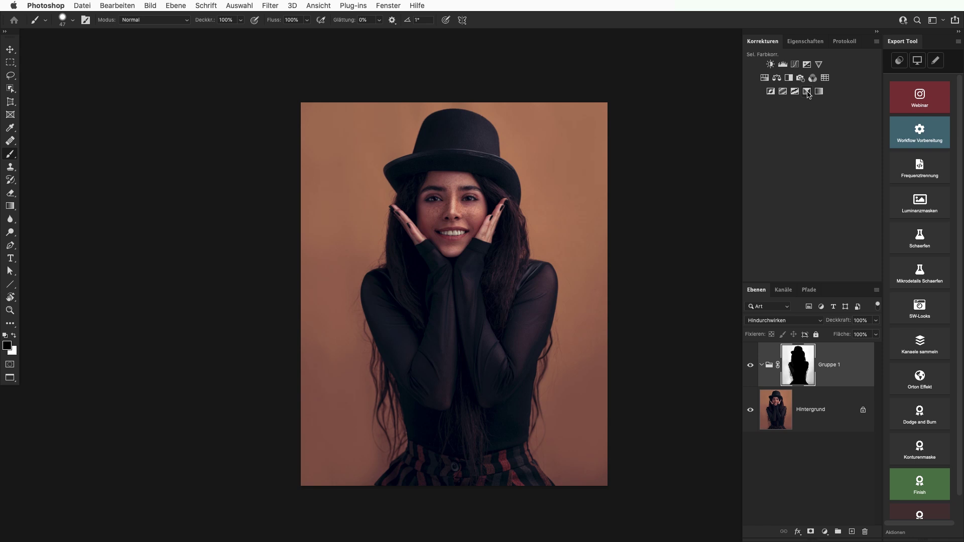
pyautogui.click(807, 91)
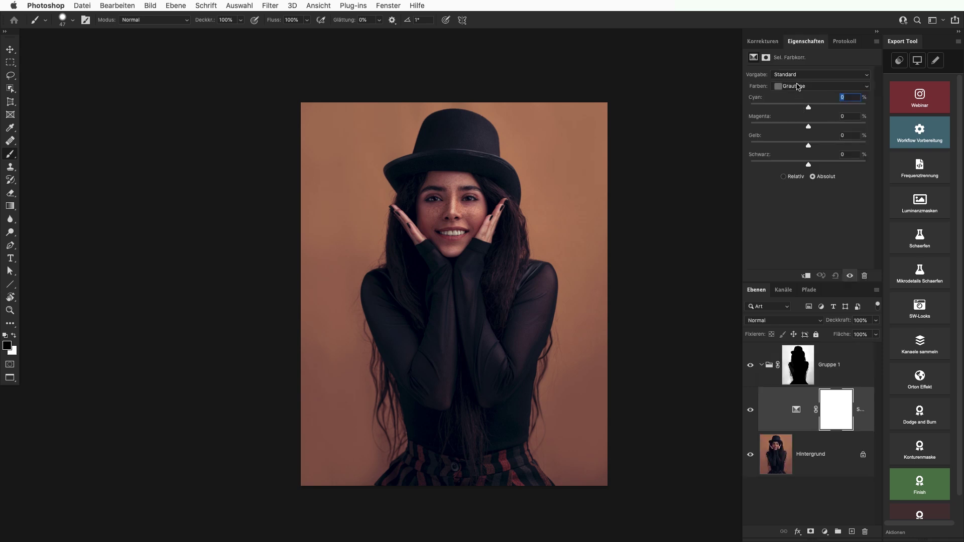
pyautogui.click(796, 91)
pyautogui.click(806, 35)
pyautogui.click(791, 94)
pyautogui.click(792, 142)
# Raise Grautöne Cyan, Magenta and Gelb and set Schwarz to -3 for an orange background
pyautogui.moveTo(809, 126); pyautogui.dragTo(832, 145)
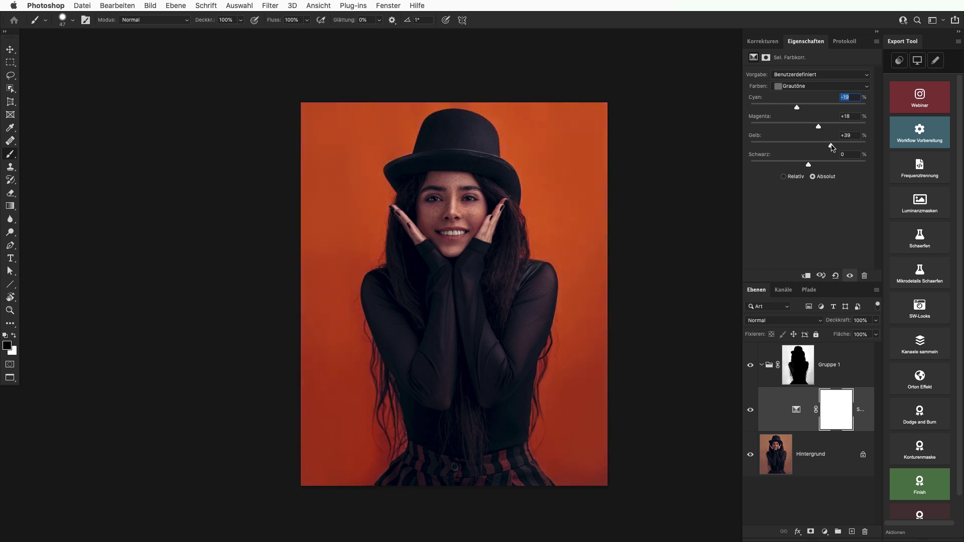
pyautogui.moveTo(797, 107)
pyautogui.mouseDown()
pyautogui.moveTo(819, 107)
pyautogui.moveTo(814, 126)
pyautogui.moveTo(818, 107)
pyautogui.mouseUp()
pyautogui.moveTo(811, 164); pyautogui.dragTo(806, 164)
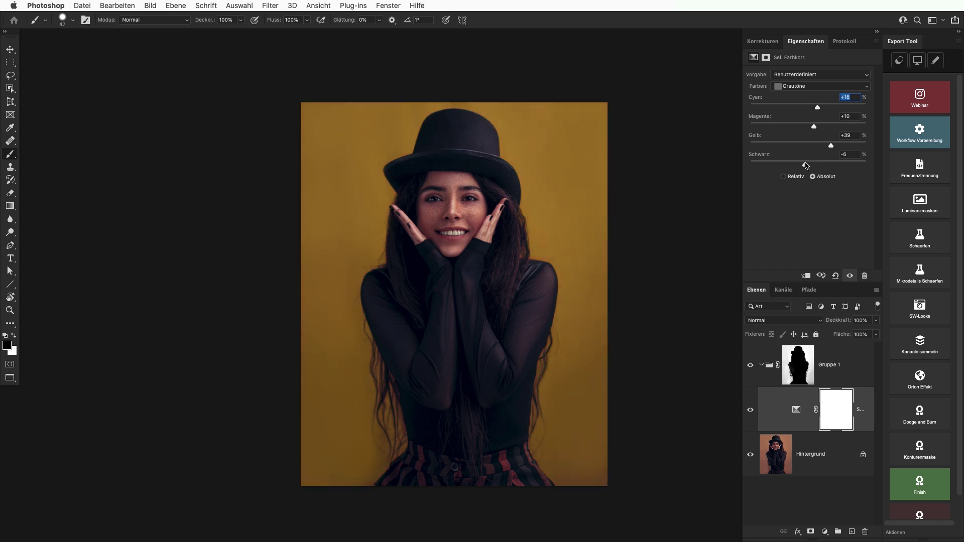
pyautogui.moveTo(814, 126); pyautogui.dragTo(824, 145)
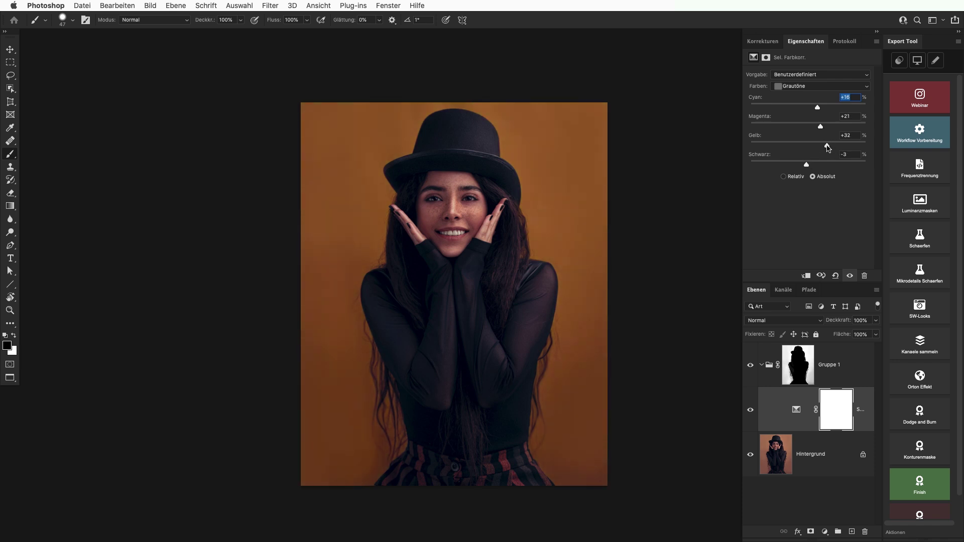
pyautogui.moveTo(820, 110); pyautogui.dragTo(820, 110)
# Toggle the selective colour layer to compare, then raise Cyan and lower Magenta and Gelb
pyautogui.click(751, 410)
pyautogui.click(756, 409)
pyautogui.click(757, 409)
pyautogui.moveTo(821, 126); pyautogui.dragTo(823, 147)
pyautogui.moveTo(819, 109); pyautogui.dragTo(827, 110)
pyautogui.moveTo(832, 109); pyautogui.dragTo(833, 108)
# Fine-tune Grautöne to Cyan +59, Magenta +6, Gelb +6 for a green backdrop
pyautogui.moveTo(821, 147); pyautogui.dragTo(815, 147)
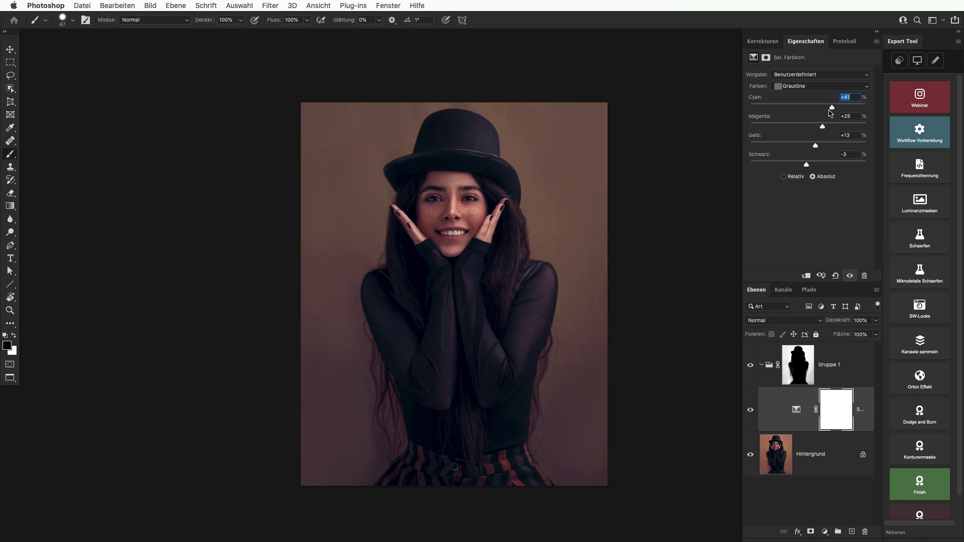
pyautogui.moveTo(832, 108); pyautogui.dragTo(830, 109)
pyautogui.moveTo(828, 109); pyautogui.dragTo(826, 110)
pyautogui.moveTo(823, 126)
pyautogui.mouseDown()
pyautogui.moveTo(799, 146)
pyautogui.moveTo(812, 147)
pyautogui.mouseUp()
pyautogui.moveTo(829, 108)
pyautogui.mouseDown()
pyautogui.moveTo(813, 110)
pyautogui.moveTo(844, 113)
pyautogui.mouseUp()
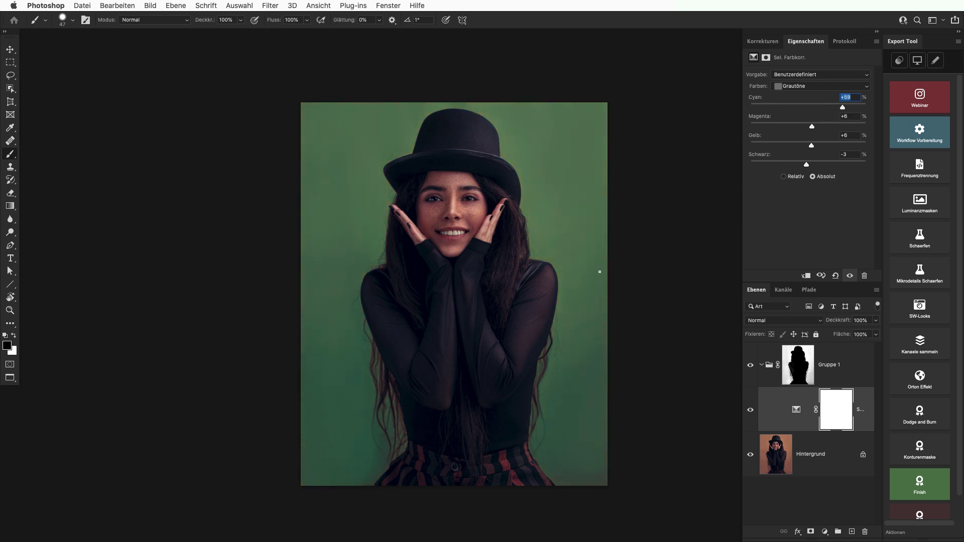
pyautogui.keyDown('ctrl'); pyautogui.click(539, 234); pyautogui.keyUp('ctrl')
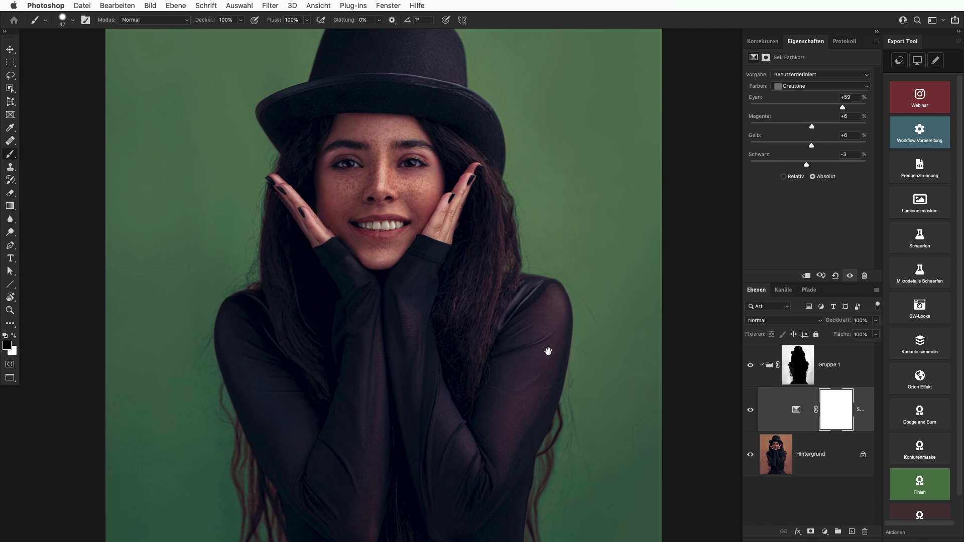
# Compare the green adjustment on and off, then open its Ebenenstil blending options
pyautogui.moveTo(549, 349); pyautogui.dragTo(544, 224)
pyautogui.click(751, 410)
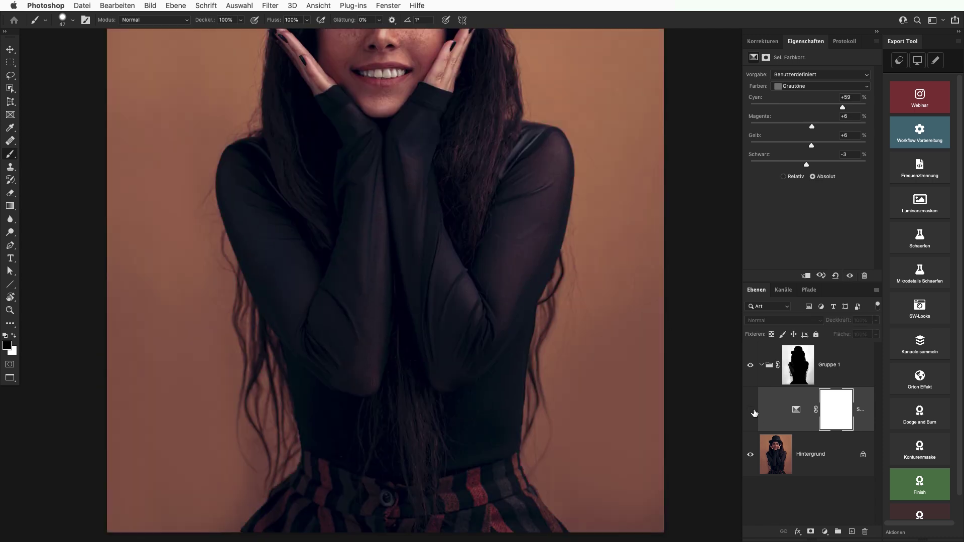
pyautogui.click(751, 410)
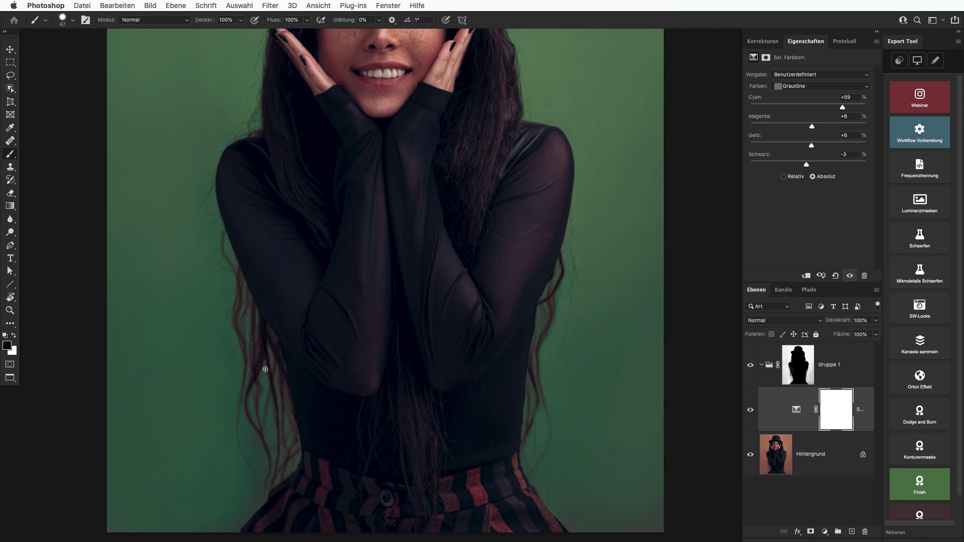
pyautogui.scroll(-3, 270, 363)
pyautogui.scroll(-3, 250, 345)
pyautogui.scroll(-2, 261, 313)
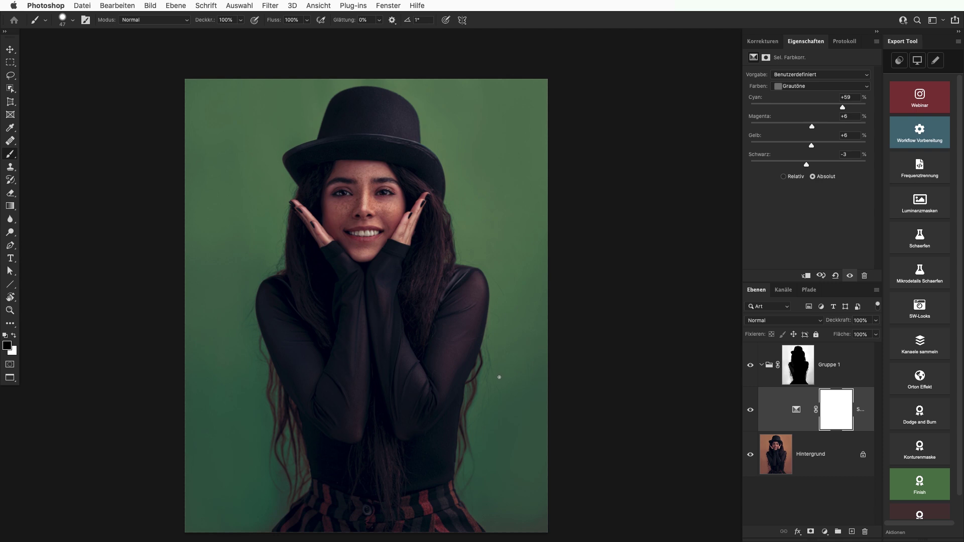
pyautogui.click(751, 410)
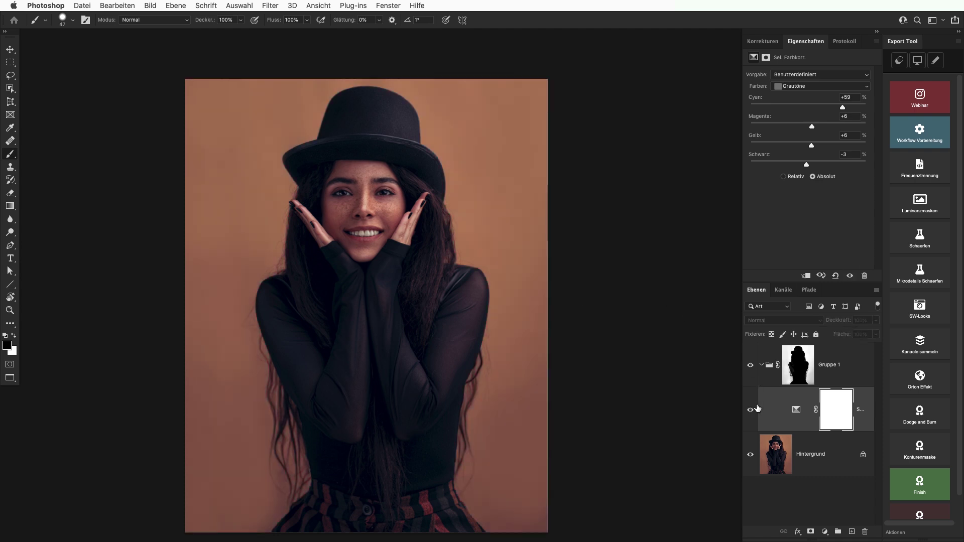
pyautogui.click(761, 409)
pyautogui.doubleClick(760, 410)
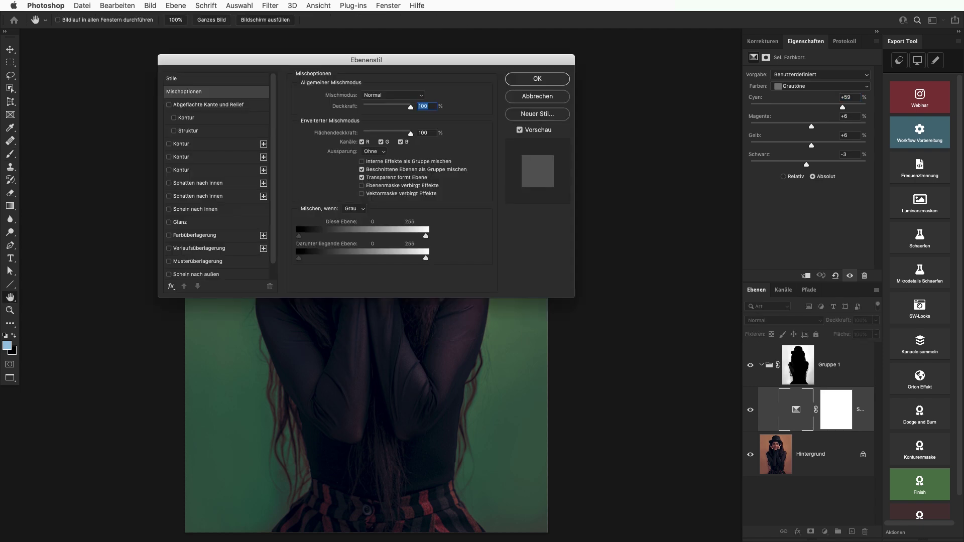
# Close Ebenenstil and retune Grautöne to orange: Cyan +6, Magenta +13, Gelb +16
pyautogui.press('Escape')
pyautogui.click(751, 410)
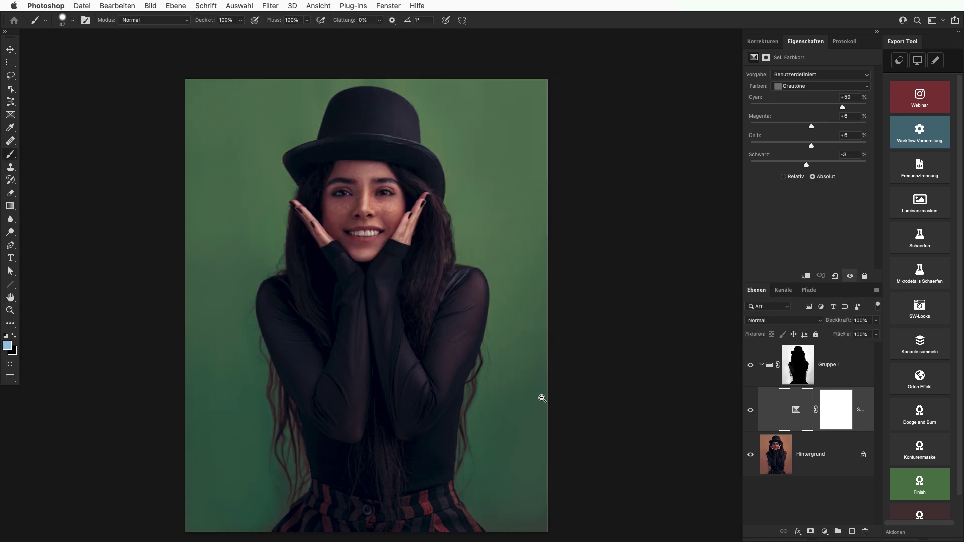
pyautogui.moveTo(542, 399); pyautogui.dragTo(478, 394)
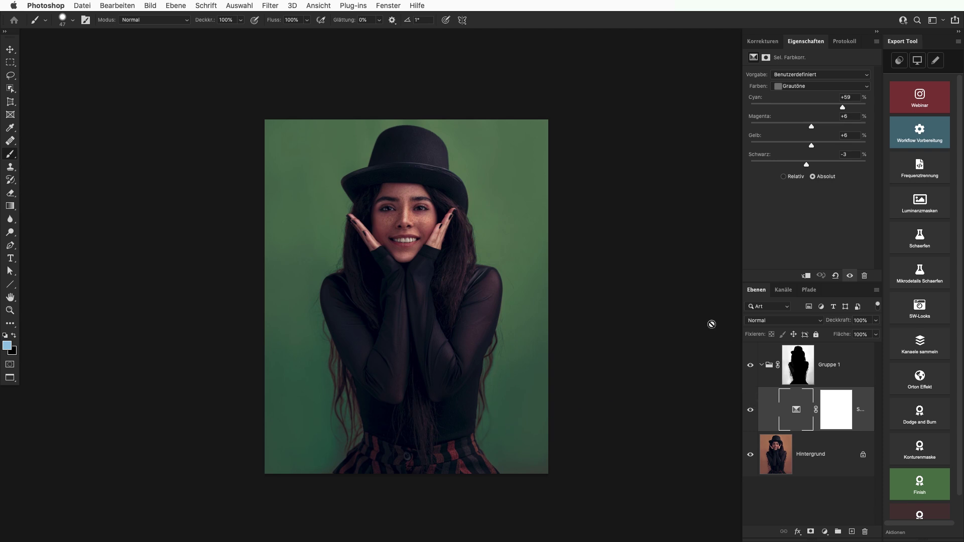
pyautogui.moveTo(843, 107)
pyautogui.mouseDown()
pyautogui.moveTo(812, 107)
pyautogui.moveTo(819, 146)
pyautogui.mouseUp()
pyautogui.click(756, 411)
pyautogui.click(756, 411)
# Hide the selective colour layer and show the adjustment types list
pyautogui.click(751, 410)
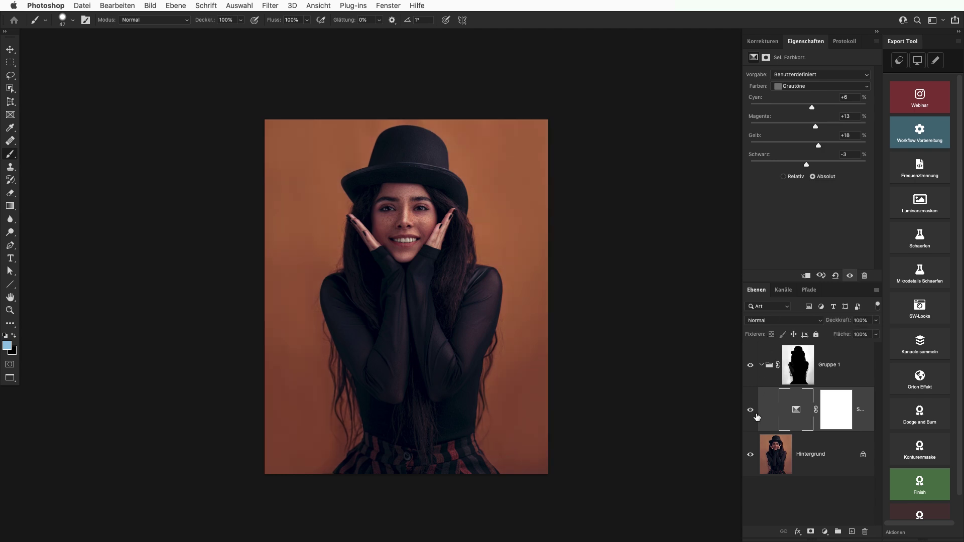
pyautogui.click(751, 410)
pyautogui.click(762, 41)
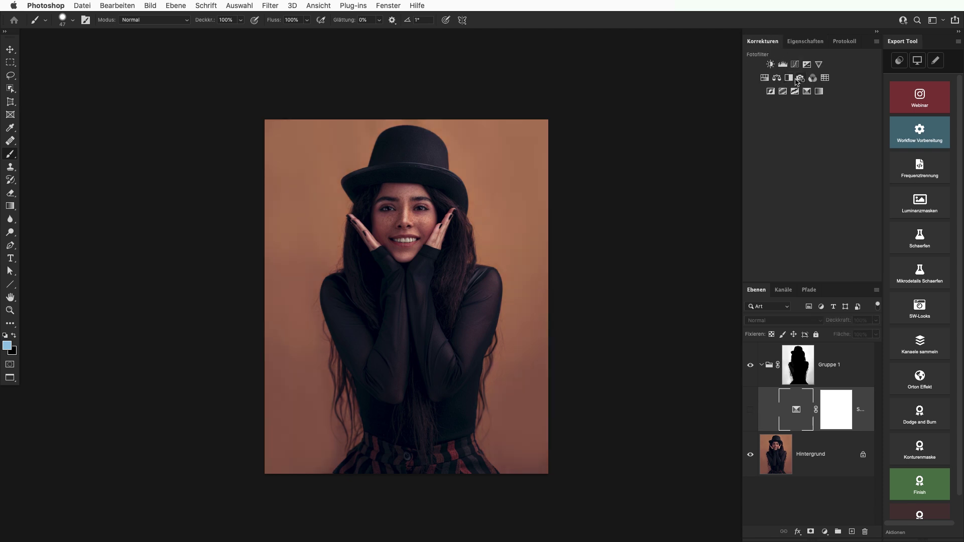
# Add a Farbbalance layer with Cyan–Rot +34 and Gelb–Blau -58, then toggle Gruppe 1 to compare
pyautogui.click(778, 78)
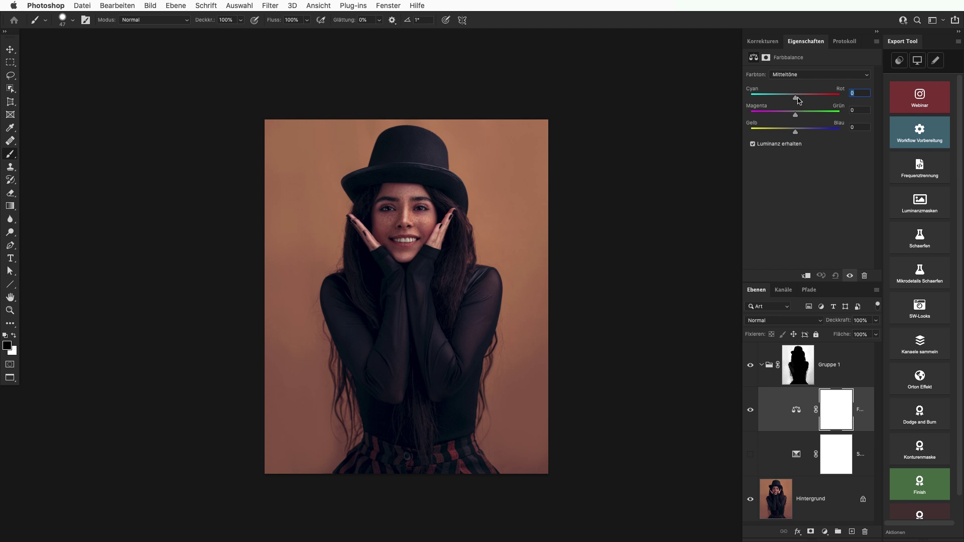
pyautogui.moveTo(796, 97)
pyautogui.mouseDown()
pyautogui.moveTo(811, 98)
pyautogui.moveTo(789, 116)
pyautogui.moveTo(796, 133)
pyautogui.moveTo(767, 130)
pyautogui.mouseUp()
pyautogui.click(794, 115)
pyautogui.moveTo(767, 131); pyautogui.dragTo(790, 117)
pyautogui.click(752, 366)
pyautogui.click(752, 369)
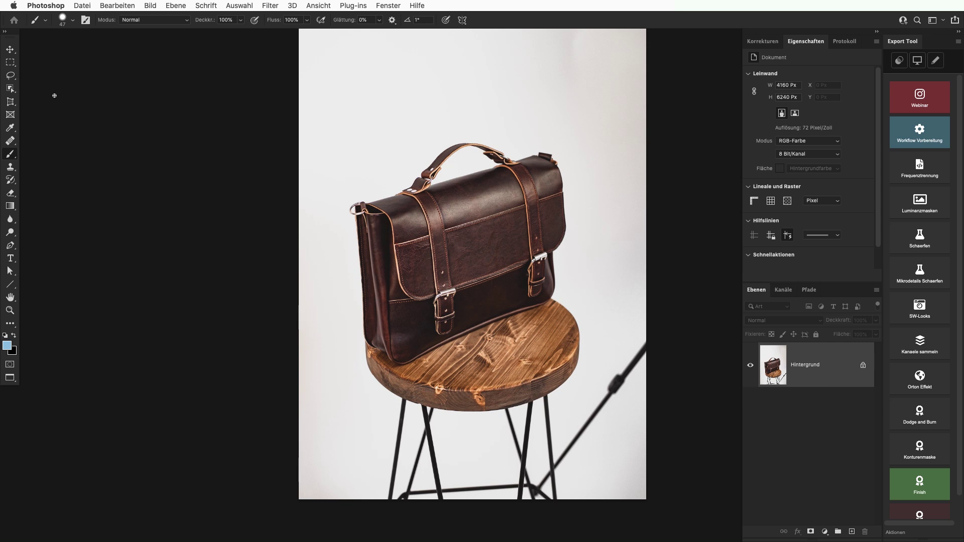
# Select the leather bag and stool with the Object Selection tool's Motiv auswählen
pyautogui.click(10, 88)
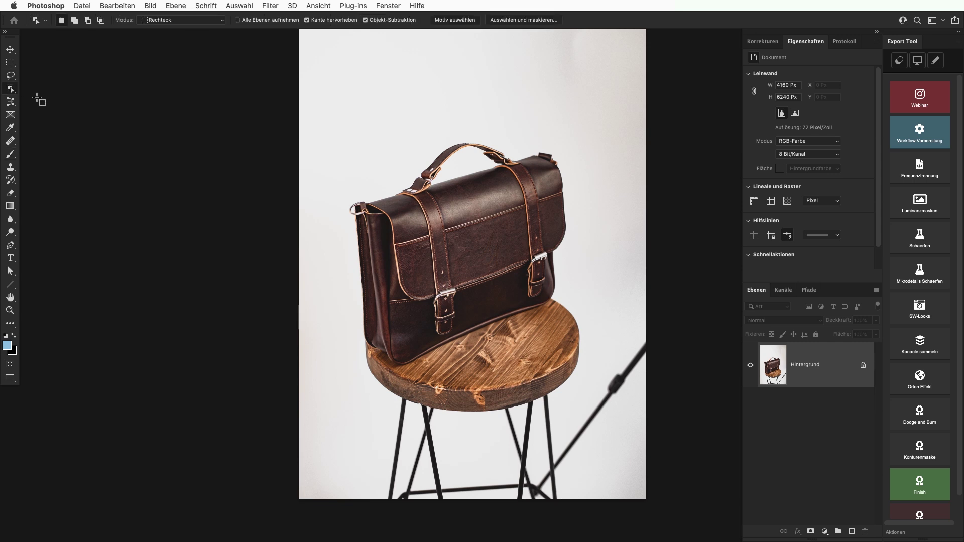
pyautogui.click(449, 21)
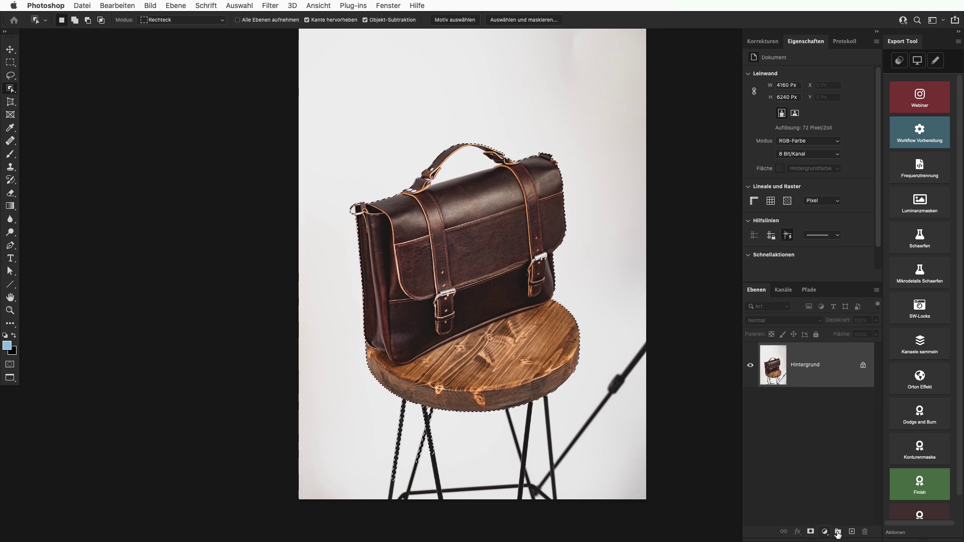
# Create a group masked by the selection, add a light-blue Farbfläche fill, and invert the group mask
pyautogui.click(838, 532)
pyautogui.click(812, 533)
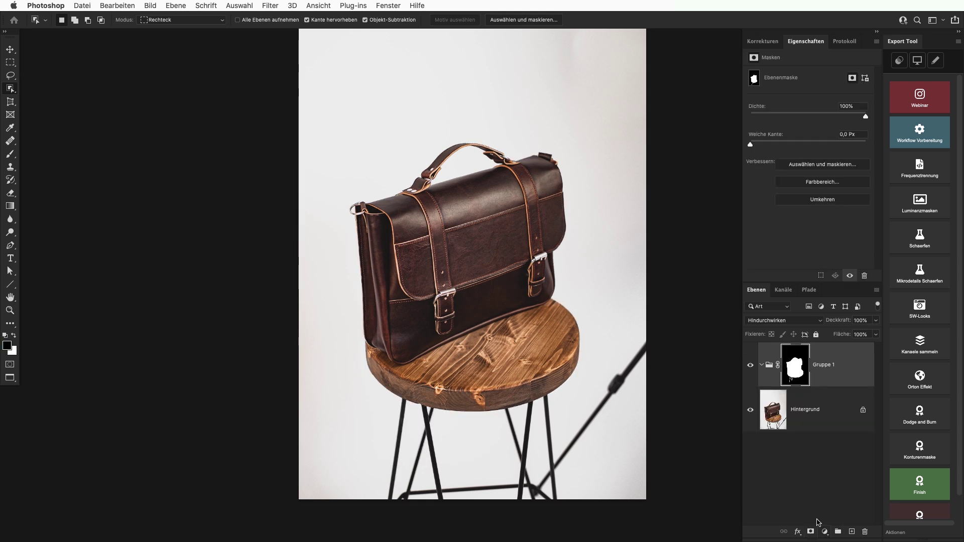
pyautogui.click(826, 532)
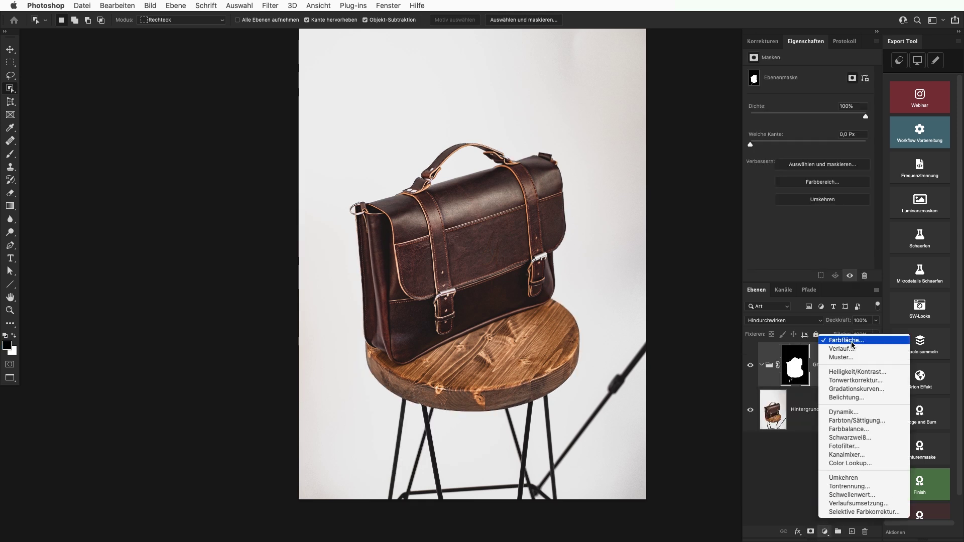
pyautogui.click(852, 341)
pyautogui.click(799, 140)
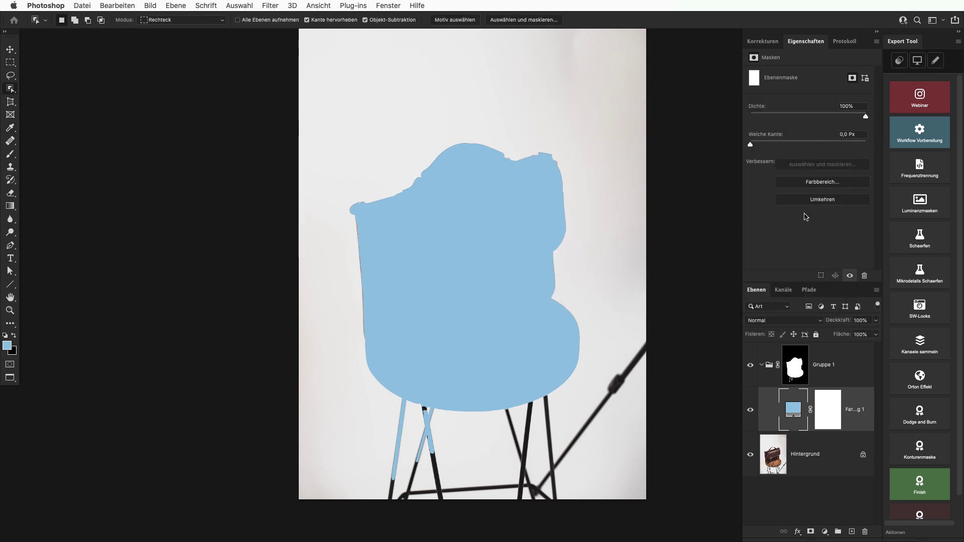
pyautogui.click(793, 364)
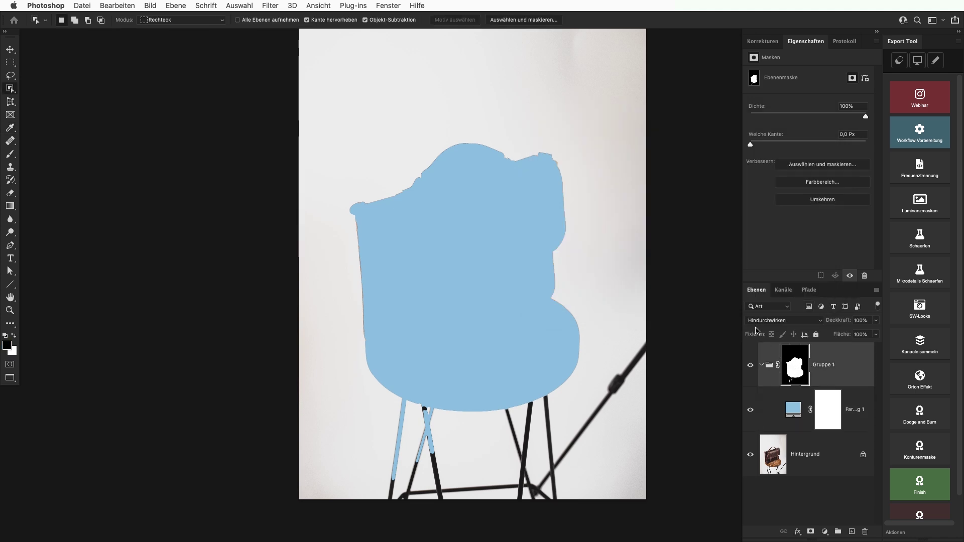
pyautogui.hotkey('ctrl', 'i')
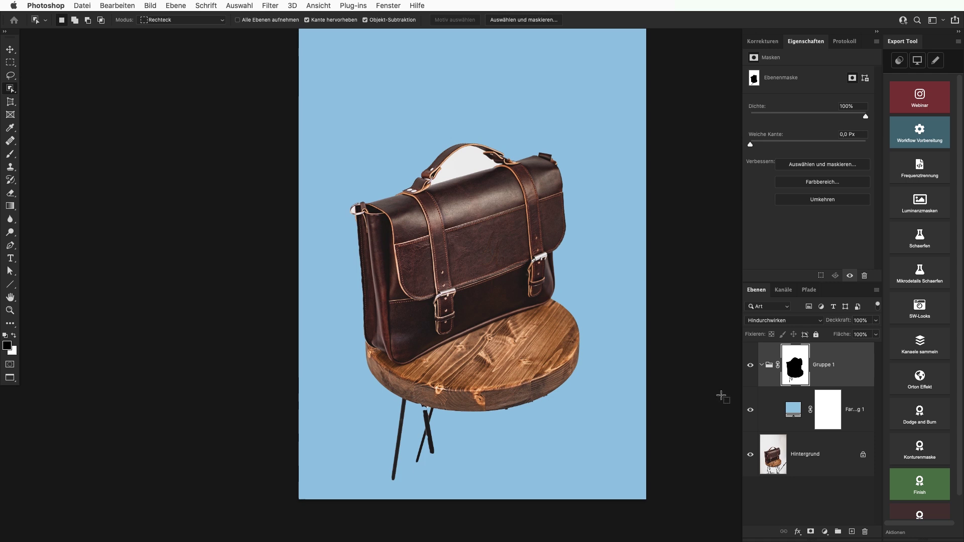
# Paint the mask white around the stool's leg tops, using black to restore the wood edge
pyautogui.press('b')
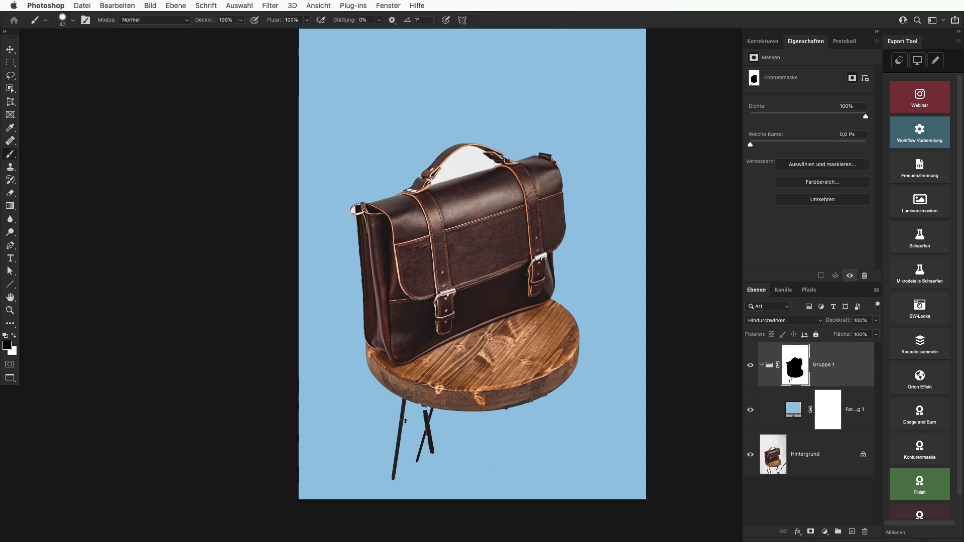
pyautogui.scroll(1, 422, 432)
pyautogui.scroll(2, 409, 446)
pyautogui.press('x')
pyautogui.moveTo(494, 373); pyautogui.dragTo(497, 376)
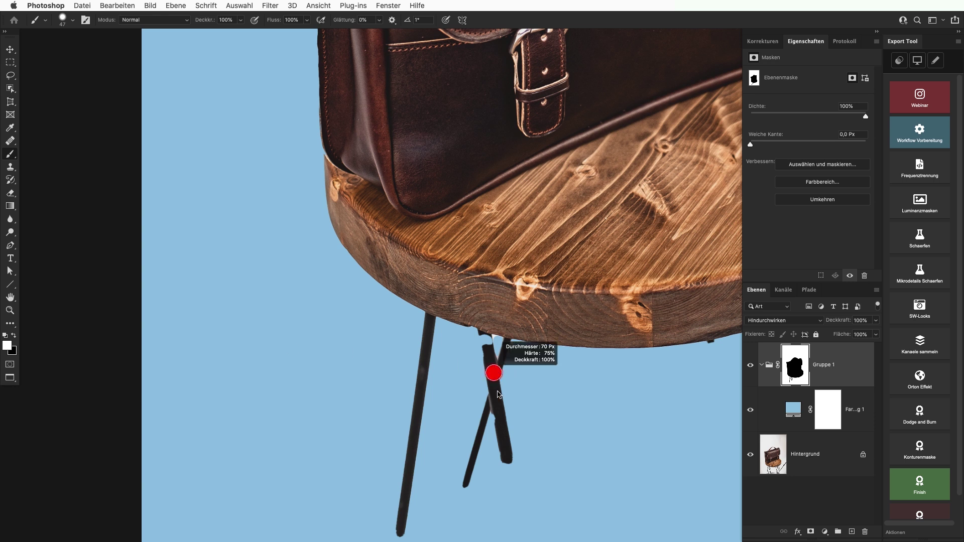
pyautogui.scroll(2, 497, 394)
pyautogui.moveTo(303, 237)
pyautogui.mouseDown()
pyautogui.moveTo(341, 242)
pyautogui.moveTo(316, 226)
pyautogui.moveTo(349, 241)
pyautogui.mouseUp()
pyautogui.scroll(2, 347, 244)
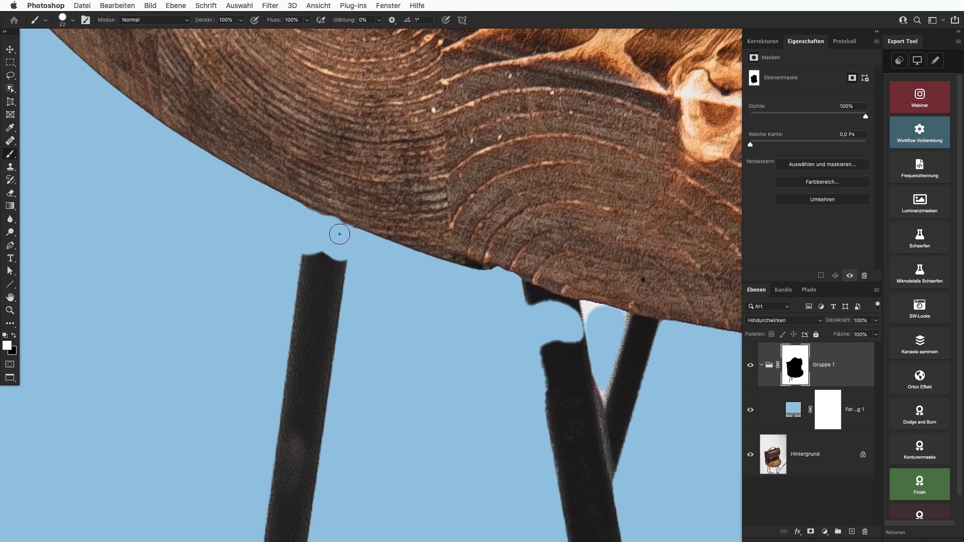
pyautogui.press('x')
pyautogui.moveTo(330, 202); pyautogui.dragTo(313, 195)
pyautogui.press('x')
pyautogui.moveTo(518, 288)
pyautogui.mouseDown()
pyautogui.moveTo(570, 291)
pyautogui.moveTo(540, 278)
pyautogui.mouseUp()
pyautogui.press('x')
pyautogui.press('x')
pyautogui.moveTo(665, 334); pyautogui.dragTo(666, 334)
# With a soft round brush, paint out the white gap above the legs and round off the leg tops
pyautogui.rightClick(663, 335)
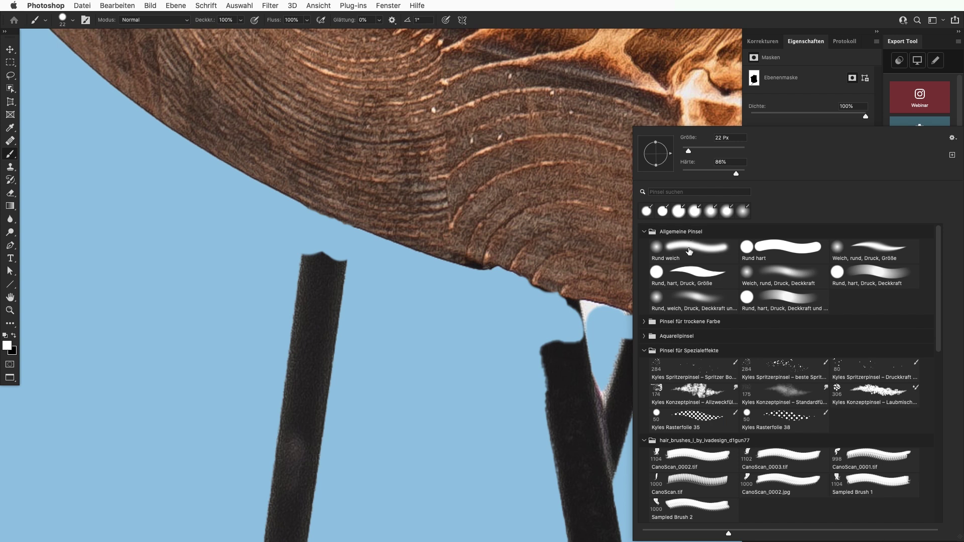
pyautogui.click(762, 23)
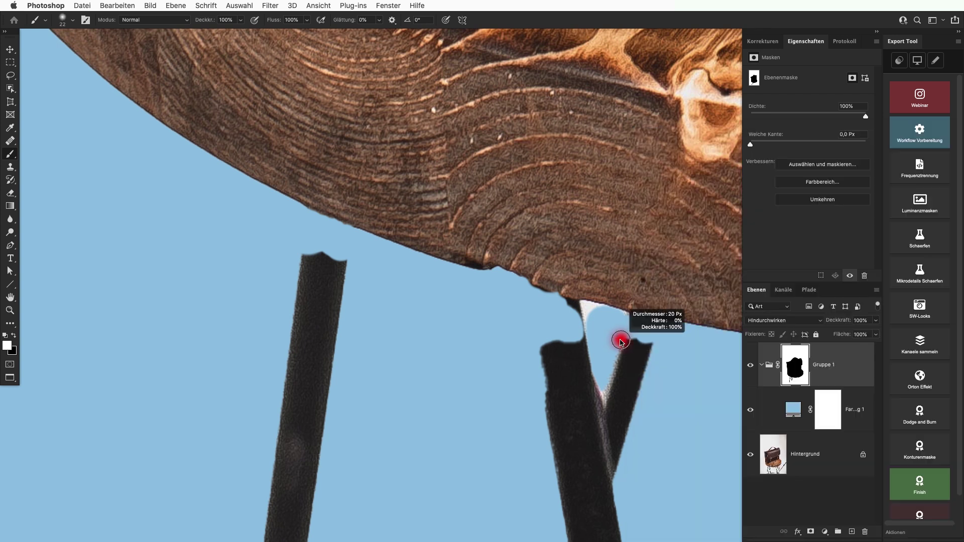
pyautogui.moveTo(637, 345); pyautogui.dragTo(626, 380)
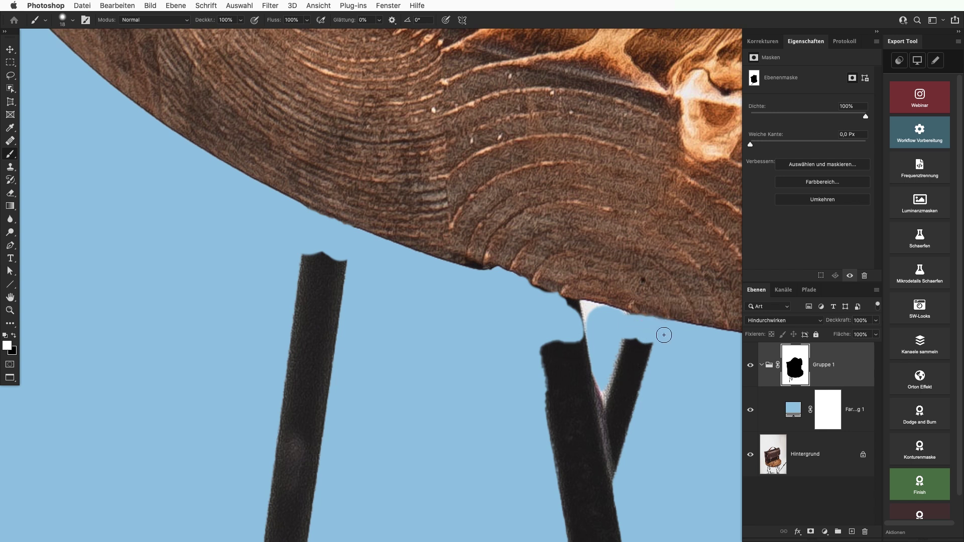
pyautogui.moveTo(617, 318); pyautogui.dragTo(529, 293)
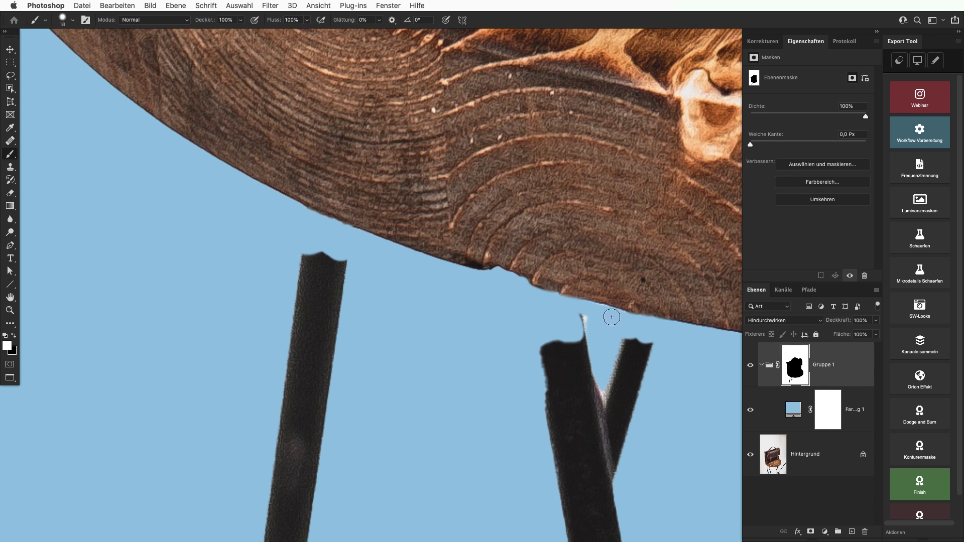
pyautogui.moveTo(581, 338)
pyautogui.mouseDown()
pyautogui.moveTo(624, 351)
pyautogui.moveTo(576, 323)
pyautogui.mouseUp()
pyautogui.moveTo(534, 373); pyautogui.dragTo(534, 408)
pyautogui.moveTo(355, 280)
pyautogui.mouseDown()
pyautogui.moveTo(308, 327)
pyautogui.moveTo(316, 352)
pyautogui.mouseUp()
pyautogui.keyDown('alt'); pyautogui.click(423, 352); pyautogui.keyUp('alt')
# Paint the stool legs out and smooth the bump and dark blob on the seat's lower edge
pyautogui.keyDown('alt'); pyautogui.click(469, 308); pyautogui.keyUp('alt')
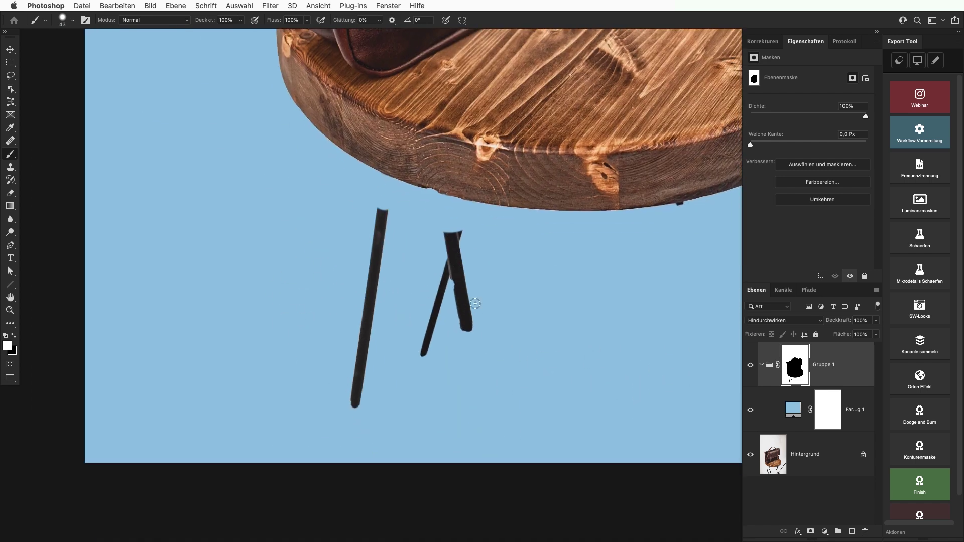
pyautogui.moveTo(386, 236)
pyautogui.mouseDown()
pyautogui.moveTo(390, 215)
pyautogui.moveTo(359, 352)
pyautogui.mouseUp()
pyautogui.scroll(2, 700, 237)
pyautogui.scroll(2, 560, 304)
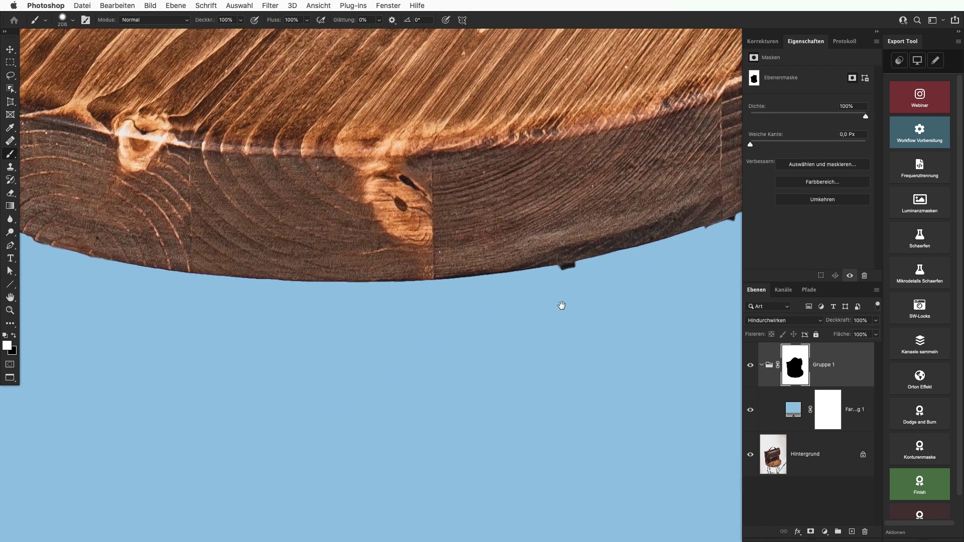
pyautogui.scroll(2, 560, 282)
pyautogui.moveTo(595, 247); pyautogui.dragTo(470, 243)
pyautogui.press('[')
pyautogui.press('[')
pyautogui.press('[')
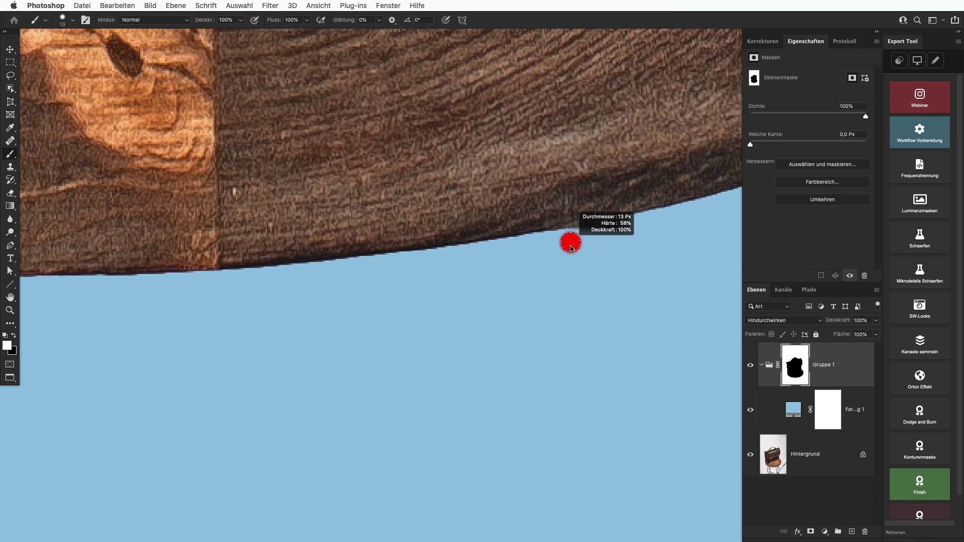
pyautogui.moveTo(564, 238); pyautogui.dragTo(616, 236)
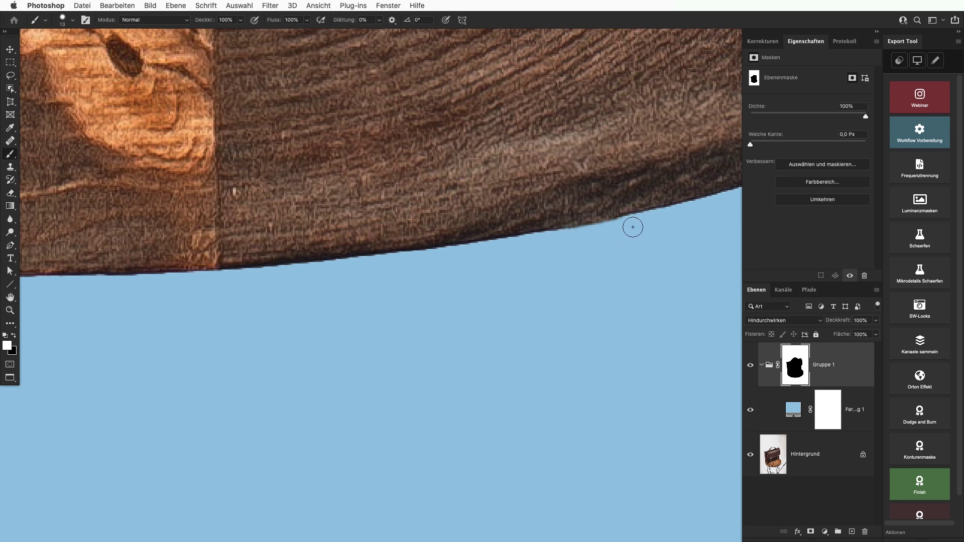
pyautogui.scroll(-3, 628, 229)
pyautogui.scroll(3, 530, 242)
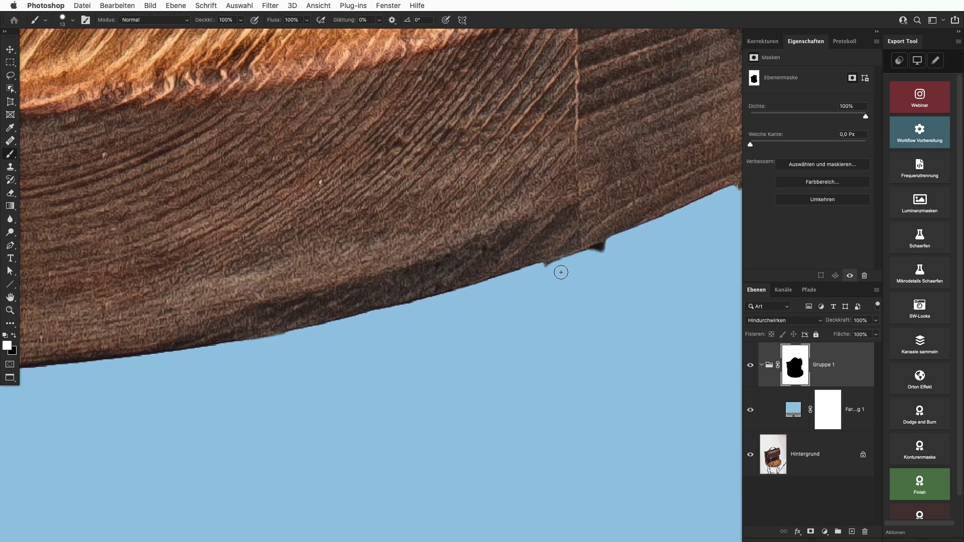
pyautogui.hscroll(3, 608, 248)
pyautogui.hscroll(5, 484, 294)
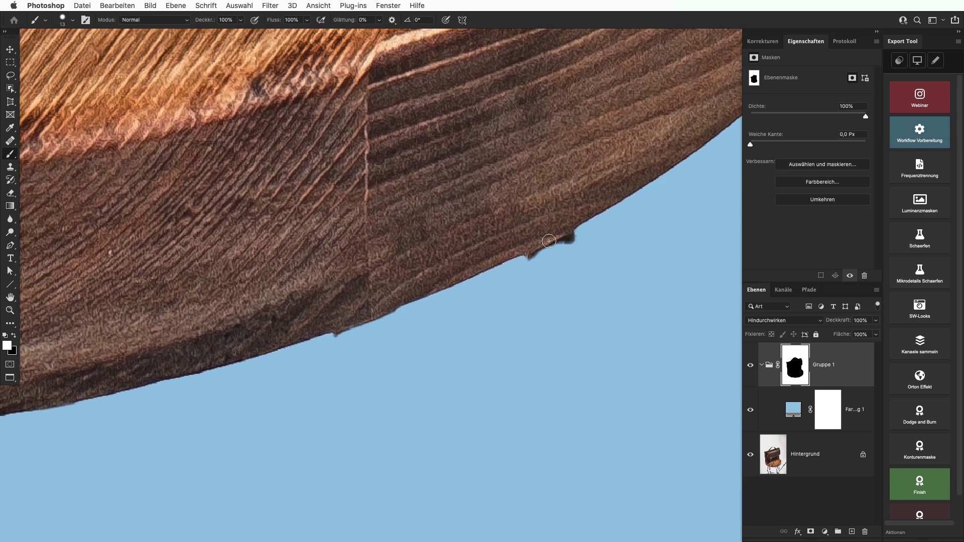
pyautogui.moveTo(559, 250); pyautogui.dragTo(591, 228)
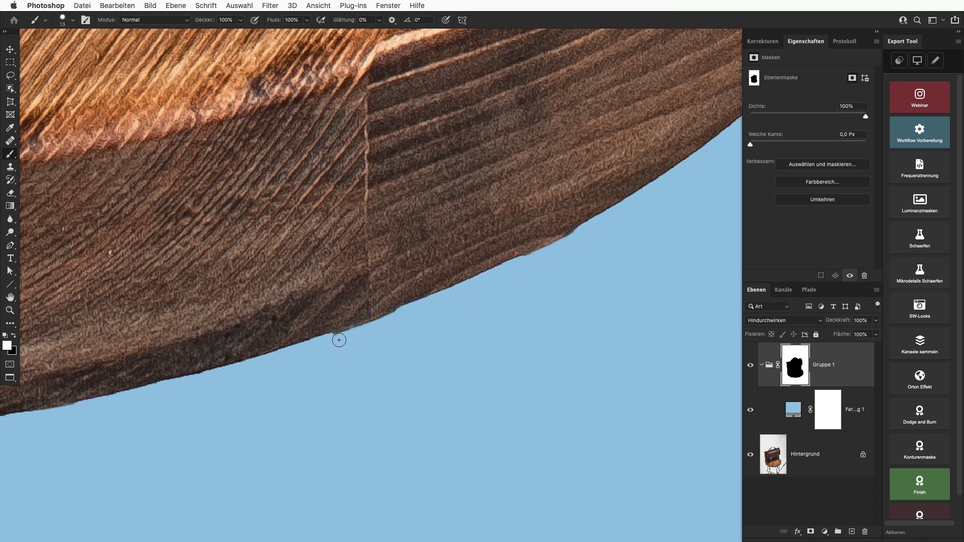
# Fill the white gap inside the side ring with blue and restore the ring's left edge in black
pyautogui.press('super+0')
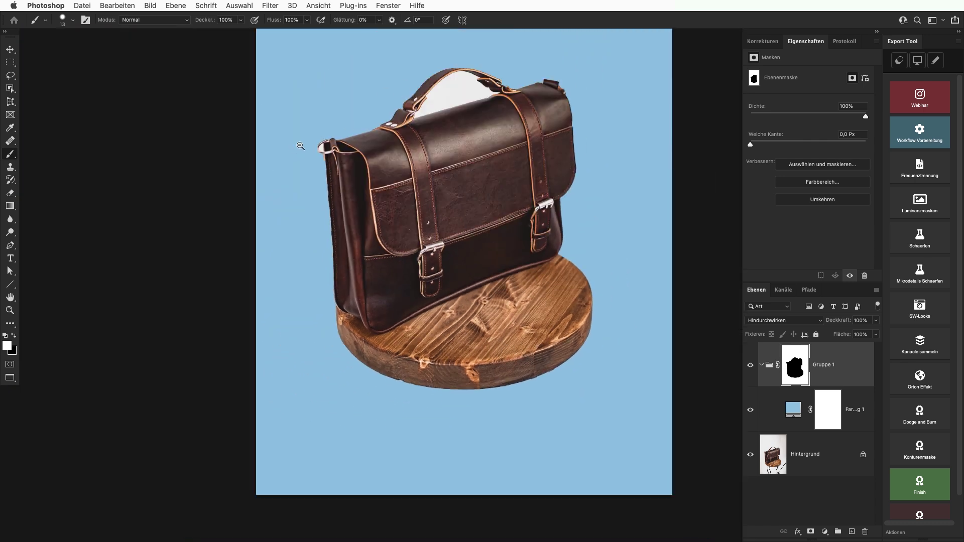
pyautogui.moveTo(300, 146)
pyautogui.mouseDown()
pyautogui.moveTo(374, 145)
pyautogui.moveTo(376, 136)
pyautogui.moveTo(307, 210)
pyautogui.mouseUp()
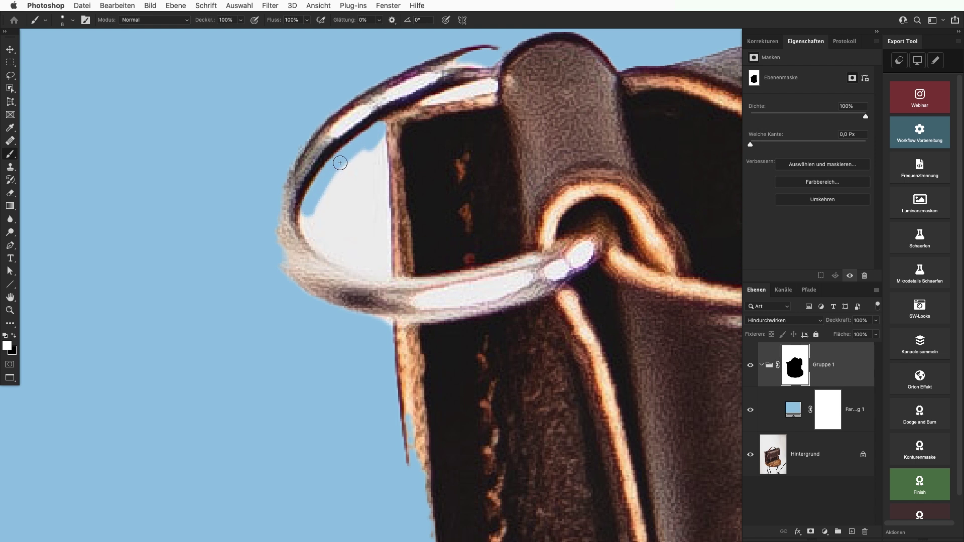
pyautogui.moveTo(327, 169)
pyautogui.mouseDown()
pyautogui.moveTo(309, 219)
pyautogui.moveTo(384, 275)
pyautogui.mouseUp()
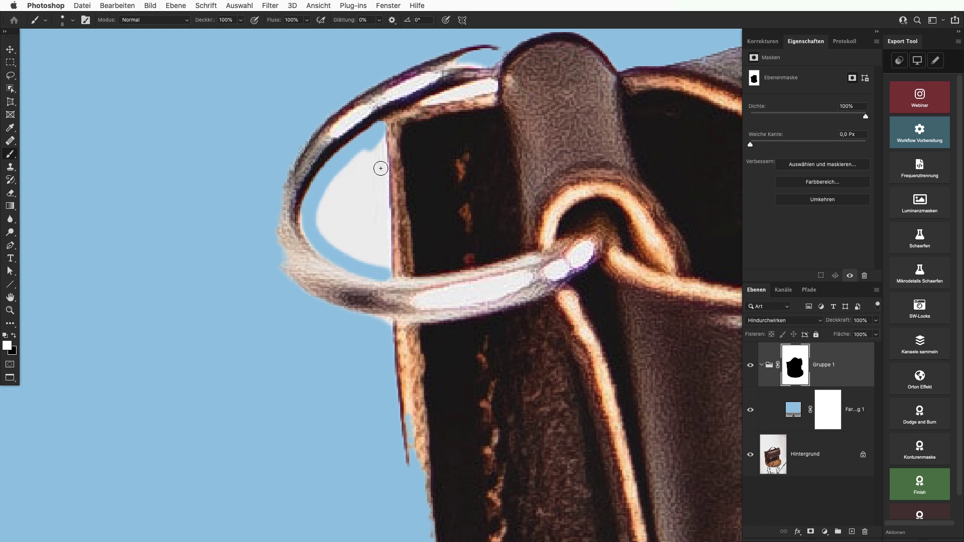
pyautogui.moveTo(379, 138)
pyautogui.mouseDown()
pyautogui.moveTo(380, 181)
pyautogui.moveTo(345, 190)
pyautogui.moveTo(340, 250)
pyautogui.moveTo(366, 217)
pyautogui.moveTo(377, 268)
pyautogui.mouseUp()
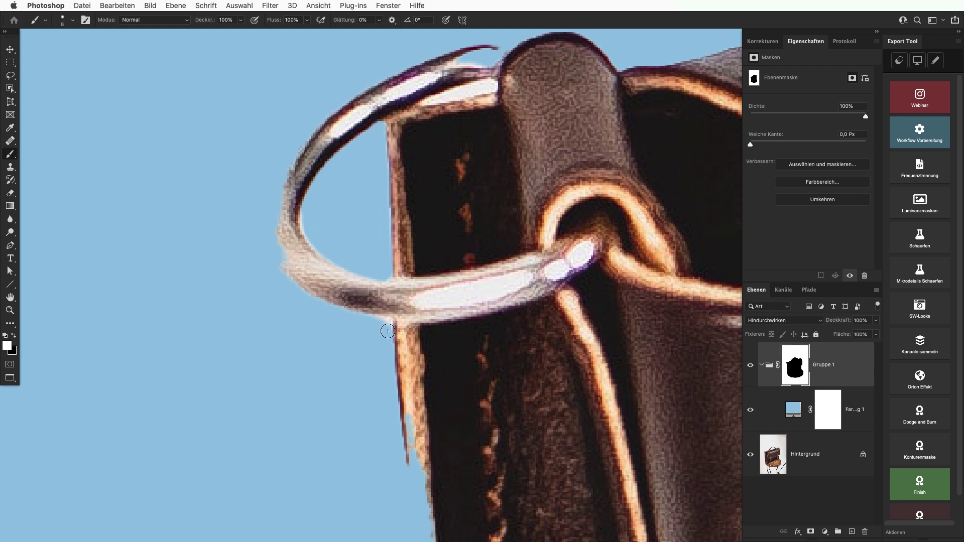
pyautogui.press('x')
pyautogui.moveTo(284, 250); pyautogui.dragTo(282, 227)
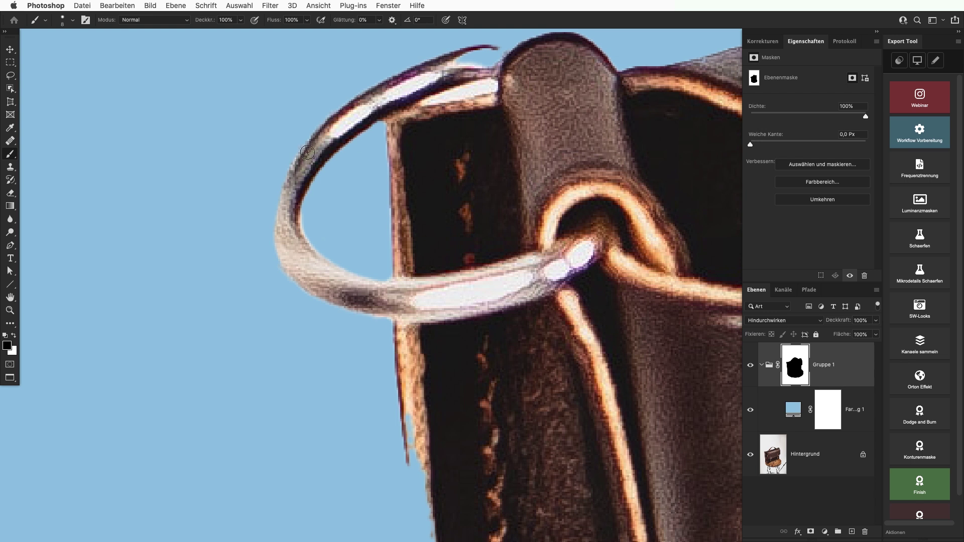
# Restore the bag's left edge over the blue sliver with a straight black strip
pyautogui.scroll(-5, 388, 383)
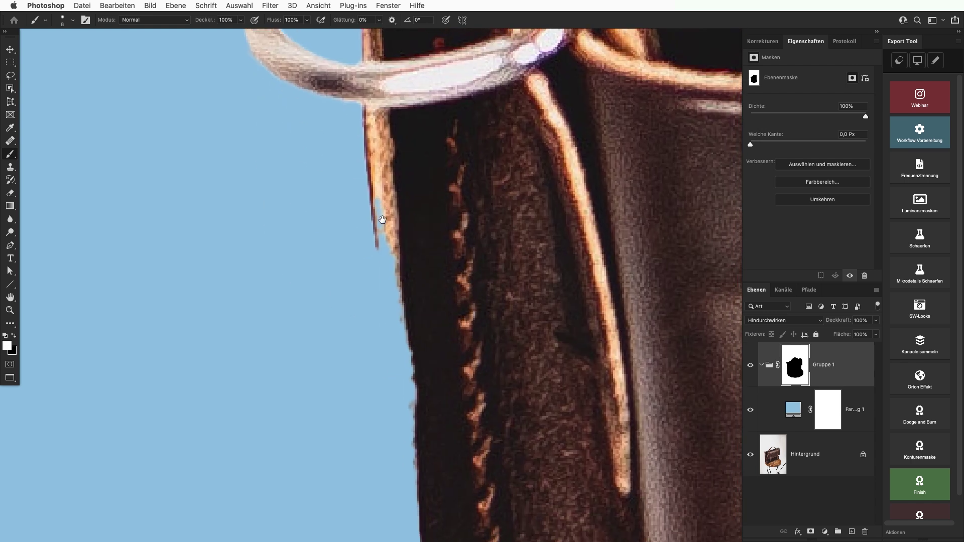
pyautogui.scroll(-5, 379, 261)
pyautogui.moveTo(382, 191); pyautogui.dragTo(377, 207)
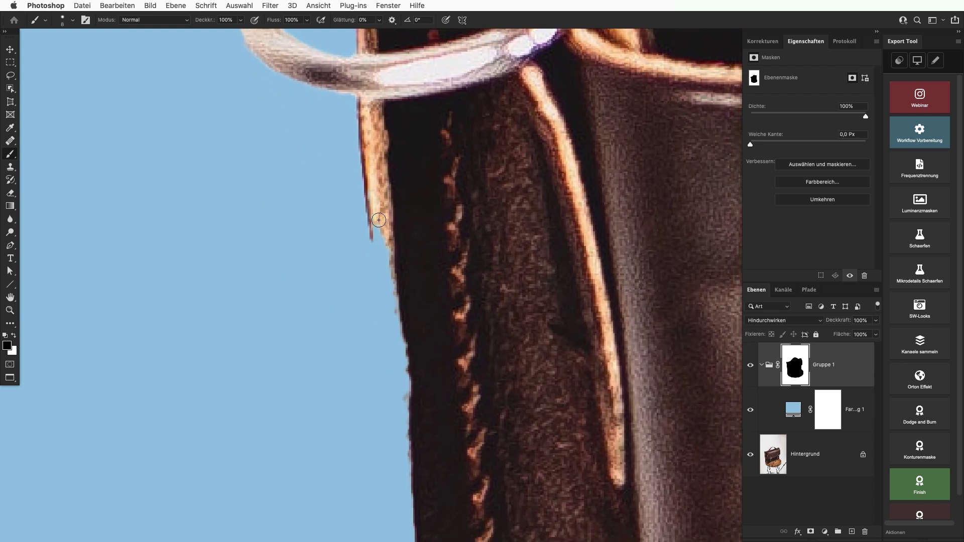
pyautogui.keyDown('shift'); pyautogui.click(407, 467); pyautogui.keyUp('shift')
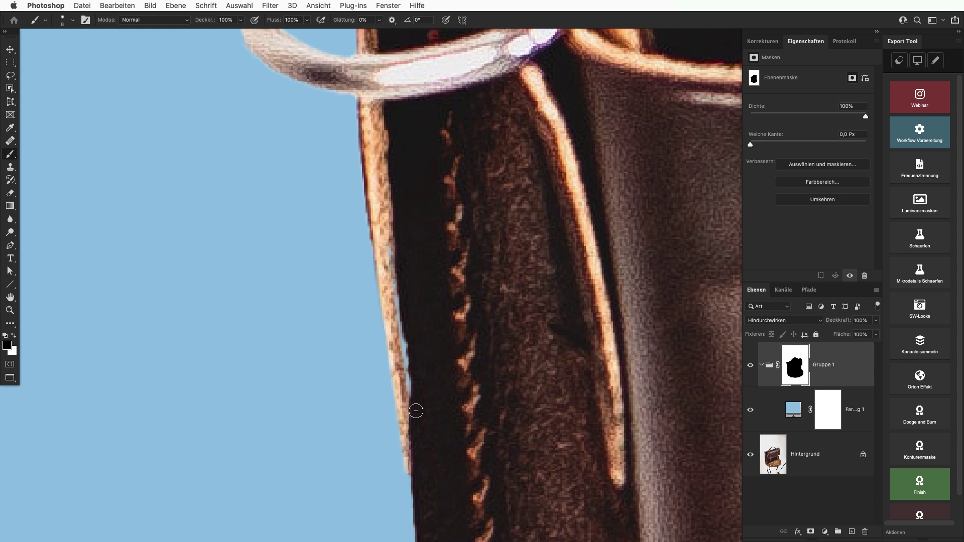
pyautogui.scroll(-3, 401, 304)
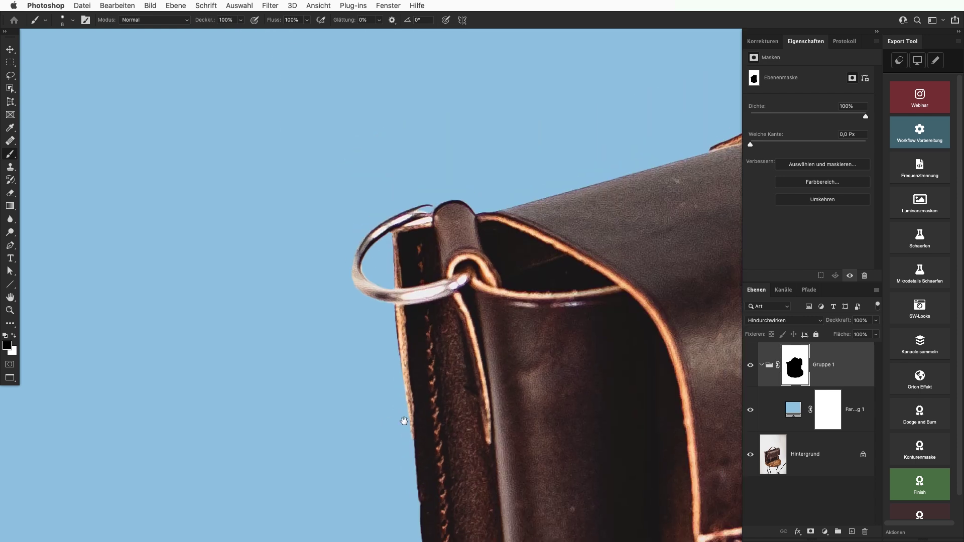
pyautogui.scroll(3, 402, 308)
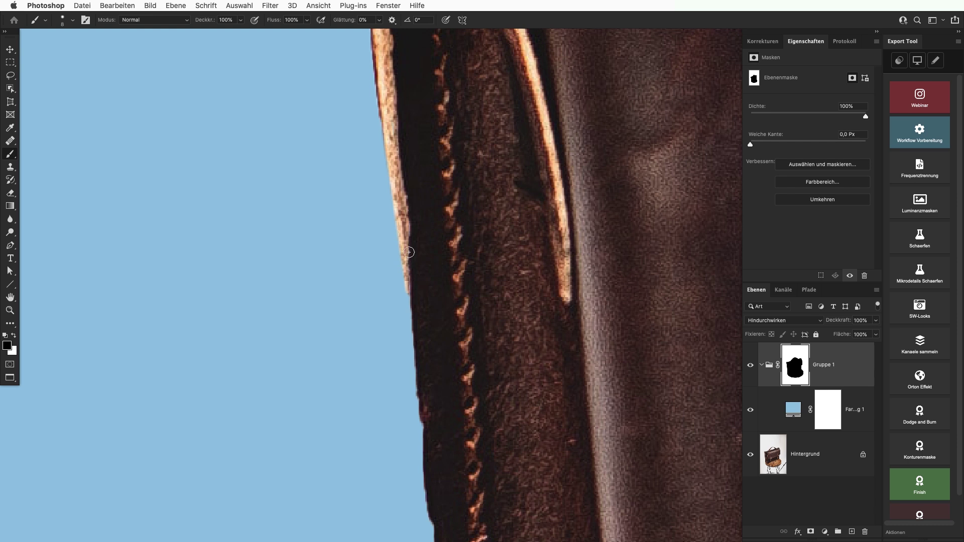
pyautogui.scroll(-3, 420, 324)
pyautogui.scroll(1, 402, 286)
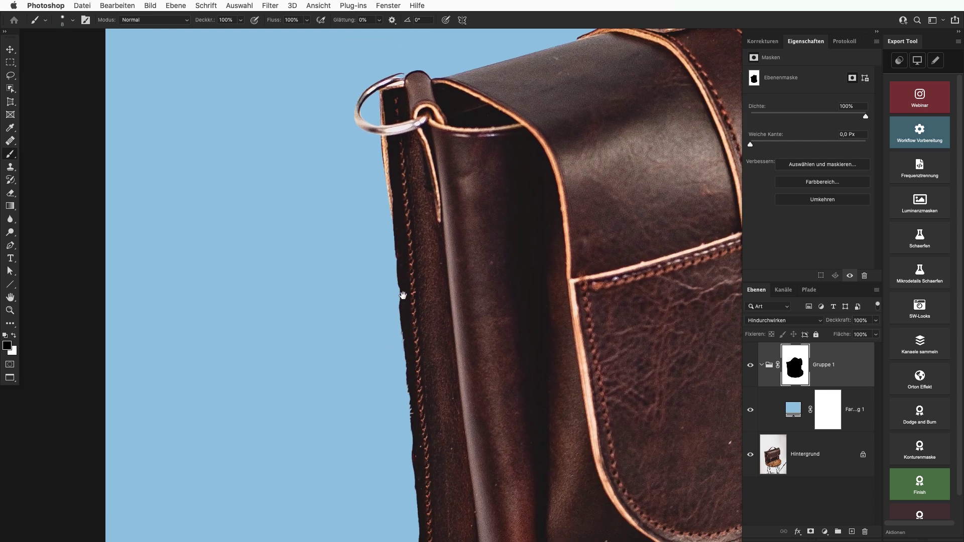
pyautogui.scroll(2, 412, 352)
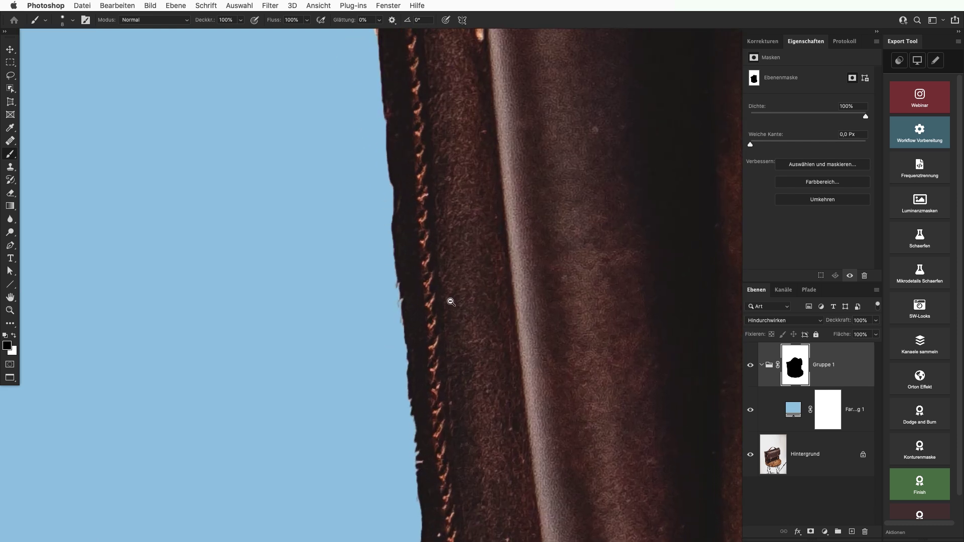
pyautogui.scroll(-2, 451, 302)
pyautogui.scroll(-2, 445, 274)
pyautogui.scroll(1, 409, 366)
pyautogui.scroll(1, 487, 220)
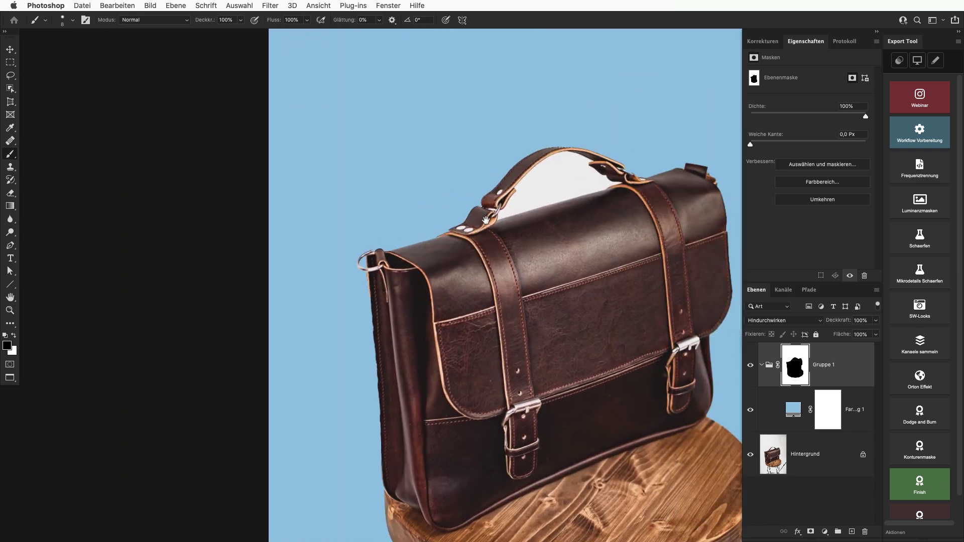
pyautogui.scroll(1, 486, 220)
pyautogui.scroll(2, 552, 191)
pyautogui.scroll(1, 352, 291)
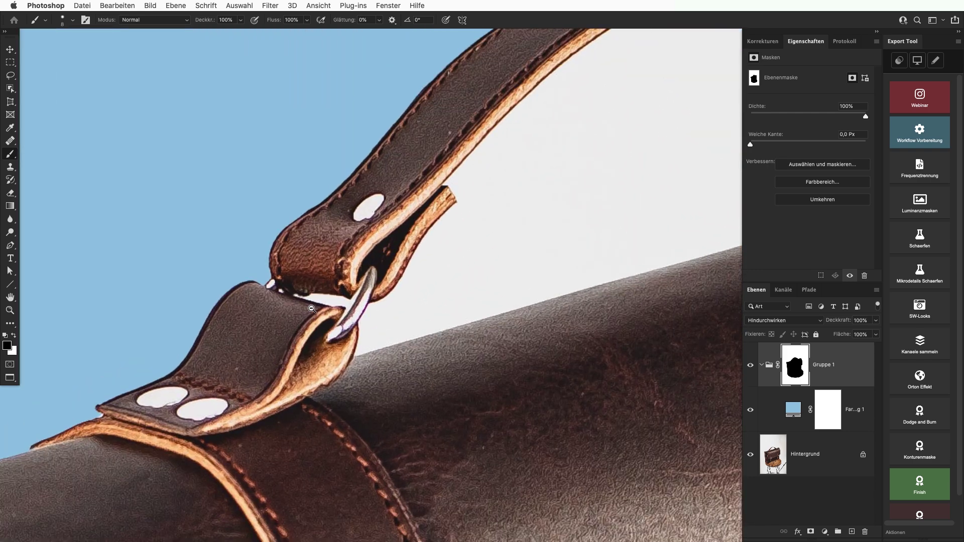
pyautogui.scroll(1, 311, 308)
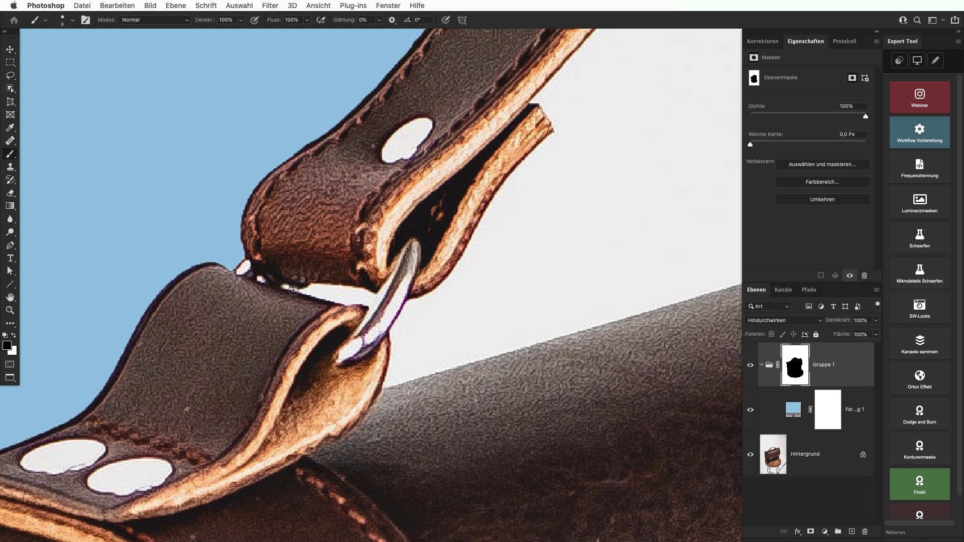
# Paint the gap between the straps blue, then a straight strip along the bag's top edge
pyautogui.press('x')
pyautogui.keyDown('shift'); pyautogui.click(351, 303); pyautogui.keyUp('shift')
pyautogui.moveTo(371, 296); pyautogui.dragTo(330, 290)
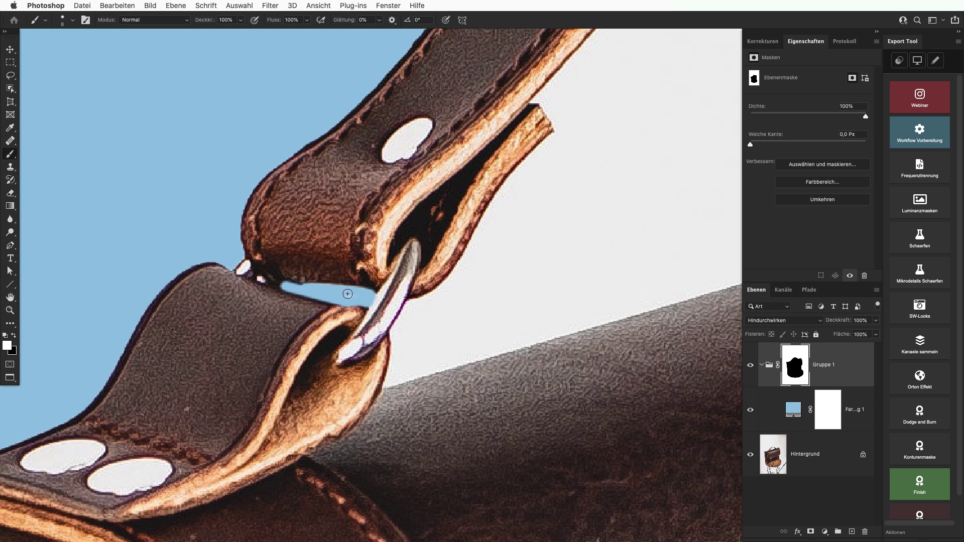
pyautogui.press('x')
pyautogui.press('x')
pyautogui.hscroll(2, 382, 311)
pyautogui.hscroll(4, 415, 327)
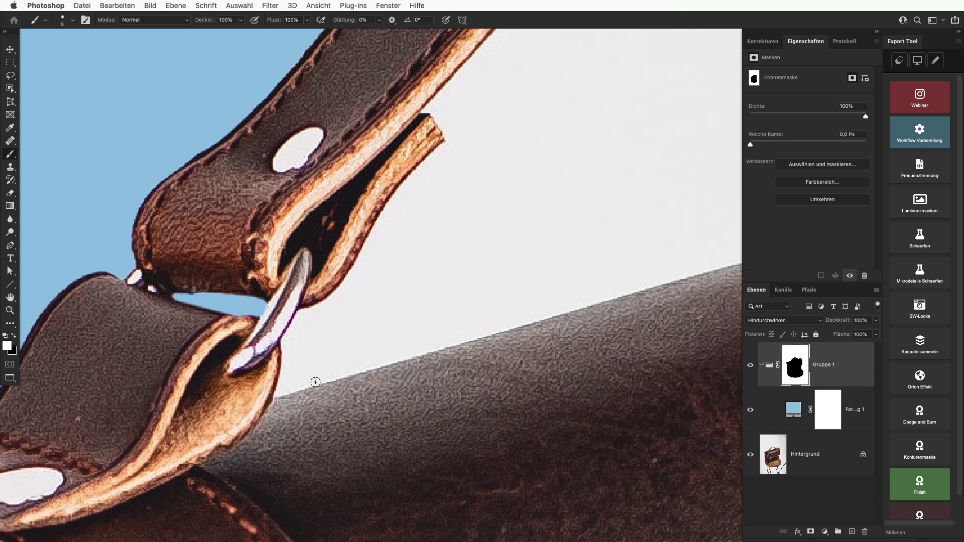
pyautogui.keyDown('shift'); pyautogui.click(635, 287); pyautogui.keyUp('shift')
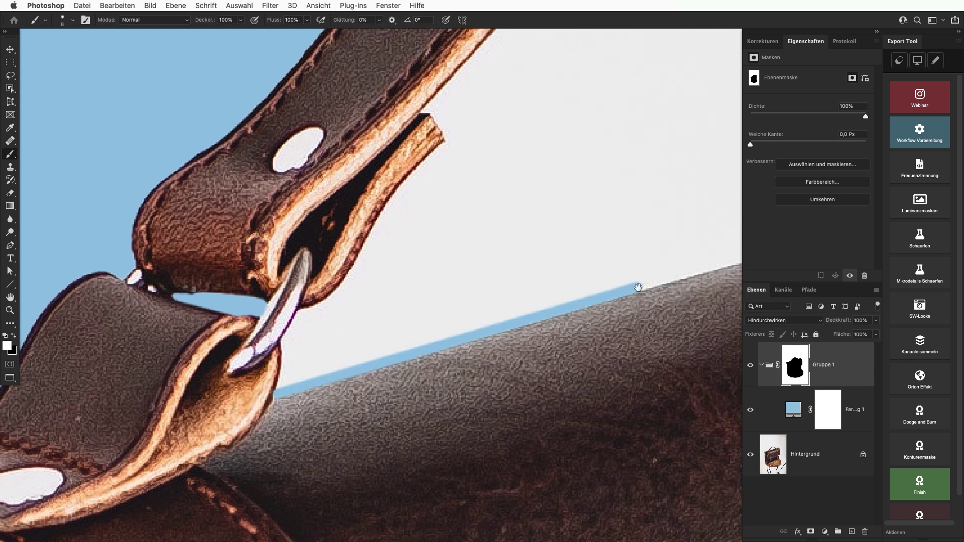
pyautogui.hscroll(6, 577, 284)
pyautogui.scroll(1, 577, 284)
pyautogui.keyDown('shift'); pyautogui.click(545, 275); pyautogui.keyUp('shift')
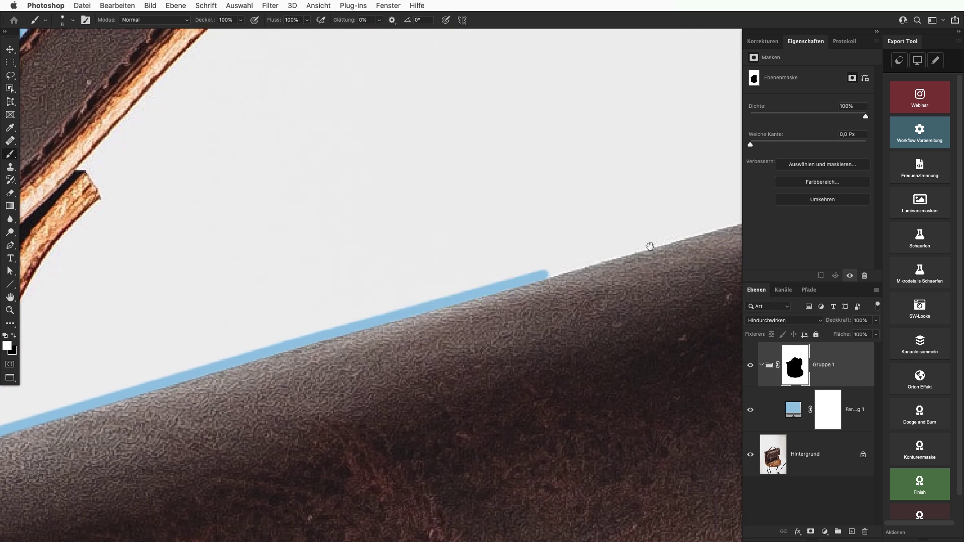
pyautogui.hscroll(10, 648, 248)
pyautogui.scroll(2, 648, 247)
pyautogui.keyDown('shift'); pyautogui.click(457, 278); pyautogui.keyUp('shift')
pyautogui.moveTo(460, 276)
pyautogui.mouseDown()
pyautogui.moveTo(576, 231)
pyautogui.moveTo(514, 215)
pyautogui.moveTo(465, 171)
pyautogui.mouseUp()
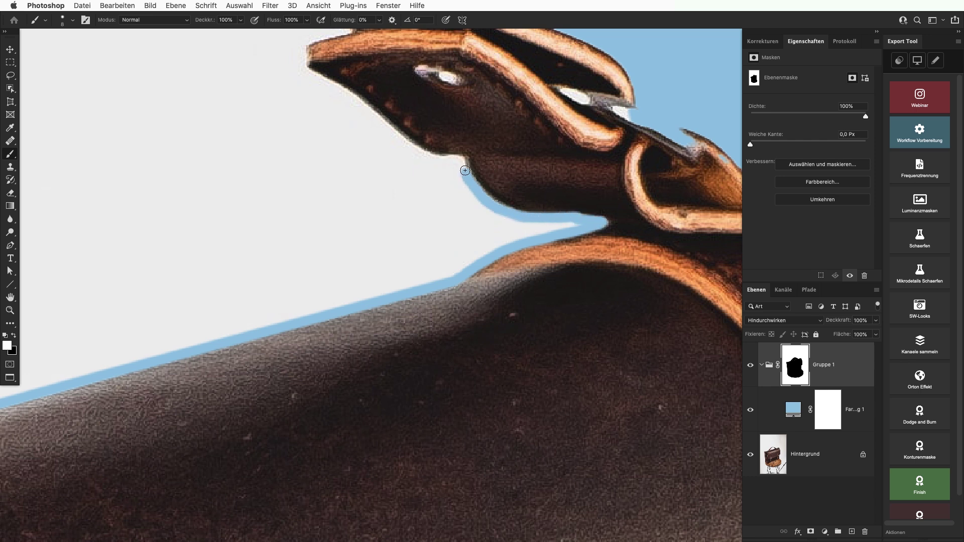
# Extend the blue background along the strap tip's lower edge and around the tip
pyautogui.scroll(2, 362, 181)
pyautogui.scroll(2, 361, 181)
pyautogui.moveTo(301, 124)
pyautogui.mouseDown()
pyautogui.moveTo(420, 209)
pyautogui.moveTo(449, 215)
pyautogui.mouseUp()
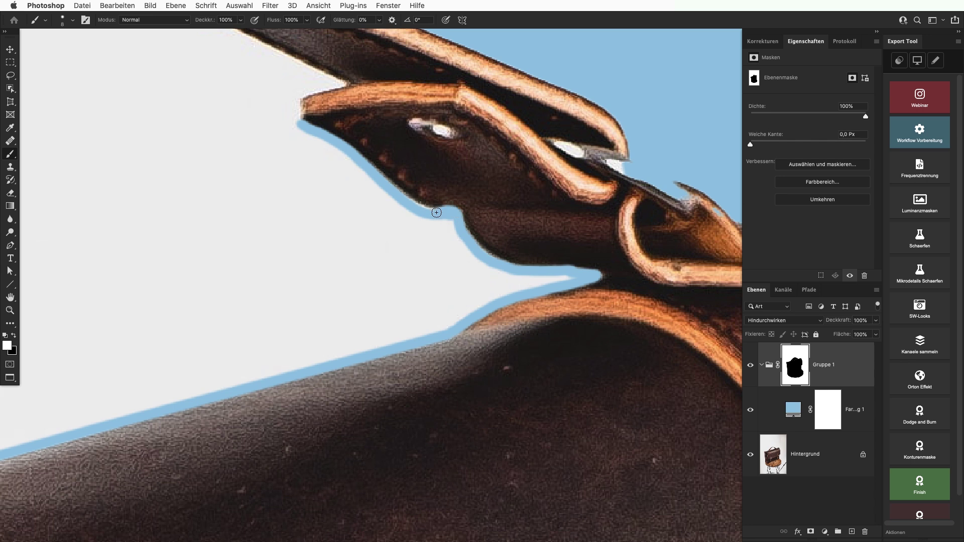
pyautogui.scroll(5, 452, 226)
pyautogui.hscroll(-6, 516, 262)
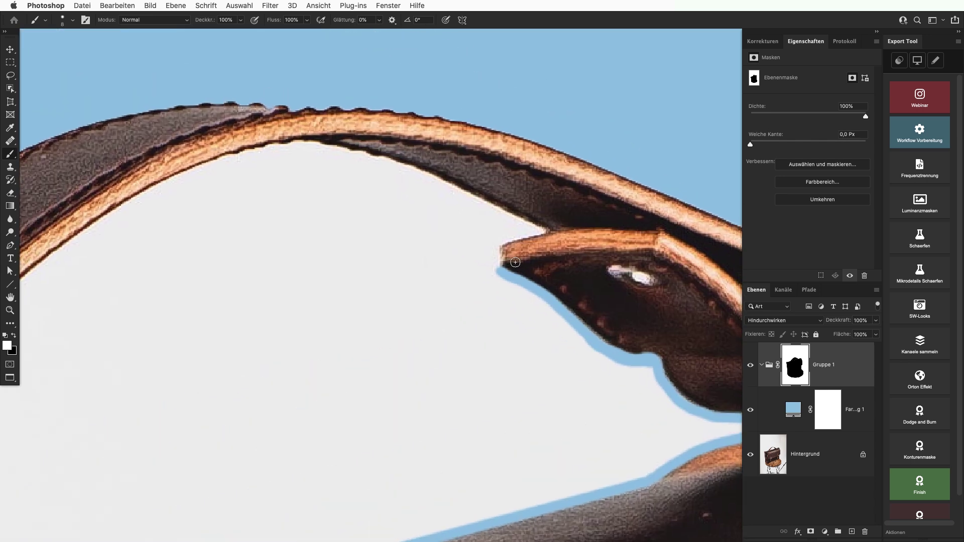
pyautogui.moveTo(498, 257)
pyautogui.mouseDown()
pyautogui.moveTo(504, 243)
pyautogui.moveTo(532, 234)
pyautogui.mouseUp()
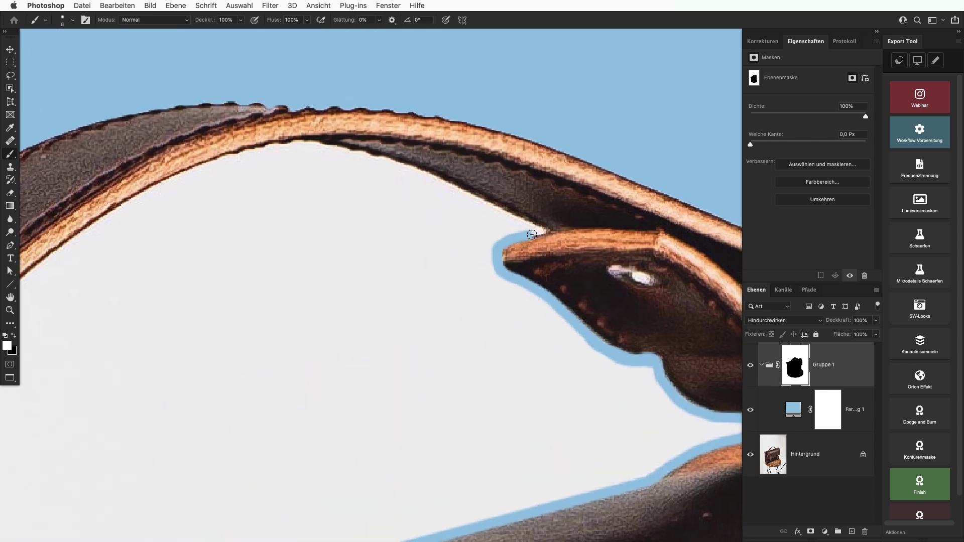
# Paint straight mask lines along the strap's inner edge, filling the small gap at the notch
pyautogui.keyDown('shift'); pyautogui.click(445, 186); pyautogui.keyUp('shift')
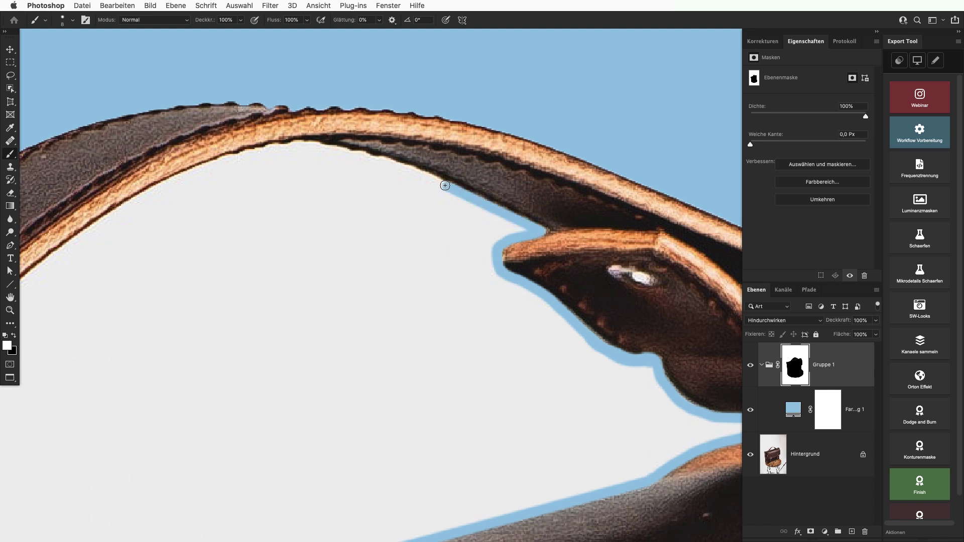
pyautogui.keyDown('shift'); pyautogui.click(381, 160); pyautogui.keyUp('shift')
pyautogui.moveTo(389, 159); pyautogui.dragTo(290, 142)
pyautogui.moveTo(348, 157)
pyautogui.mouseDown()
pyautogui.moveTo(453, 153)
pyautogui.moveTo(512, 134)
pyautogui.moveTo(486, 132)
pyautogui.moveTo(416, 155)
pyautogui.moveTo(281, 236)
pyautogui.moveTo(82, 446)
pyautogui.moveTo(283, 265)
pyautogui.mouseUp()
pyautogui.click(246, 259)
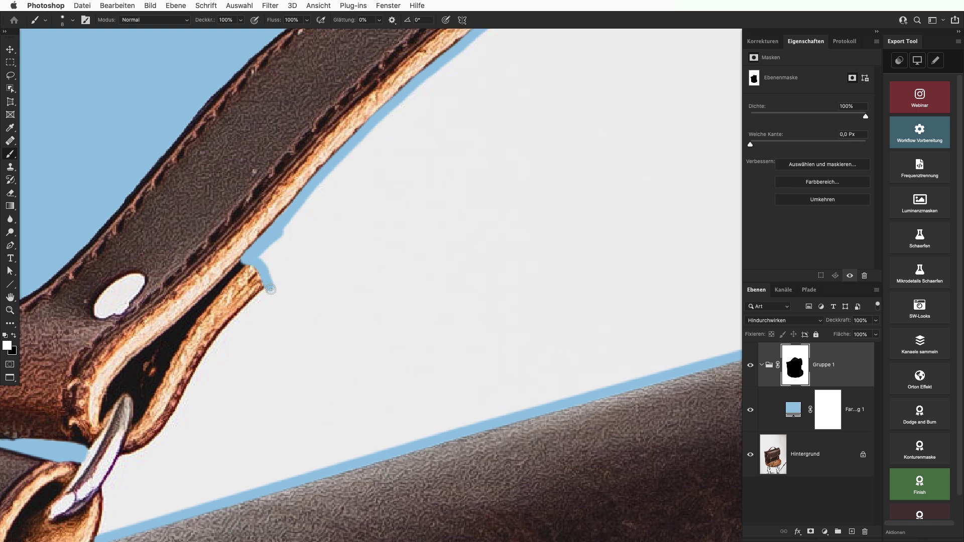
pyautogui.moveTo(271, 290)
pyautogui.mouseDown()
pyautogui.moveTo(240, 323)
pyautogui.moveTo(437, 197)
pyautogui.mouseUp()
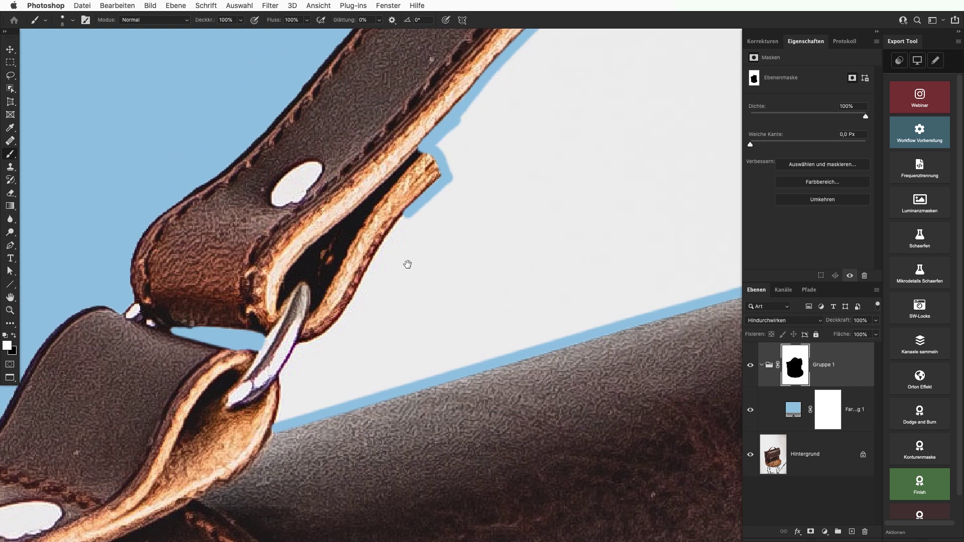
pyautogui.moveTo(414, 221)
pyautogui.mouseDown()
pyautogui.moveTo(332, 332)
pyautogui.moveTo(299, 407)
pyautogui.mouseUp()
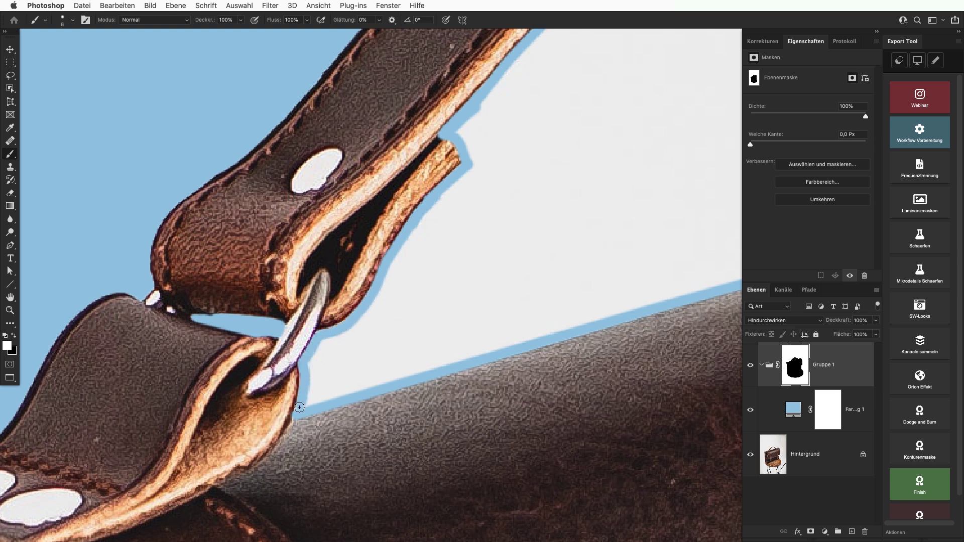
pyautogui.keyDown('alt'); pyautogui.click(412, 321); pyautogui.keyUp('alt')
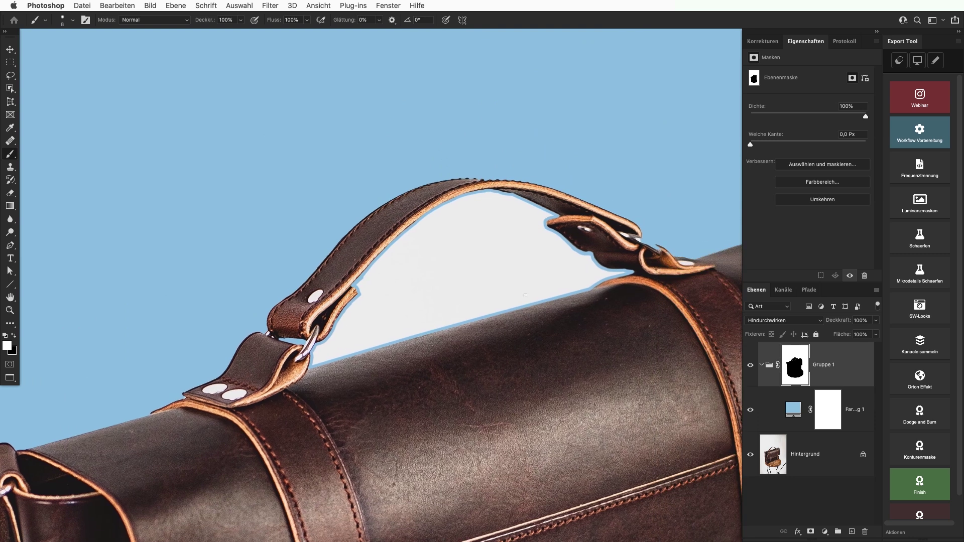
pyautogui.scroll(2, 578, 279)
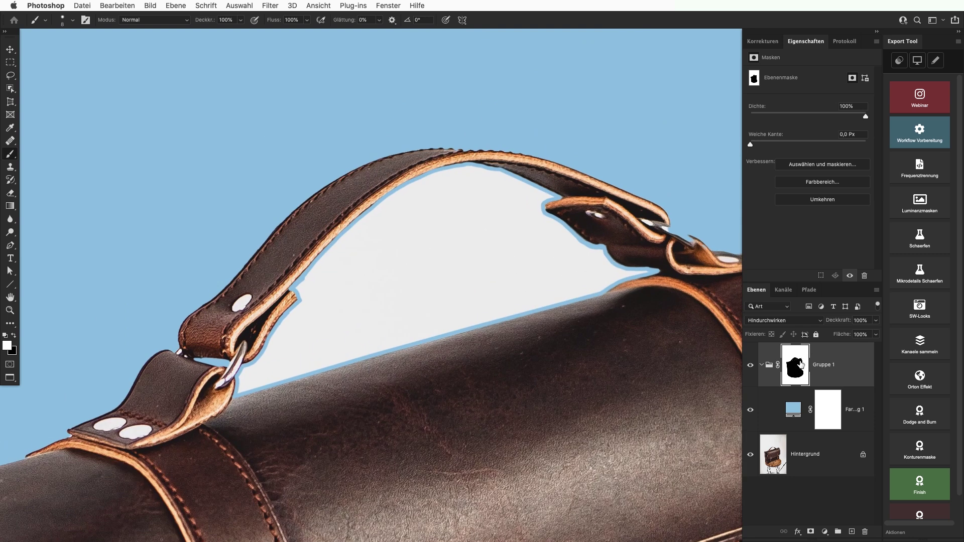
# View Gruppe 1's mask alone and try Quick Selection at brush sizes 42 and 20 on the handle gap
pyautogui.keyDown('alt'); pyautogui.click(796, 370); pyautogui.keyUp('alt')
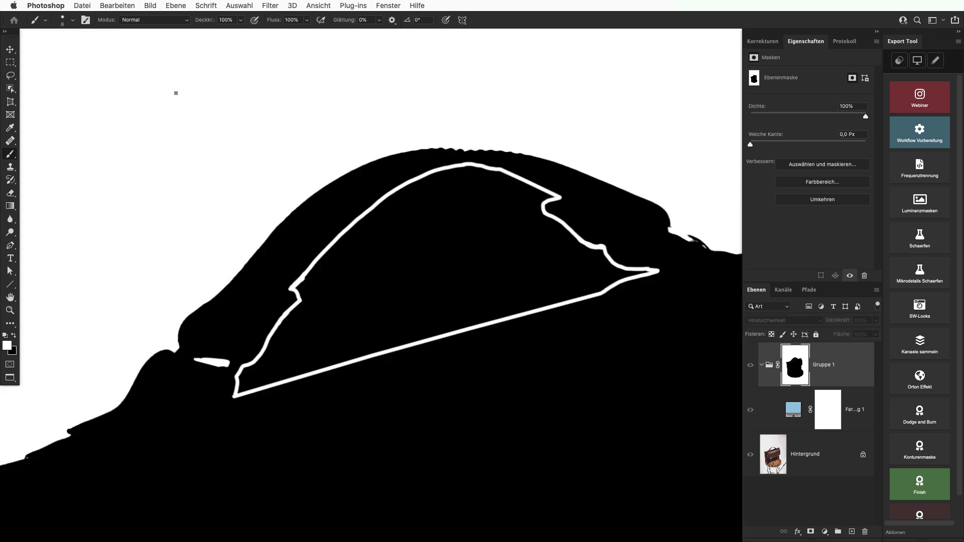
pyautogui.rightClick(10, 89)
pyautogui.click(56, 96)
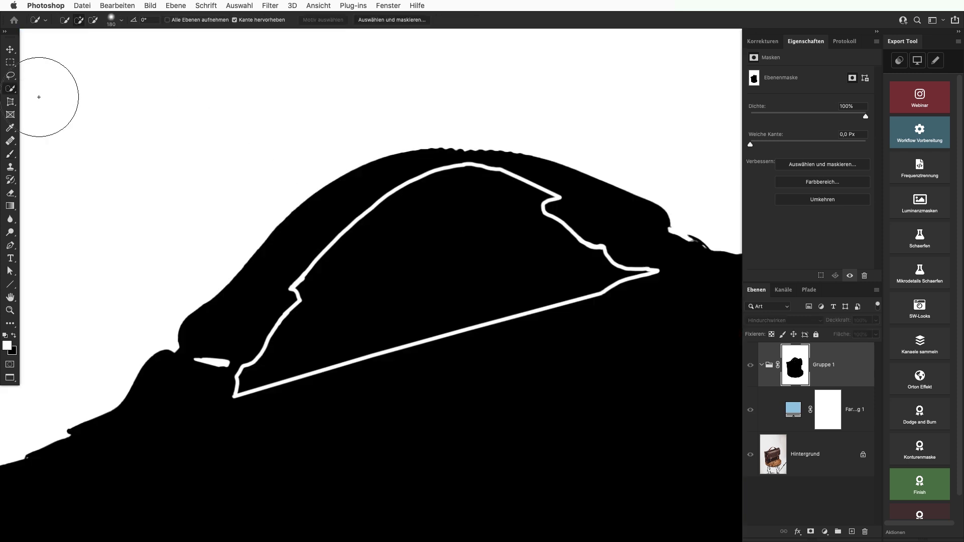
pyautogui.click(438, 243)
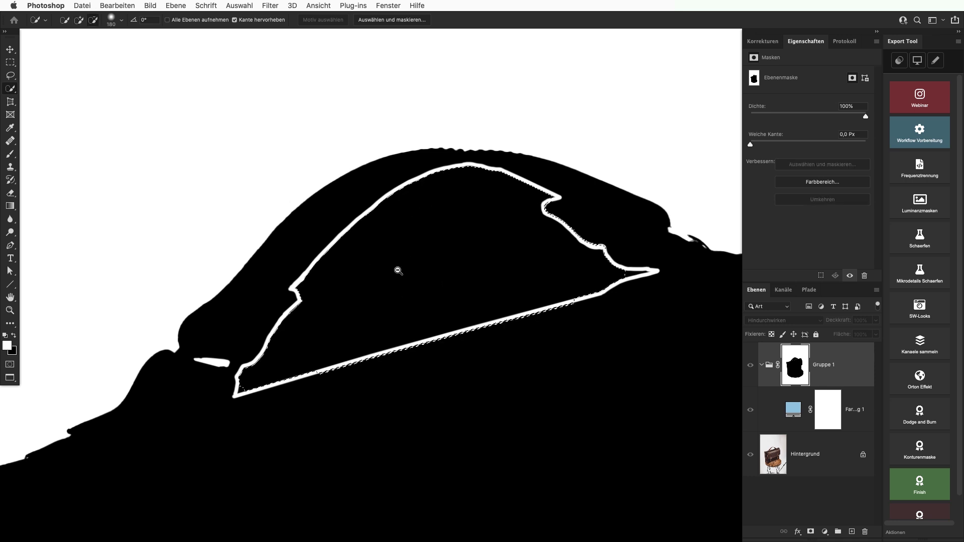
pyautogui.scroll(2, 402, 268)
pyautogui.hotkey('ctrl', 'd')
pyautogui.moveTo(422, 268); pyautogui.dragTo(387, 265)
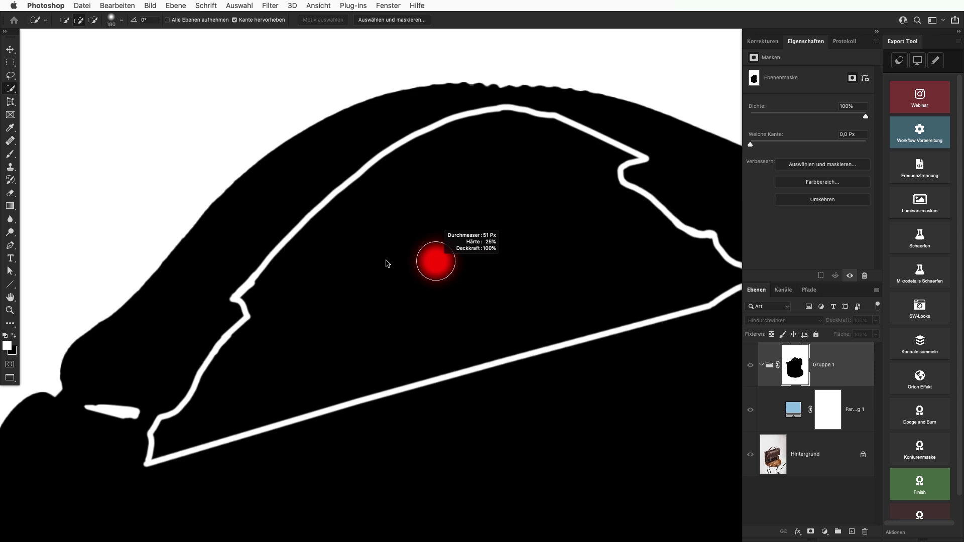
pyautogui.click(434, 266)
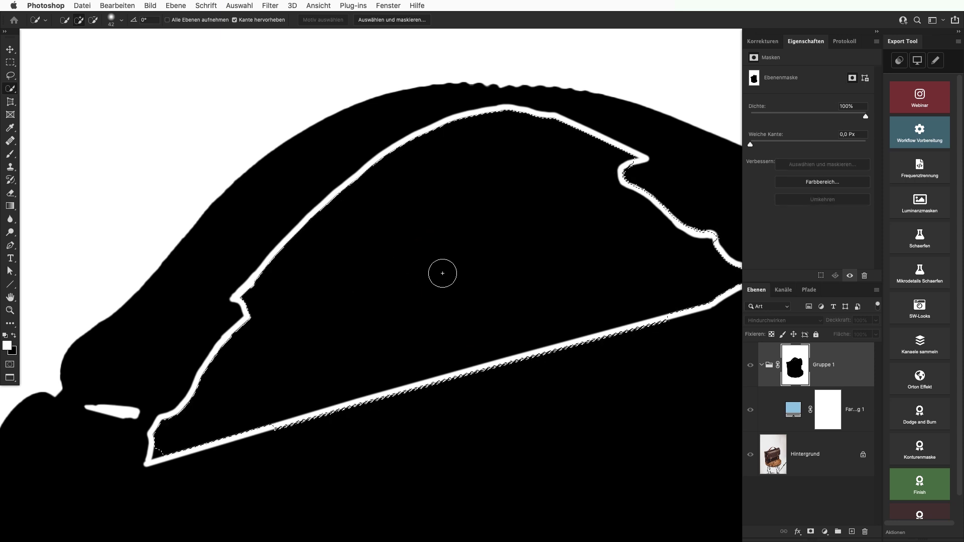
pyautogui.moveTo(452, 279); pyautogui.dragTo(327, 287)
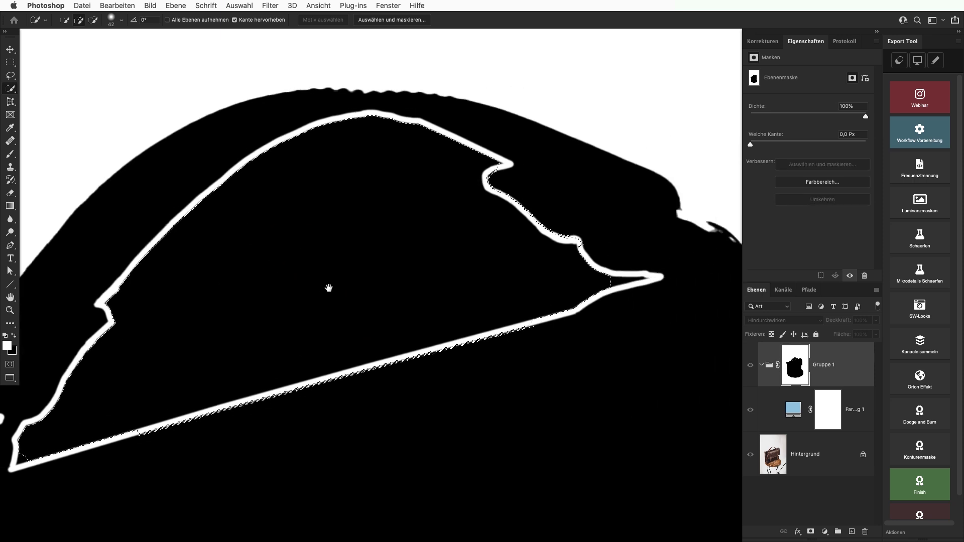
pyautogui.hotkey('ctrl', 'd')
pyautogui.moveTo(364, 259); pyautogui.dragTo(422, 251)
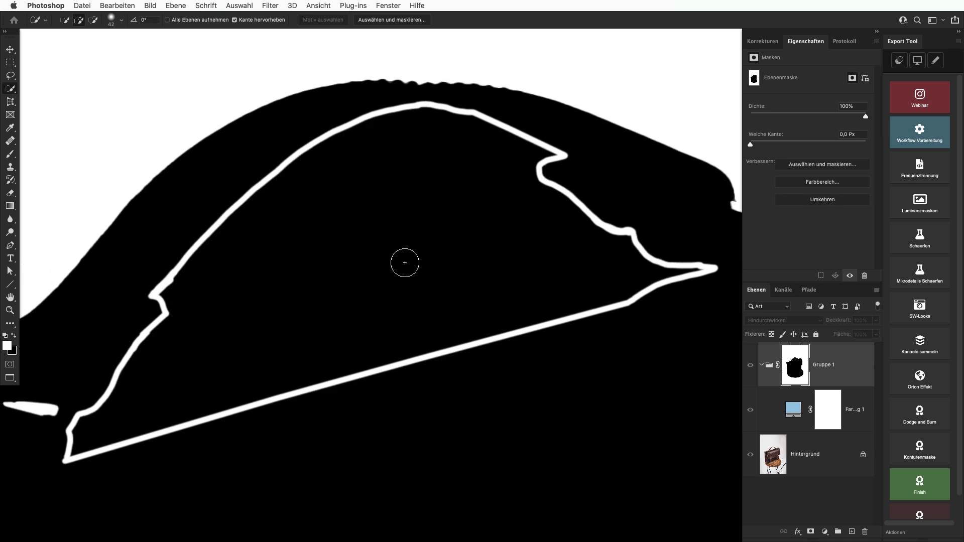
pyautogui.moveTo(365, 262); pyautogui.dragTo(356, 262)
pyautogui.click(467, 271)
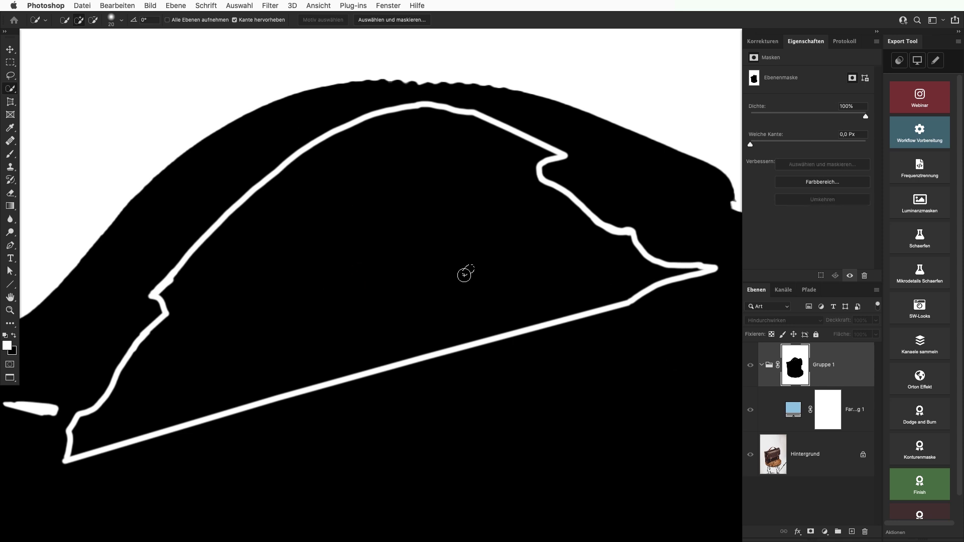
pyautogui.hotkey('ctrl', 'd')
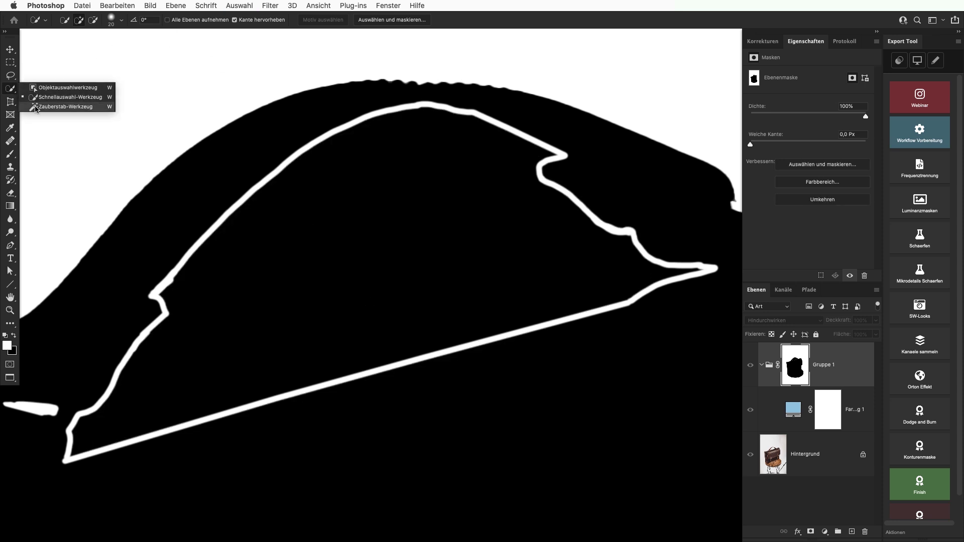
# Select the black gap inside the handle outline with the Magic Wand at Toleranz 35
pyautogui.moveTo(11, 90); pyautogui.dragTo(51, 100)
pyautogui.click(314, 261)
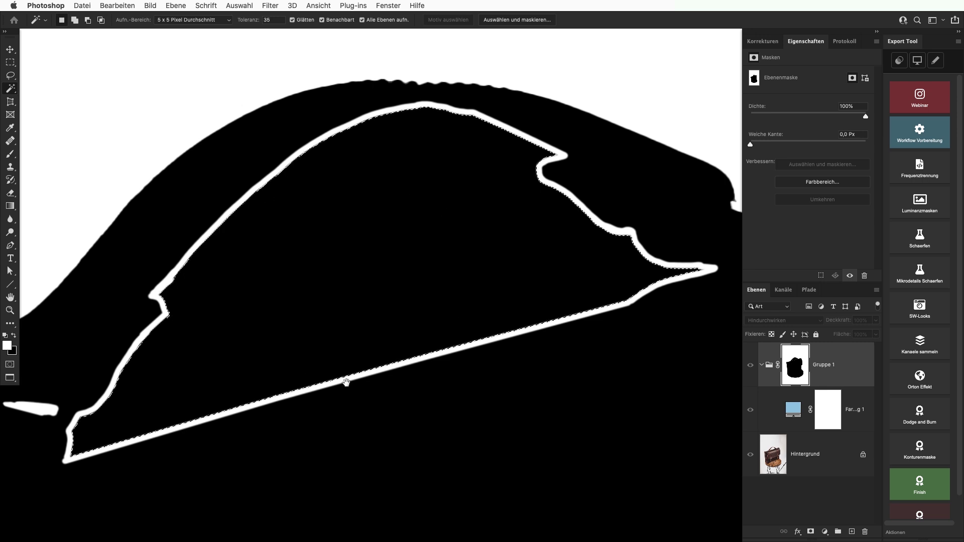
pyautogui.moveTo(345, 383); pyautogui.dragTo(498, 315)
pyautogui.moveTo(211, 385); pyautogui.dragTo(261, 368)
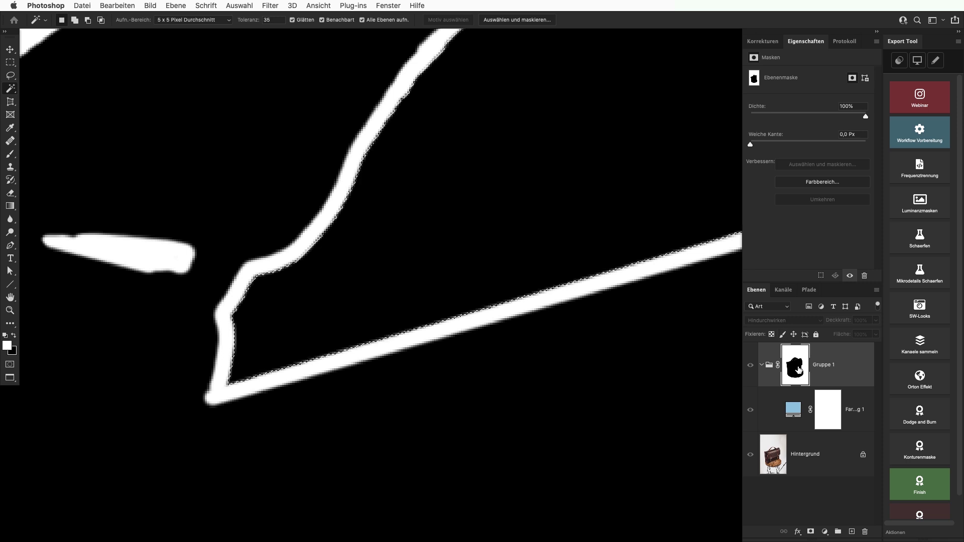
pyautogui.click(117, 5)
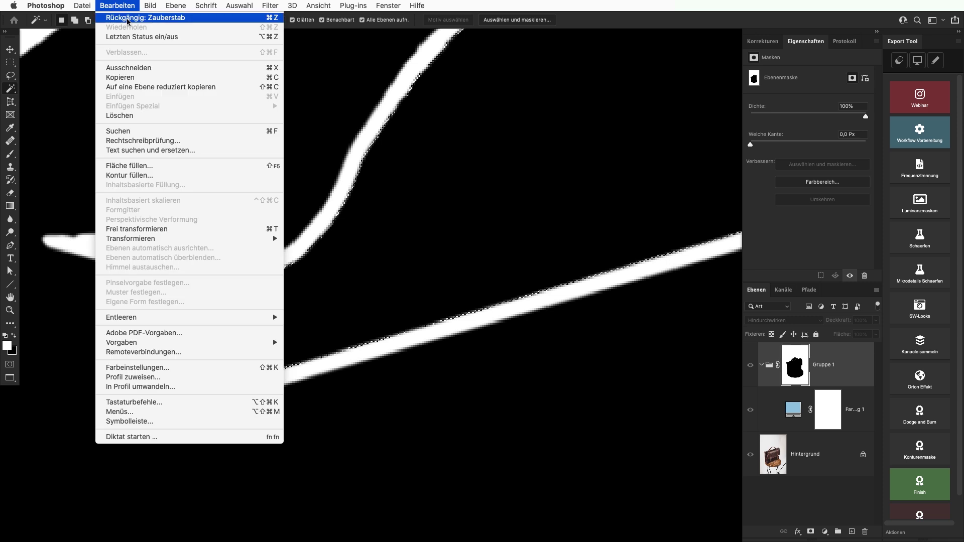
pyautogui.click(142, 164)
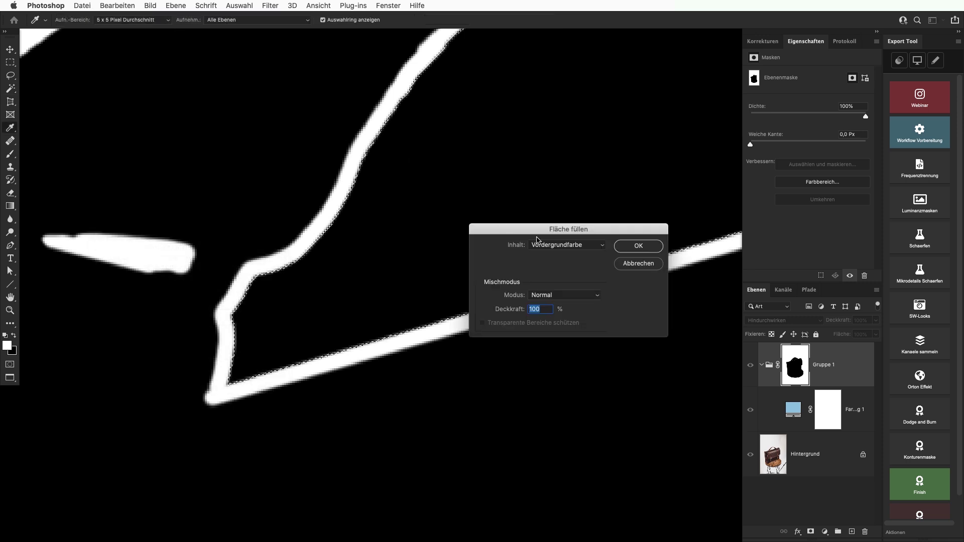
pyautogui.click(566, 245)
pyautogui.press('Down')
pyautogui.press('Down')
pyautogui.press('Down')
pyautogui.press('Down')
pyautogui.press('Down')
pyautogui.press('Down')
pyautogui.press('Down')
pyautogui.press('Return')
pyautogui.click(630, 249)
pyautogui.press('w')
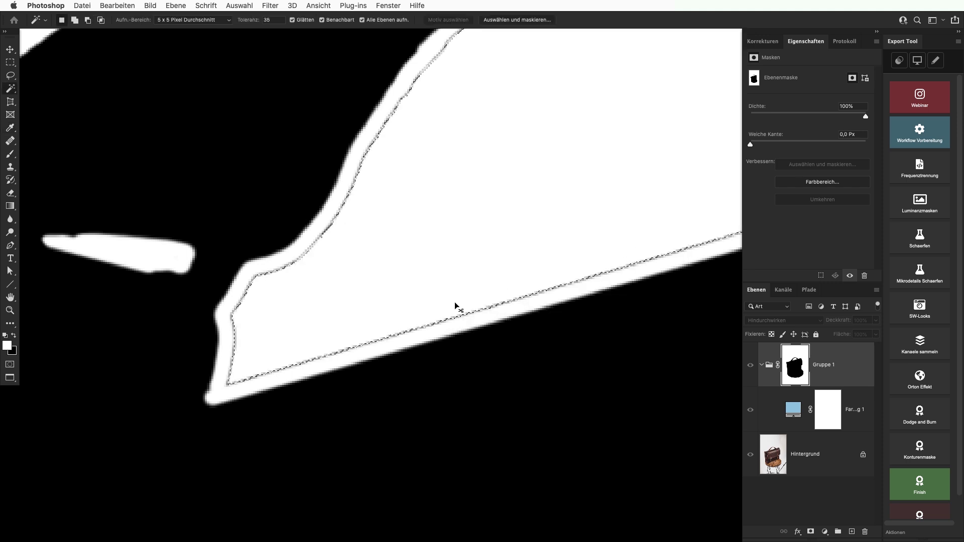
pyautogui.keyDown('alt'); pyautogui.click(482, 286); pyautogui.keyUp('alt')
pyautogui.keyDown('alt'); pyautogui.click(438, 295); pyautogui.keyUp('alt')
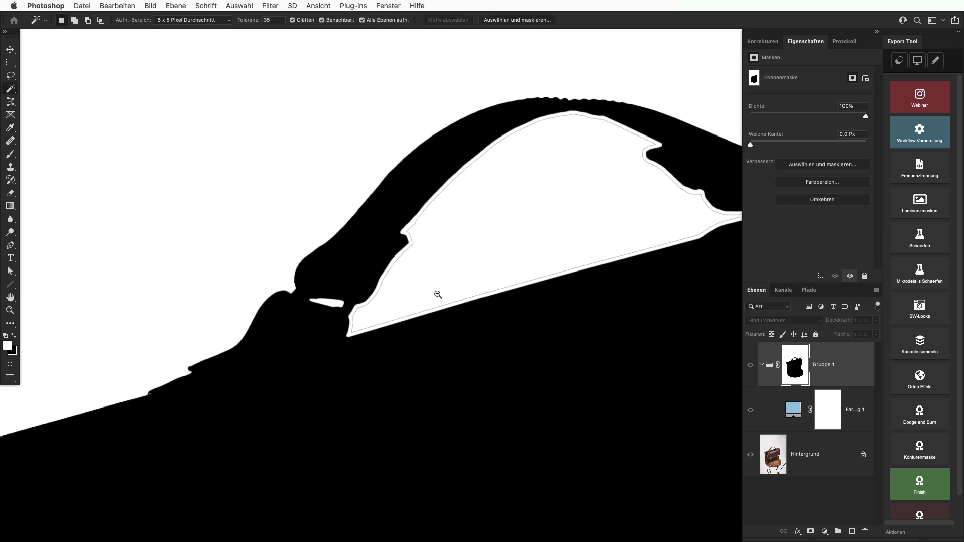
pyautogui.scroll(-3, 390, 293)
pyautogui.scroll(3, 420, 291)
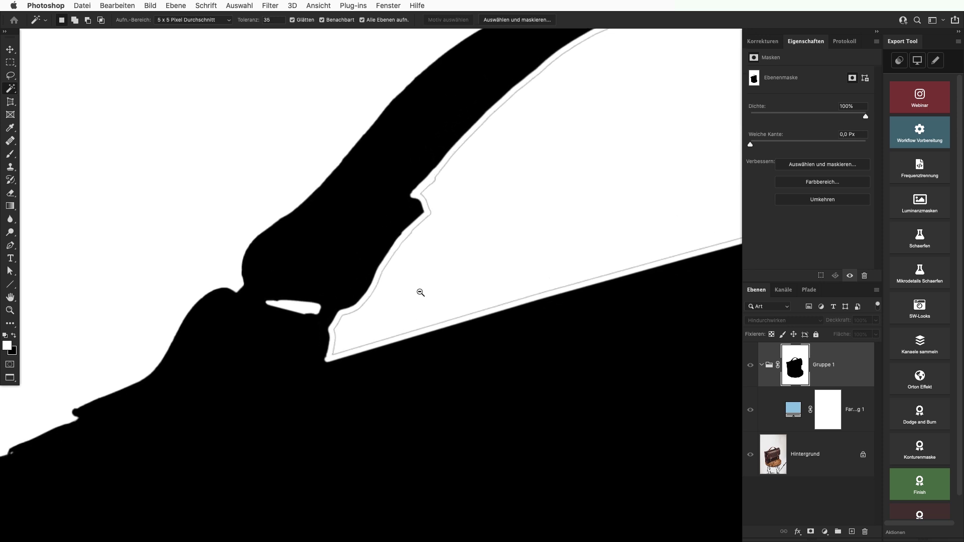
pyautogui.scroll(3, 390, 304)
pyautogui.scroll(3, 415, 300)
pyautogui.click(407, 318)
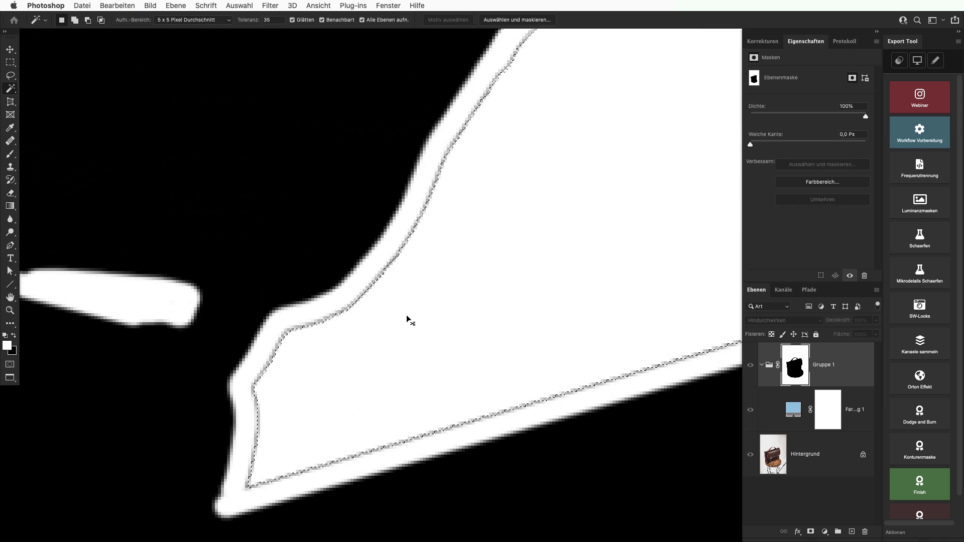
pyautogui.press('BackSpace')
pyautogui.scroll(2, 420, 259)
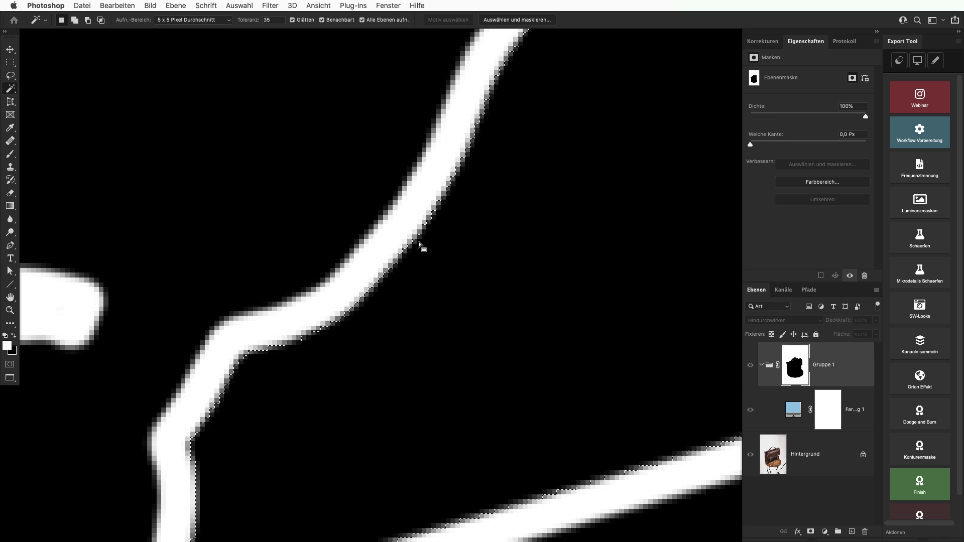
pyautogui.moveTo(463, 155); pyautogui.dragTo(305, 346)
pyautogui.scroll(-2, 306, 347)
pyautogui.scroll(-2, 304, 344)
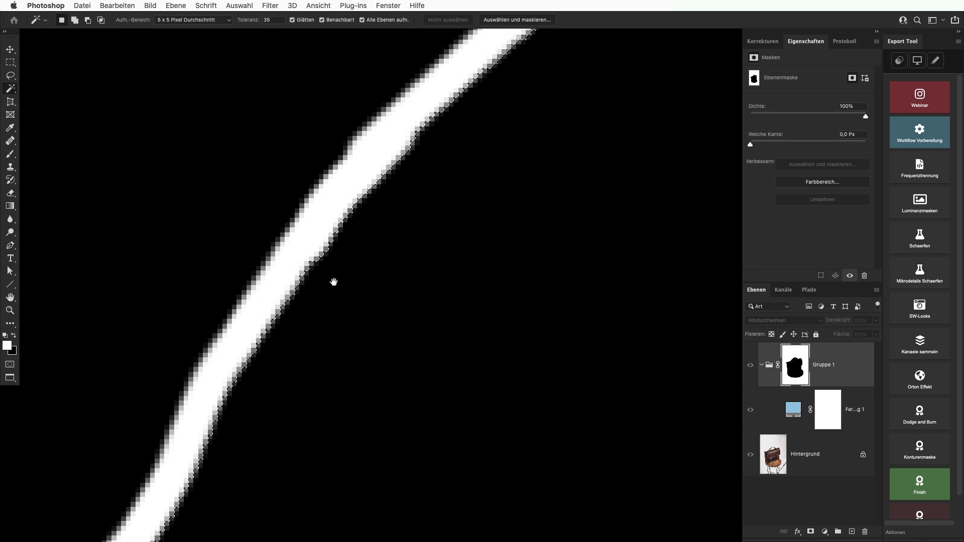
pyautogui.scroll(-3, 333, 280)
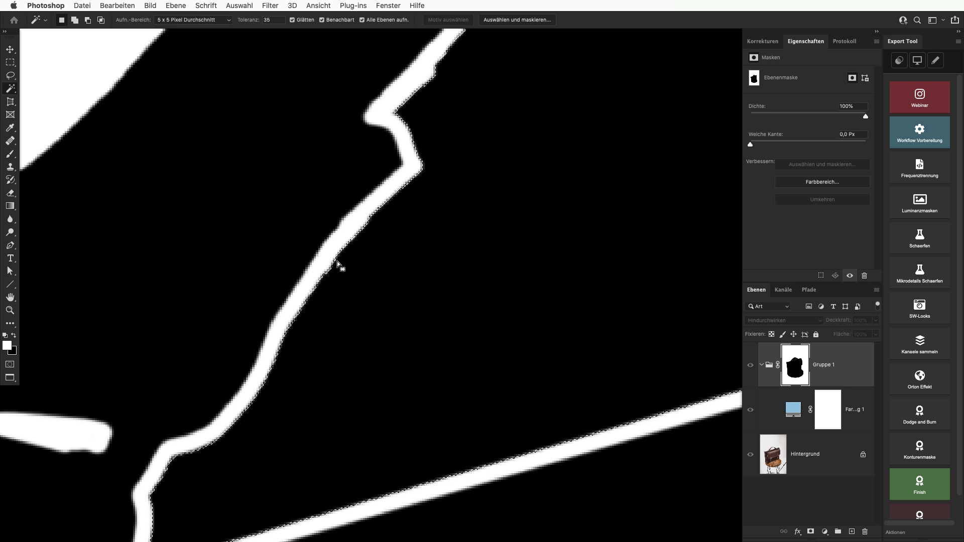
# Expand the handle-gap selection by 3 pixels
pyautogui.click(239, 6)
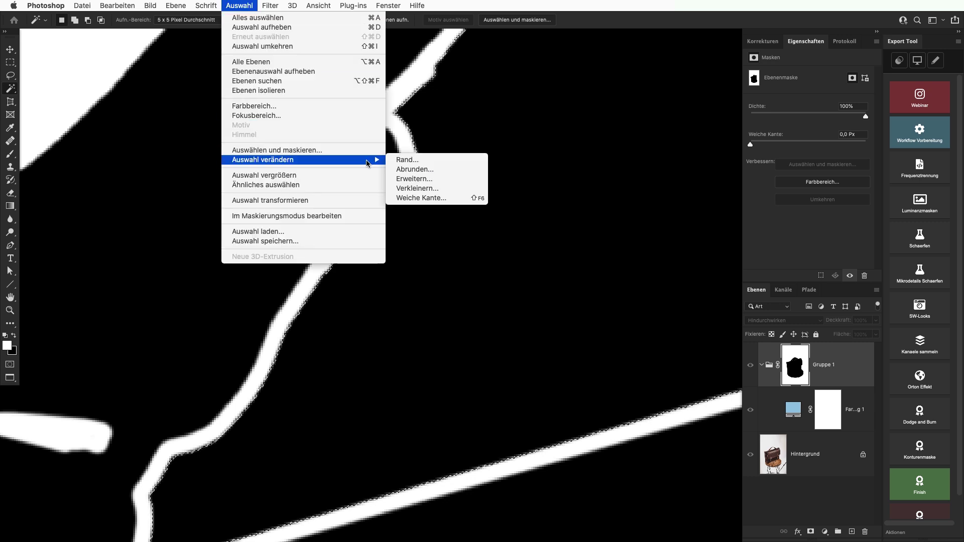
pyautogui.moveTo(264, 160)
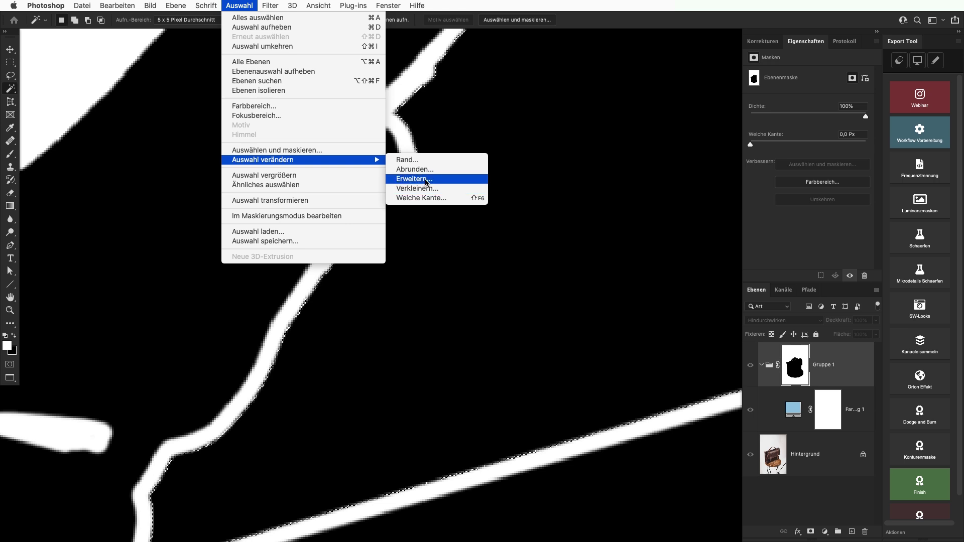
pyautogui.click(426, 180)
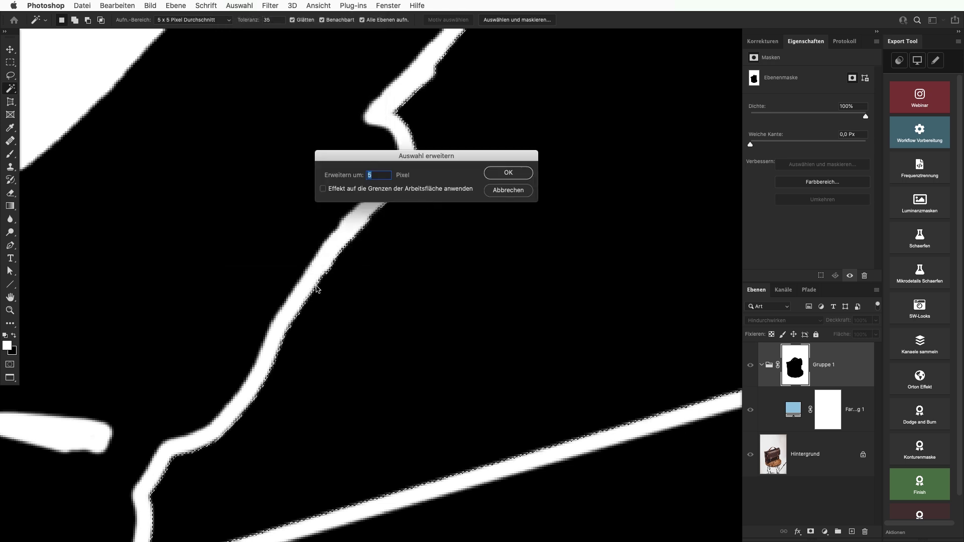
pyautogui.write('3')
pyautogui.click(508, 173)
pyautogui.moveTo(243, 394); pyautogui.dragTo(272, 334)
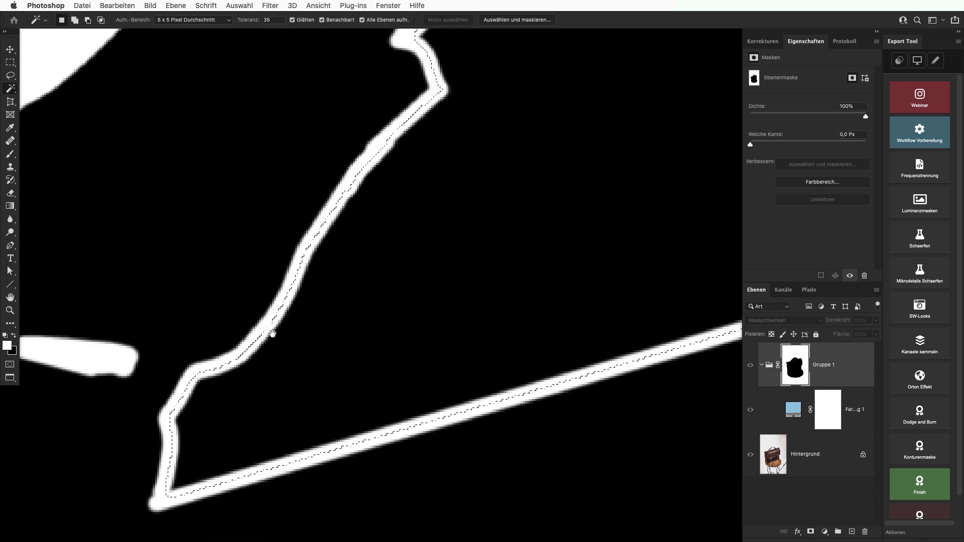
pyautogui.hscroll(10, 272, 334)
pyautogui.scroll(-3, 484, 357)
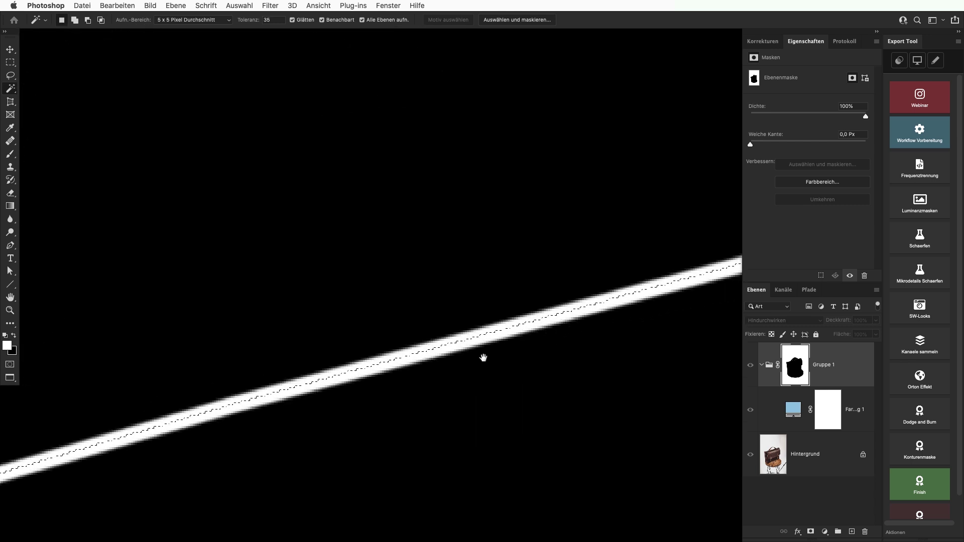
pyautogui.scroll(-3, 472, 296)
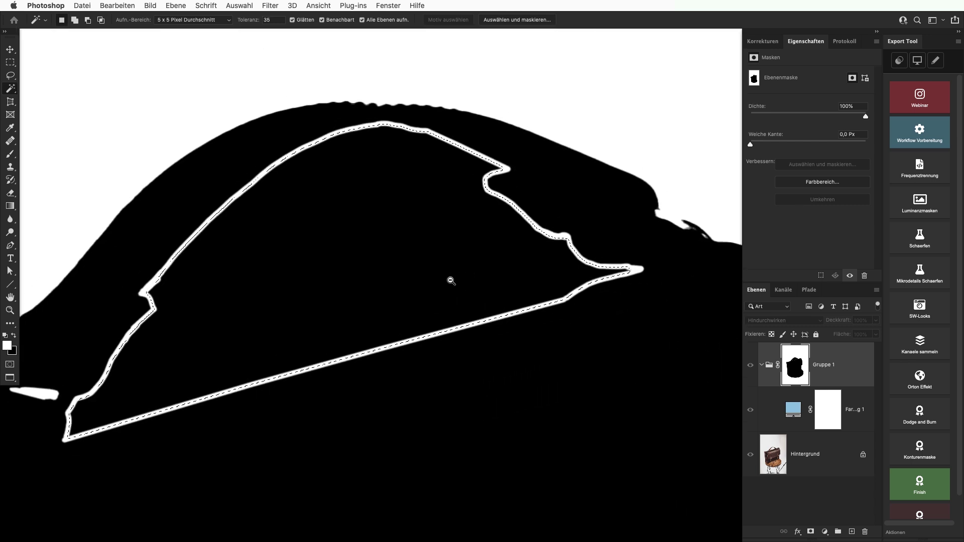
pyautogui.scroll(2, 451, 281)
# Fill the expanded selection with white on the group mask and deselect
pyautogui.click(117, 6)
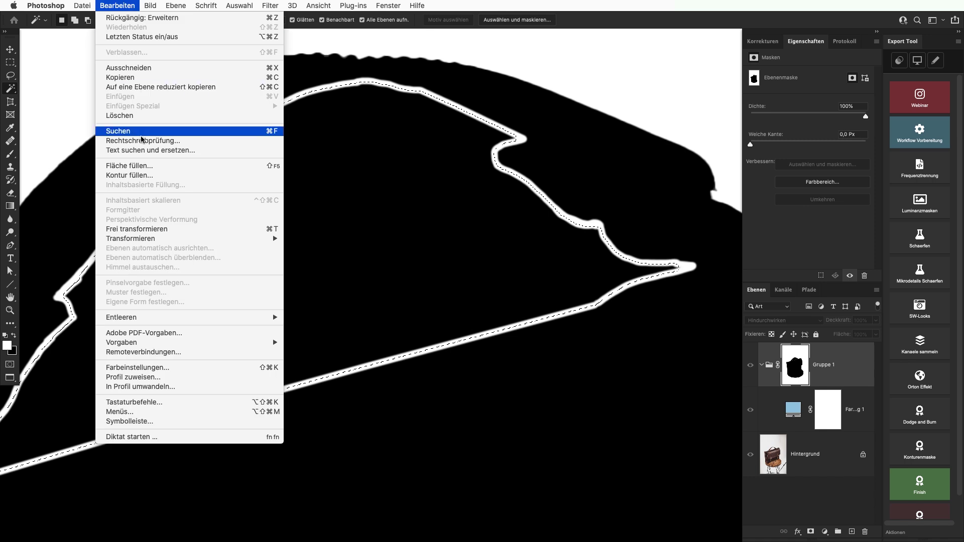
pyautogui.click(145, 166)
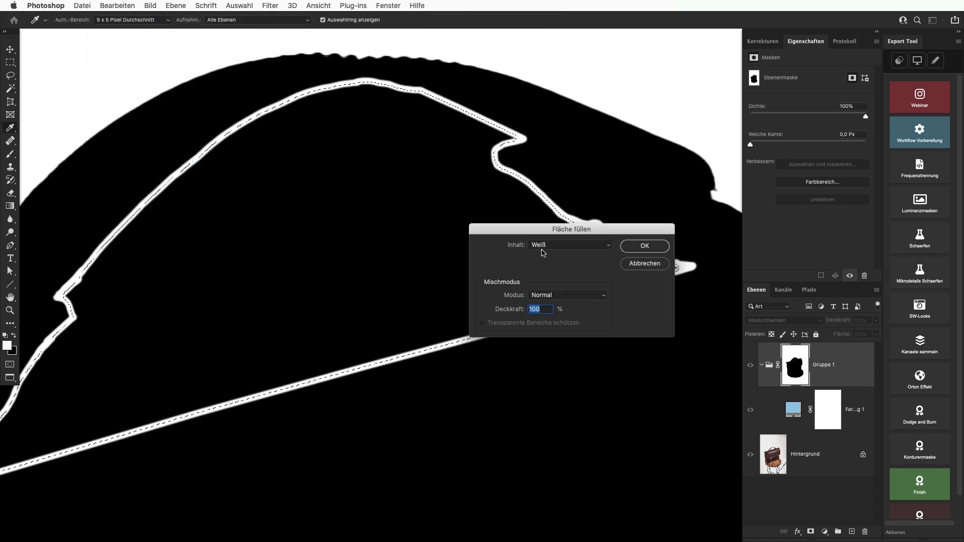
pyautogui.click(645, 247)
pyautogui.press('w')
pyautogui.hotkey('ctrl', 'd')
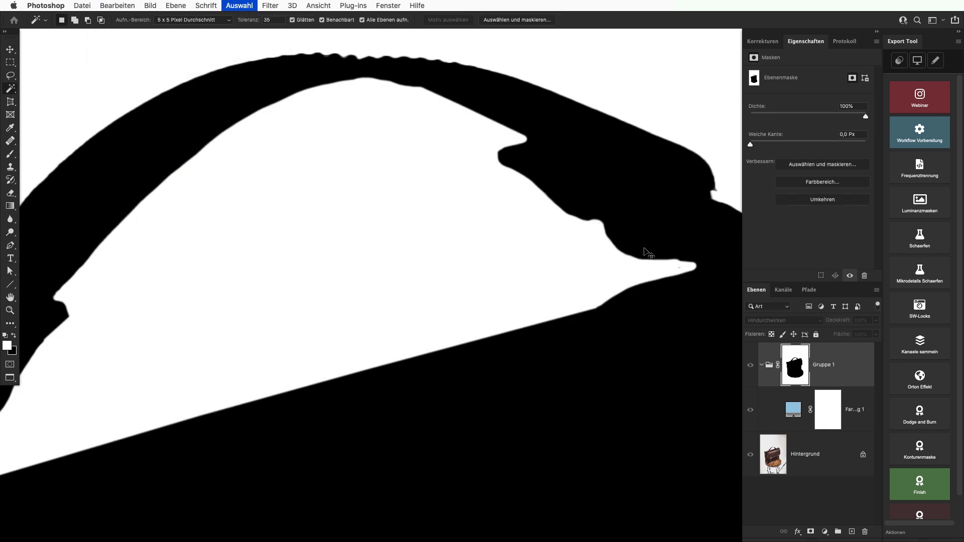
pyautogui.hscroll(-2, 594, 232)
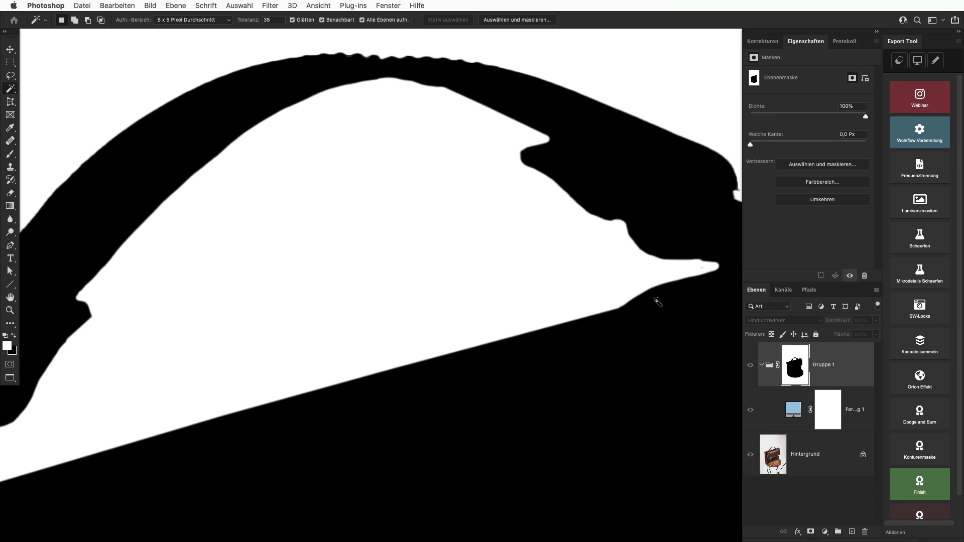
# With the Brush tool, paint out the white fringe at the handle tip on the mask
pyautogui.press('b')
pyautogui.scroll(3, 627, 300)
pyautogui.scroll(5, 693, 267)
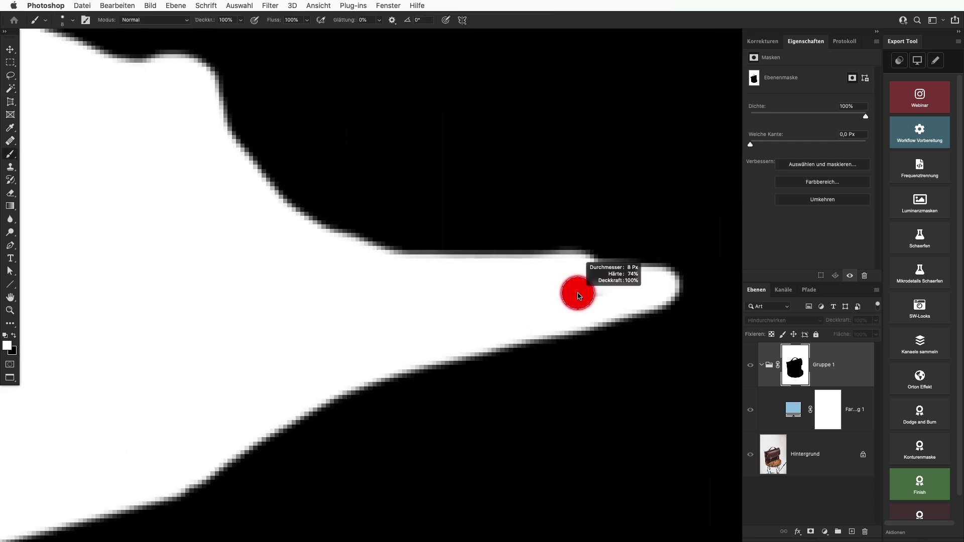
pyautogui.scroll(-5, 446, 307)
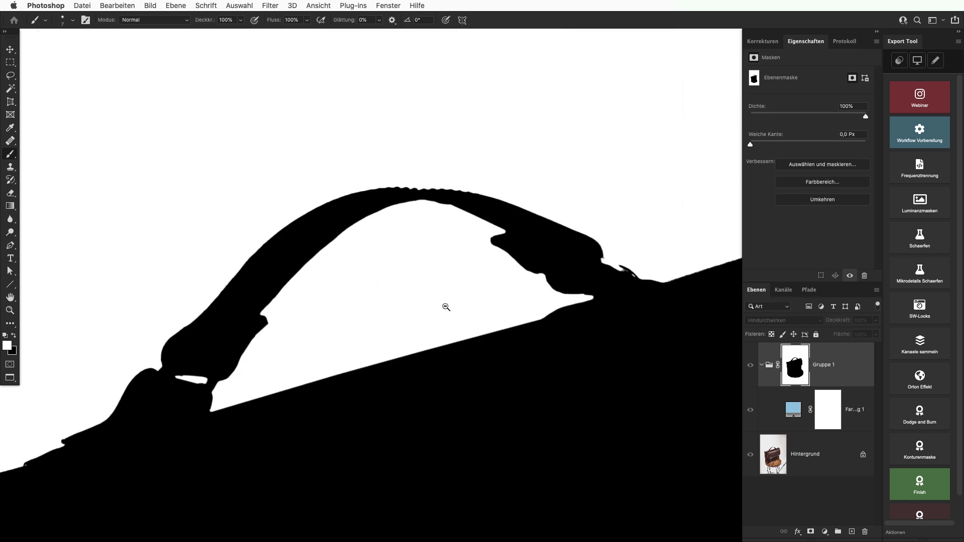
pyautogui.scroll(-1, 603, 294)
pyautogui.keyDown('alt'); pyautogui.click(803, 377); pyautogui.keyUp('alt')
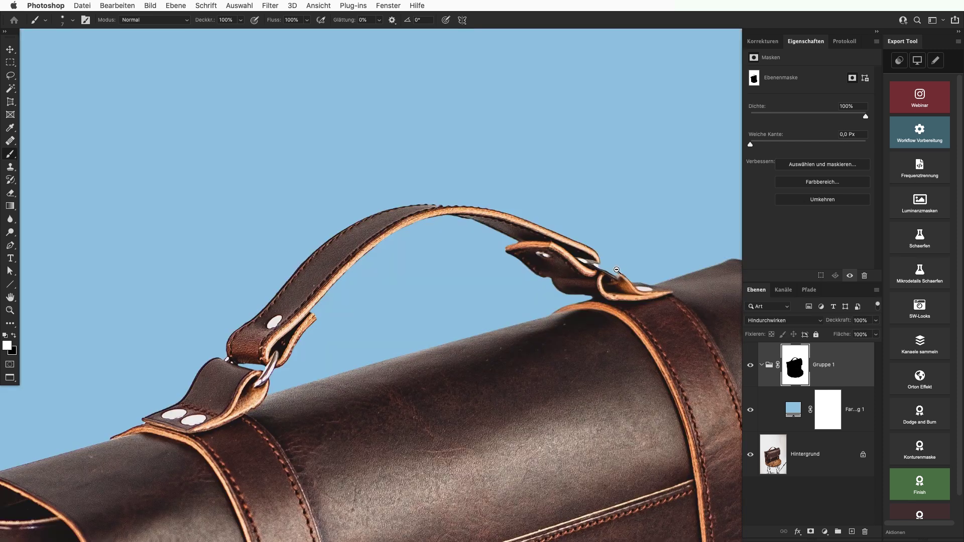
pyautogui.scroll(5, 618, 271)
pyautogui.moveTo(518, 249); pyautogui.dragTo(541, 254)
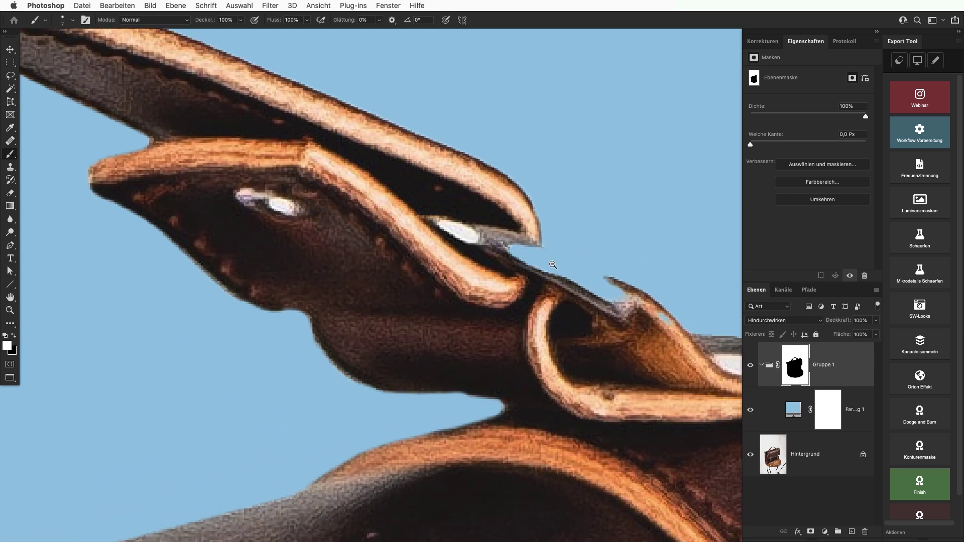
# Paint black, then white, along the strap's upper edge to restore a clean leather edge
pyautogui.scroll(-5, 553, 264)
pyautogui.scroll(5, 553, 264)
pyautogui.press('x')
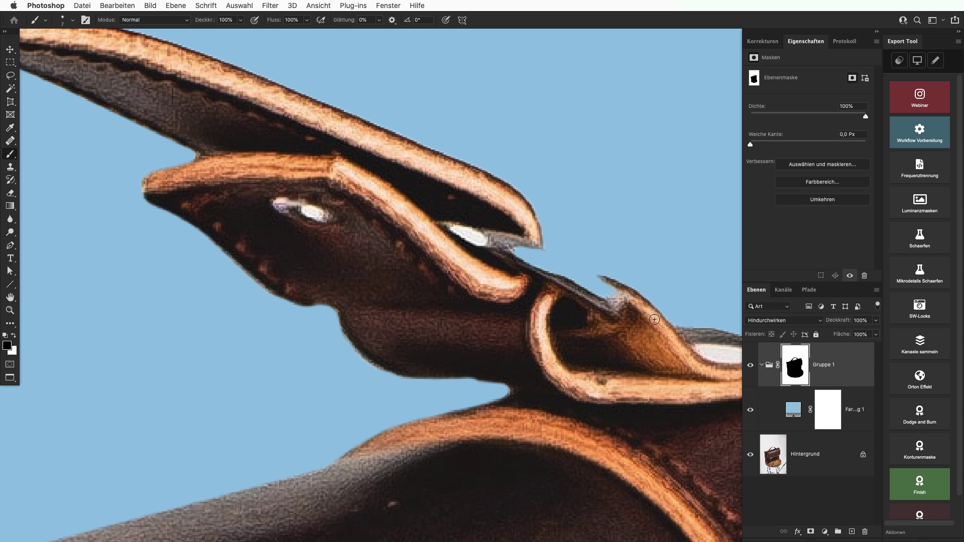
pyautogui.moveTo(605, 283)
pyautogui.mouseDown()
pyautogui.moveTo(572, 279)
pyautogui.moveTo(621, 301)
pyautogui.moveTo(520, 262)
pyautogui.mouseUp()
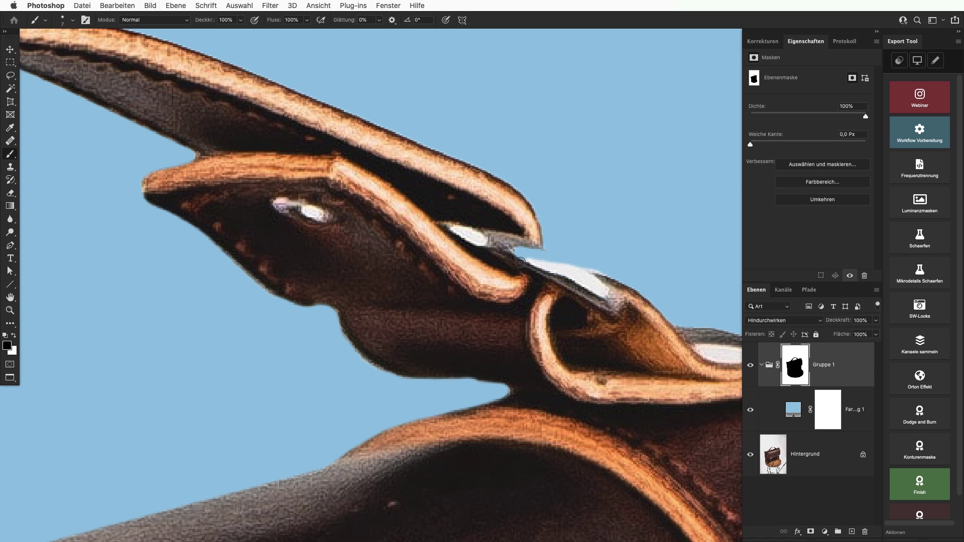
pyautogui.moveTo(601, 279)
pyautogui.mouseDown()
pyautogui.moveTo(526, 244)
pyautogui.moveTo(576, 274)
pyautogui.mouseUp()
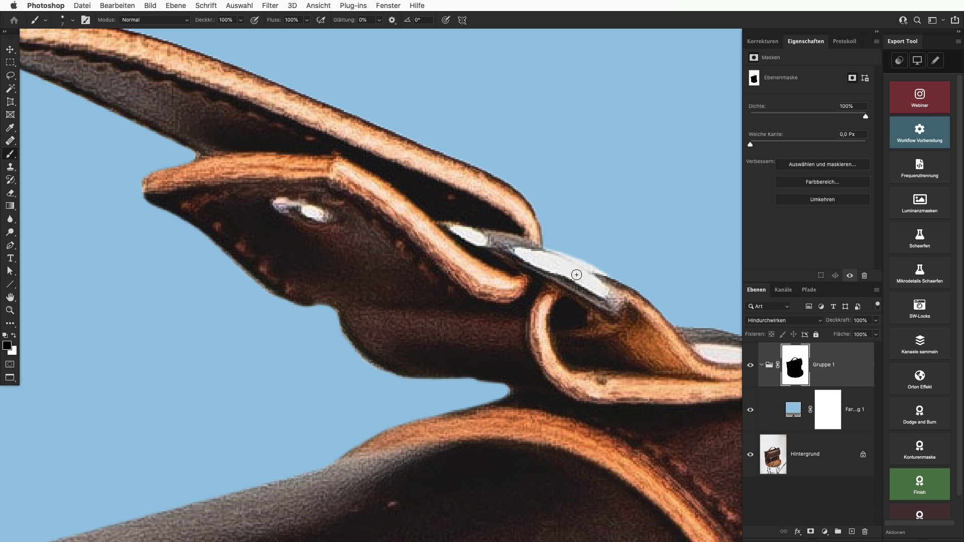
pyautogui.press('x')
pyautogui.moveTo(550, 246); pyautogui.dragTo(594, 267)
pyautogui.scroll(-5, 616, 273)
# Zoom out to the whole bag and stool, and select the blue Farbfüllung layer
pyautogui.scroll(-2, 578, 261)
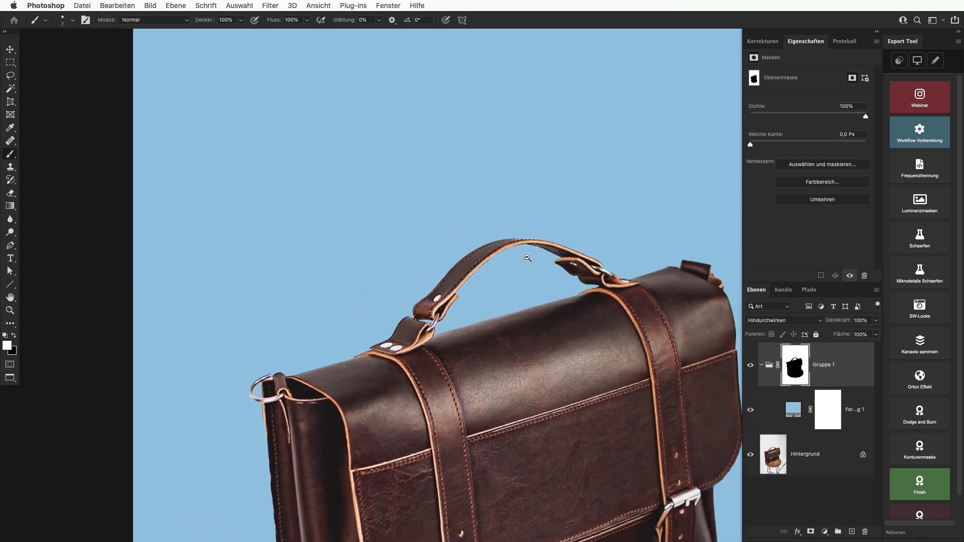
pyautogui.scroll(-2, 533, 251)
pyautogui.scroll(-1, 493, 241)
pyautogui.scroll(-2, 493, 240)
pyautogui.scroll(-1, 494, 240)
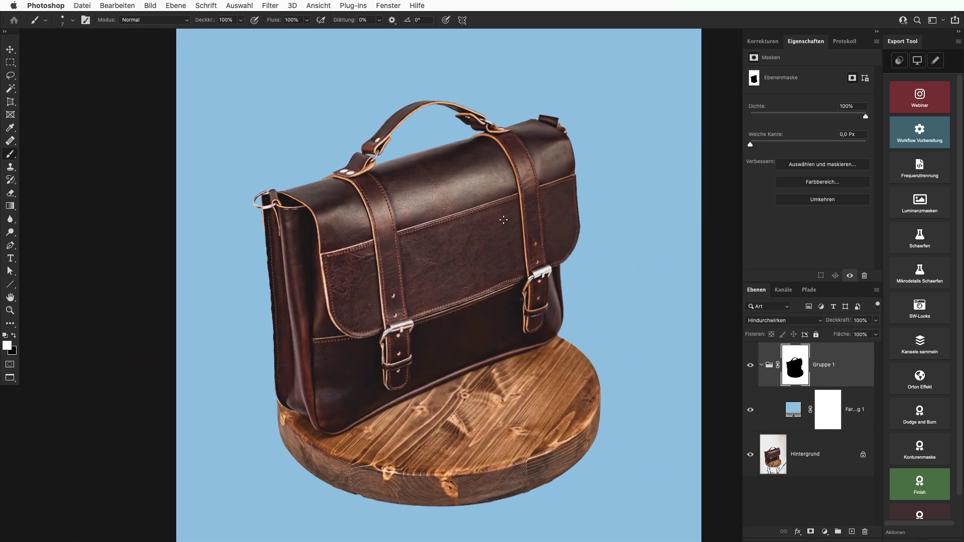
pyautogui.scroll(-2, 498, 241)
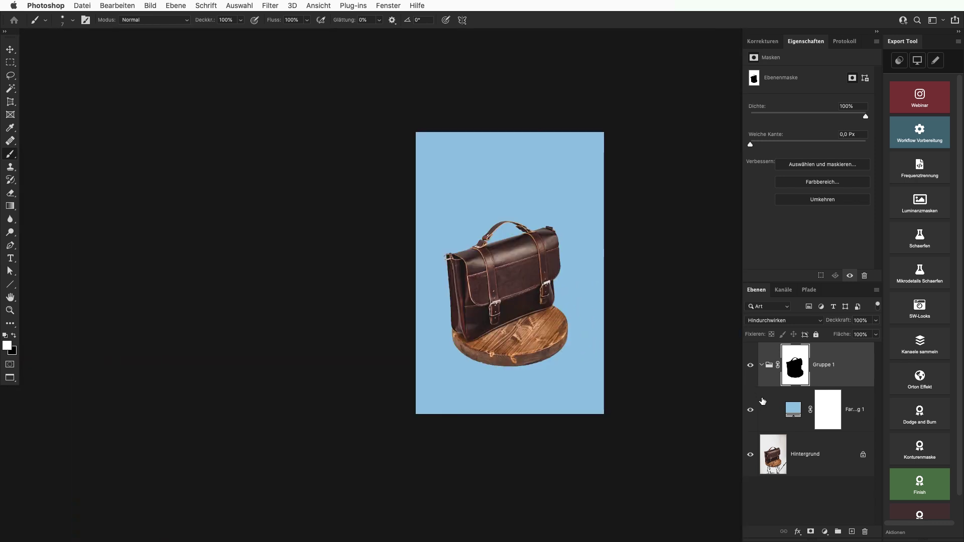
pyautogui.click(794, 410)
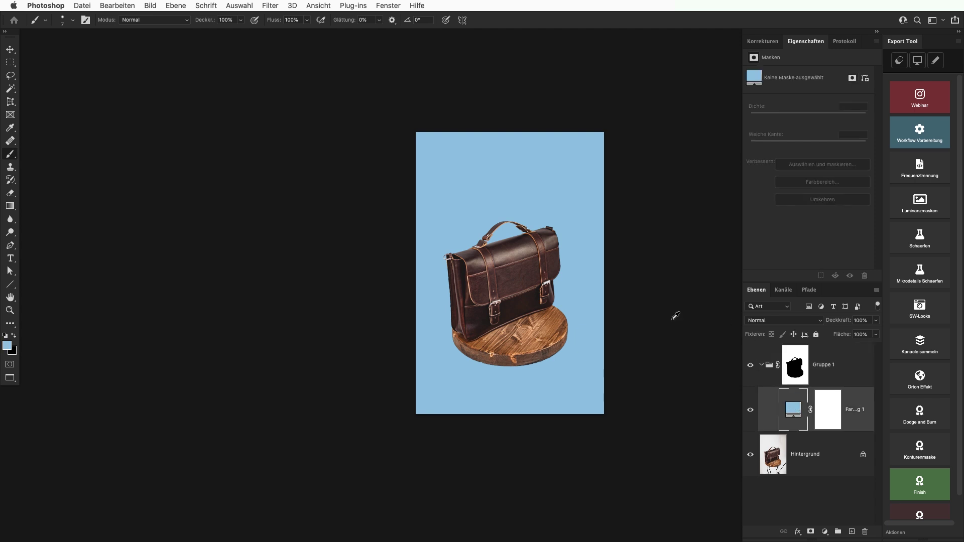
pyautogui.scroll(1, 626, 310)
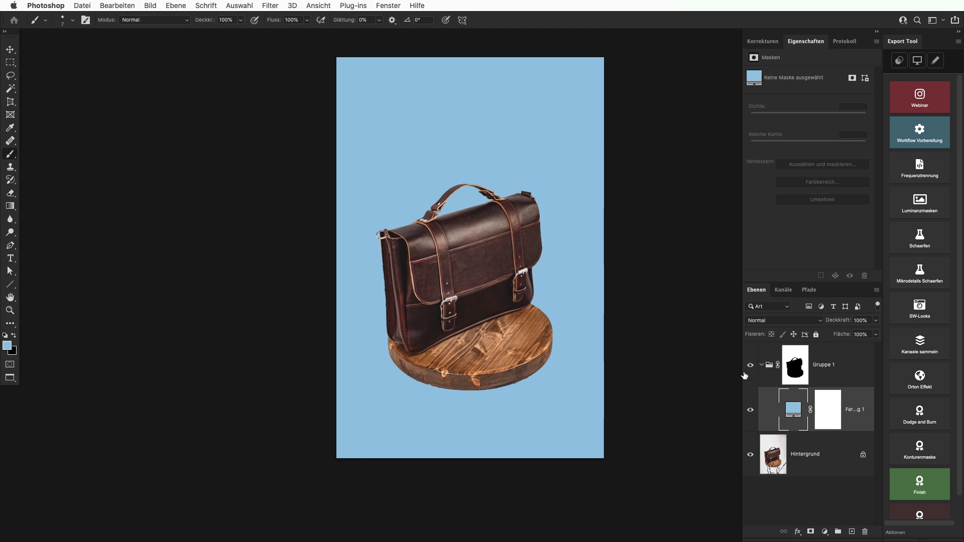
pyautogui.click(792, 325)
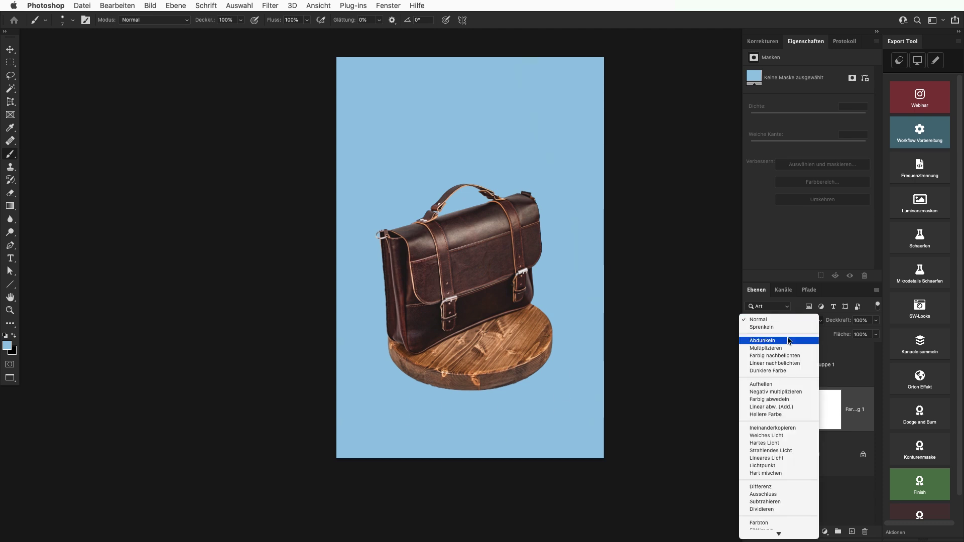
pyautogui.click(786, 349)
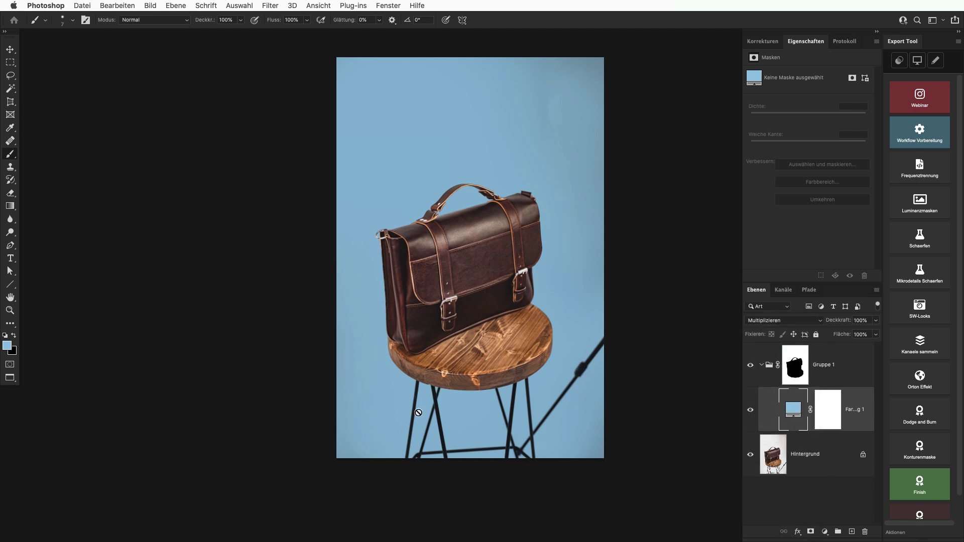
pyautogui.moveTo(531, 447)
pyautogui.mouseDown()
pyautogui.moveTo(586, 447)
pyautogui.moveTo(552, 437)
pyautogui.mouseUp()
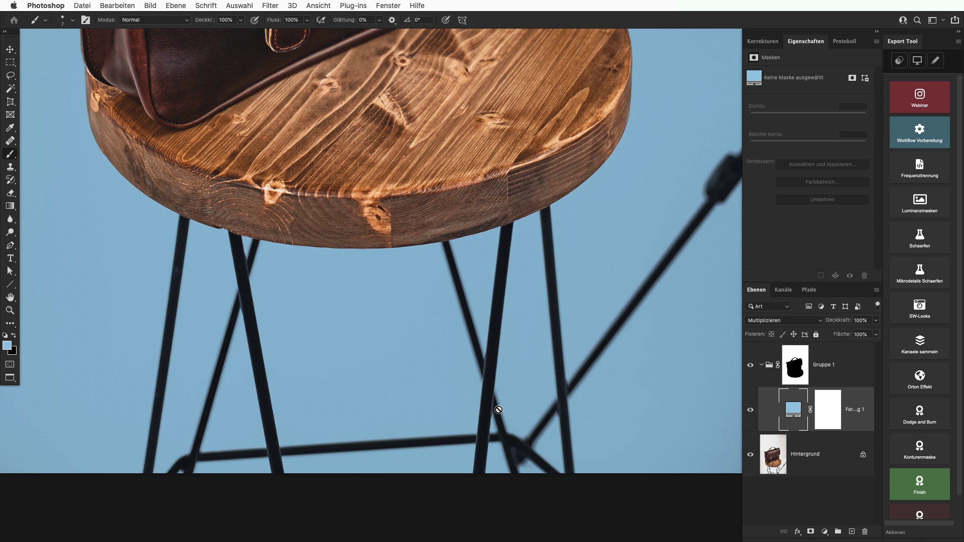
pyautogui.scroll(-3, 568, 247)
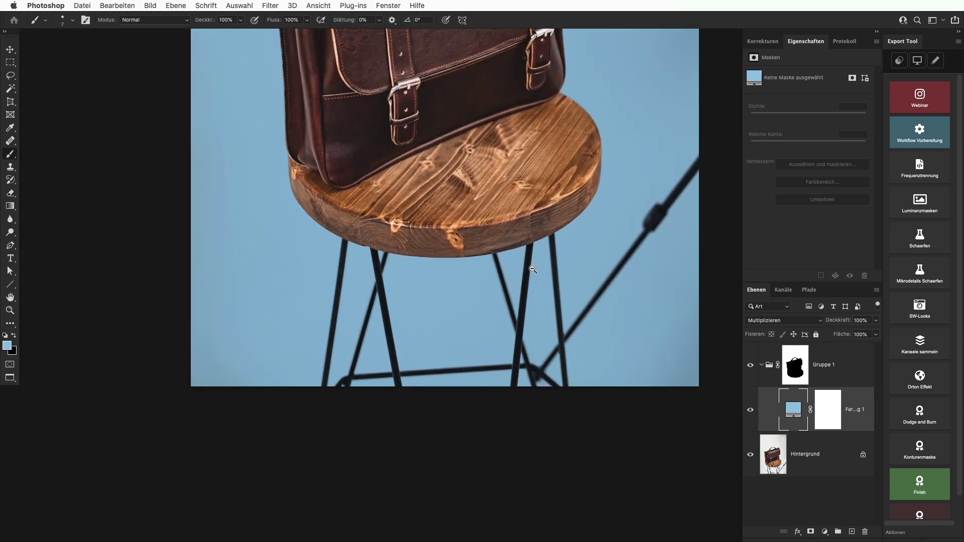
pyautogui.scroll(-2, 544, 276)
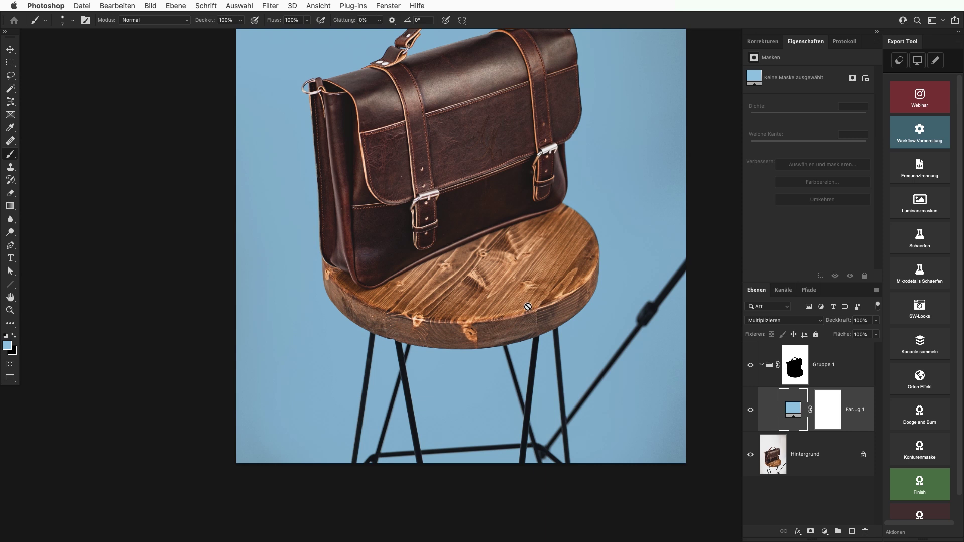
# Set the colour fill layer's blend mode to Farbe
pyautogui.click(814, 322)
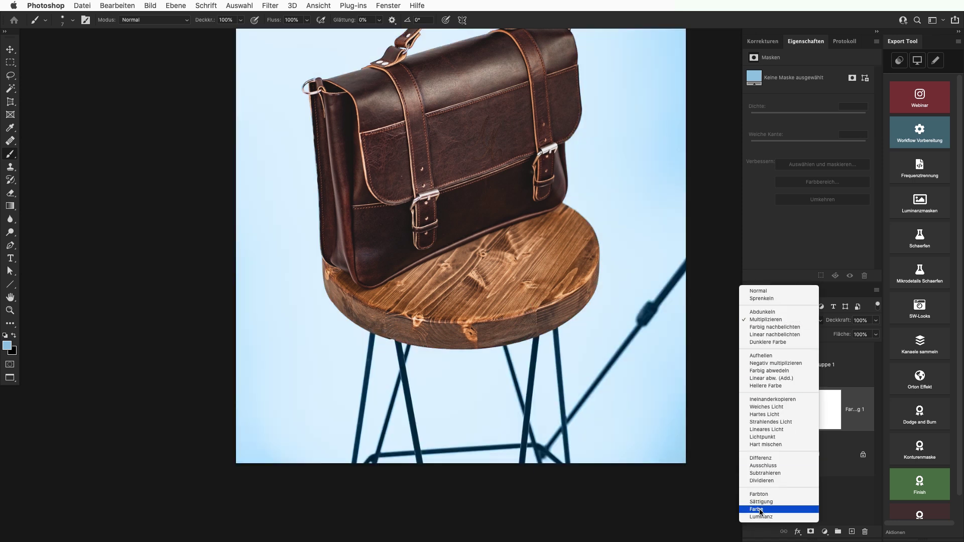
pyautogui.click(761, 510)
pyautogui.scroll(-1, 600, 319)
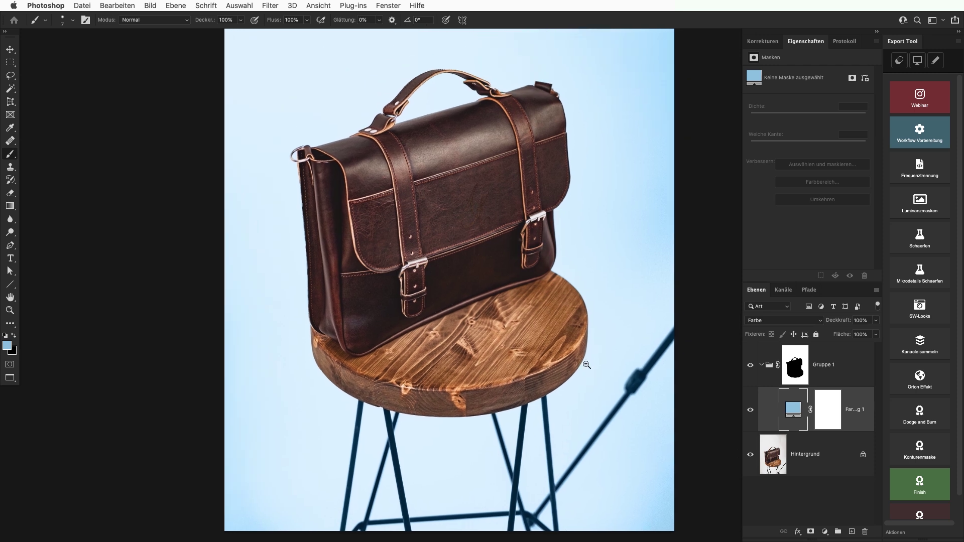
pyautogui.scroll(-1, 565, 343)
pyautogui.scroll(-1, 570, 355)
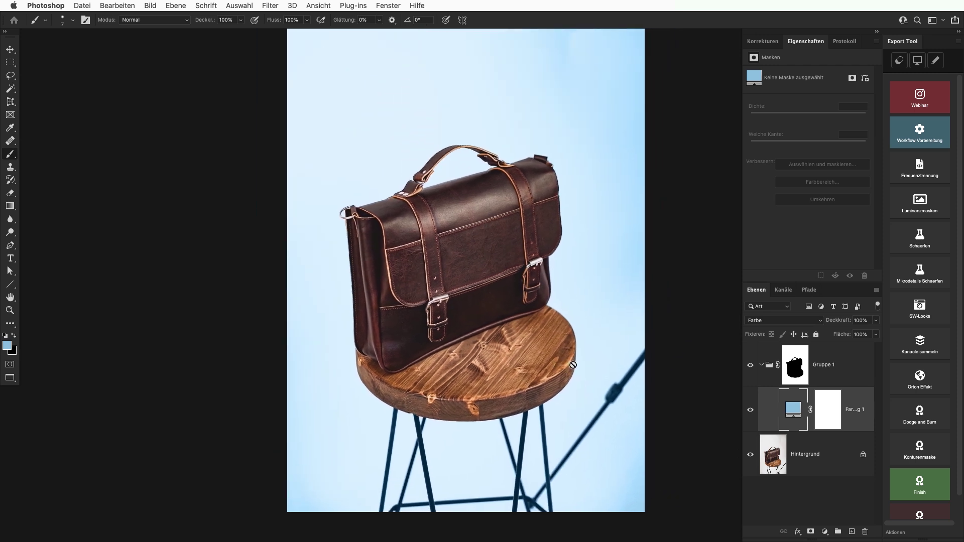
# Change the fill layer's colour from blue to a pale cream (#fff6de) in the Color Picker
pyautogui.doubleClick(795, 410)
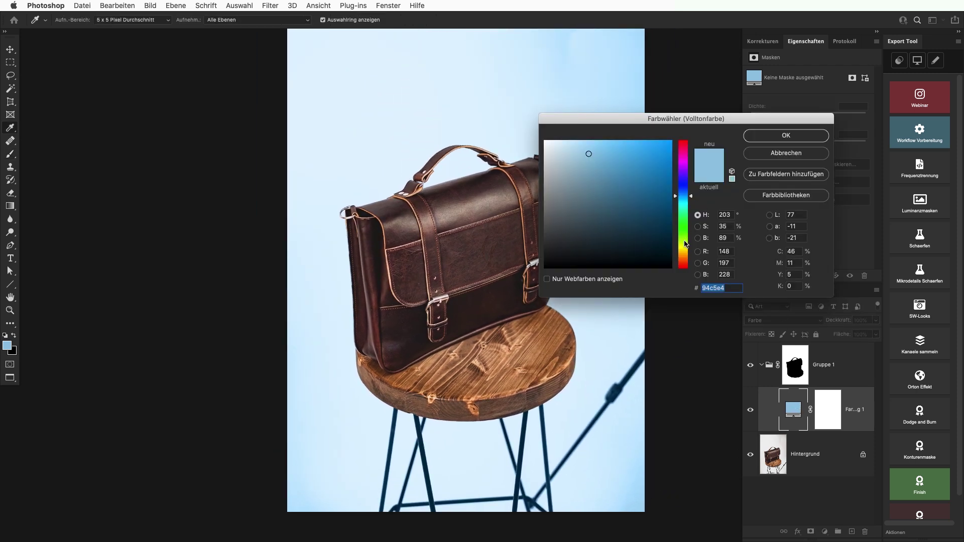
pyautogui.moveTo(685, 244); pyautogui.dragTo(686, 251)
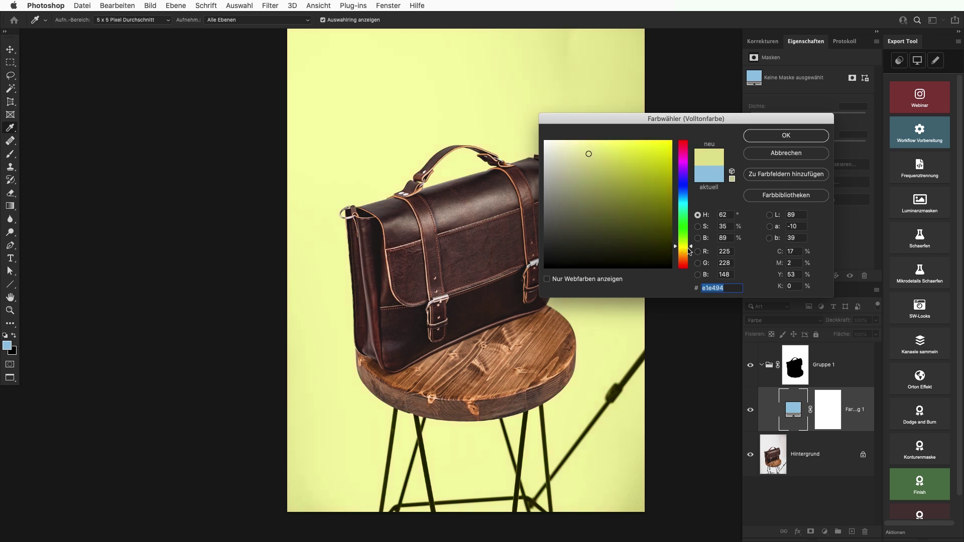
pyautogui.moveTo(689, 248); pyautogui.dragTo(688, 255)
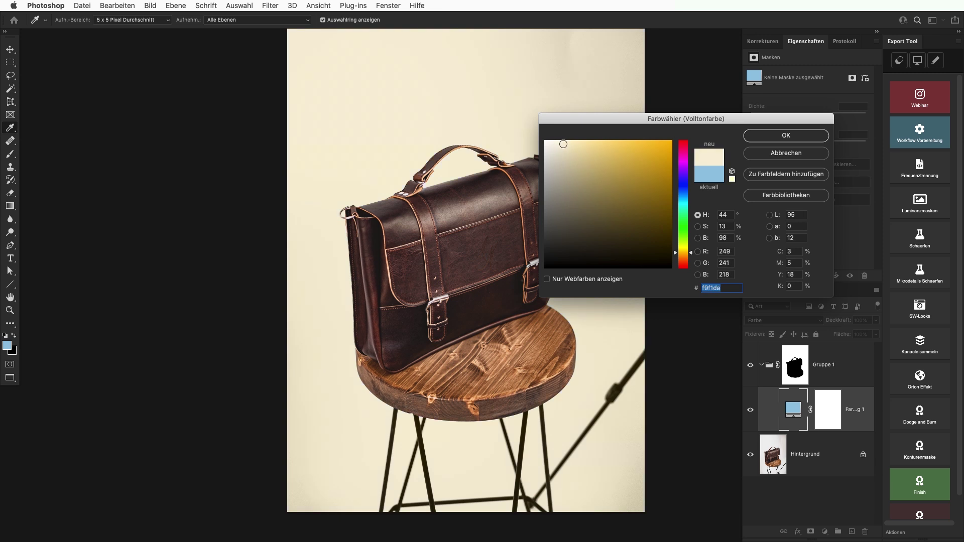
pyautogui.moveTo(556, 174); pyautogui.dragTo(565, 170)
# Confirm the cream colour and switch the fill layer's blend mode to Multiplizieren
pyautogui.click(768, 135)
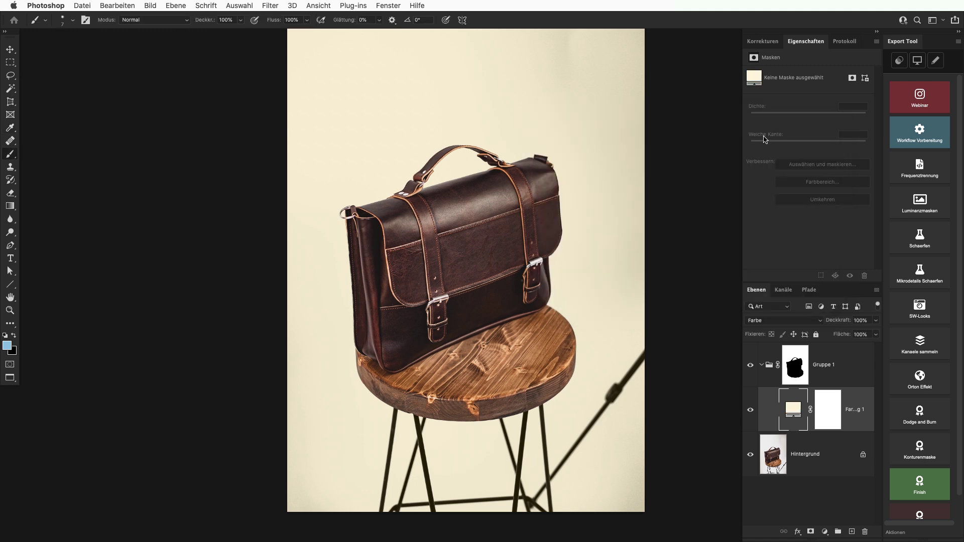
pyautogui.click(773, 319)
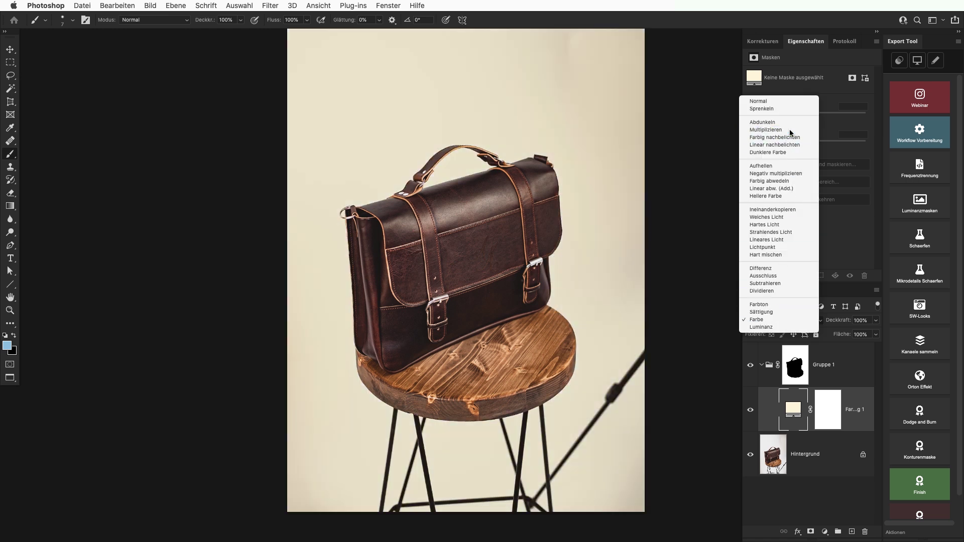
pyautogui.click(790, 130)
# Change the fill colour to a warm peach cream #ffecd7
pyautogui.doubleClick(790, 408)
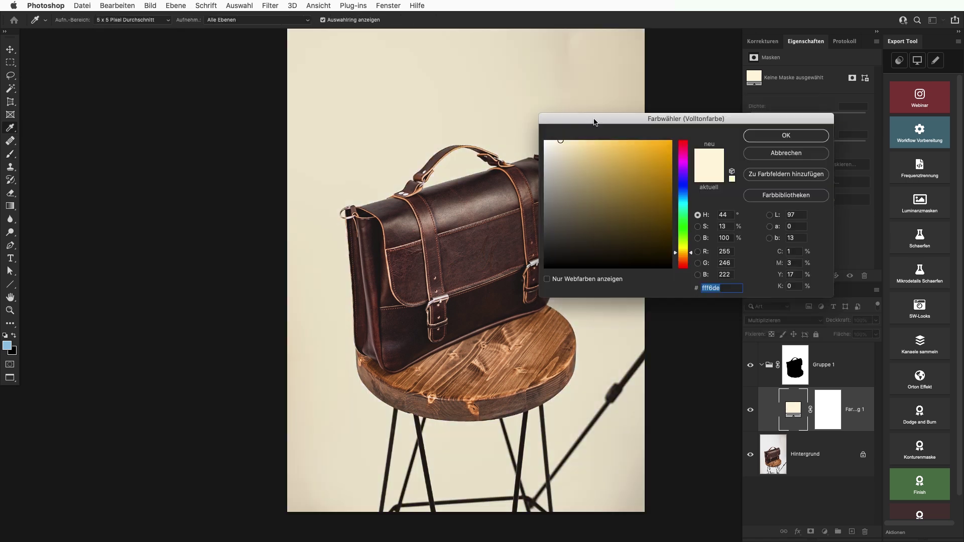
pyautogui.moveTo(563, 143); pyautogui.dragTo(524, 121)
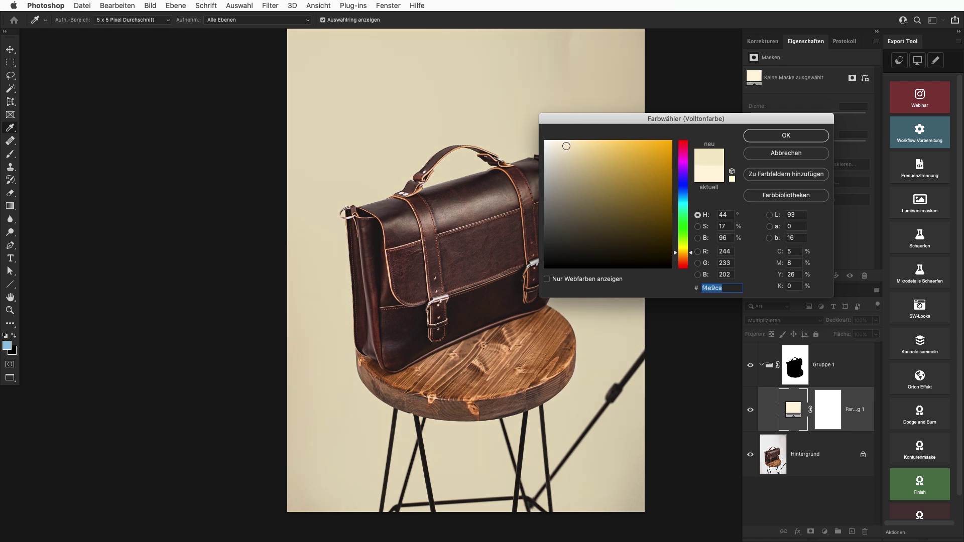
pyautogui.moveTo(568, 152); pyautogui.dragTo(564, 276)
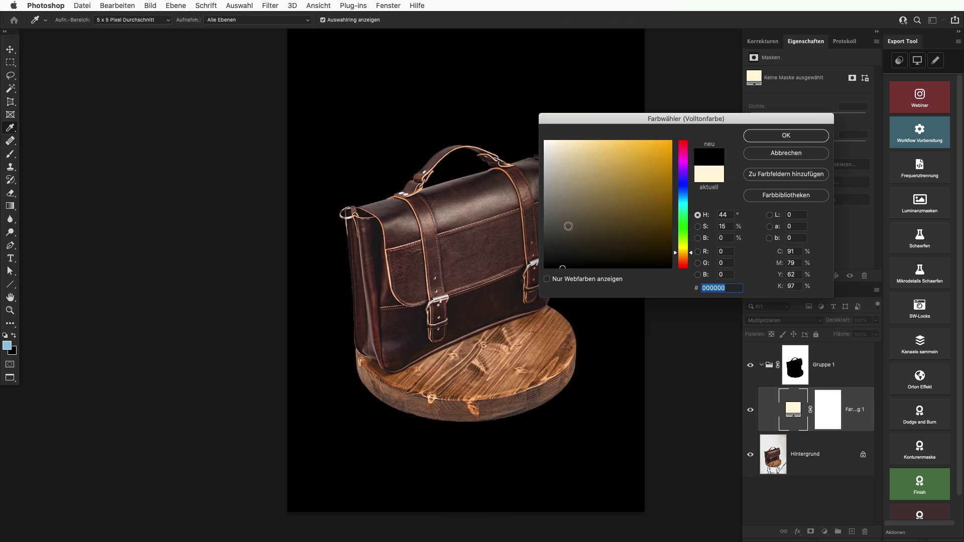
pyautogui.moveTo(561, 186); pyautogui.dragTo(559, 141)
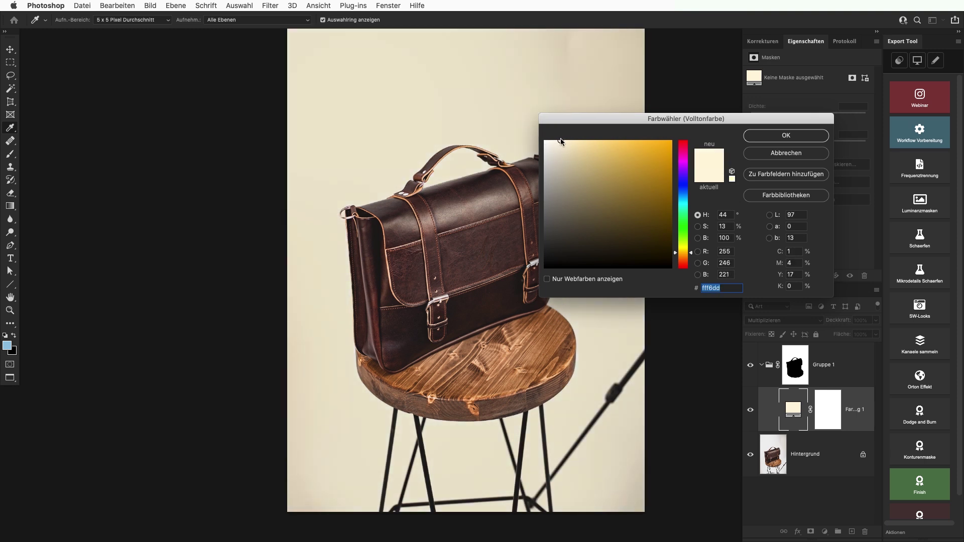
pyautogui.moveTo(691, 255); pyautogui.dragTo(692, 258)
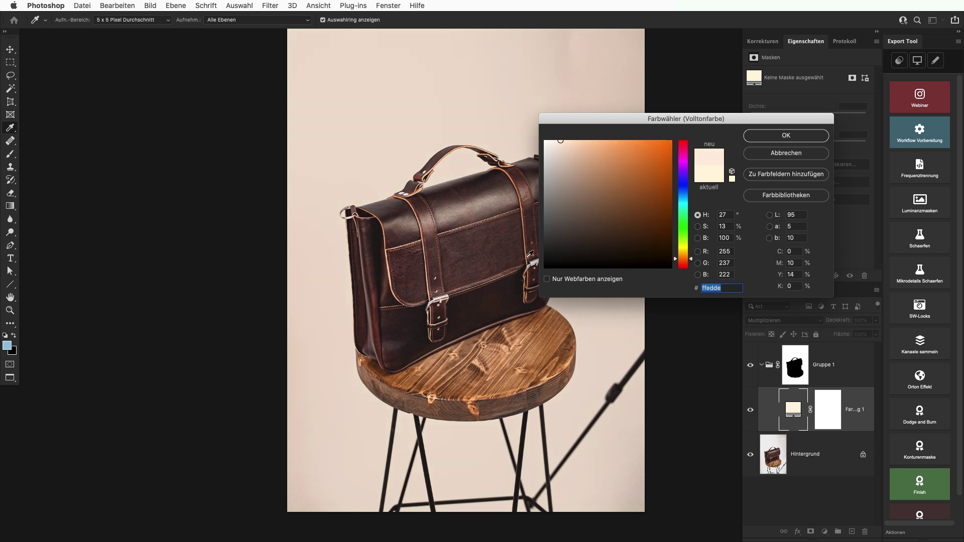
pyautogui.click(485, 275)
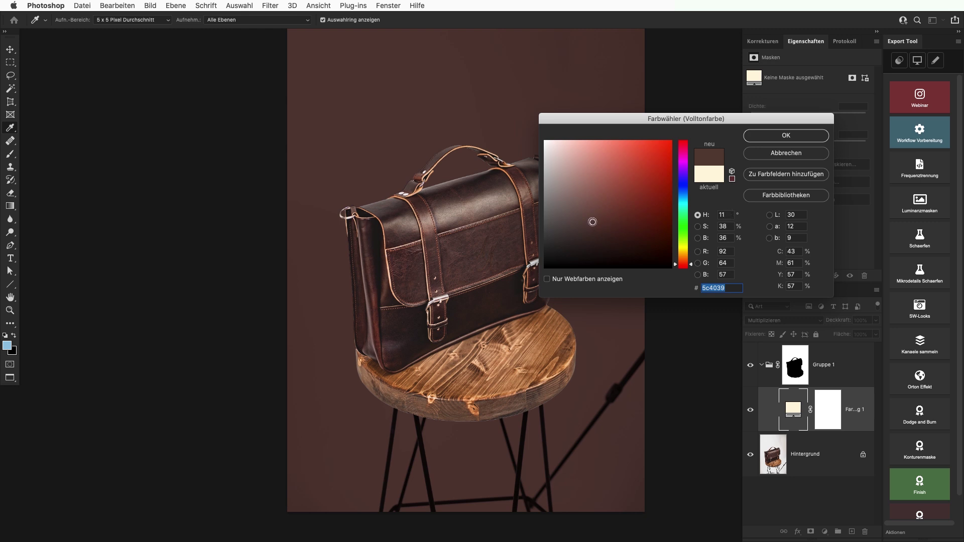
pyautogui.moveTo(592, 207)
pyautogui.mouseDown()
pyautogui.moveTo(586, 140)
pyautogui.moveTo(561, 140)
pyautogui.mouseUp()
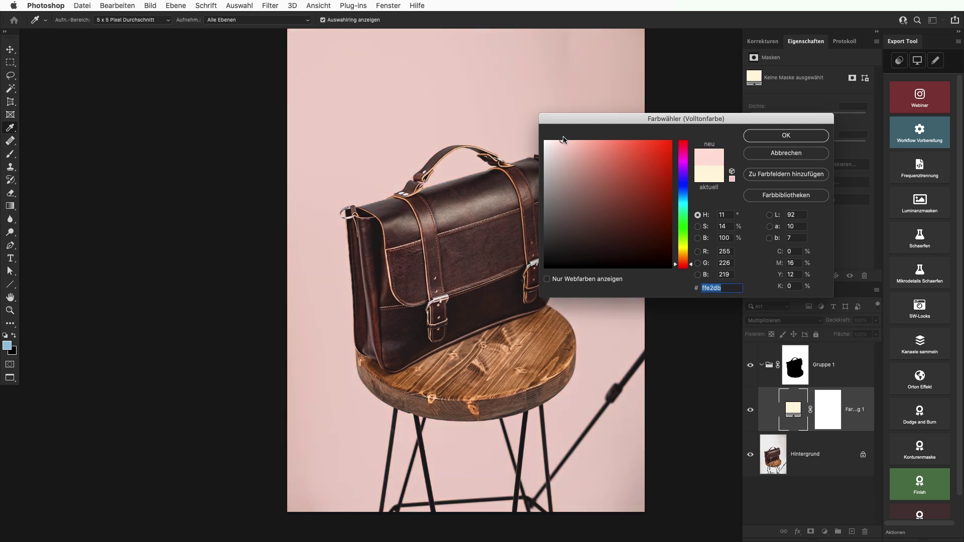
pyautogui.moveTo(691, 267); pyautogui.dragTo(690, 262)
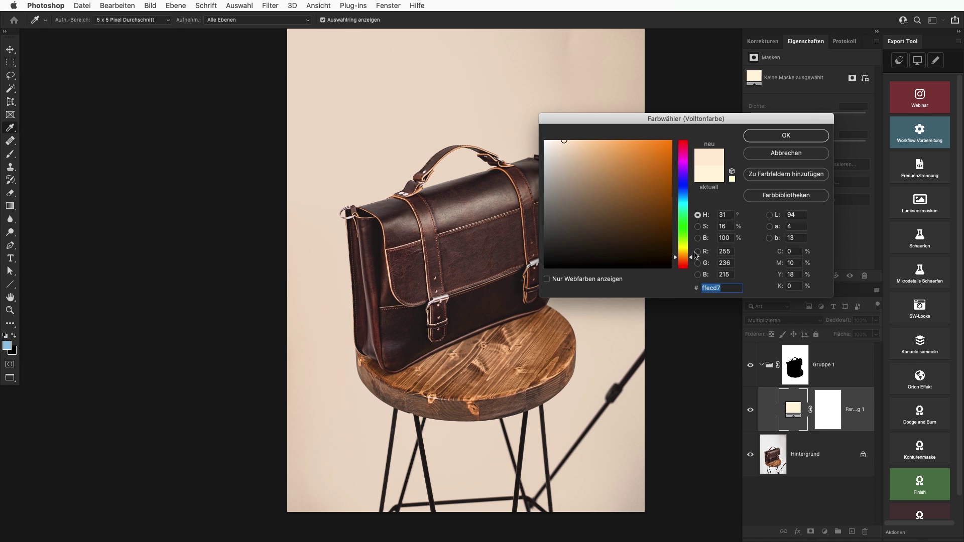
pyautogui.click(804, 139)
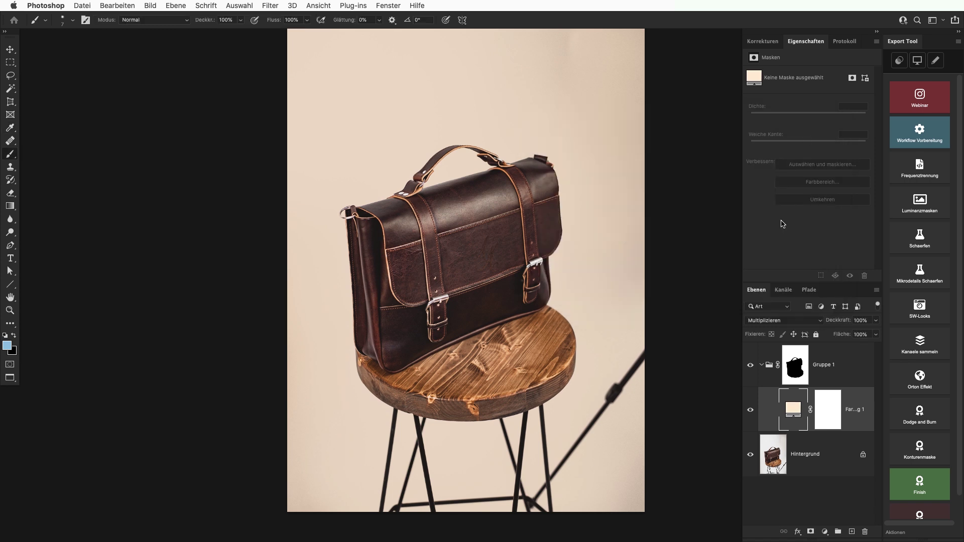
# Toggle the colour fill layer's visibility to compare before and after
pyautogui.click(750, 411)
pyautogui.click(752, 415)
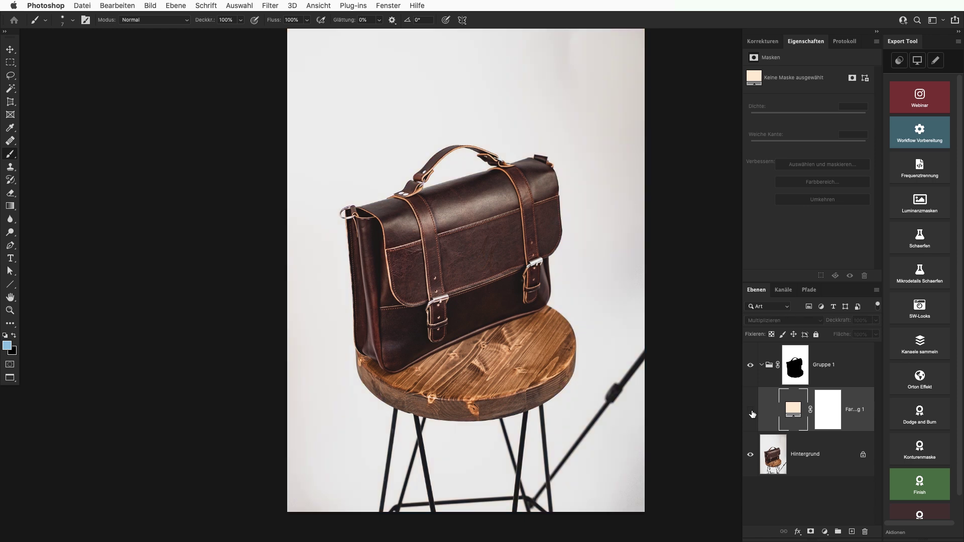
pyautogui.click(752, 416)
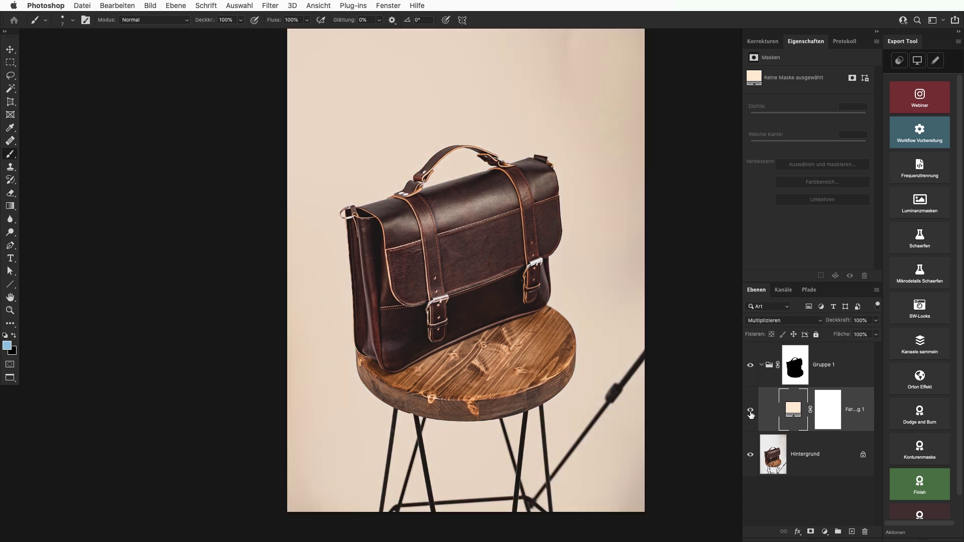